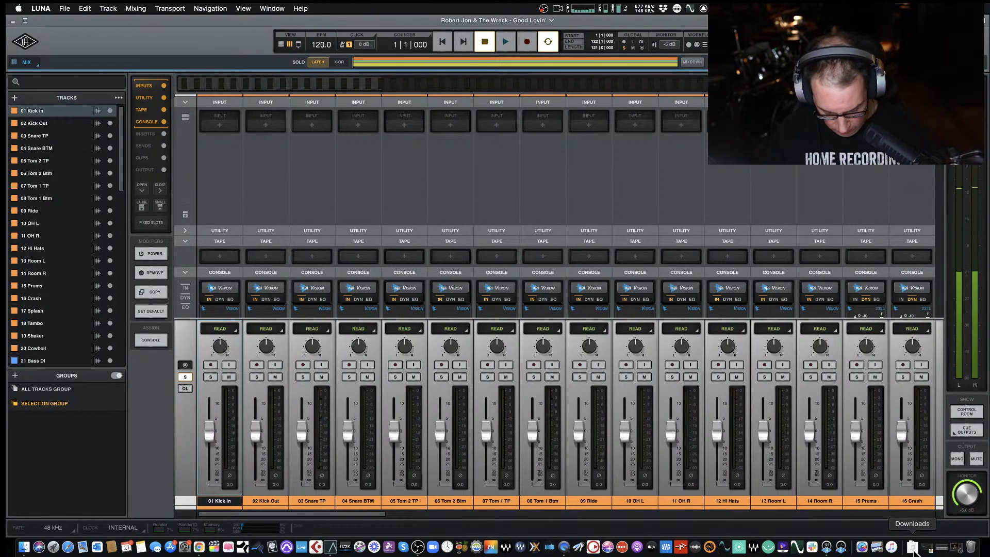
Show the timeline, clear the Drum Bus solo, and return the playhead to the start of the session
{"action": "key", "text": "super+equal"}
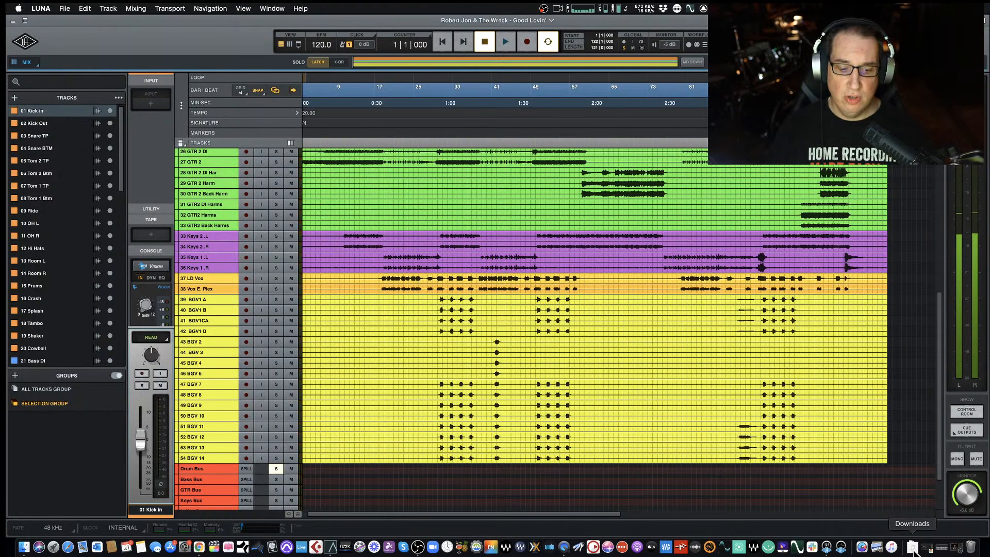
{"action": "key", "text": "F2"}
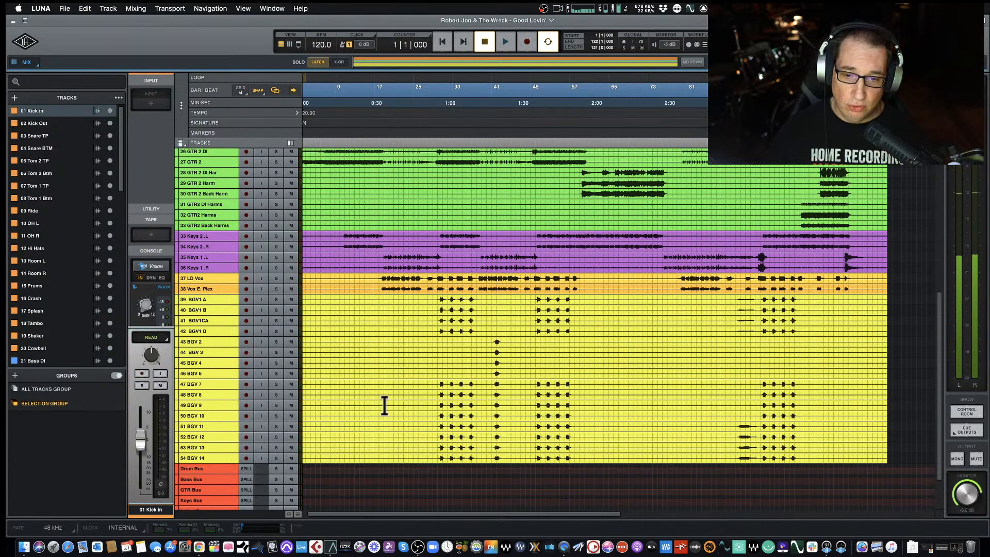
{"action": "scroll", "coordinate": [359, 376], "scroll_direction": "up", "scroll_amount": 1}
{"action": "scroll", "coordinate": [359, 376], "scroll_direction": "up", "scroll_amount": 10}
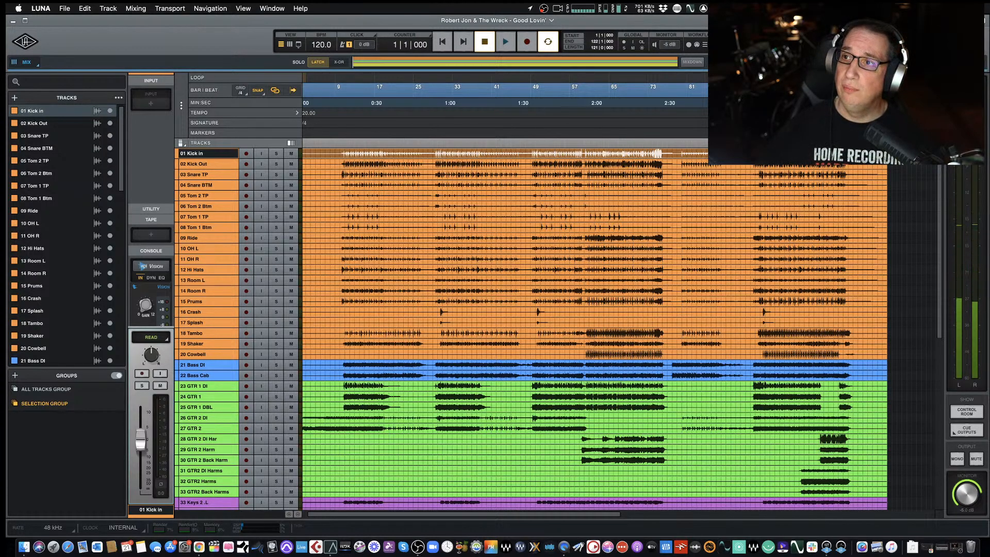
{"action": "left_click", "coordinate": [442, 42]}
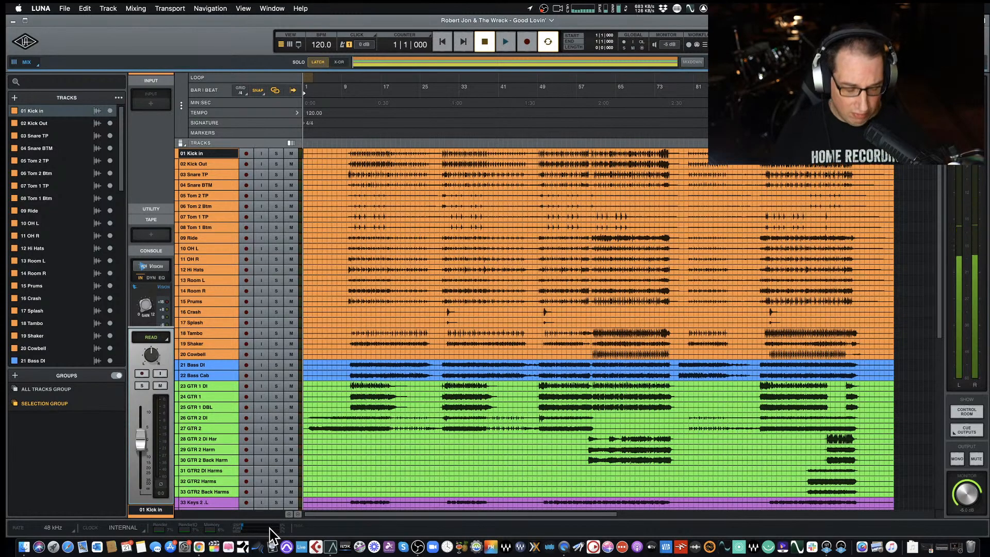
Examine the mixer's channel strips from Kick in through the buses to MAIN, including the Vision console settings
{"action": "key", "text": "super+equal"}
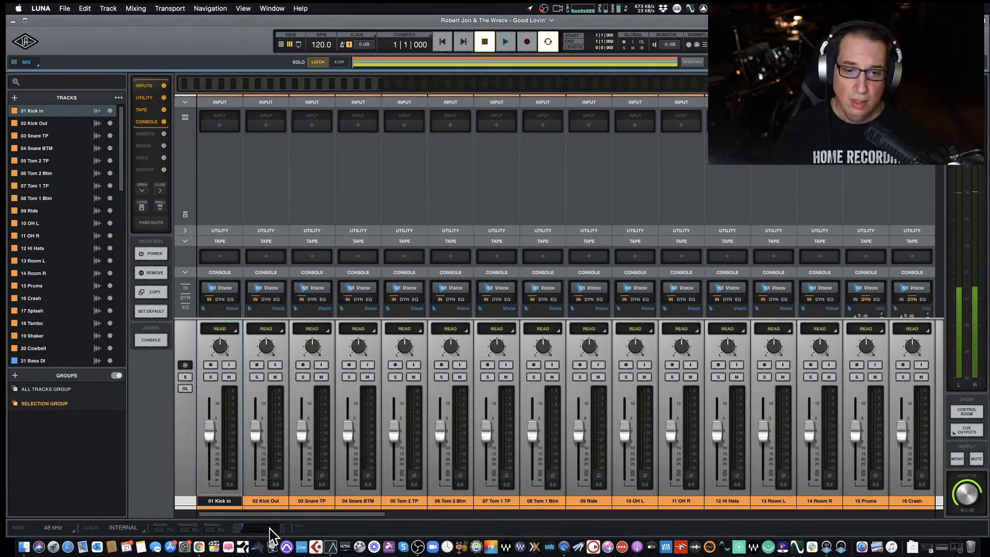
{"action": "left_click_drag", "start_coordinate": [321, 514], "coordinate": [898, 500]}
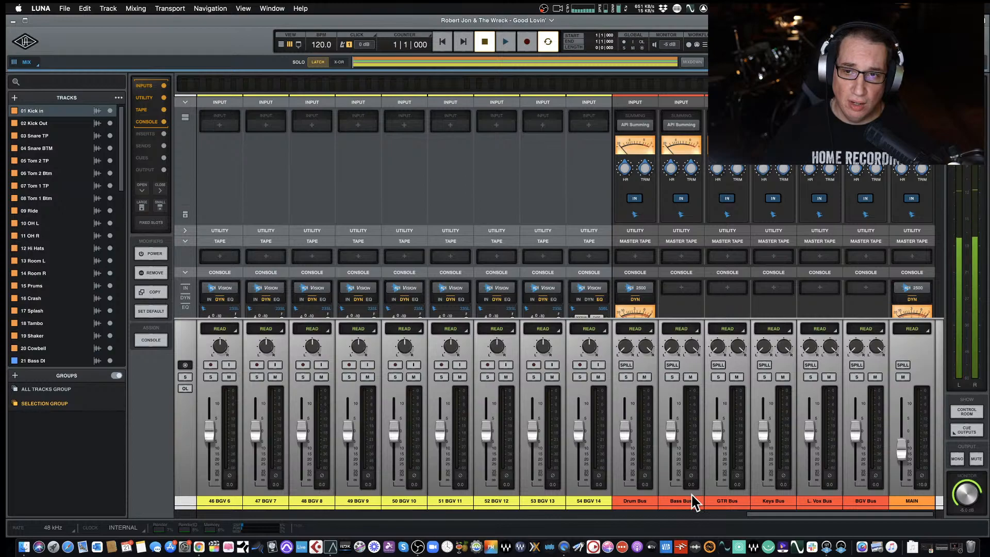
{"action": "left_click_drag", "start_coordinate": [773, 515], "coordinate": [78, 491]}
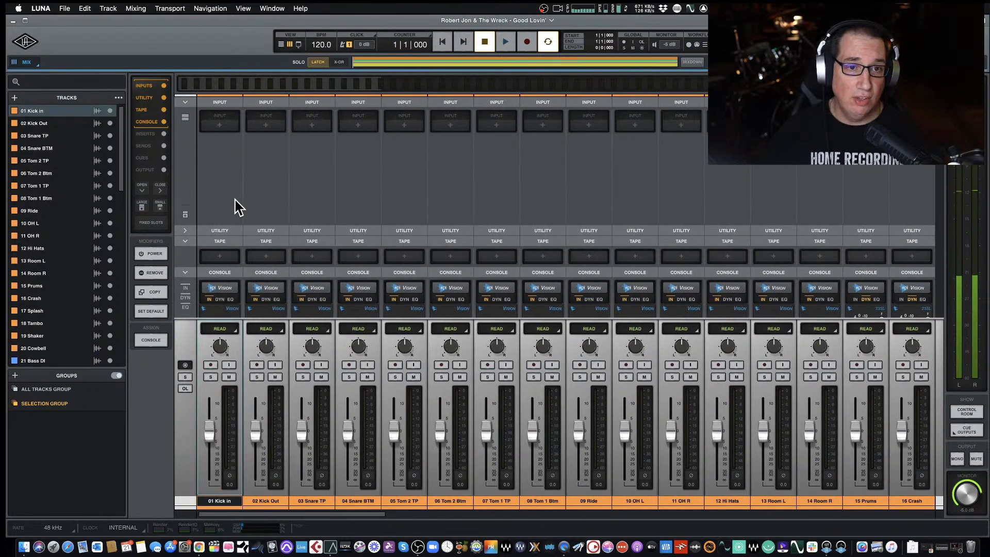
{"action": "scroll", "coordinate": [236, 206], "scroll_direction": "down", "scroll_amount": 6}
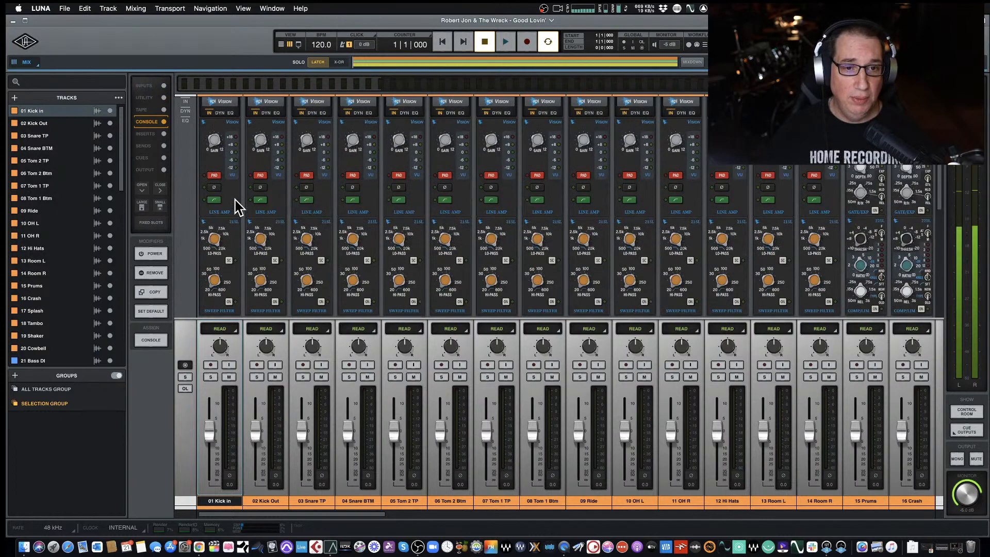
{"action": "scroll", "coordinate": [237, 205], "scroll_direction": "up", "scroll_amount": 5}
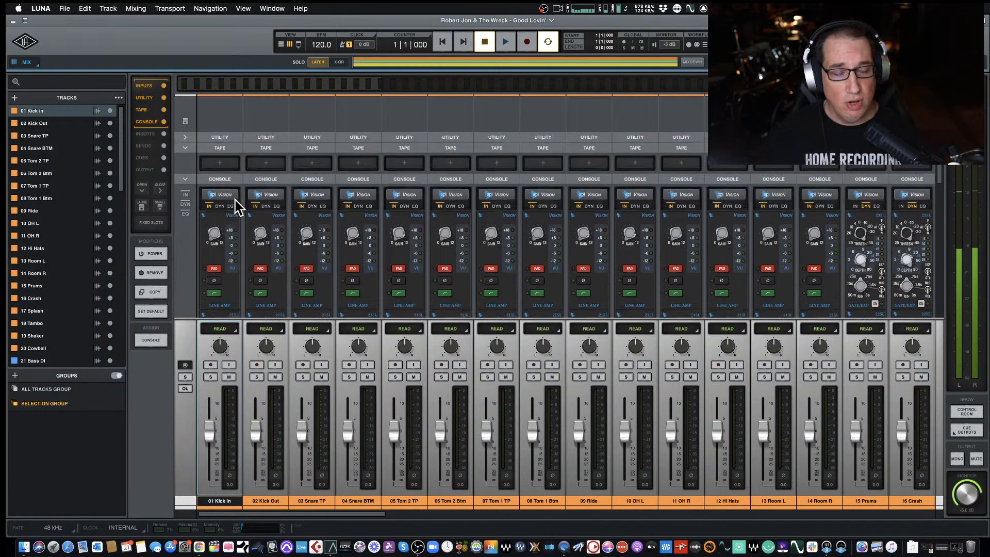
{"action": "scroll", "coordinate": [236, 206], "scroll_direction": "up", "scroll_amount": 1}
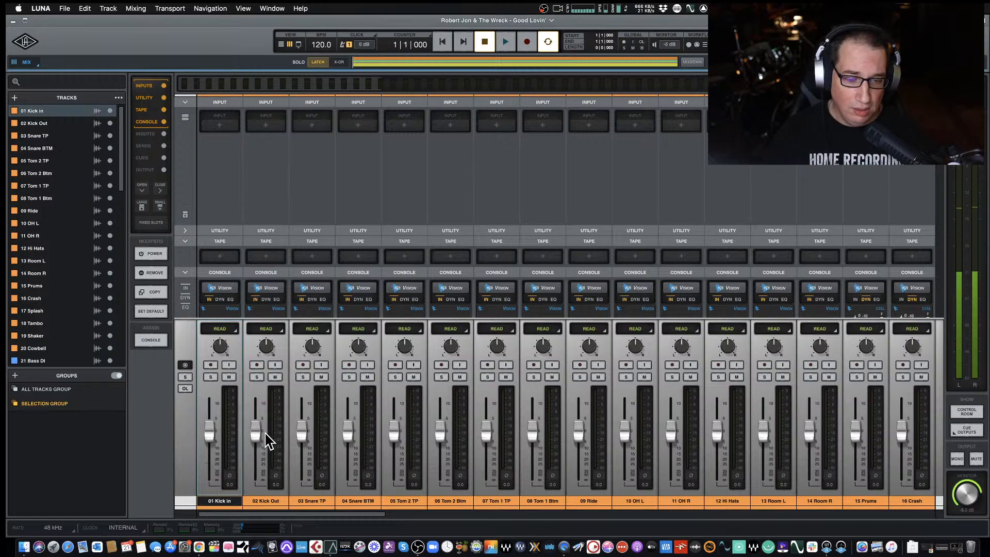
{"action": "left_click_drag", "start_coordinate": [356, 515], "coordinate": [950, 521]}
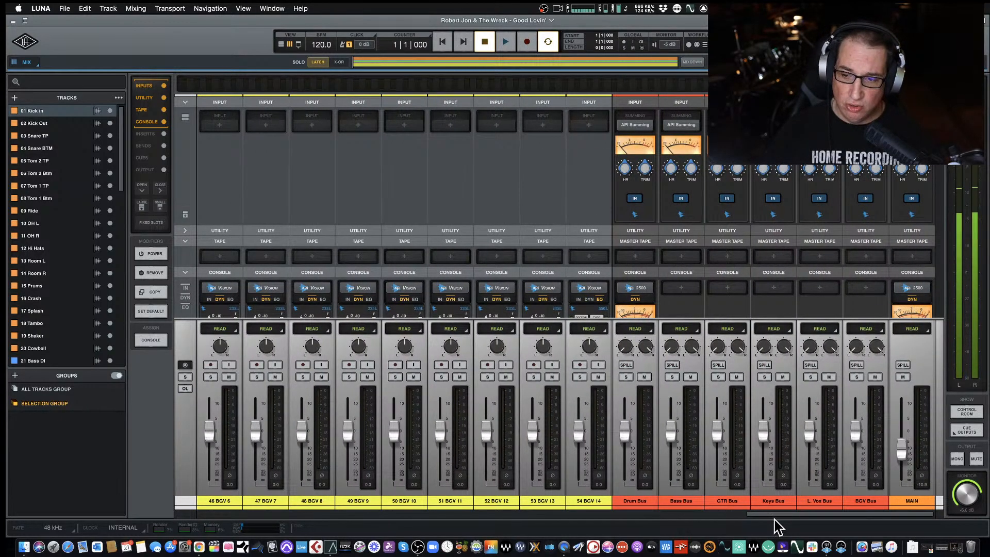
{"action": "left_click_drag", "start_coordinate": [779, 523], "coordinate": [40, 464]}
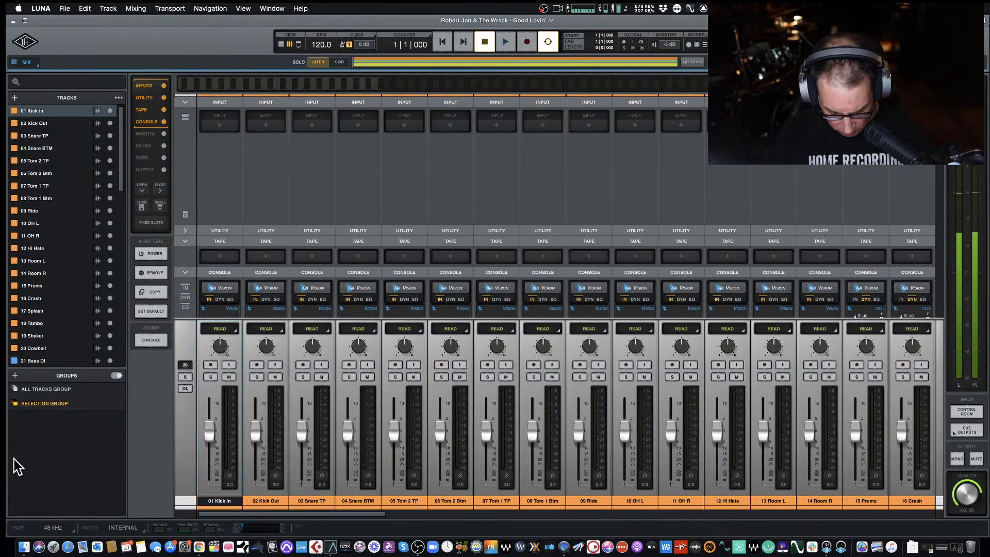
Play the session from the start and raise the LD Vox fader in the mixer
{"action": "key", "text": "super+equal"}
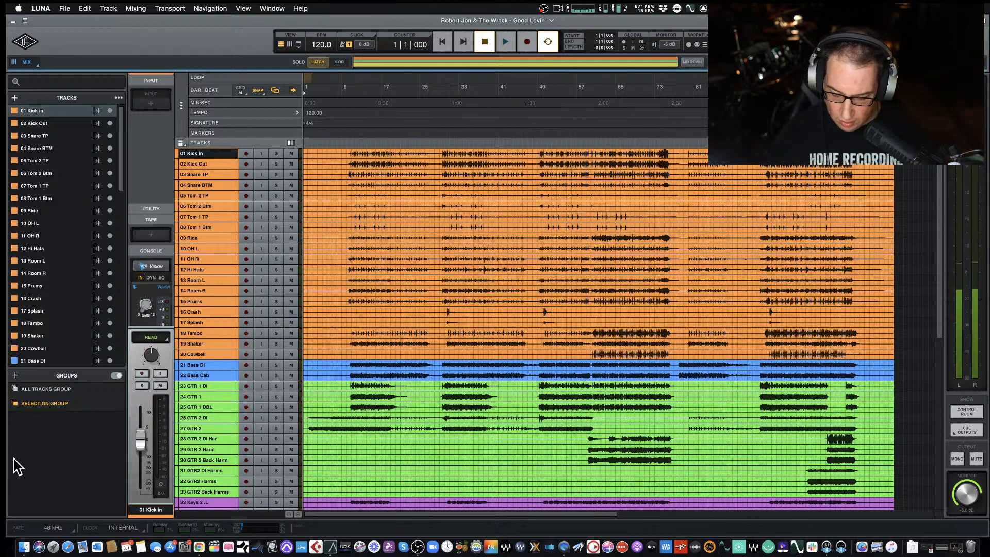
{"action": "key", "text": "space"}
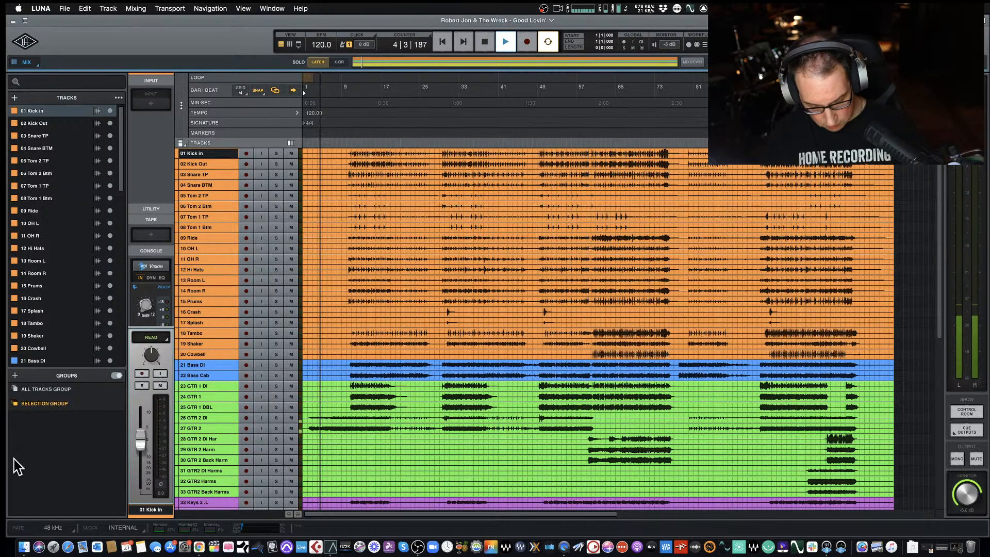
{"action": "key", "text": "XF86MonBrightnessUp"}
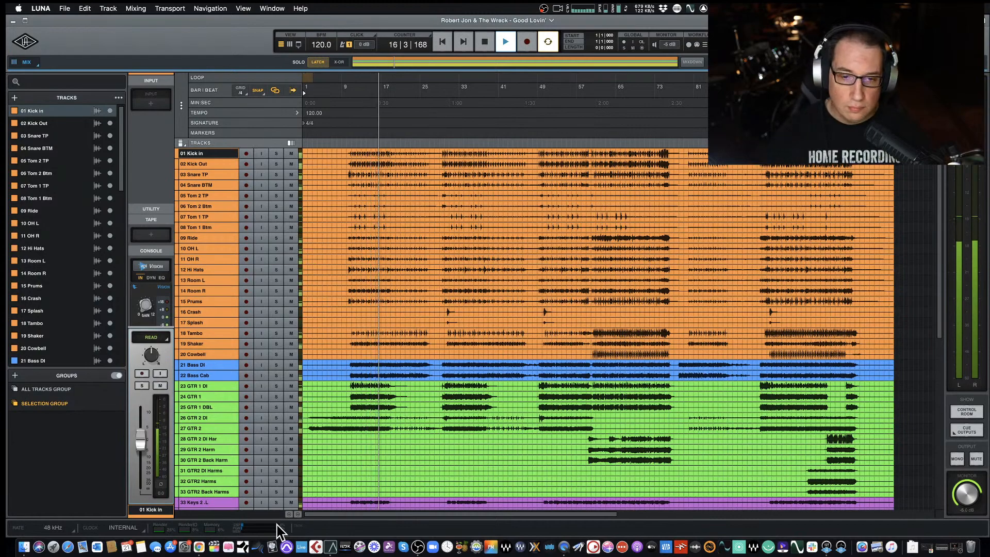
{"action": "key", "text": "super+equal"}
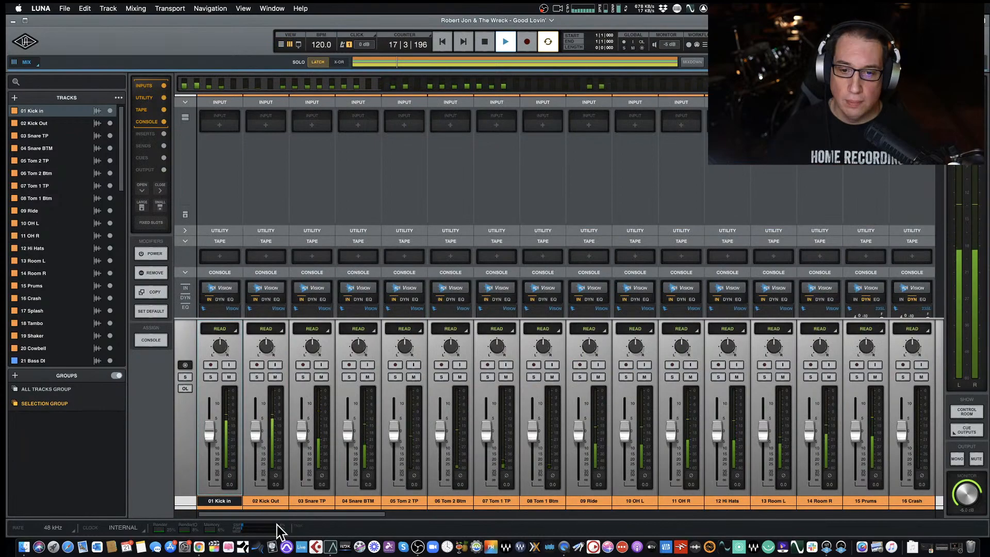
{"action": "scroll", "coordinate": [345, 516], "scroll_direction": "right", "scroll_amount": 15}
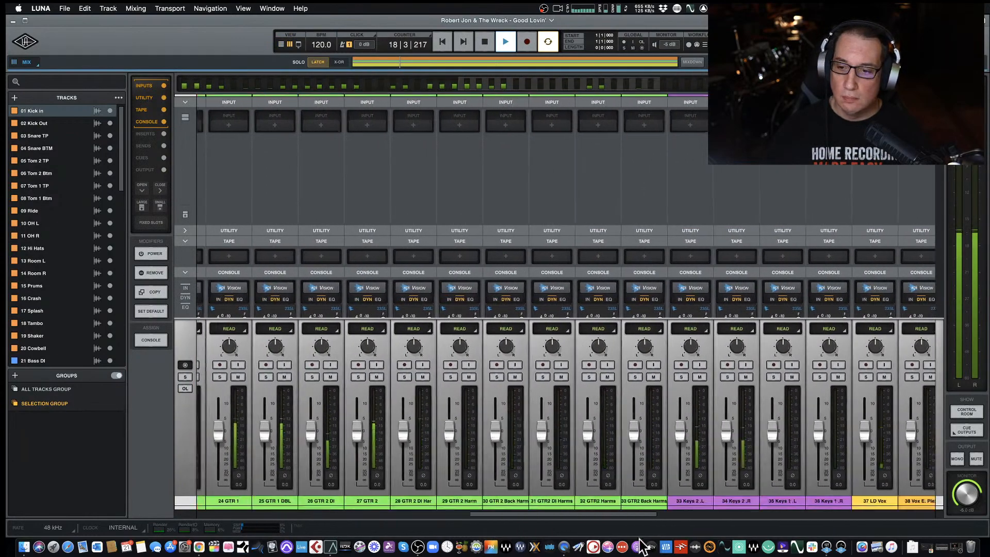
{"action": "left_click_drag", "start_coordinate": [506, 433], "coordinate": [510, 419]}
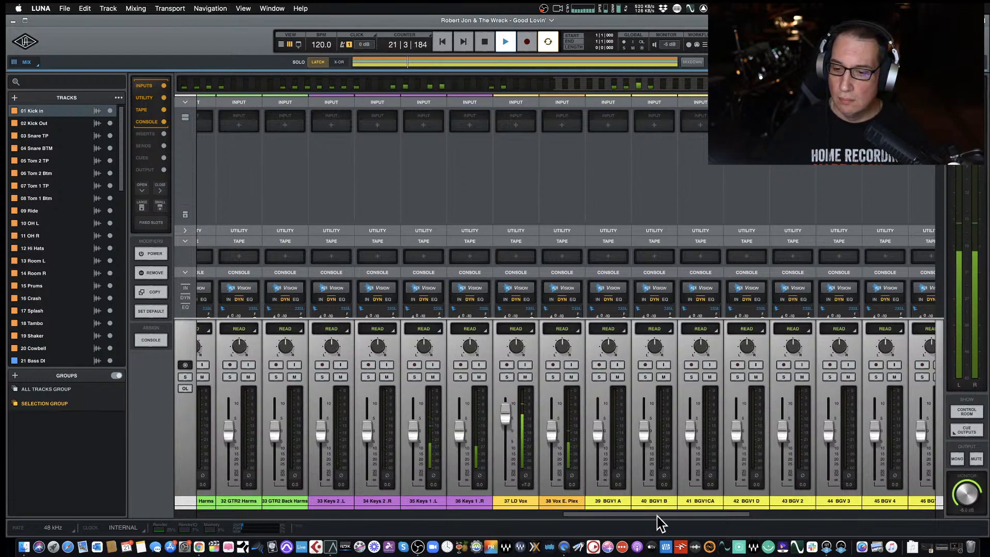
Lower the BGV Bus fader slightly, raise the MAIN fader a little during playback, and stop with the timeline showing
{"action": "left_click_drag", "start_coordinate": [661, 514], "coordinate": [878, 515]}
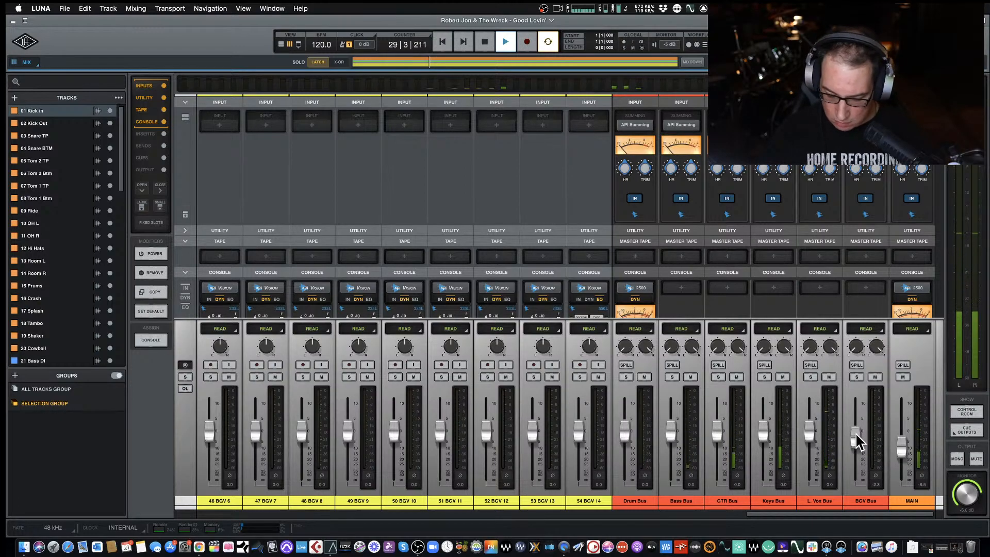
{"action": "left_click_drag", "start_coordinate": [855, 436], "coordinate": [855, 435]}
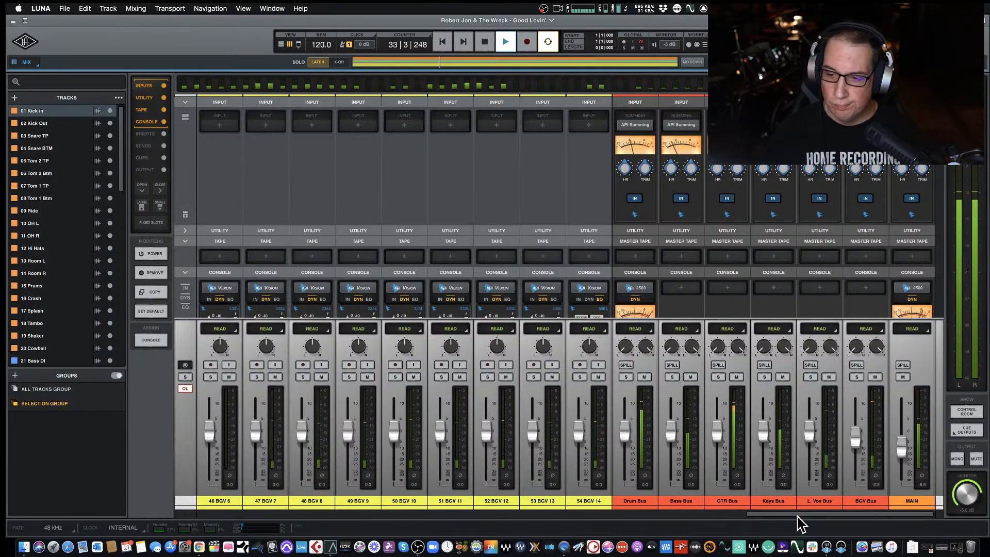
{"action": "left_click_drag", "start_coordinate": [799, 513], "coordinate": [207, 487]}
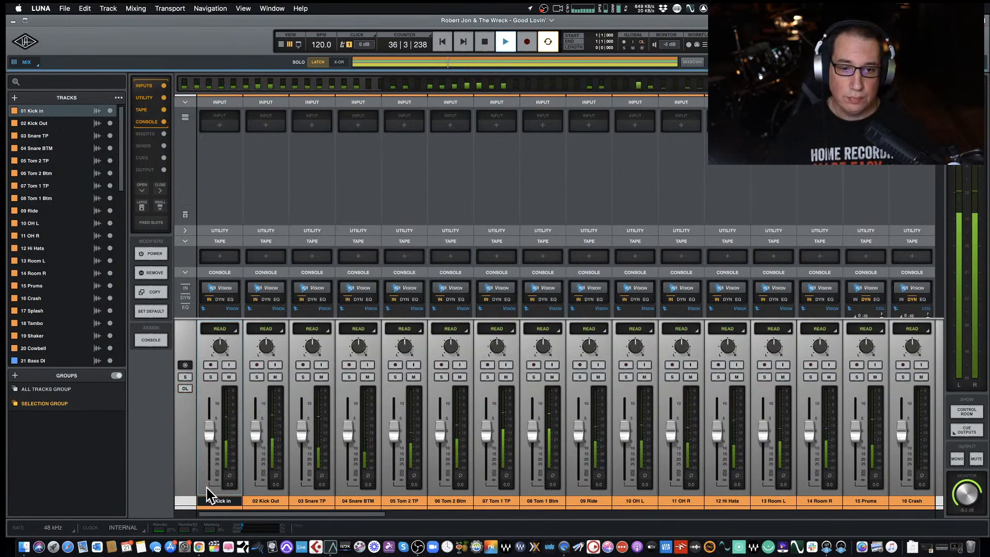
{"action": "key", "text": "super+equal"}
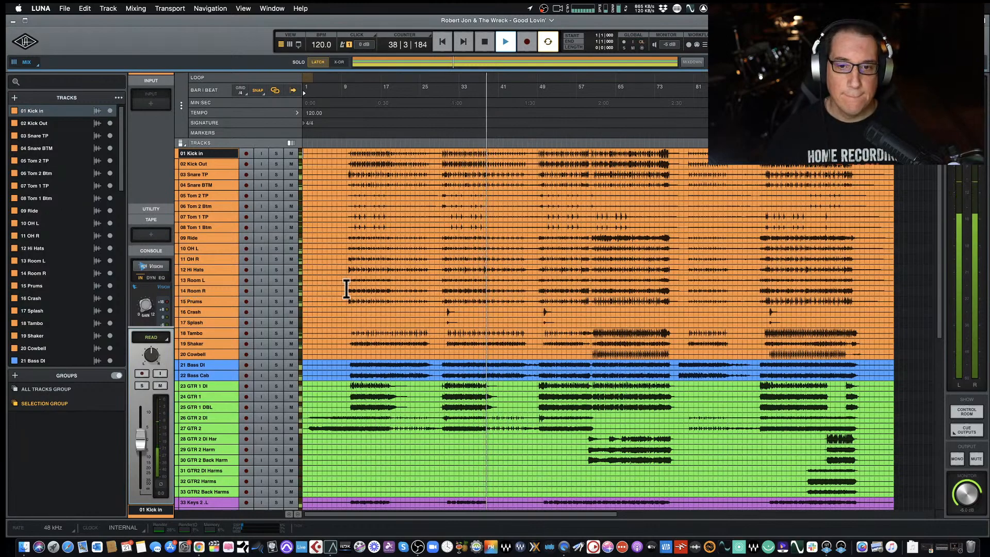
{"action": "key", "text": "space"}
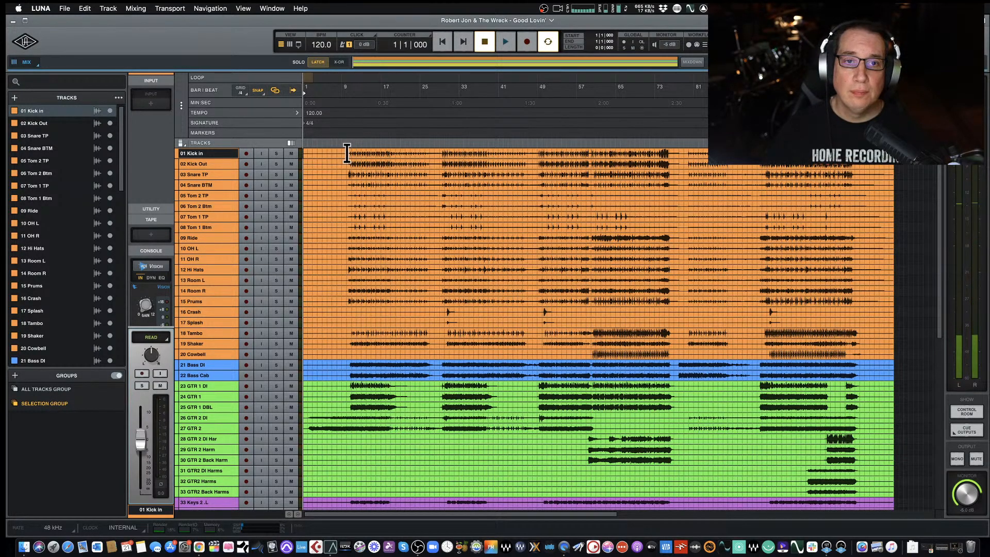
Select about bars 10 to 38 on the Kick in, Kick Out and Snare TP tracks, and raise the MAIN fader slightly in the mixer
{"action": "left_click_drag", "start_coordinate": [347, 154], "coordinate": [484, 176]}
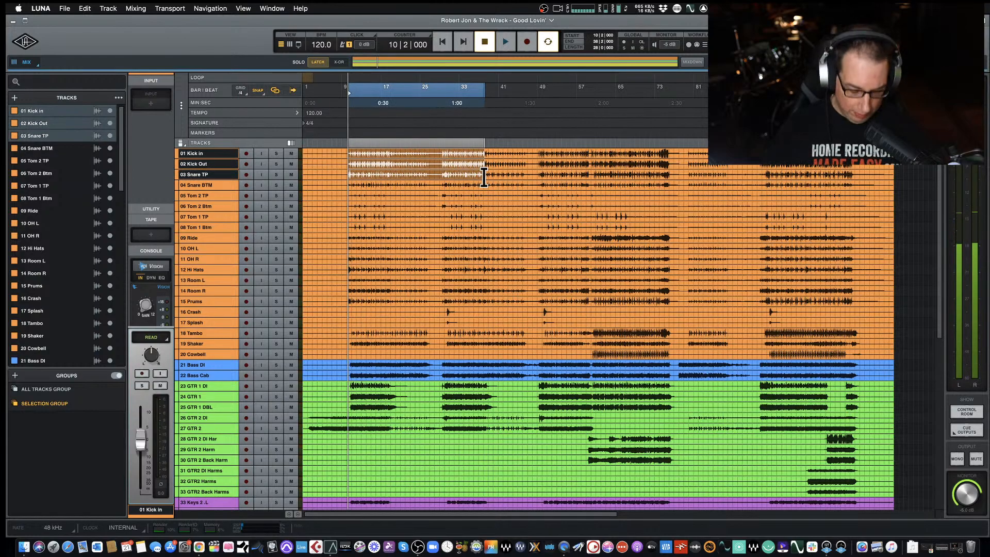
{"action": "key", "text": "super+equal"}
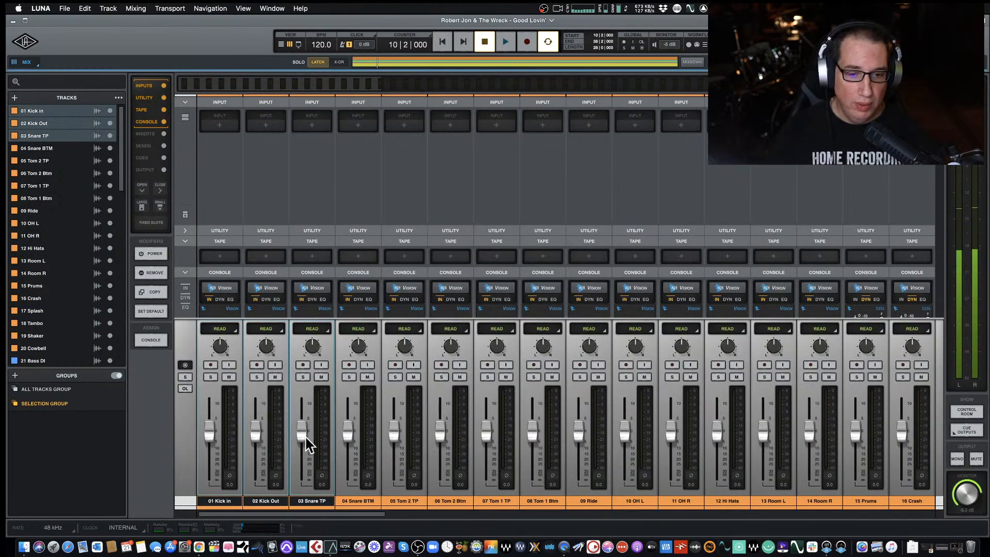
{"action": "left_click_drag", "start_coordinate": [304, 514], "coordinate": [879, 520]}
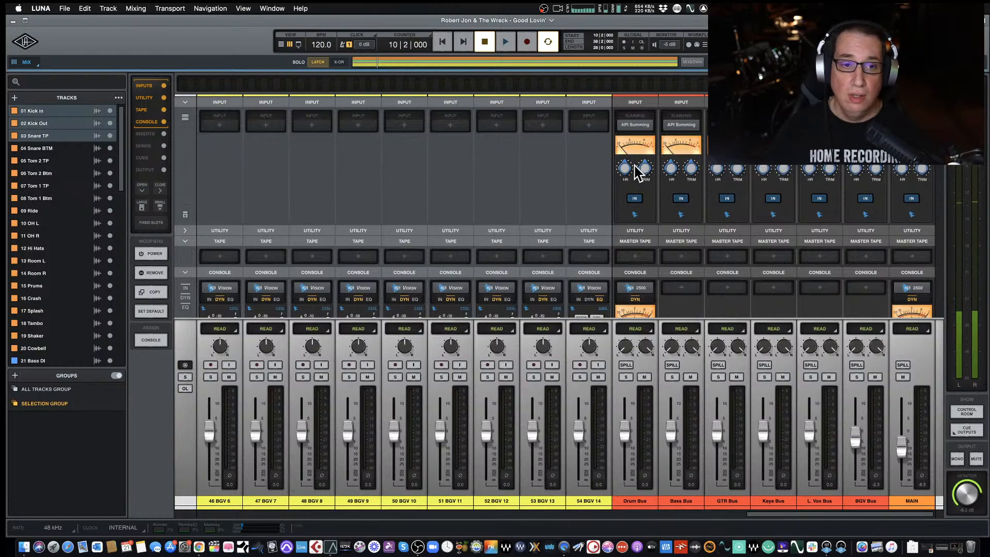
{"action": "scroll", "coordinate": [636, 171], "scroll_direction": "down", "scroll_amount": 3}
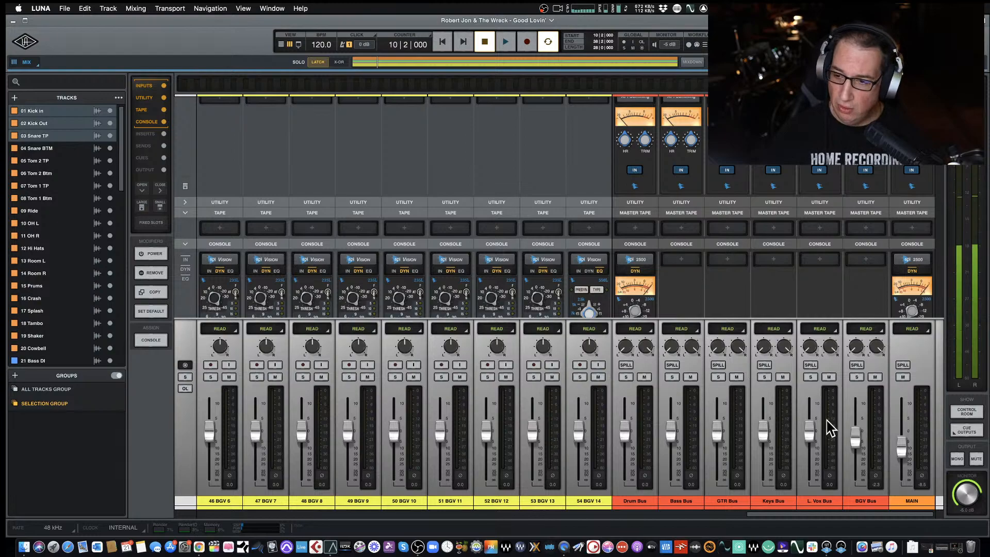
{"action": "left_click_drag", "start_coordinate": [900, 443], "coordinate": [900, 442]}
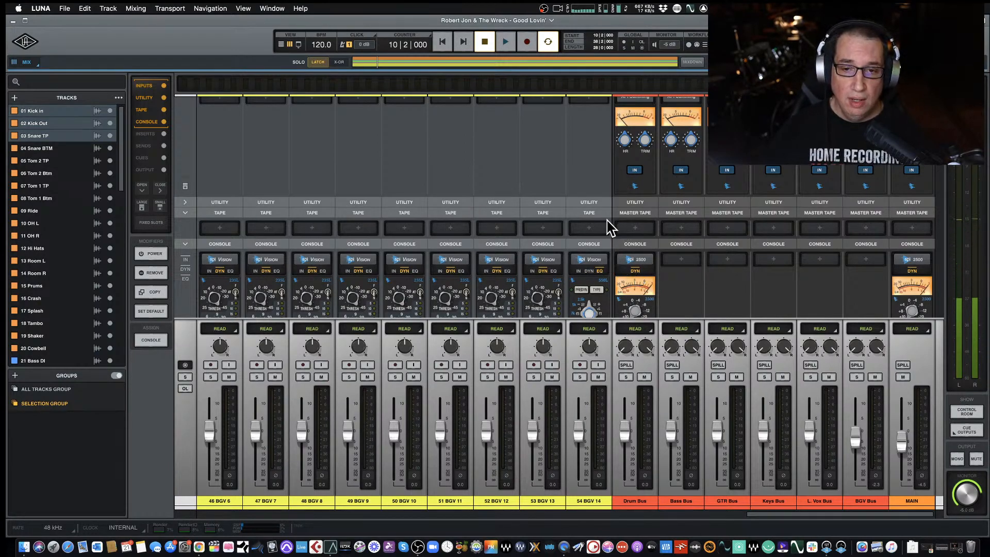
Examine the Drum Bus 2500 compressor and its summing options, keeping API Summing, and go back to the drum channels
{"action": "scroll", "coordinate": [610, 227], "scroll_direction": "up", "scroll_amount": 1}
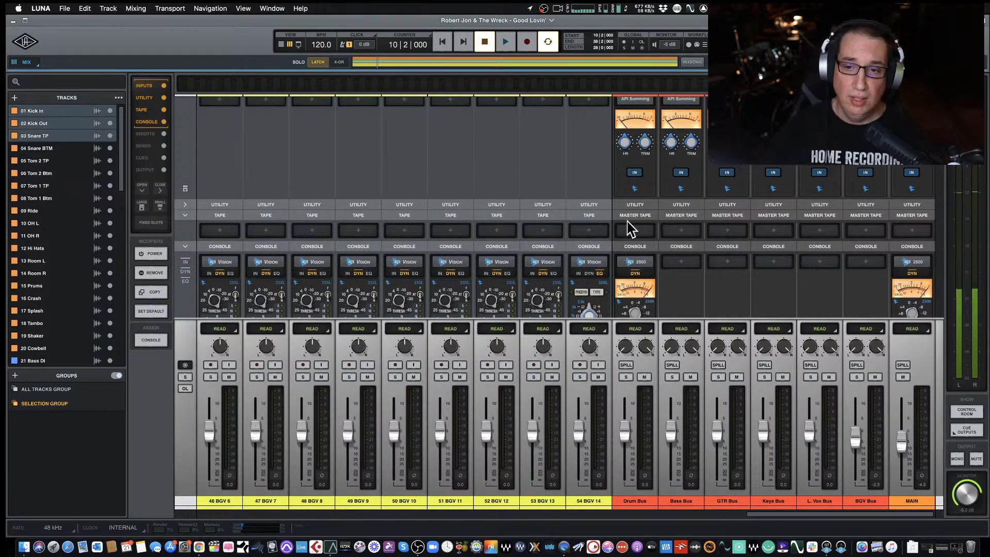
{"action": "scroll", "coordinate": [630, 227], "scroll_direction": "down", "scroll_amount": 5}
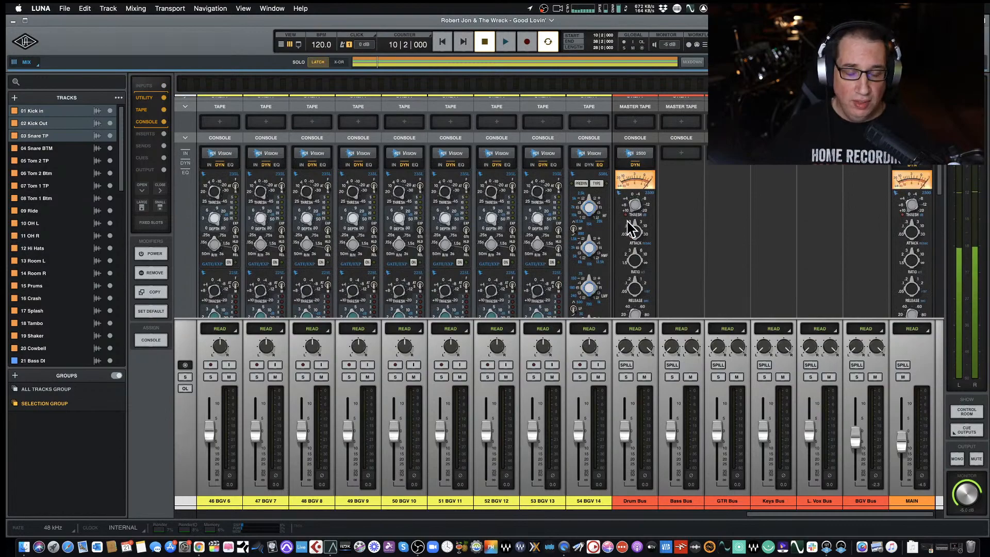
{"action": "scroll", "coordinate": [632, 227], "scroll_direction": "down", "scroll_amount": 1}
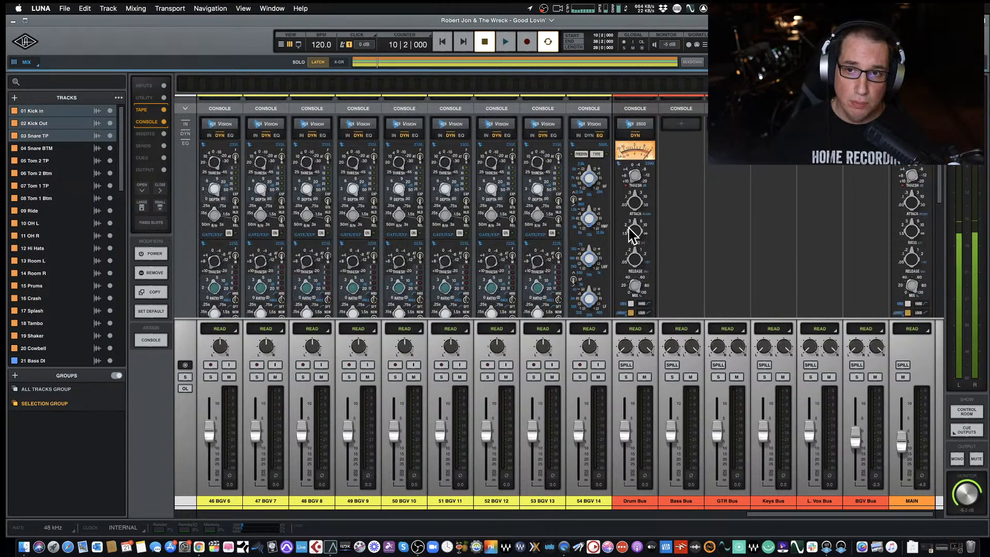
{"action": "scroll", "coordinate": [630, 233], "scroll_direction": "up", "scroll_amount": 6}
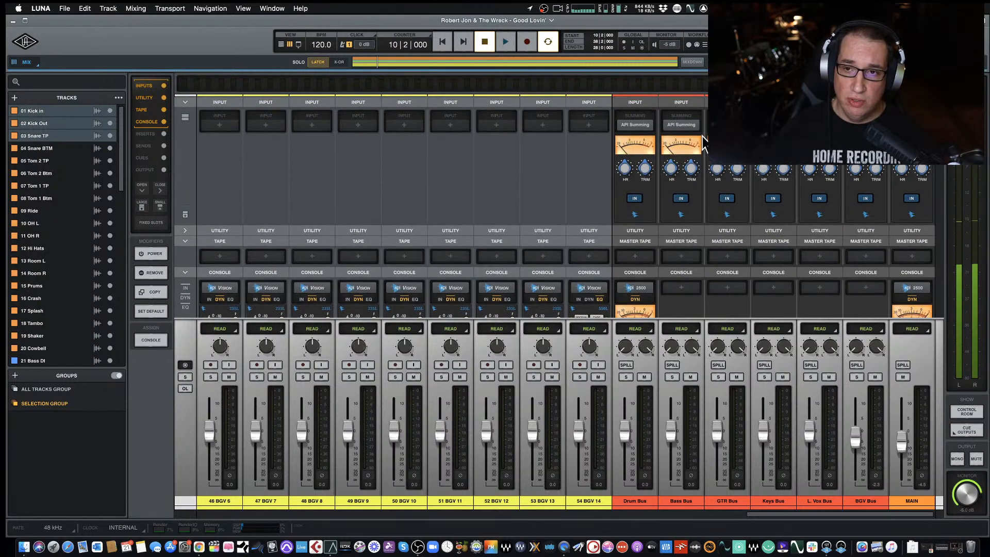
{"action": "left_click", "coordinate": [632, 125]}
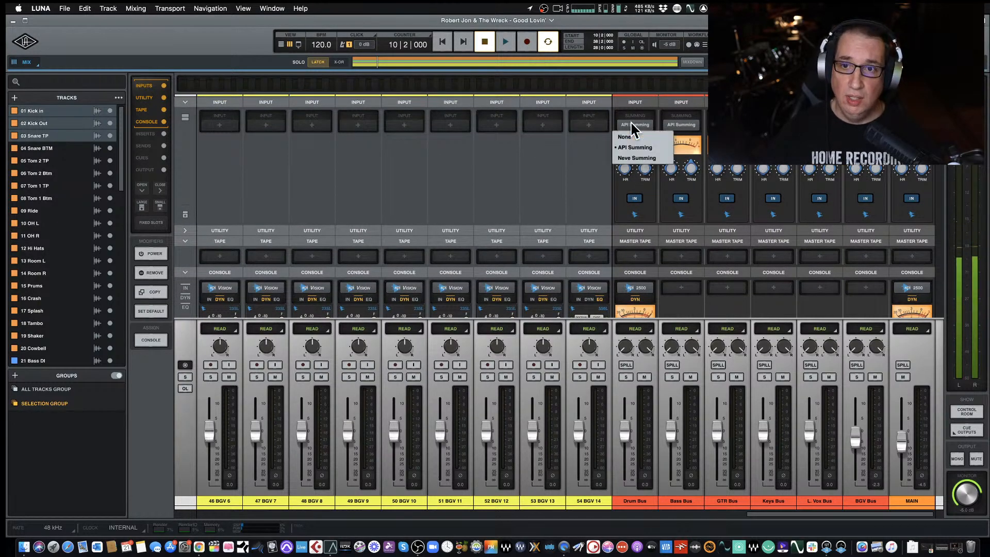
{"action": "left_click", "coordinate": [625, 147]}
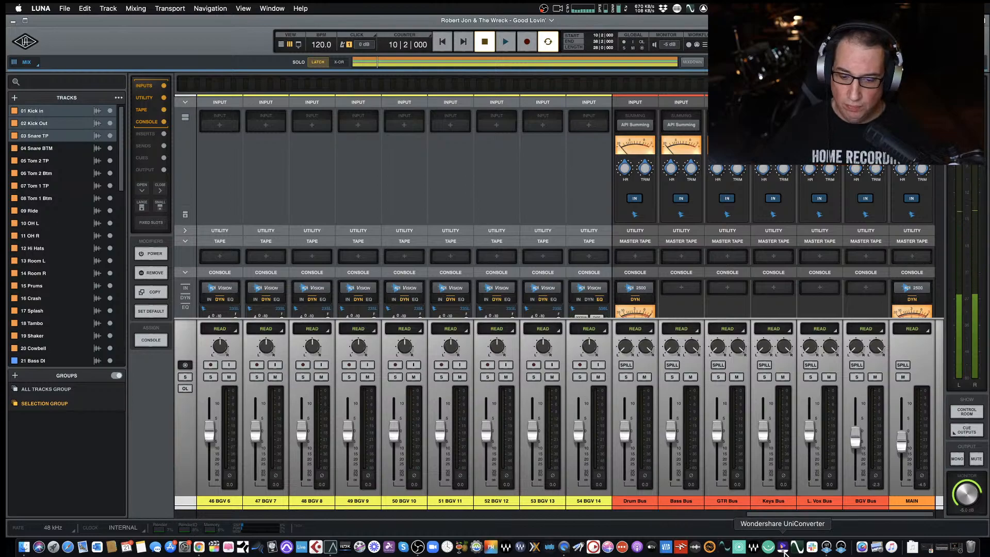
{"action": "left_click_drag", "start_coordinate": [825, 521], "coordinate": [92, 508]}
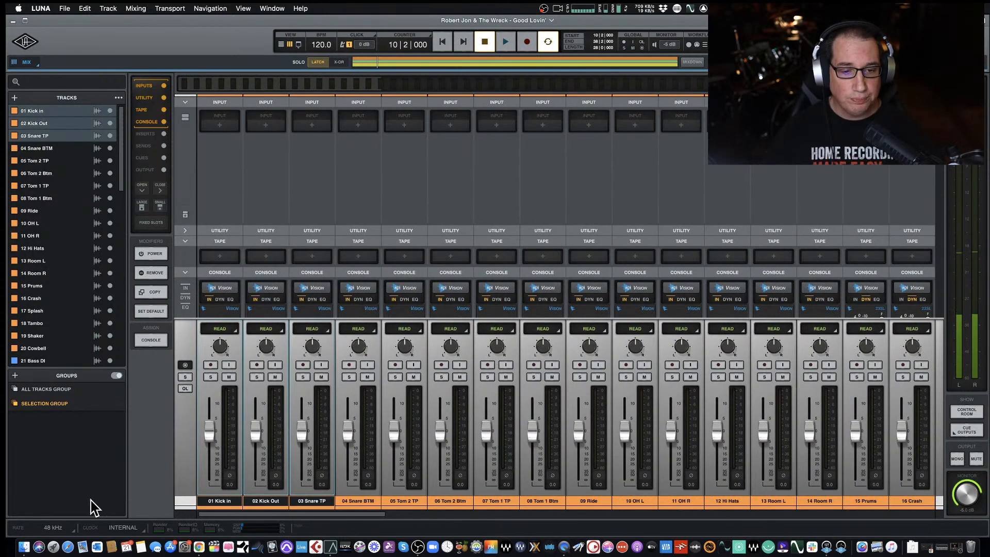
Examine the API Vision console and insert sections on the drum channels, enlarging the area above the faders
{"action": "scroll", "coordinate": [234, 182], "scroll_direction": "down", "scroll_amount": 1}
{"action": "scroll", "coordinate": [235, 182], "scroll_direction": "down", "scroll_amount": 10}
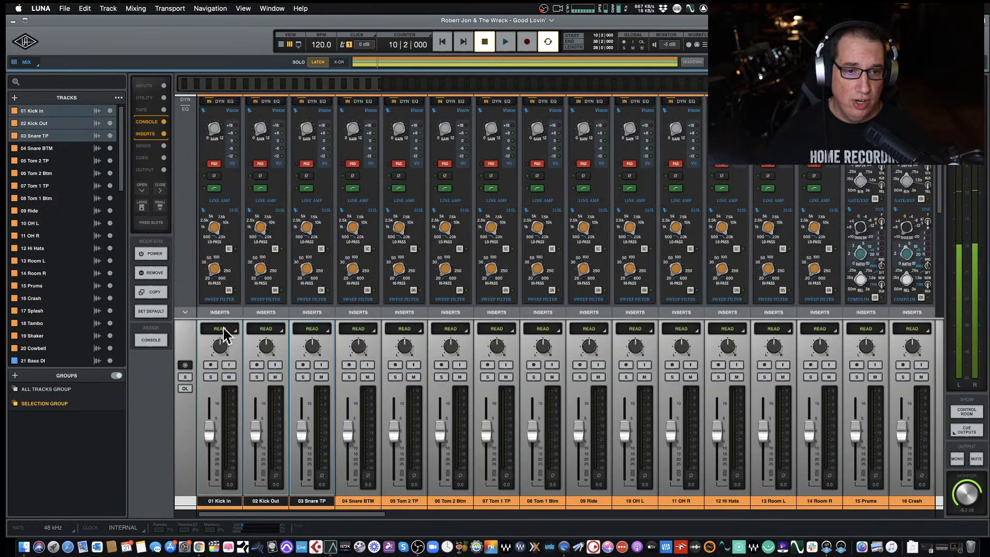
{"action": "left_click_drag", "start_coordinate": [226, 318], "coordinate": [225, 361]}
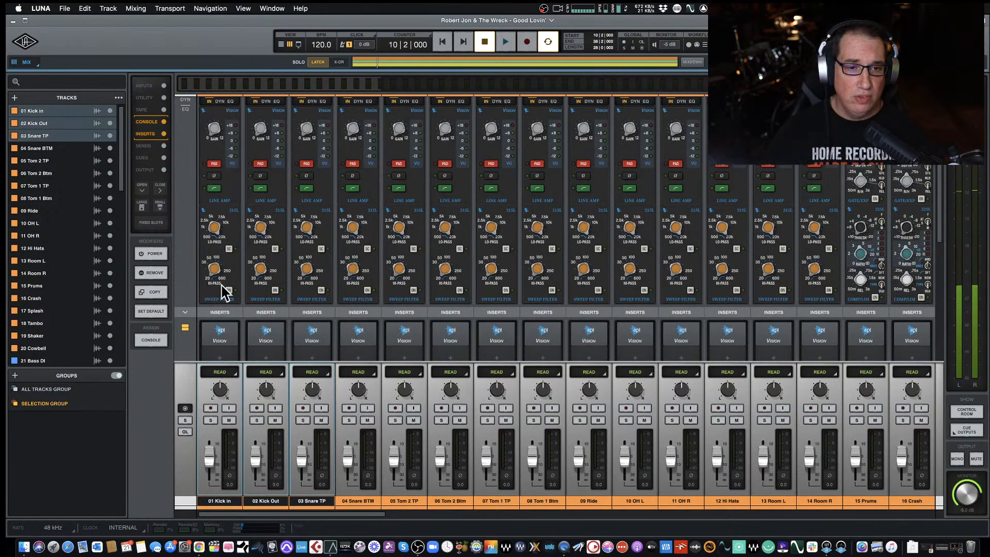
{"action": "scroll", "coordinate": [225, 291], "scroll_direction": "up", "scroll_amount": 2}
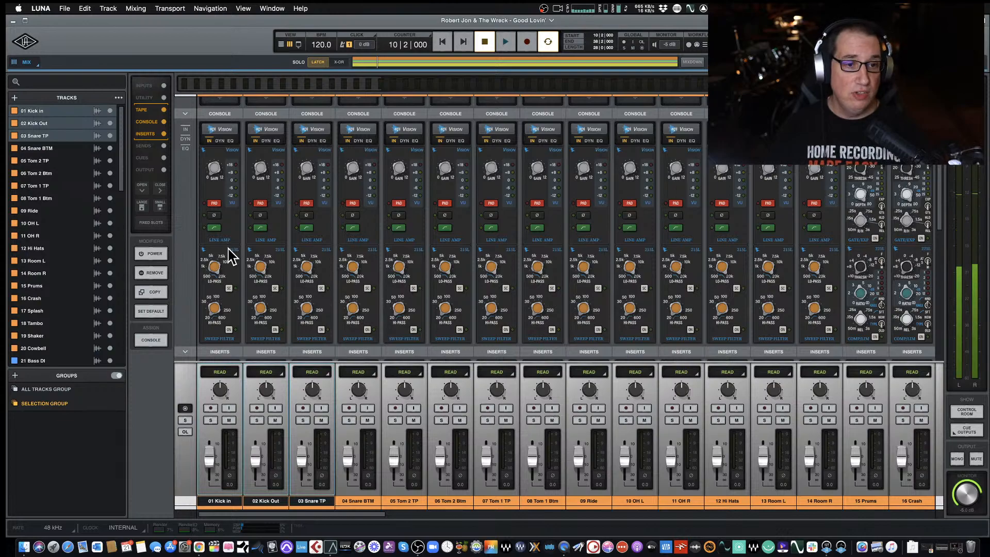
{"action": "scroll", "coordinate": [223, 255], "scroll_direction": "down", "scroll_amount": 2}
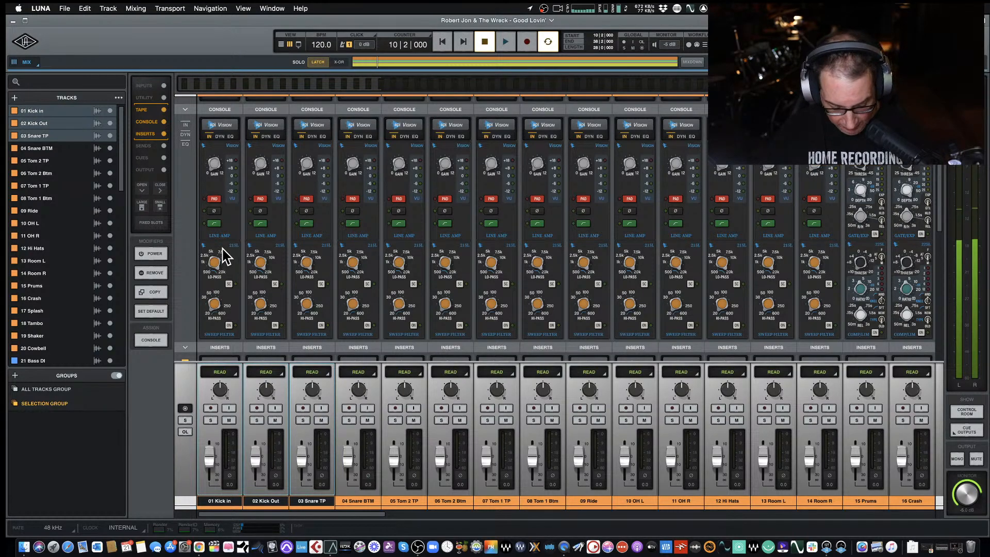
{"action": "key", "text": "XF86MonBrightnessDown"}
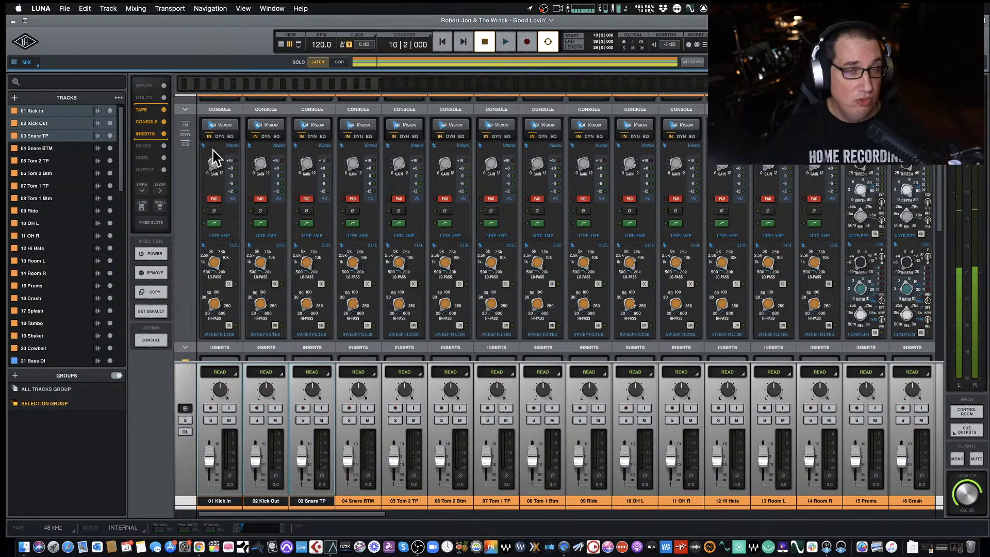
{"action": "scroll", "coordinate": [224, 149], "scroll_direction": "down", "scroll_amount": 4}
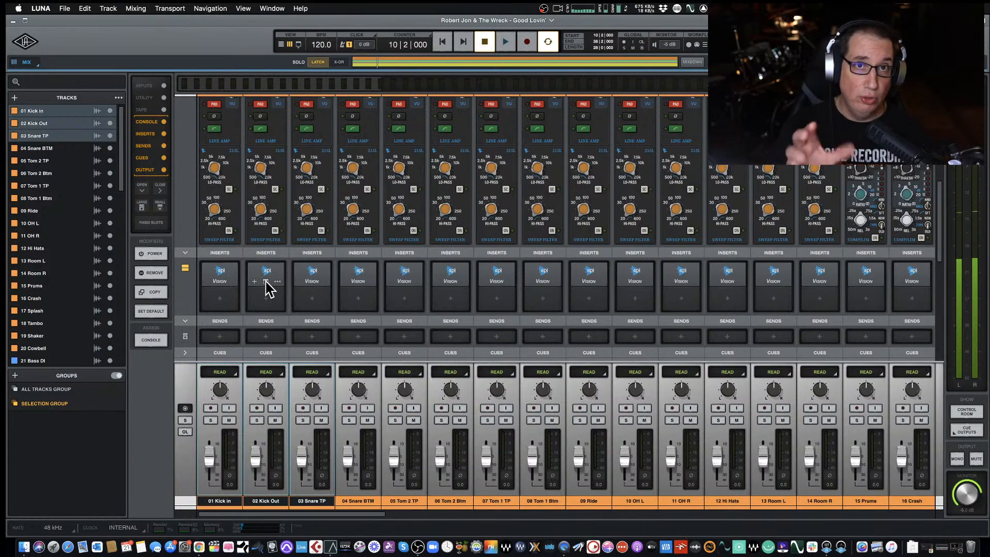
{"action": "scroll", "coordinate": [217, 261], "scroll_direction": "up", "scroll_amount": 5}
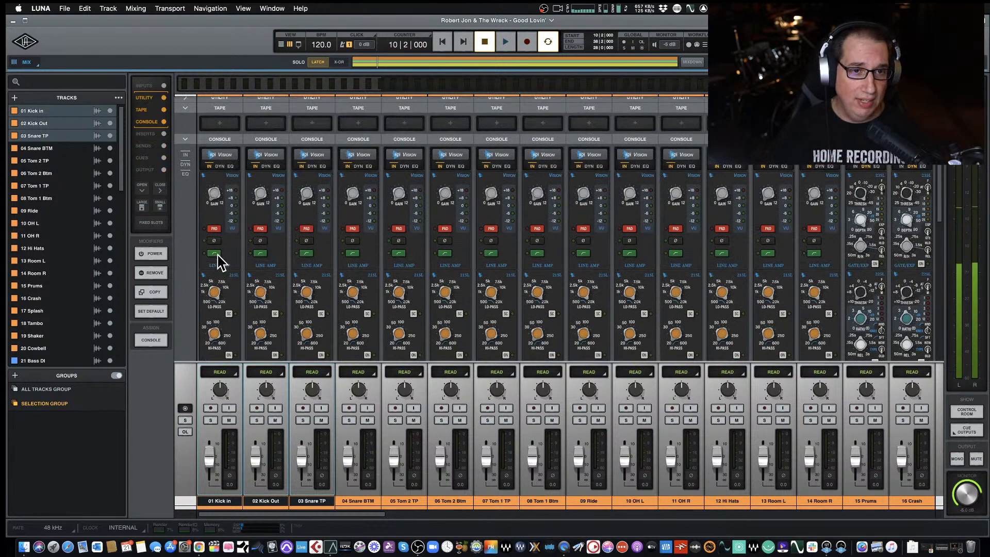
{"action": "scroll", "coordinate": [217, 262], "scroll_direction": "down", "scroll_amount": 2}
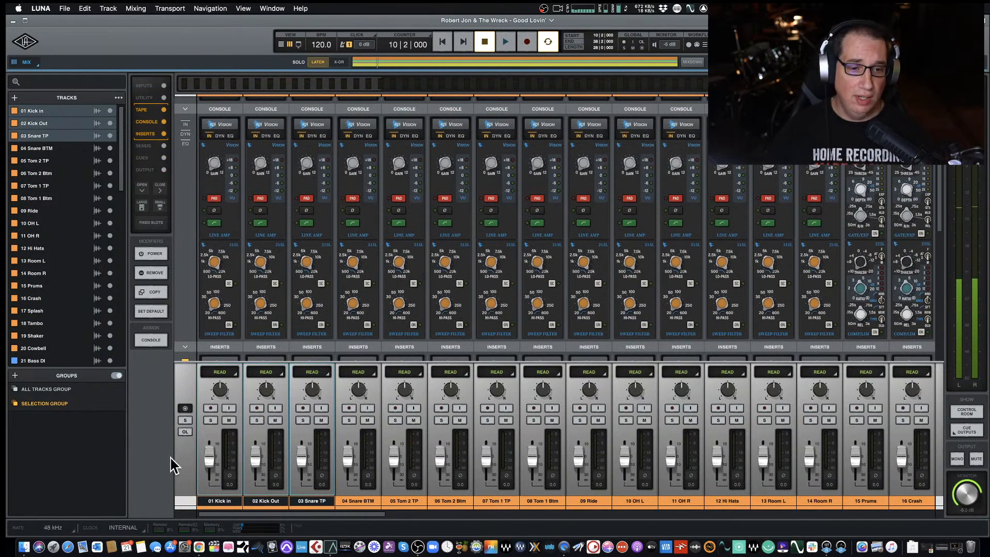
Select only the Kick in channel and review the input, dynamics and EQ sections of its API Vision console strip
{"action": "left_click", "coordinate": [355, 501]}
{"action": "left_click", "coordinate": [228, 502]}
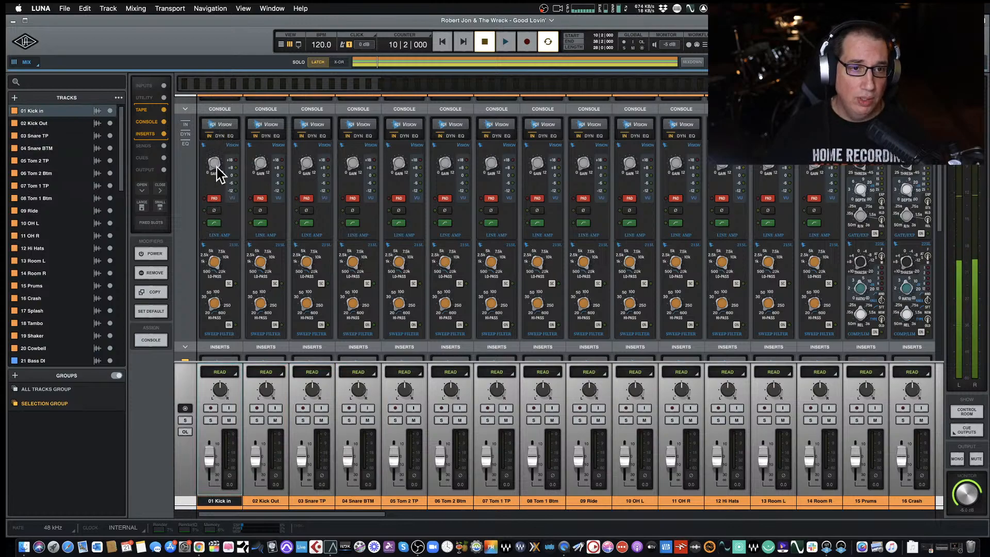
{"action": "scroll", "coordinate": [214, 287], "scroll_direction": "down", "scroll_amount": 1}
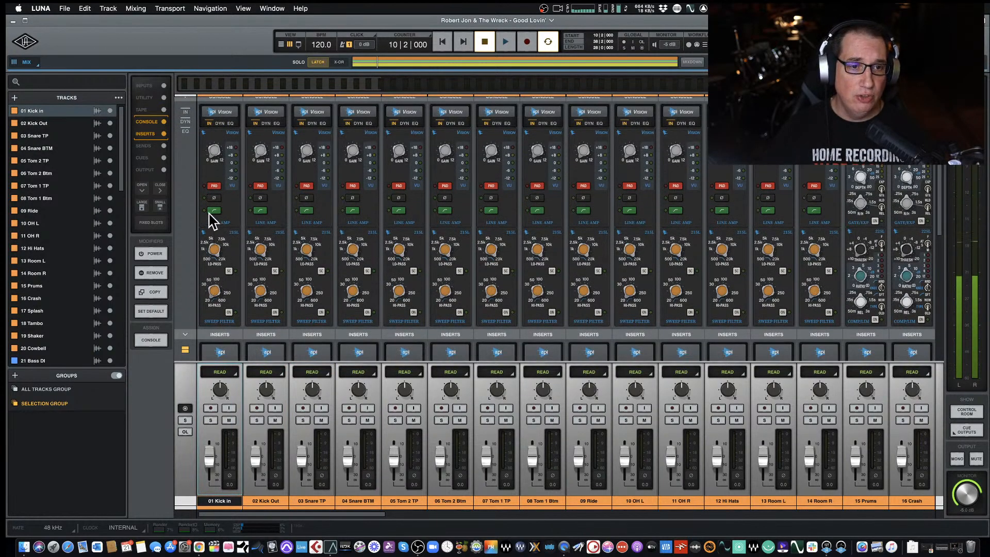
{"action": "scroll", "coordinate": [210, 216], "scroll_direction": "up", "scroll_amount": 1}
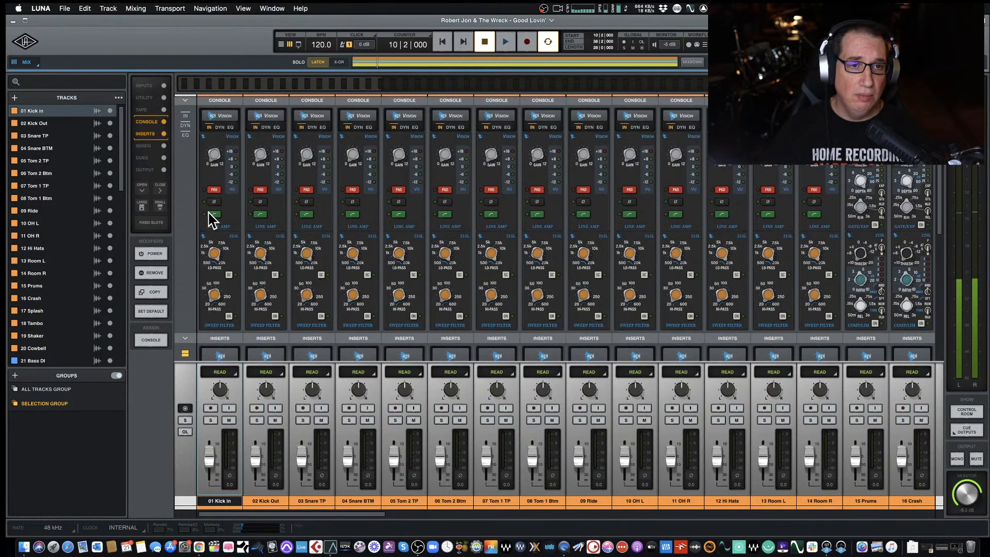
{"action": "left_click", "coordinate": [220, 127]}
{"action": "scroll", "coordinate": [215, 186], "scroll_direction": "down", "scroll_amount": 5}
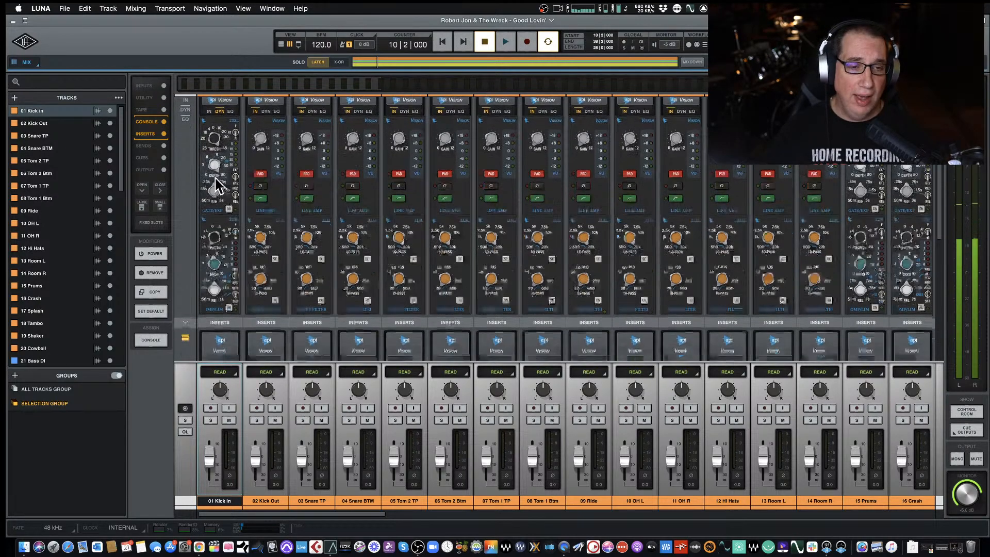
{"action": "scroll", "coordinate": [216, 186], "scroll_direction": "up", "scroll_amount": 5}
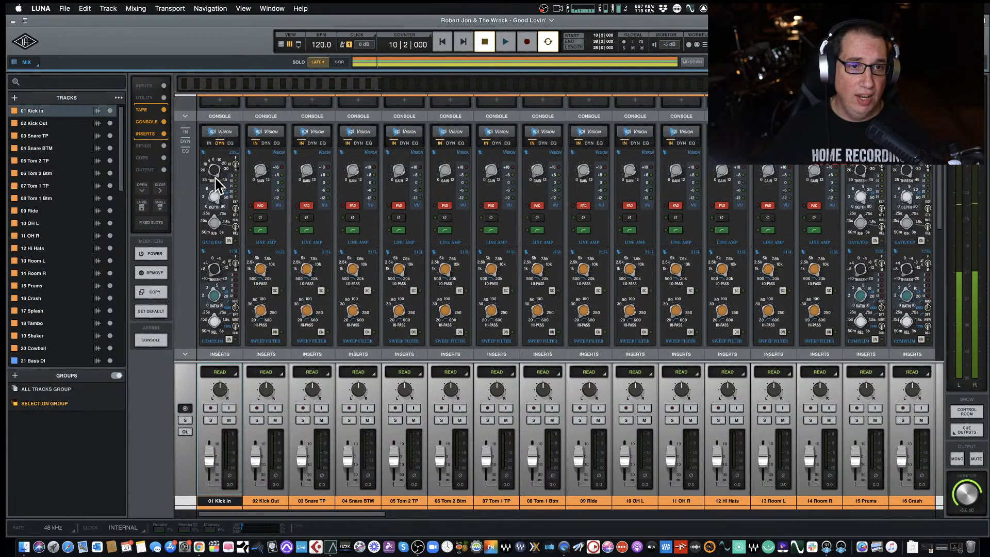
{"action": "left_click", "coordinate": [231, 143]}
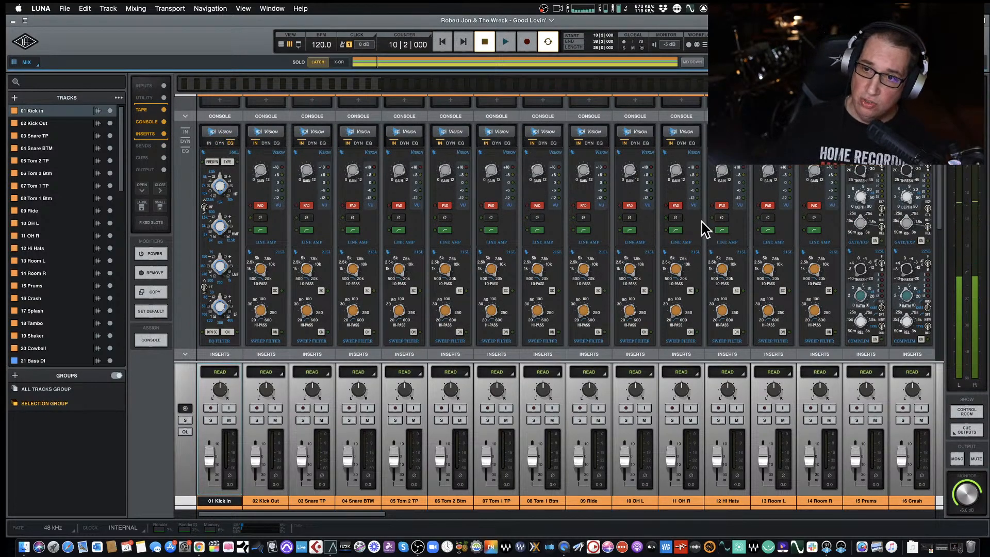
{"action": "left_click", "coordinate": [210, 142]}
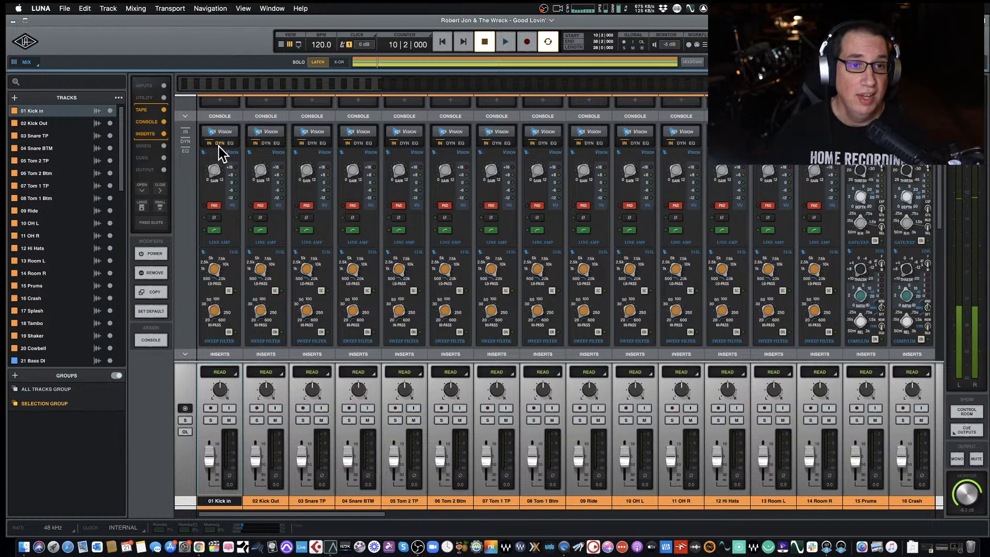
{"action": "left_click", "coordinate": [220, 143]}
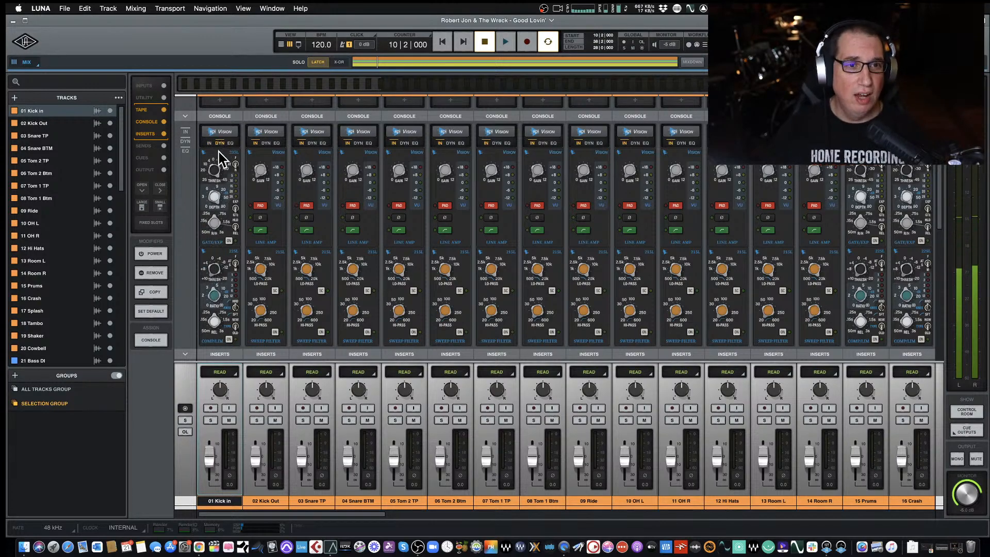
Inspect the full API Vision strip of Kick in from its console and insert slots, and set the channel back to its input section
{"action": "mouse_move", "coordinate": [219, 135]}
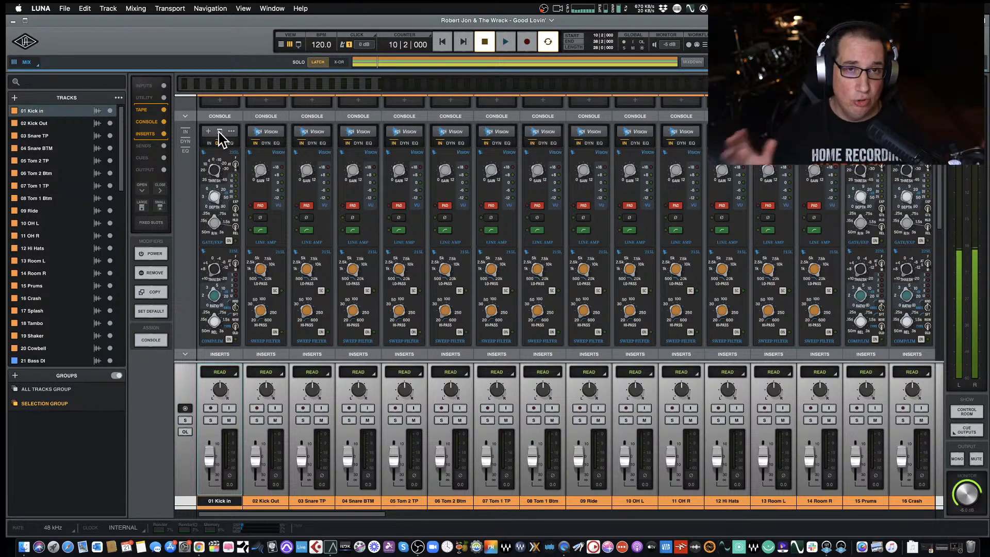
{"action": "left_click", "coordinate": [220, 133]}
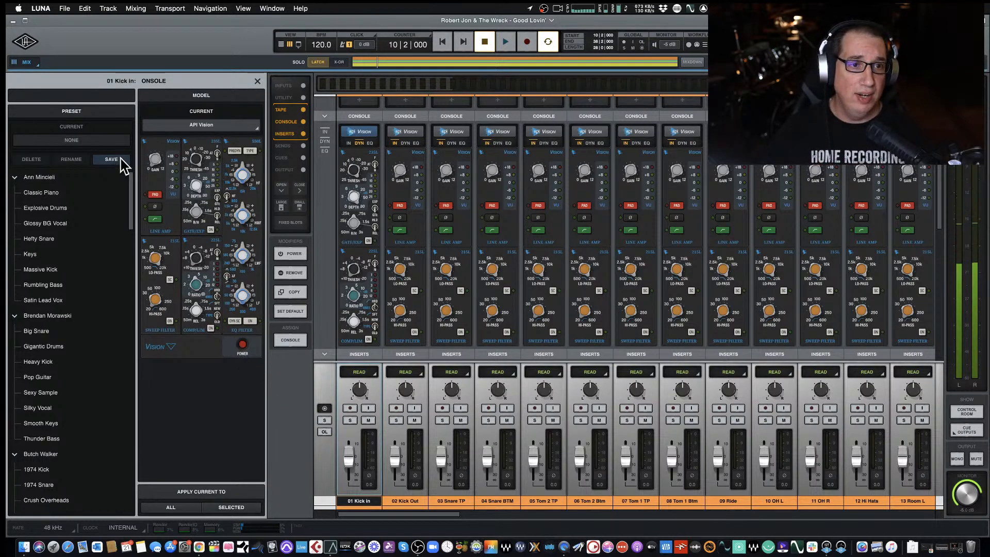
{"action": "left_click", "coordinate": [350, 144]}
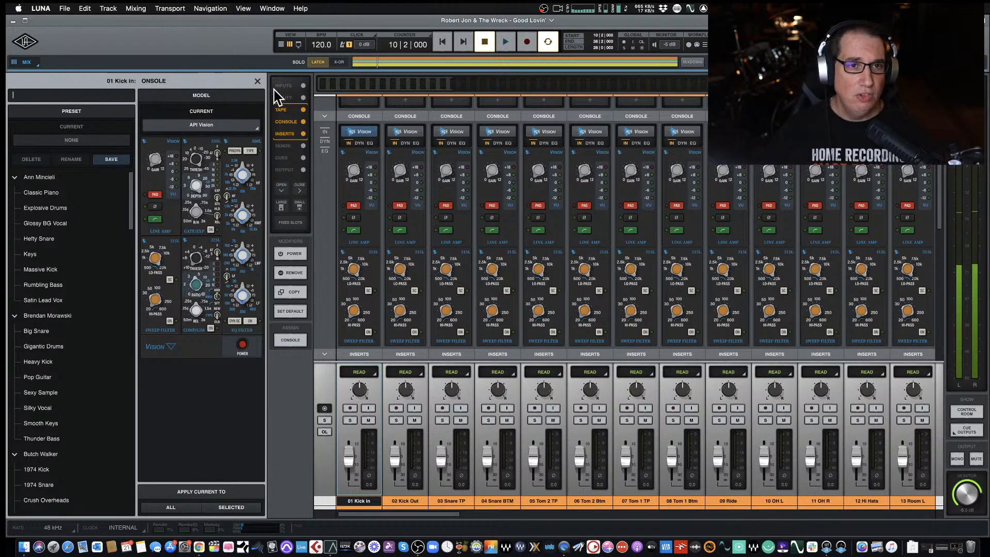
{"action": "left_click", "coordinate": [256, 82]}
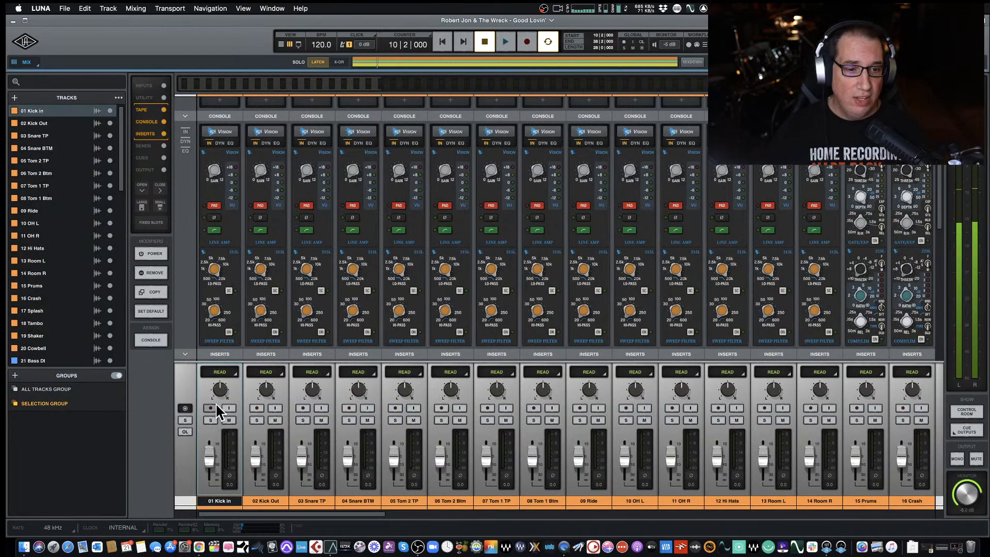
{"action": "scroll", "coordinate": [229, 225], "scroll_direction": "down", "scroll_amount": 5}
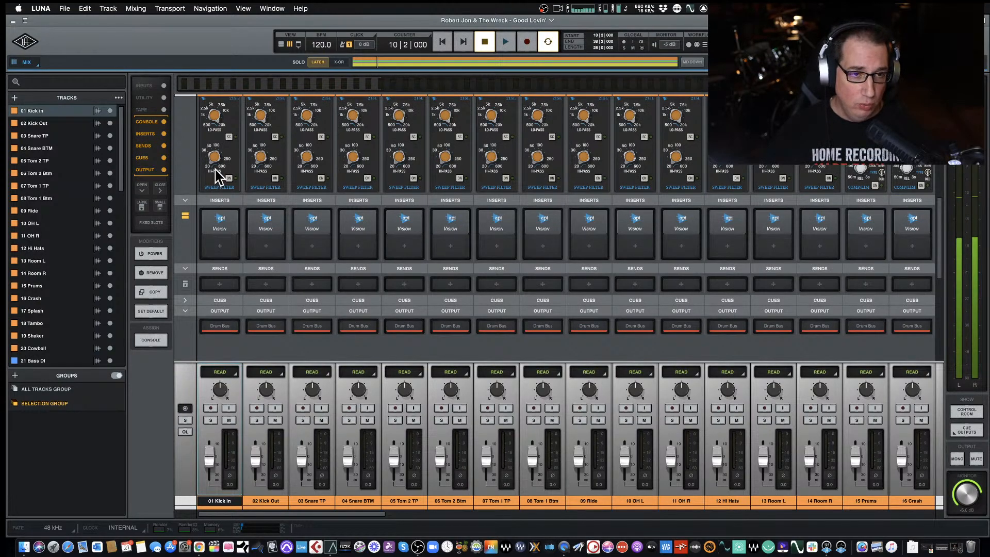
{"action": "mouse_move", "coordinate": [215, 221]}
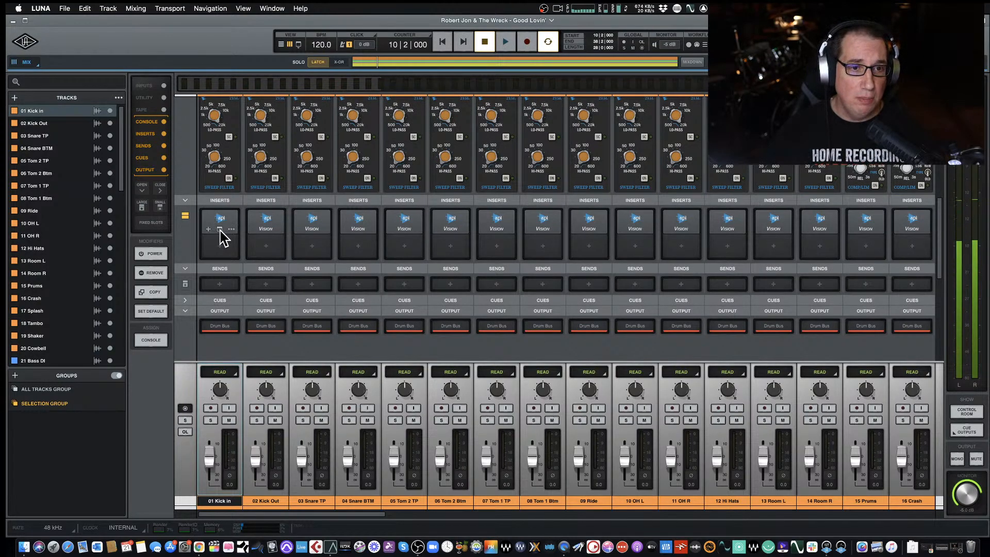
{"action": "left_click", "coordinate": [220, 230]}
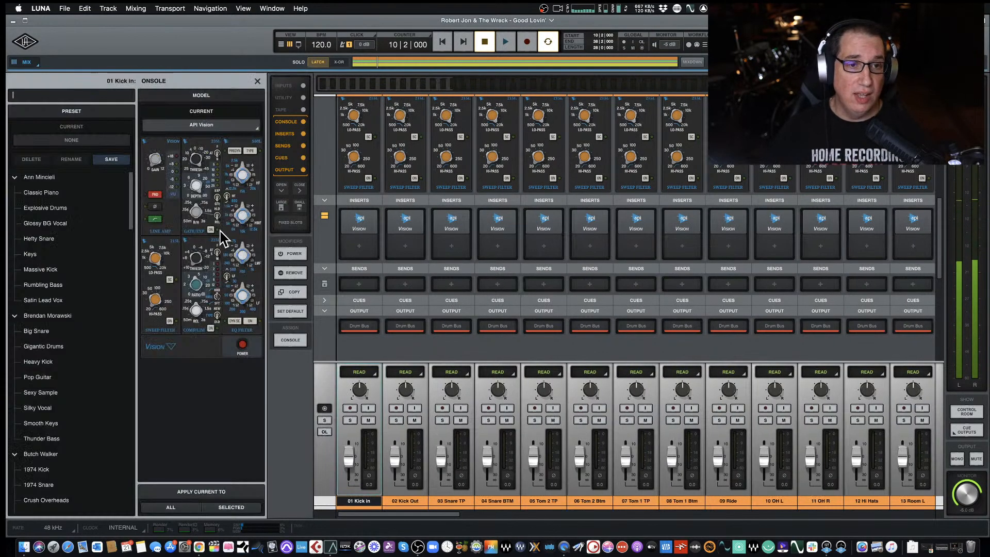
{"action": "left_click", "coordinate": [257, 81]}
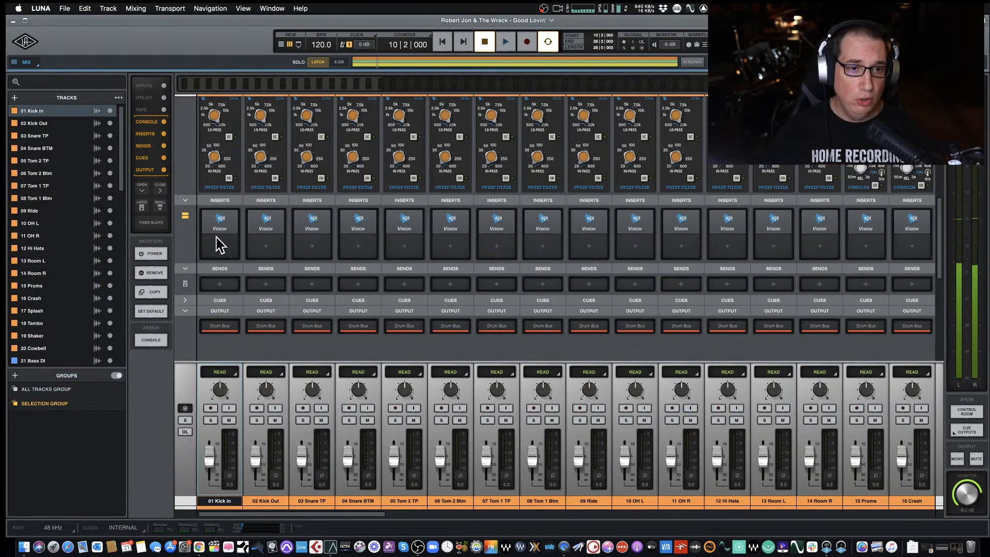
Compare the compact and large insert slot views, and look at the plug-ins available for the empty insert slot on Kick in
{"action": "scroll", "coordinate": [221, 247], "scroll_direction": "down", "scroll_amount": 1}
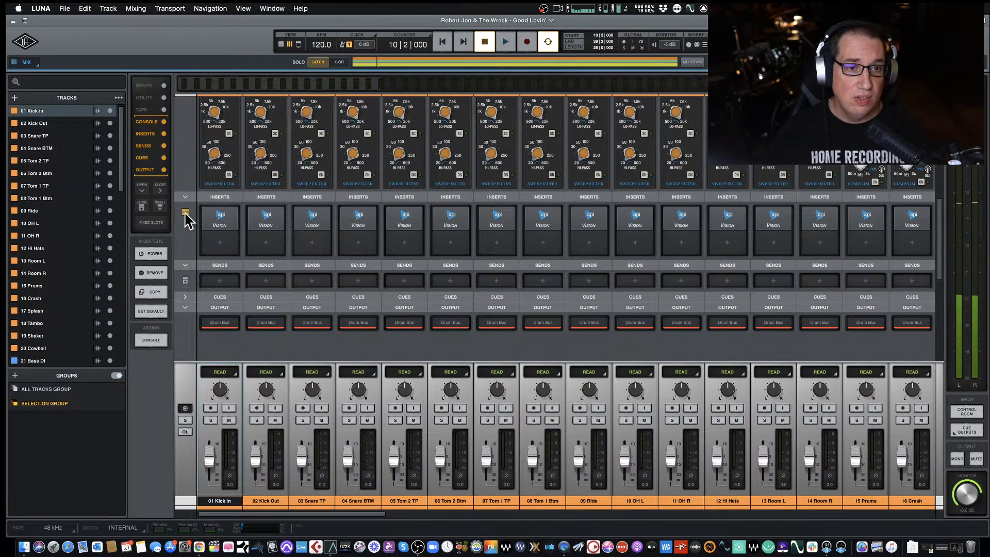
{"action": "left_click", "coordinate": [185, 213]}
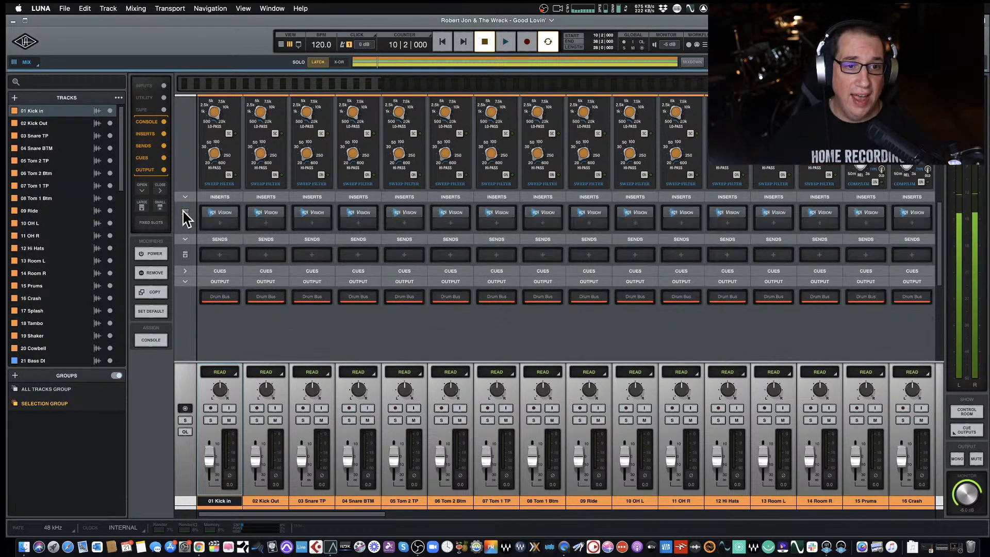
{"action": "left_click", "coordinate": [185, 213]}
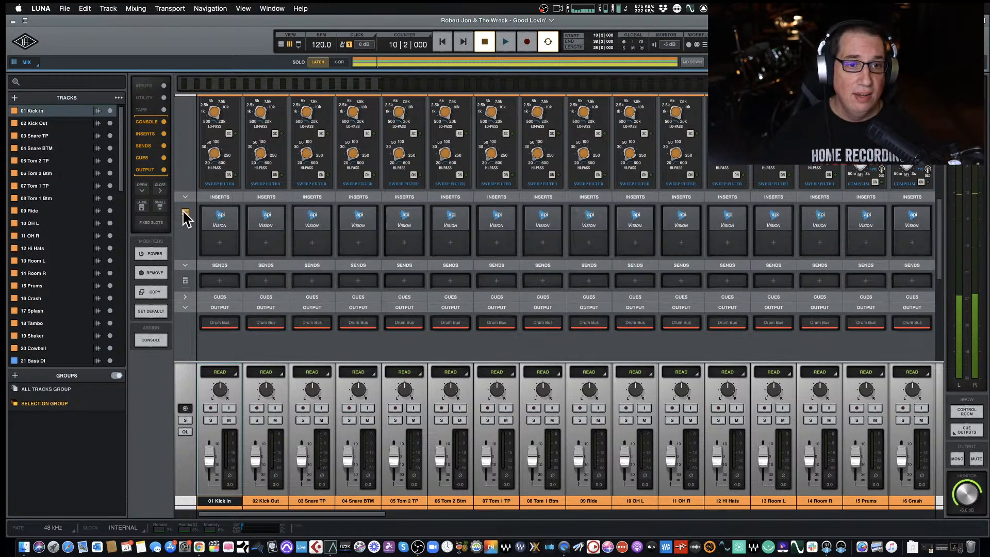
{"action": "left_click", "coordinate": [221, 243]}
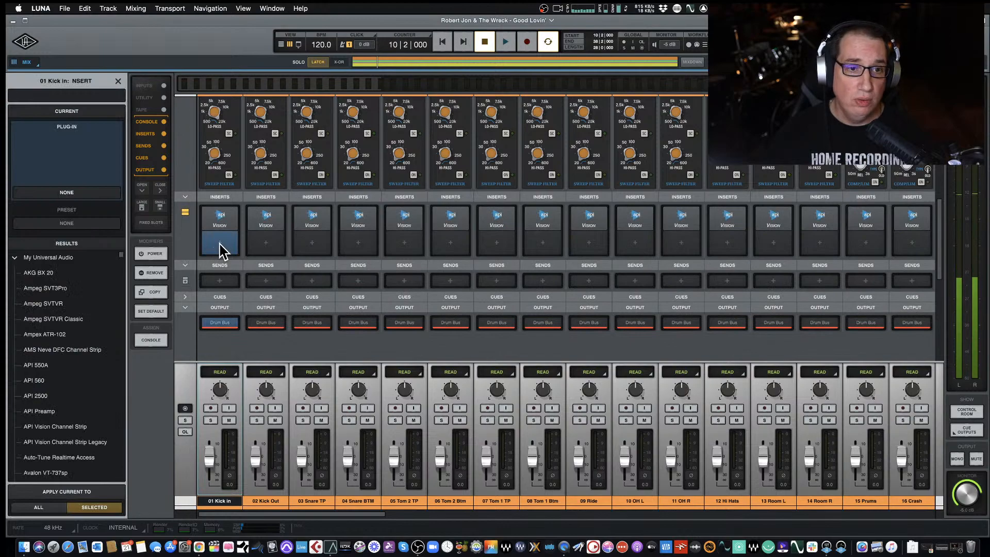
{"action": "left_click", "coordinate": [119, 81]}
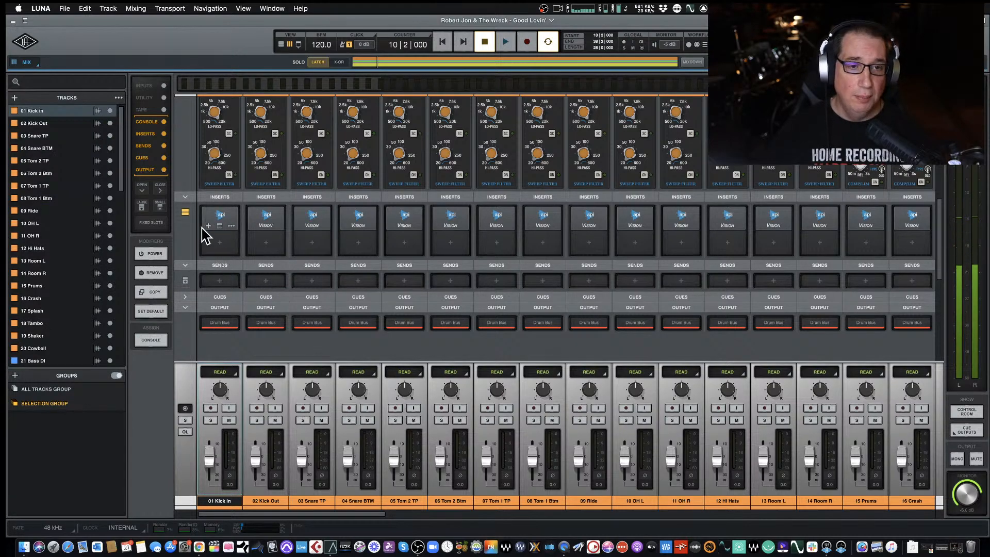
Solo the Kick in channel and enlarge the mixer's fader section
{"action": "scroll", "coordinate": [237, 239], "scroll_direction": "up", "scroll_amount": 5}
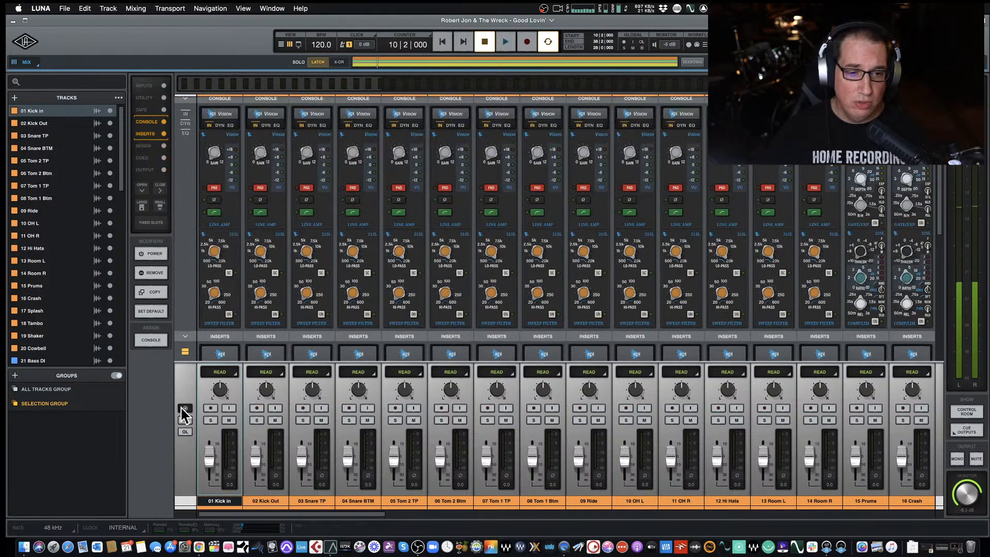
{"action": "left_click", "coordinate": [210, 421]}
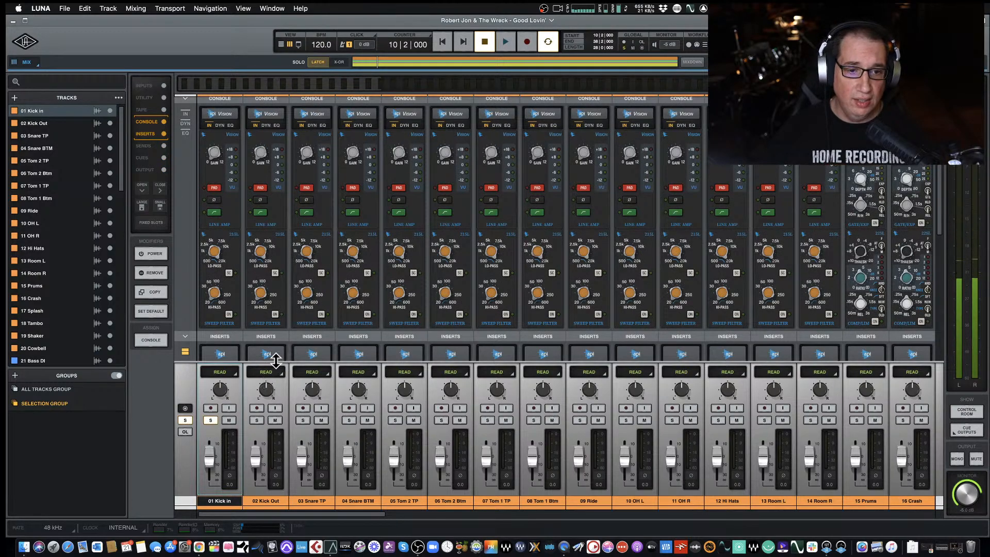
{"action": "left_click_drag", "start_coordinate": [278, 362], "coordinate": [283, 315]}
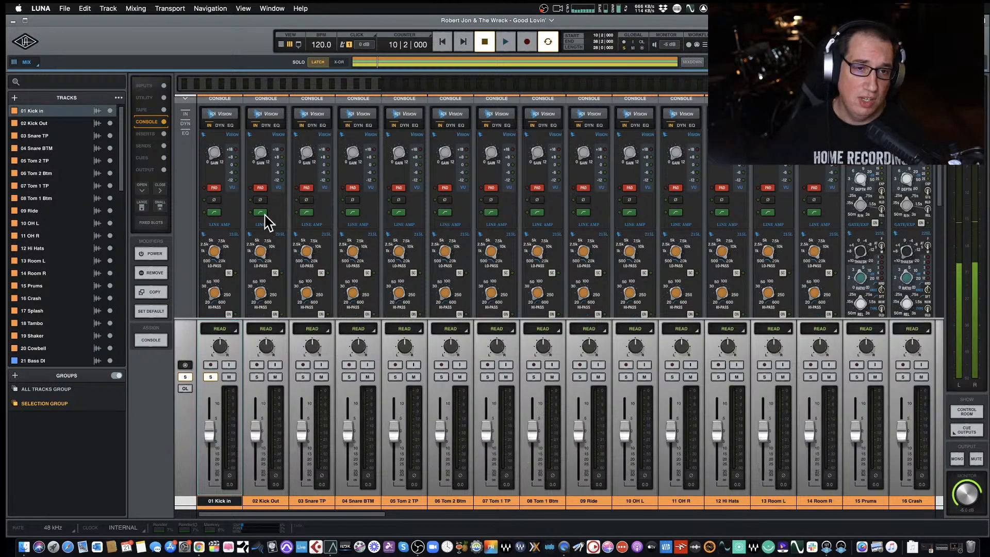
Assign the Oxide tape machine to the Kick in channel
{"action": "scroll", "coordinate": [265, 221], "scroll_direction": "up", "scroll_amount": 5}
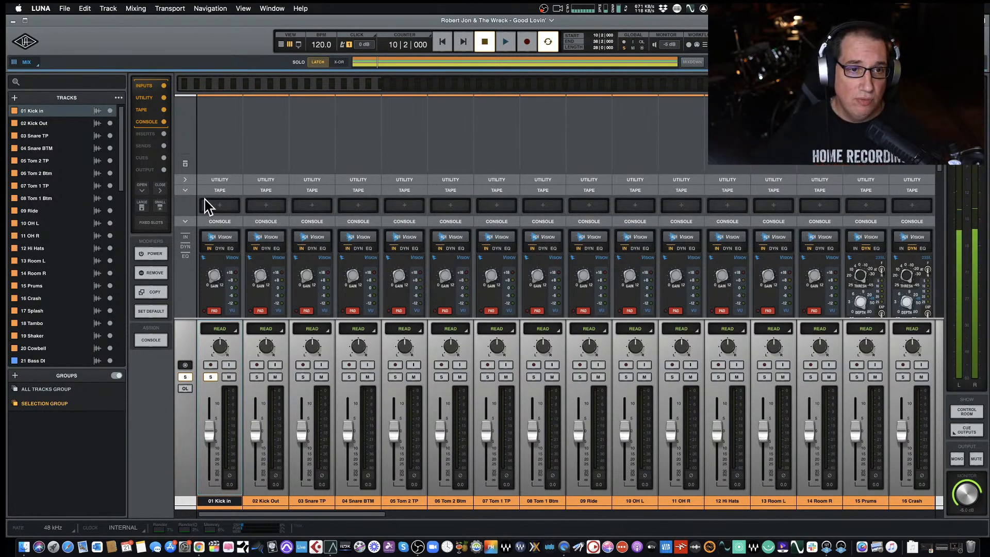
{"action": "left_click", "coordinate": [220, 207]}
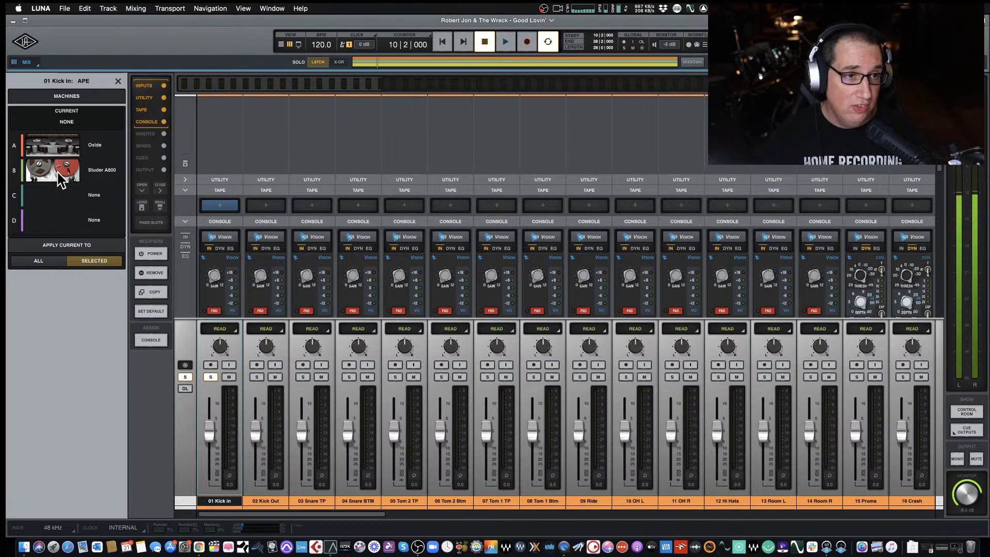
{"action": "left_click", "coordinate": [60, 148]}
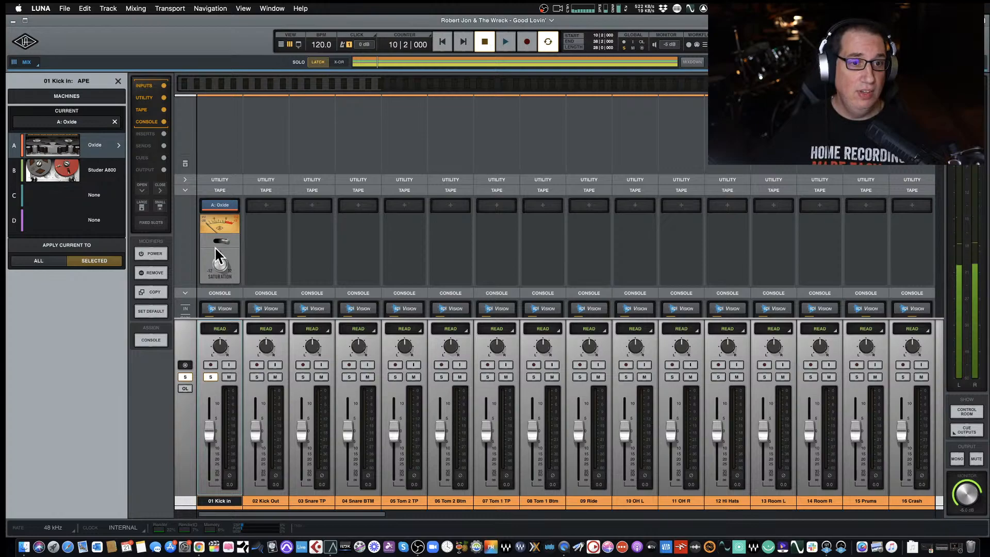
Open the Kick in channel's tape machine settings, test the Oxide's power switch, and change the machine to Studer A800
{"action": "left_click", "coordinate": [220, 205]}
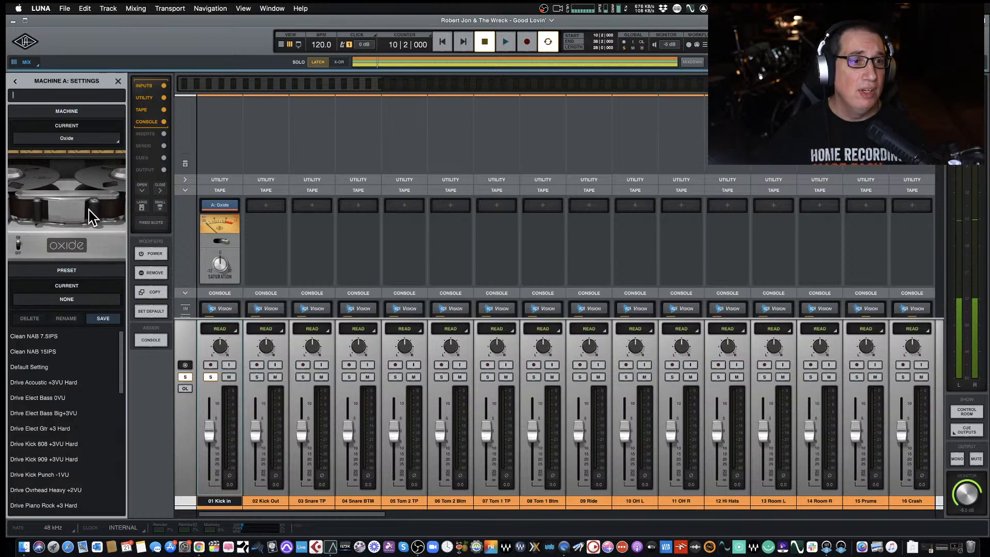
{"action": "left_click", "coordinate": [118, 140]}
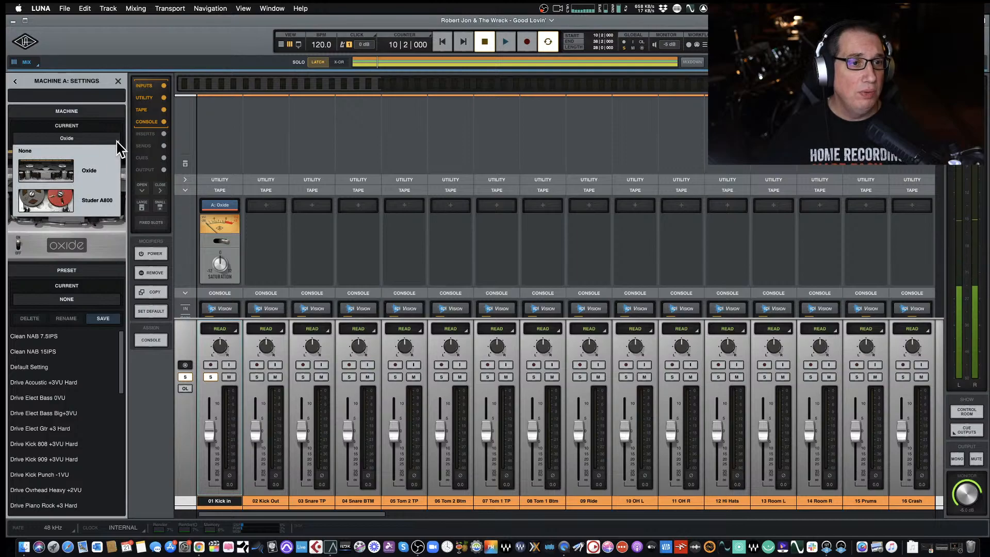
{"action": "left_click", "coordinate": [103, 138]}
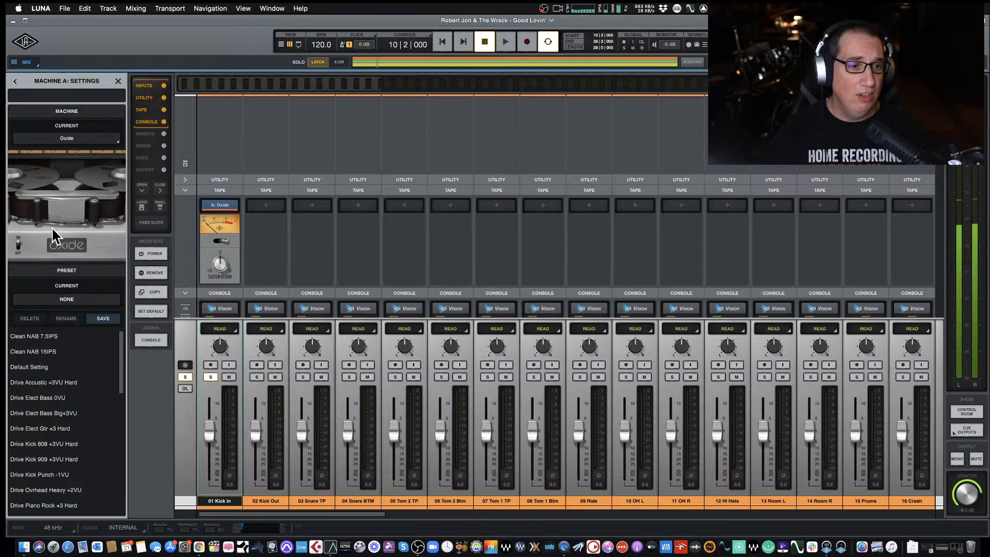
{"action": "left_click", "coordinate": [21, 248]}
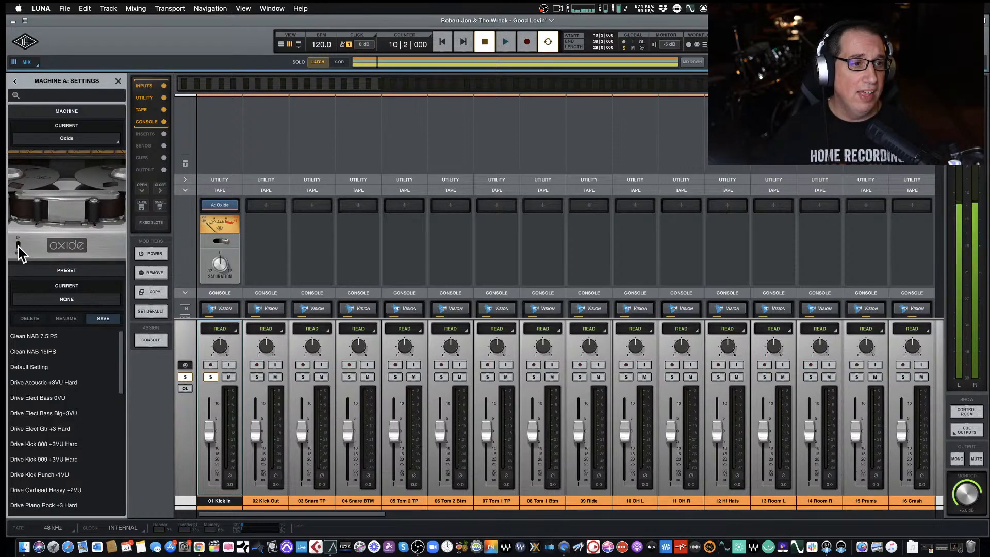
{"action": "left_click", "coordinate": [20, 250]}
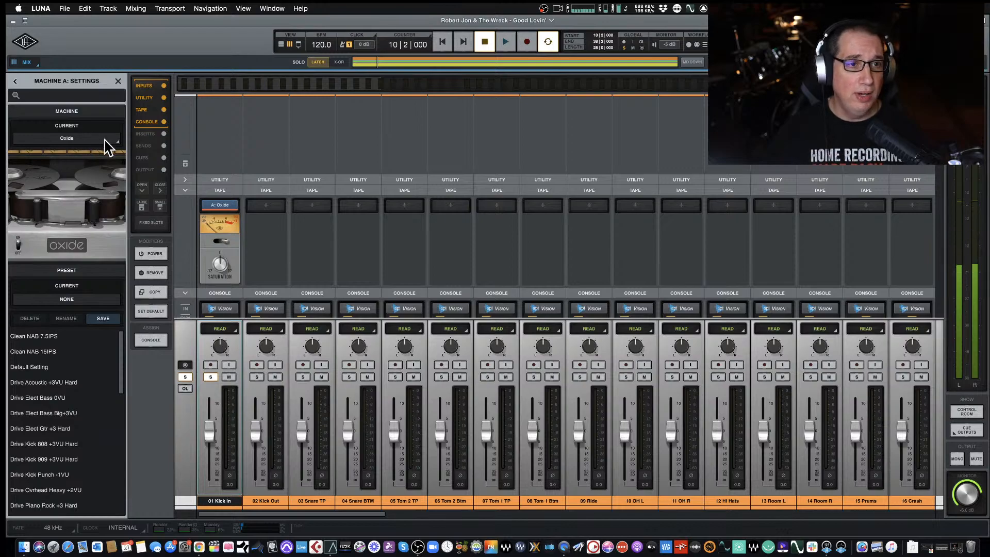
{"action": "left_click", "coordinate": [101, 140]}
{"action": "left_click", "coordinate": [87, 212]}
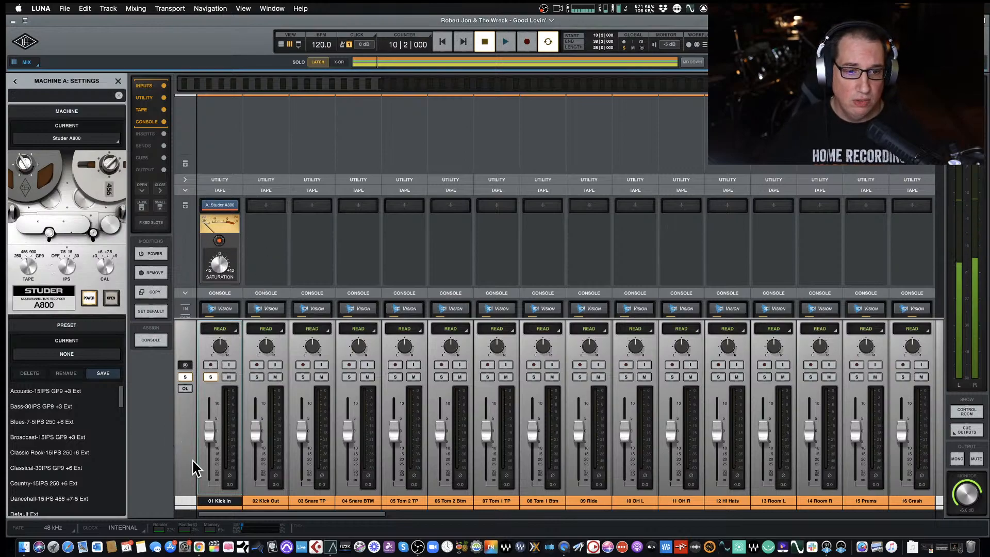
Start playback and raise the Kick in channel's fader to +2.0 dB
{"action": "left_click_drag", "start_coordinate": [208, 428], "coordinate": [208, 425]}
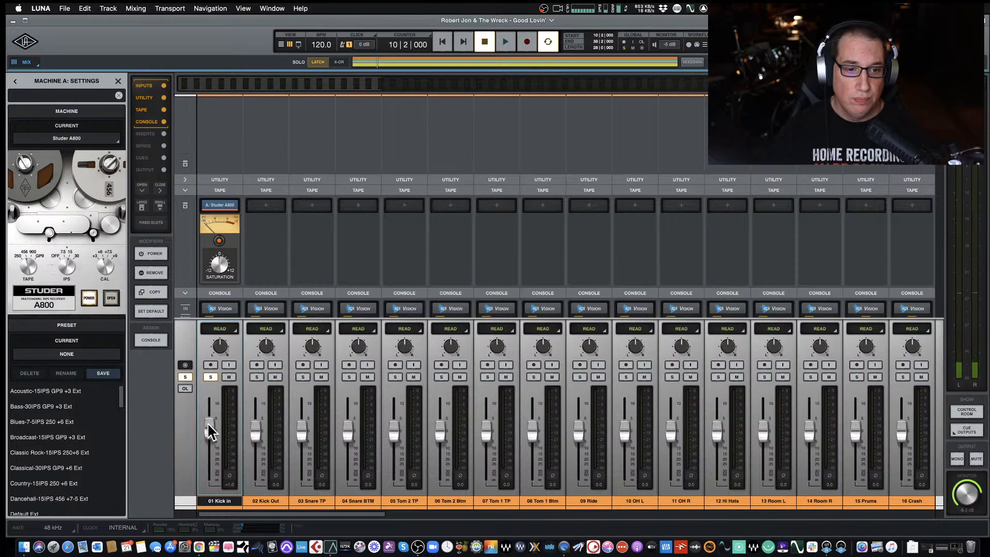
{"action": "key", "text": "space"}
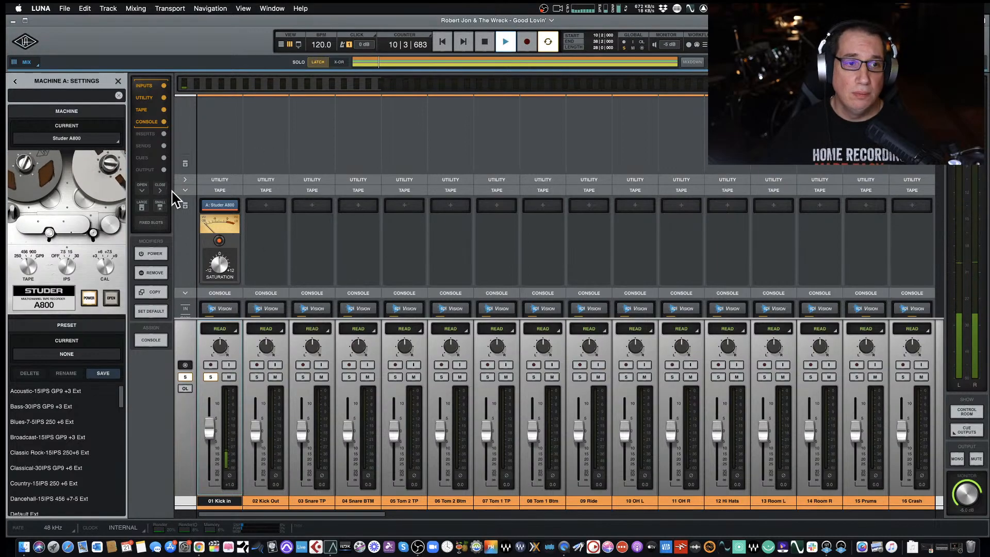
{"action": "left_click_drag", "start_coordinate": [209, 433], "coordinate": [208, 428]}
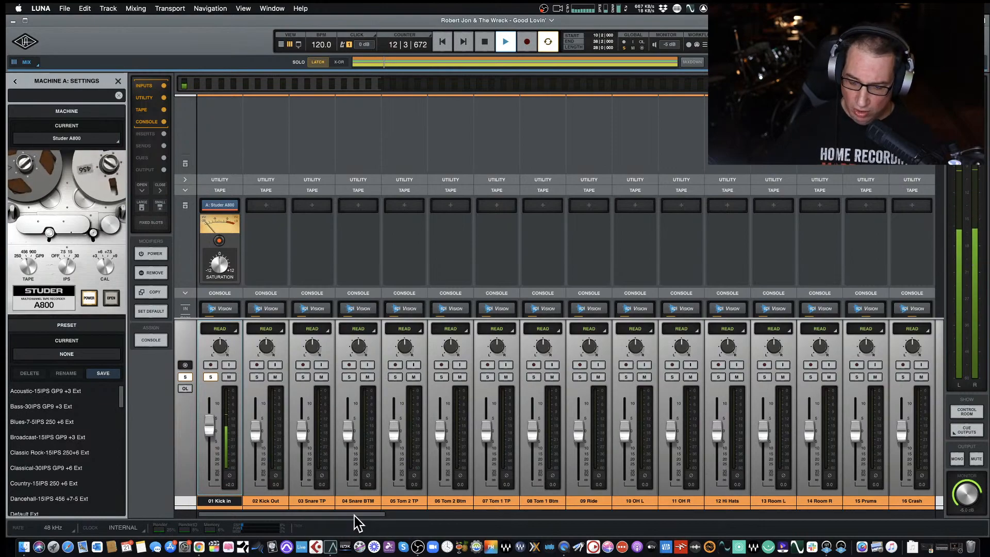
Set the MAIN output fader to 0.0 dB and return to the drum channels
{"action": "left_click_drag", "start_coordinate": [356, 523], "coordinate": [904, 516]}
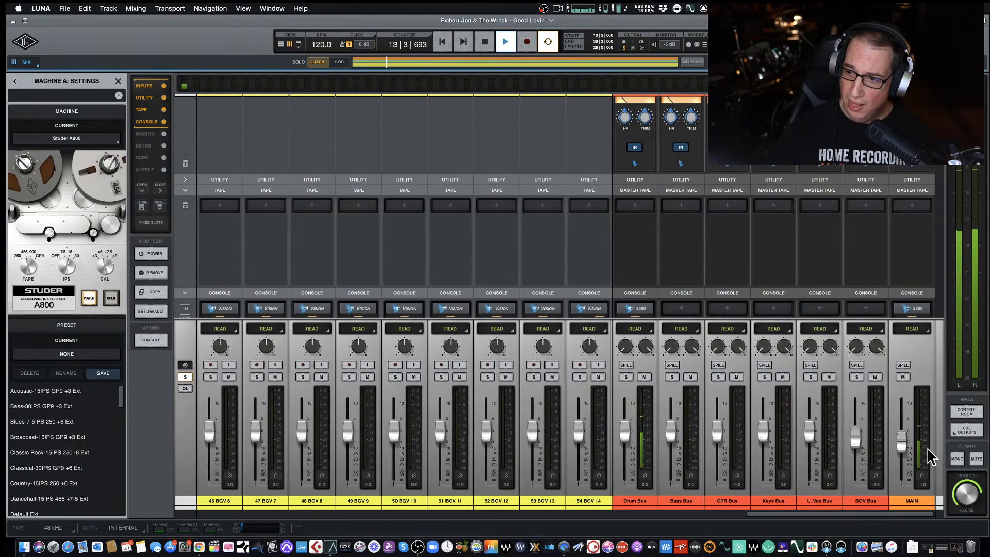
{"action": "left_click_drag", "start_coordinate": [902, 442], "coordinate": [907, 428]}
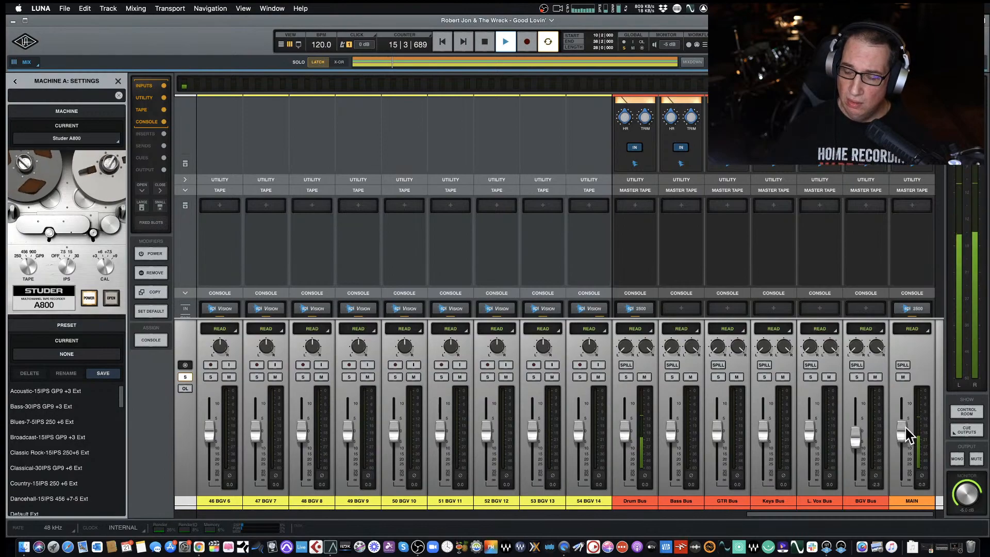
{"action": "left_click_drag", "start_coordinate": [877, 515], "coordinate": [216, 514]}
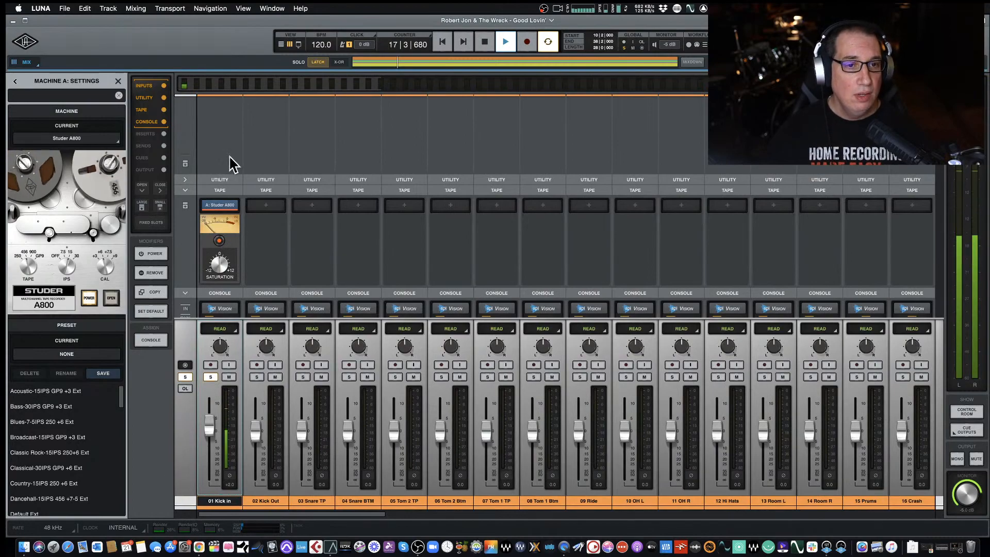
{"action": "scroll", "coordinate": [226, 123], "scroll_direction": "up", "scroll_amount": 1}
{"action": "scroll", "coordinate": [226, 122], "scroll_direction": "down", "scroll_amount": 1}
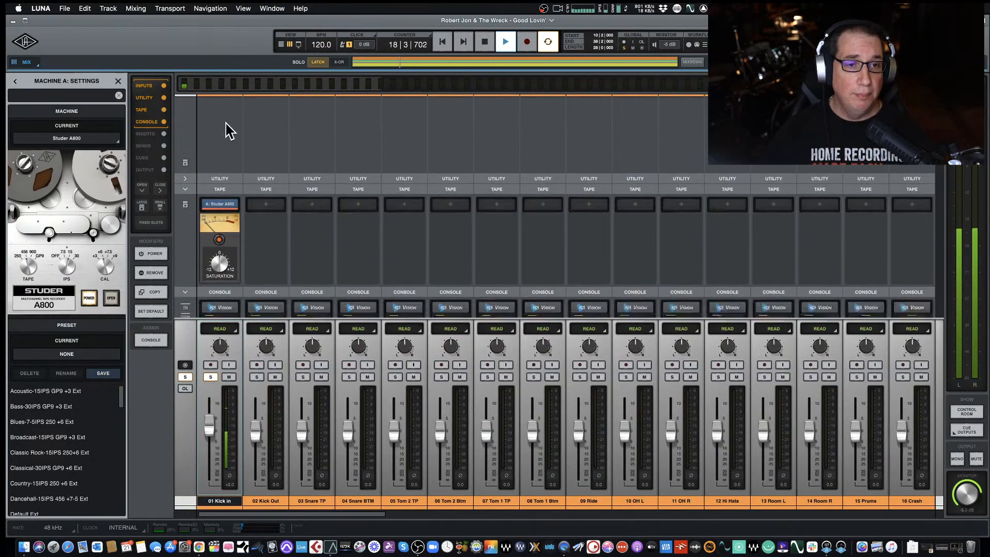
Loop the Kick in section from bar 49 to about bar 60 in the timeline, and return to the mixer
{"action": "scroll", "coordinate": [226, 123], "scroll_direction": "down", "scroll_amount": 3}
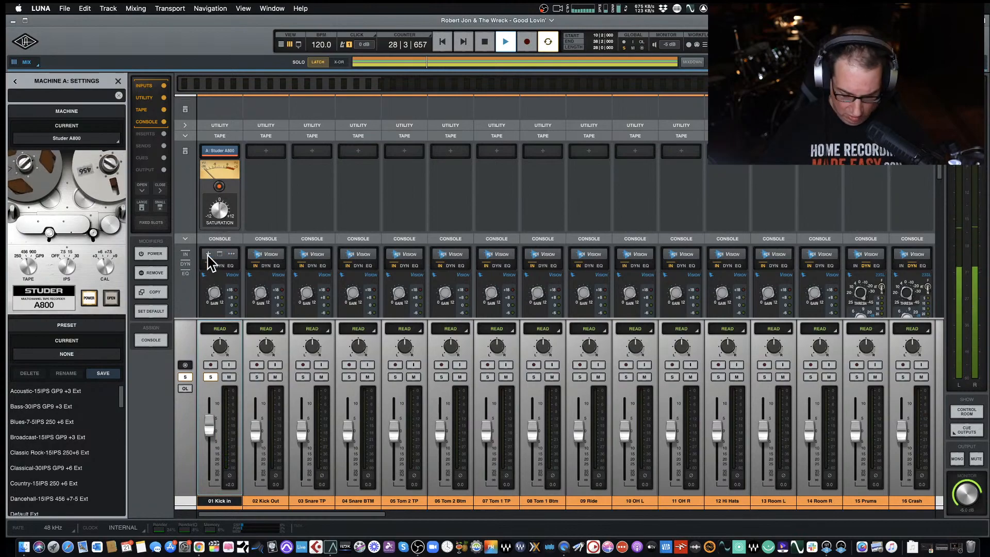
{"action": "key", "text": "super+equal"}
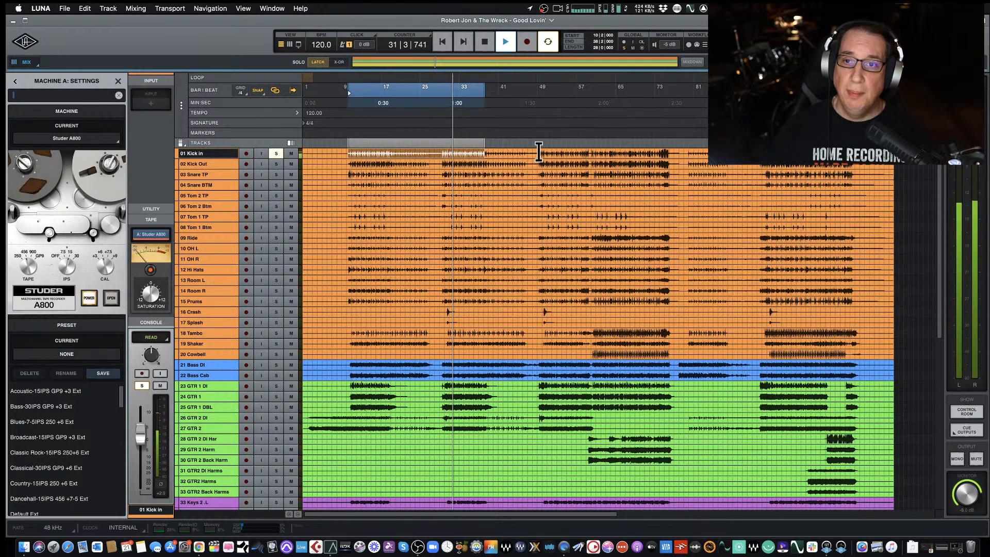
{"action": "left_click_drag", "start_coordinate": [539, 152], "coordinate": [593, 152]}
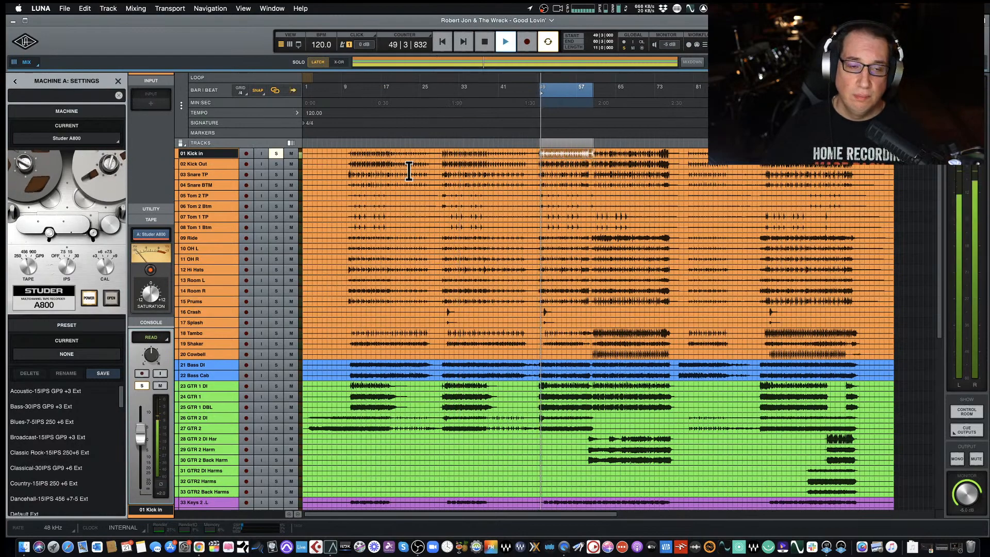
{"action": "key", "text": "super+equal"}
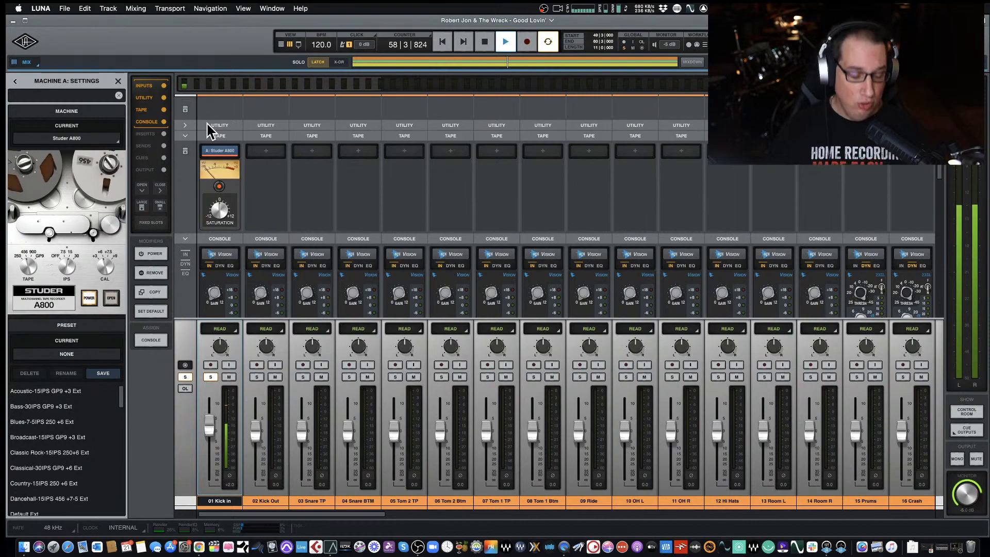
Stop playback and enlarge the Kick in track in the timeline to show its clip gain
{"action": "key", "text": "space"}
{"action": "key", "text": "super+equal"}
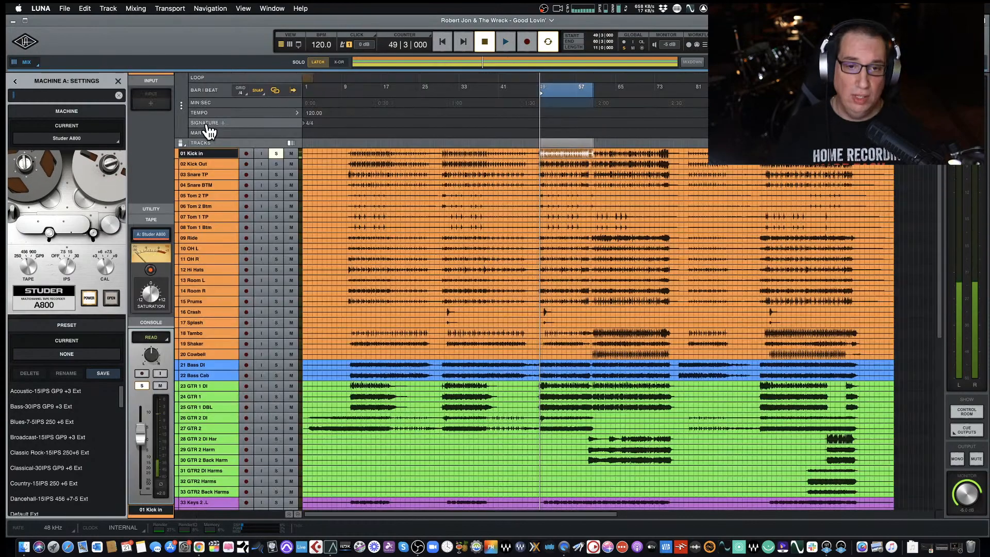
{"action": "left_click_drag", "start_coordinate": [210, 157], "coordinate": [214, 212]}
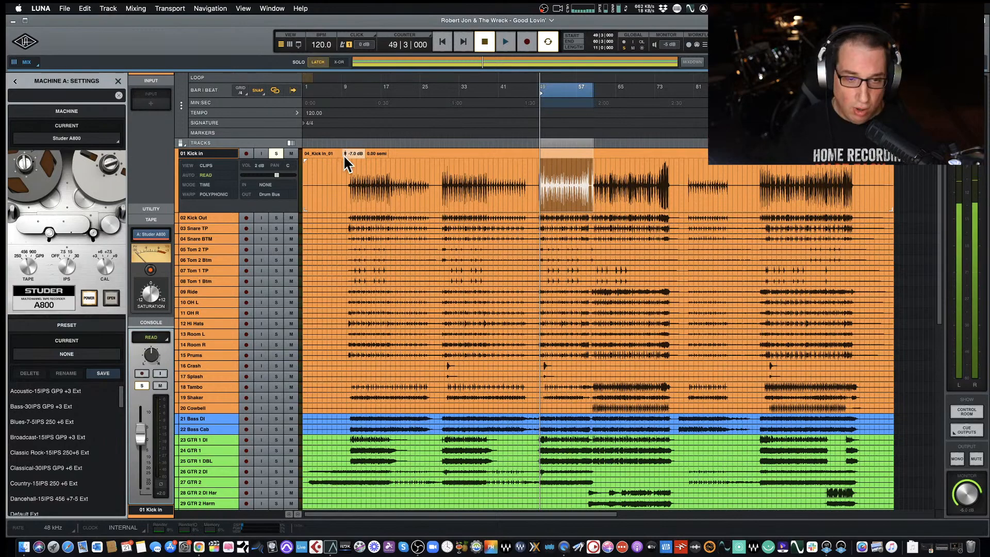
Set the Kick in channel's utility trim to +3.7 dB and audition the loop, comparing it with the clip gain option
{"action": "key", "text": "super+equal"}
{"action": "left_click", "coordinate": [185, 125]}
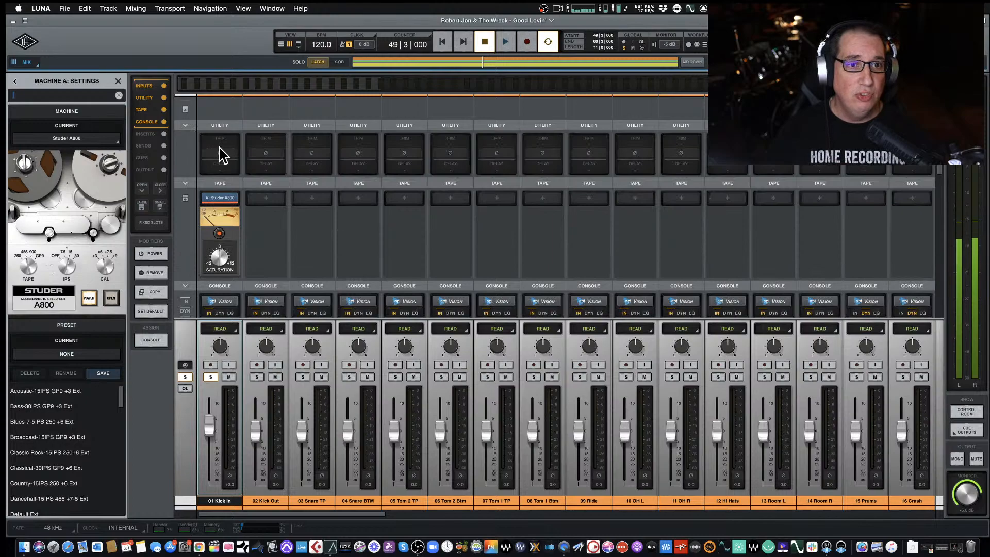
{"action": "left_click_drag", "start_coordinate": [220, 145], "coordinate": [222, 143]}
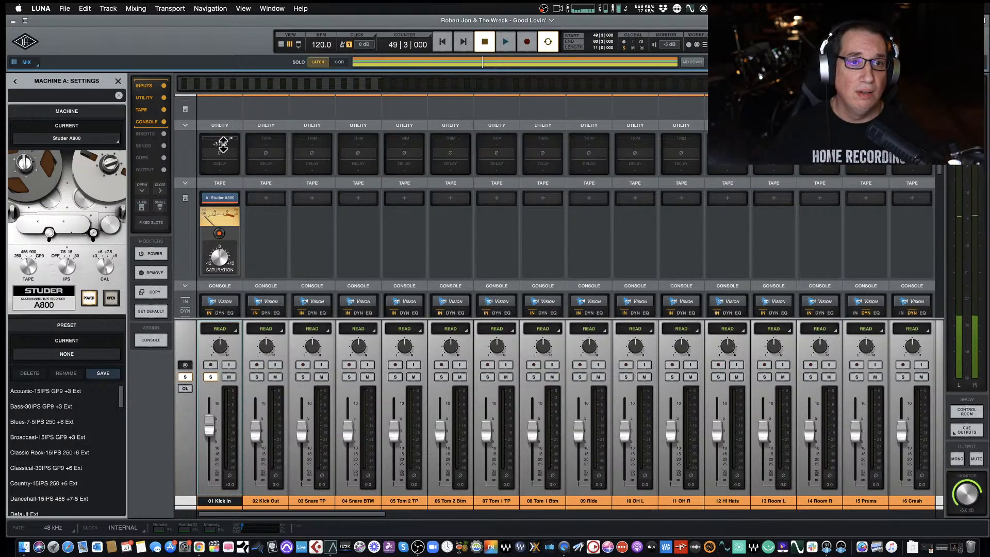
{"action": "key", "text": "space"}
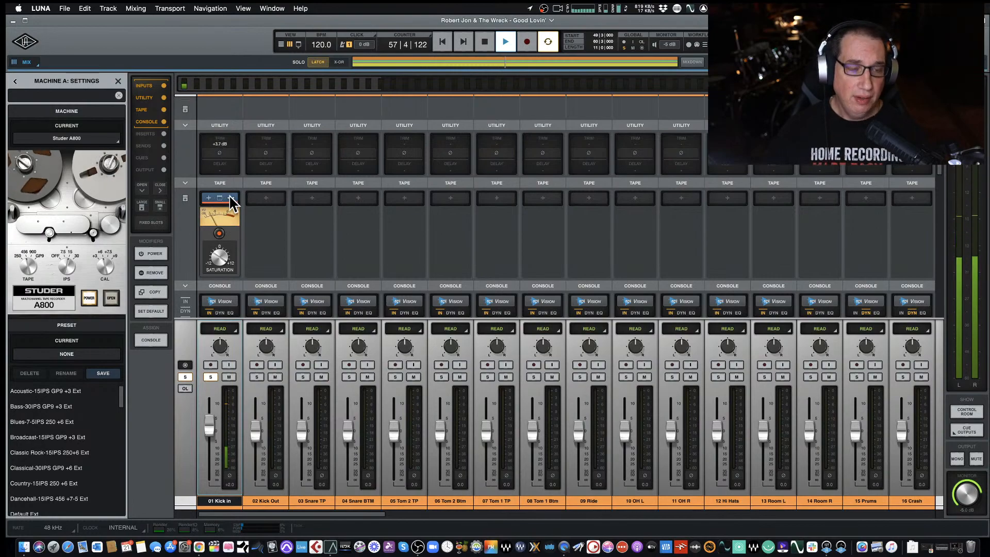
{"action": "key", "text": "super+equal"}
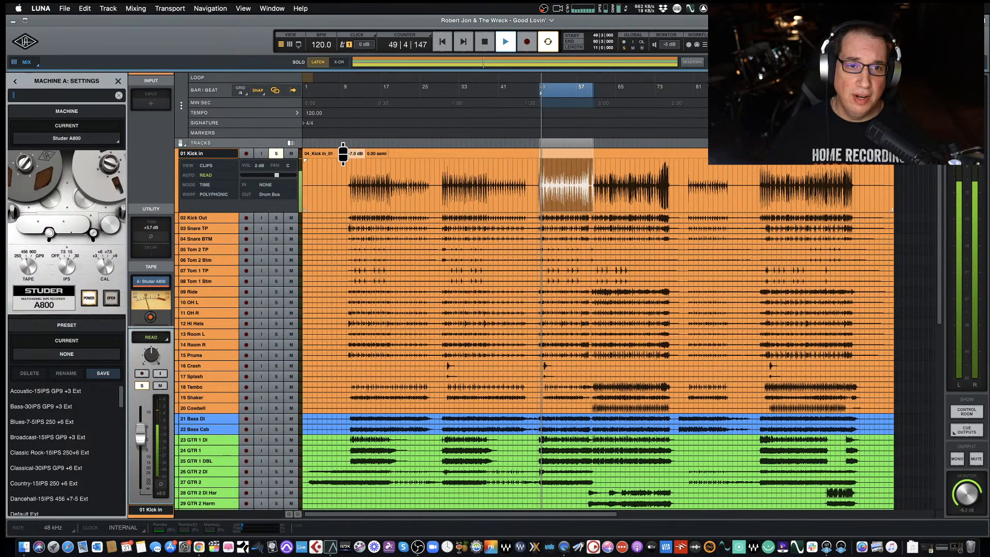
{"action": "key", "text": "super+equal"}
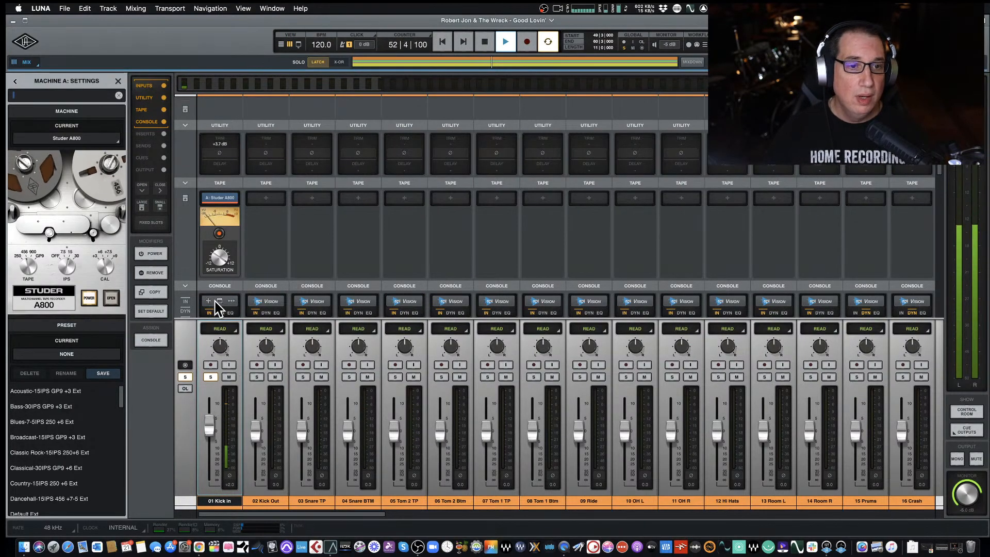
Engage the pad in the Kick in channel's API Vision preamp section, and try its polarity and low-cut switches
{"action": "scroll", "coordinate": [239, 228], "scroll_direction": "down", "scroll_amount": 5}
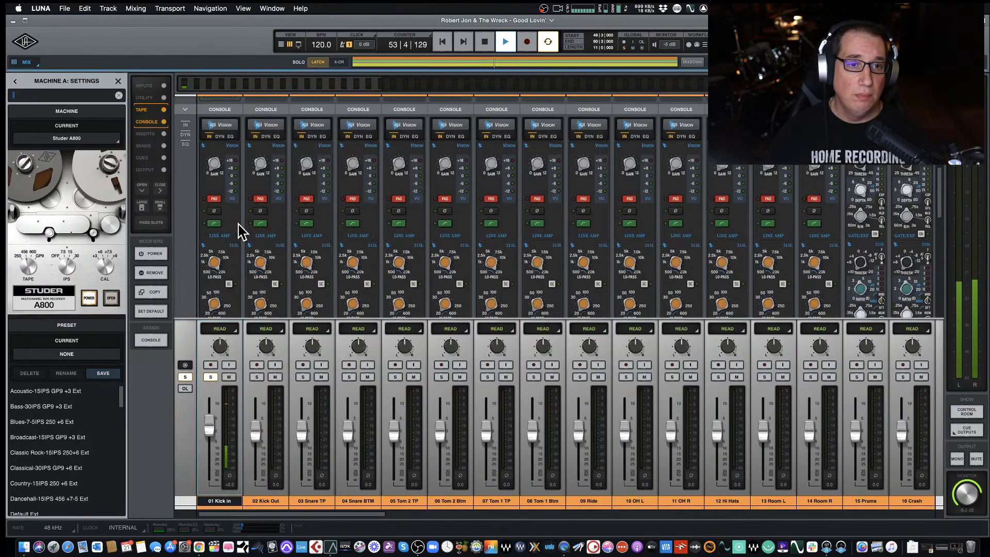
{"action": "left_click", "coordinate": [214, 199]}
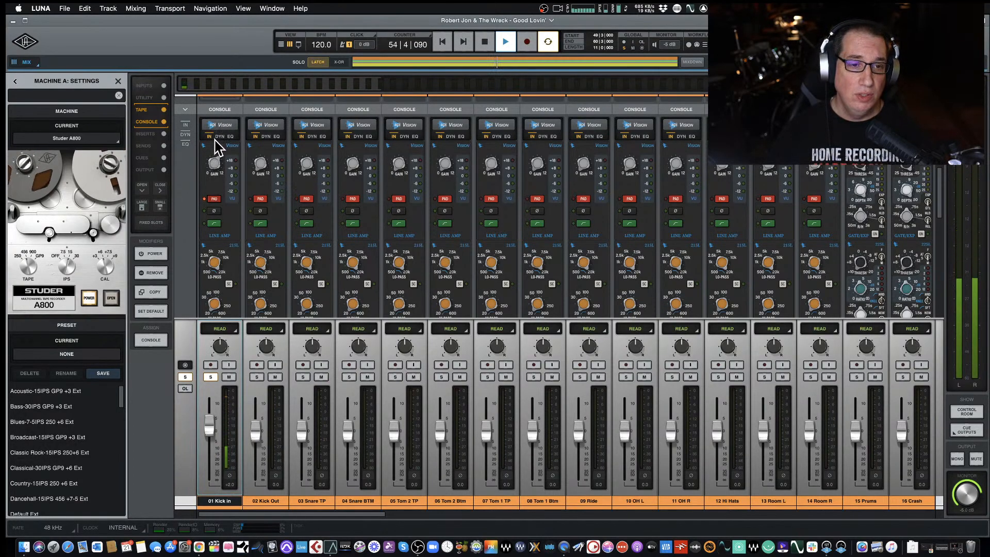
{"action": "left_click", "coordinate": [217, 212]}
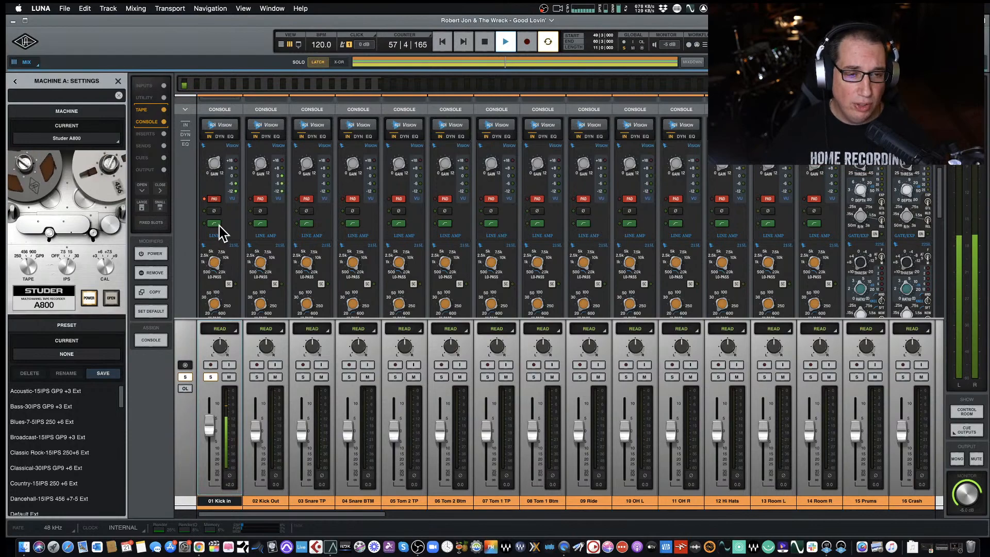
{"action": "left_click", "coordinate": [212, 224]}
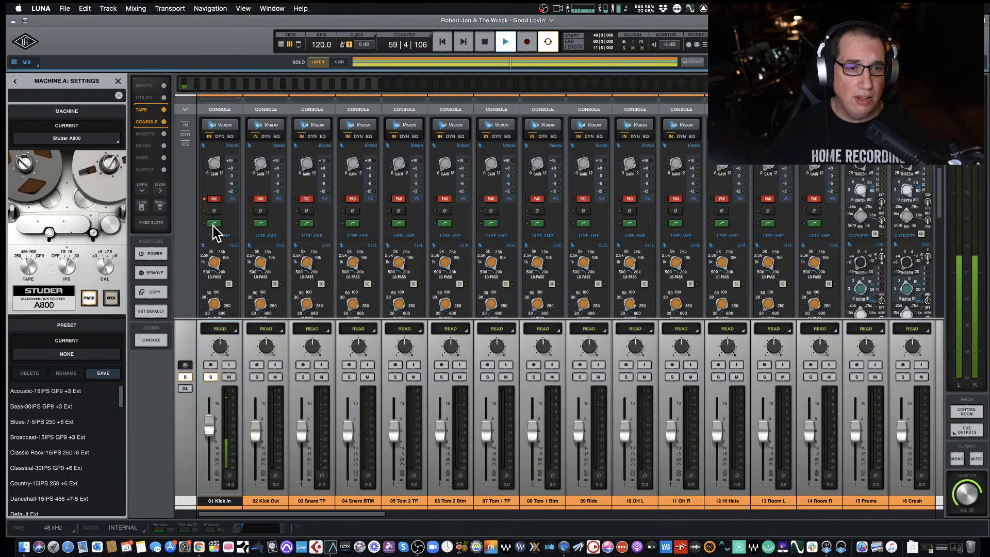
Engage the high-pass filter in the Kick in channel's sweep filter section
{"action": "scroll", "coordinate": [222, 235], "scroll_direction": "down", "scroll_amount": 5}
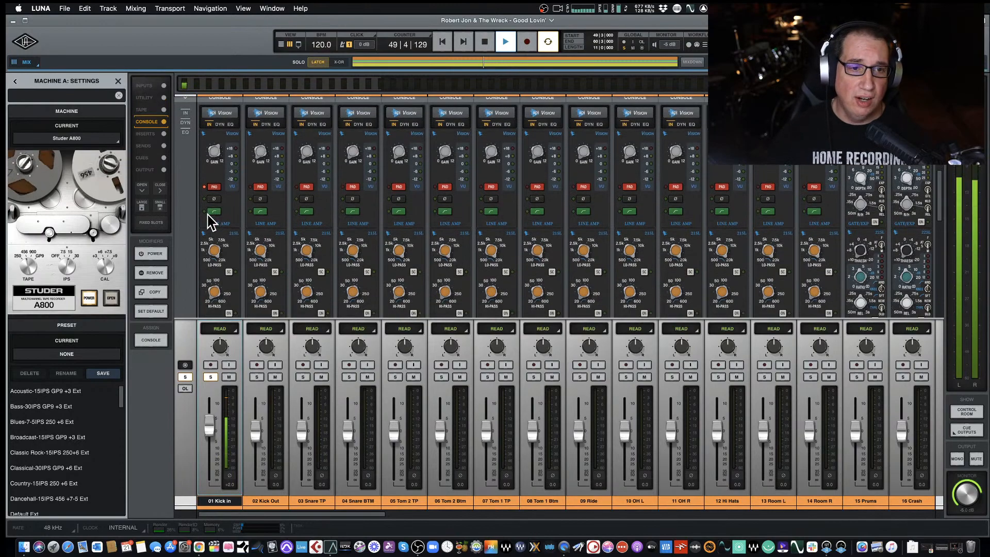
{"action": "left_click", "coordinate": [229, 239]}
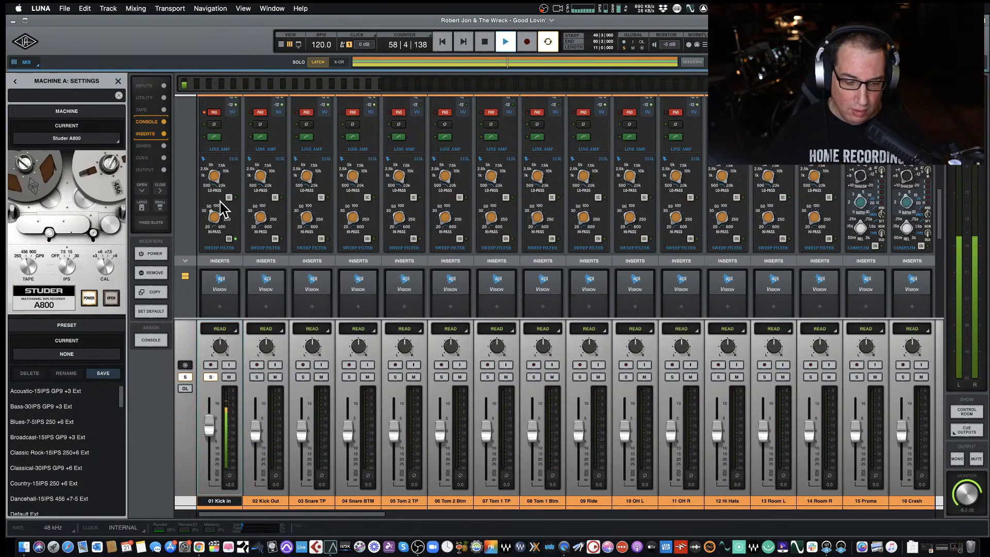
{"action": "scroll", "coordinate": [222, 209], "scroll_direction": "up", "scroll_amount": 5}
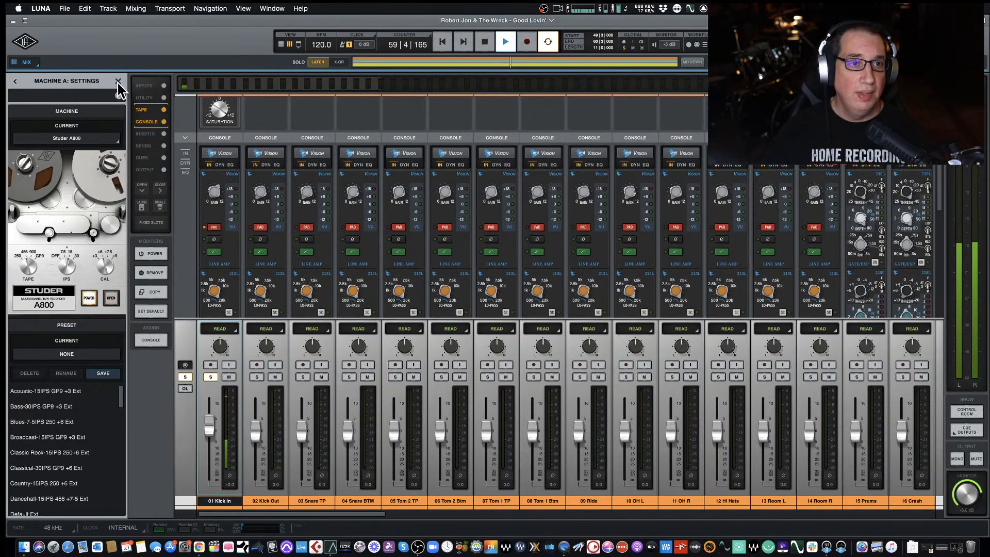
Show the dynamics section on the Kick in strip, open its full API Vision console settings, and stop playback
{"action": "left_click", "coordinate": [118, 82]}
{"action": "left_click", "coordinate": [220, 165]}
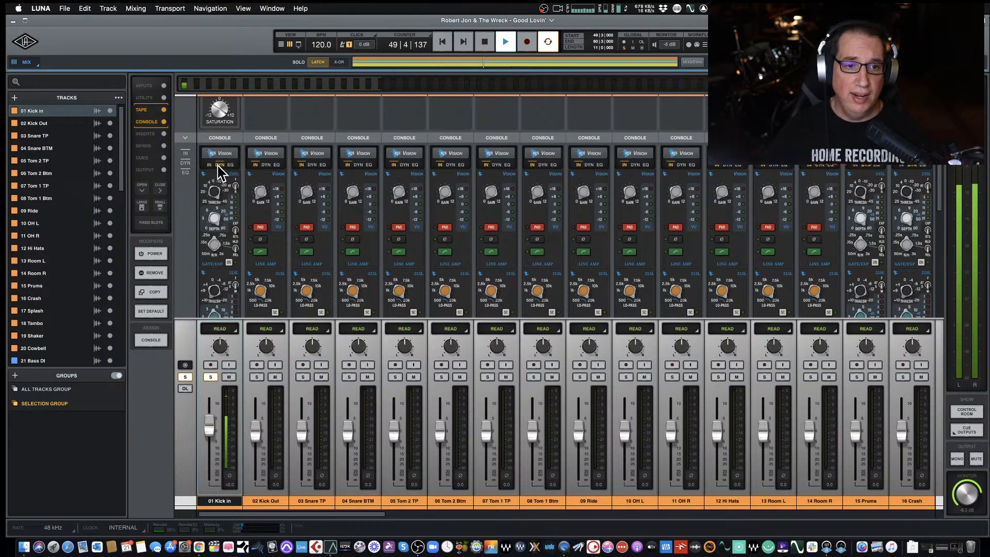
{"action": "left_click", "coordinate": [220, 154]}
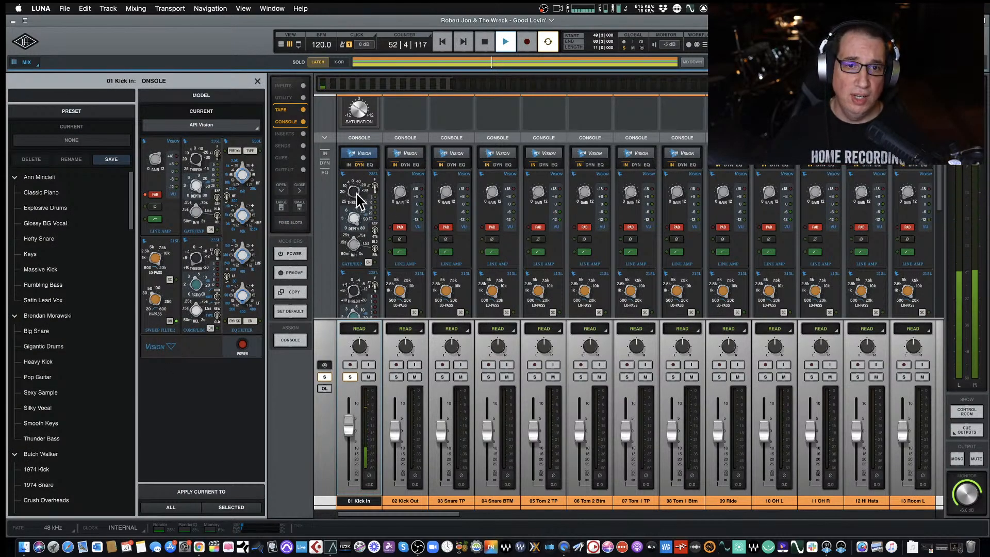
{"action": "scroll", "coordinate": [357, 194], "scroll_direction": "down", "scroll_amount": 1}
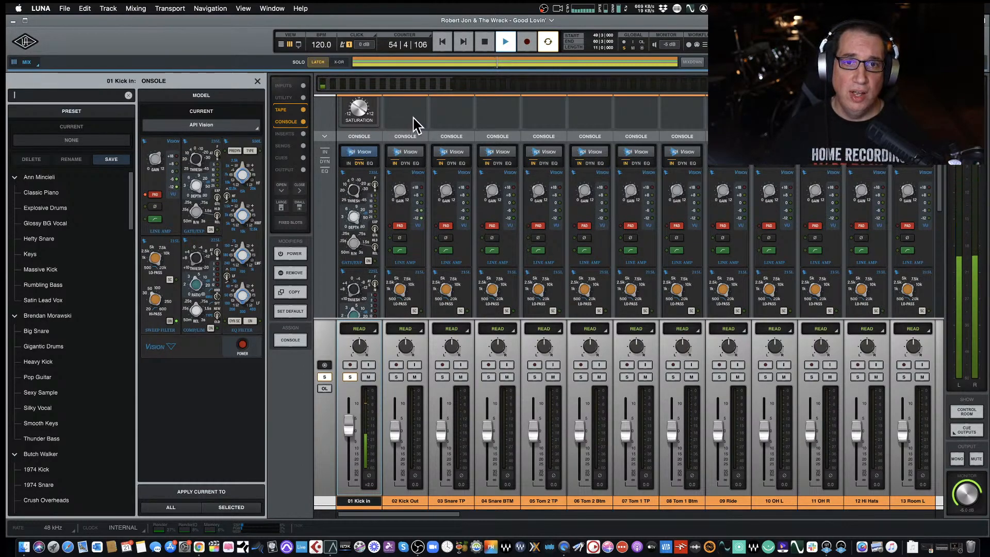
{"action": "key", "text": "space"}
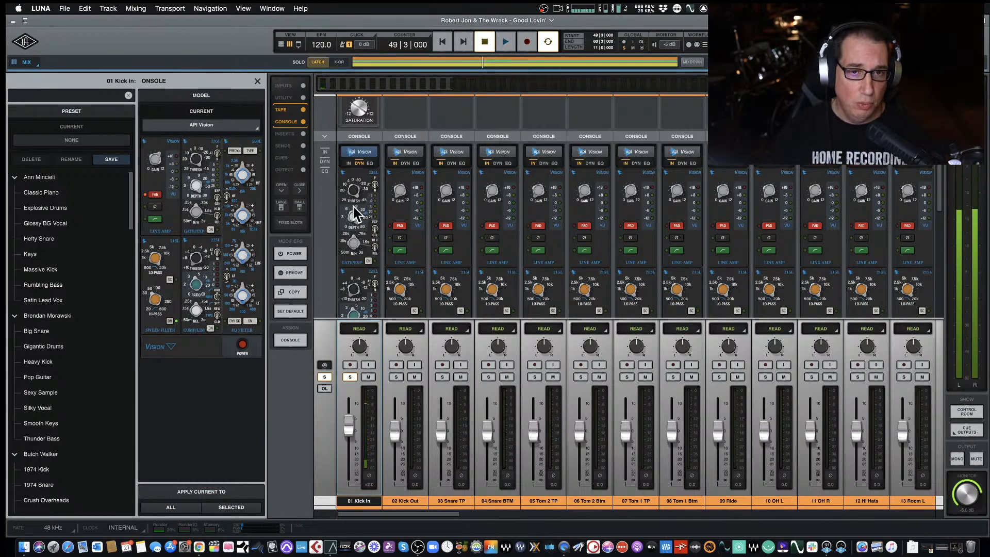
Adjust the release in the Kick in channel's API Vision compressor and play the loop to hear it
{"action": "scroll", "coordinate": [352, 223], "scroll_direction": "down", "scroll_amount": 3}
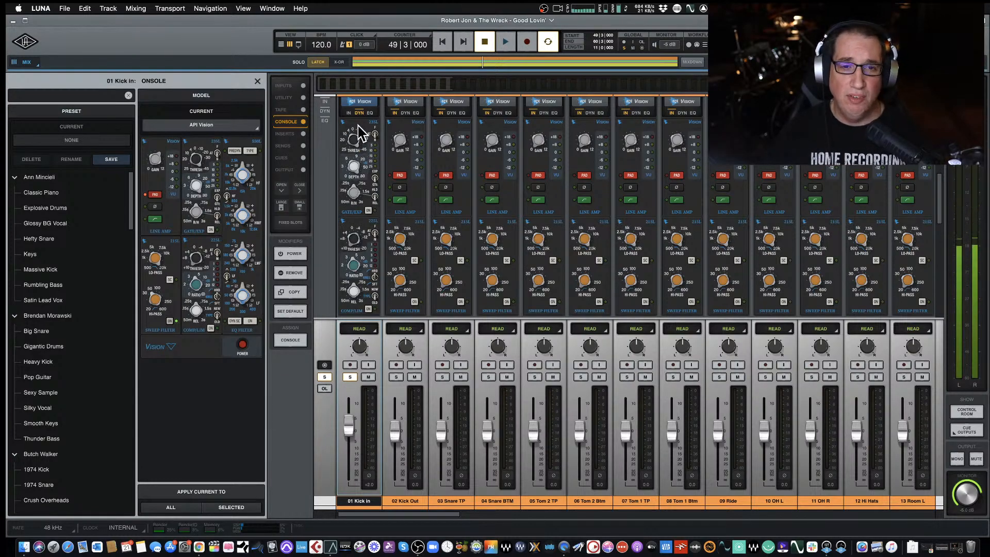
{"action": "scroll", "coordinate": [364, 175], "scroll_direction": "down", "scroll_amount": 2}
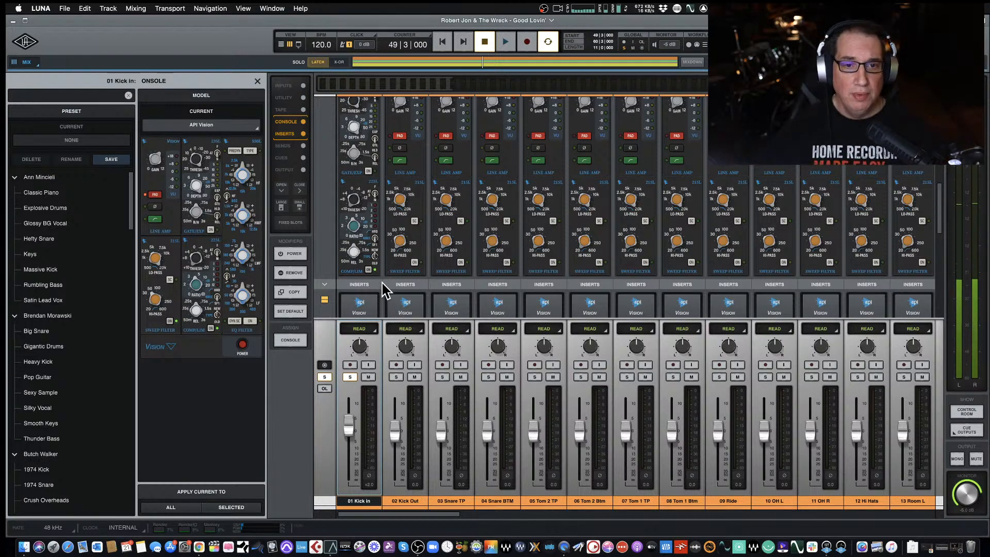
{"action": "left_click_drag", "start_coordinate": [355, 249], "coordinate": [349, 270]}
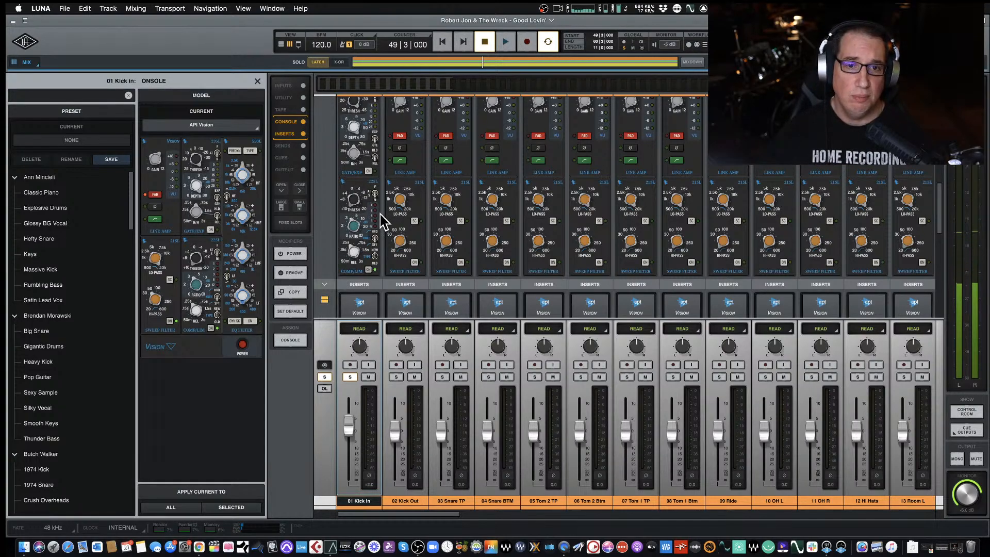
{"action": "key", "text": "space"}
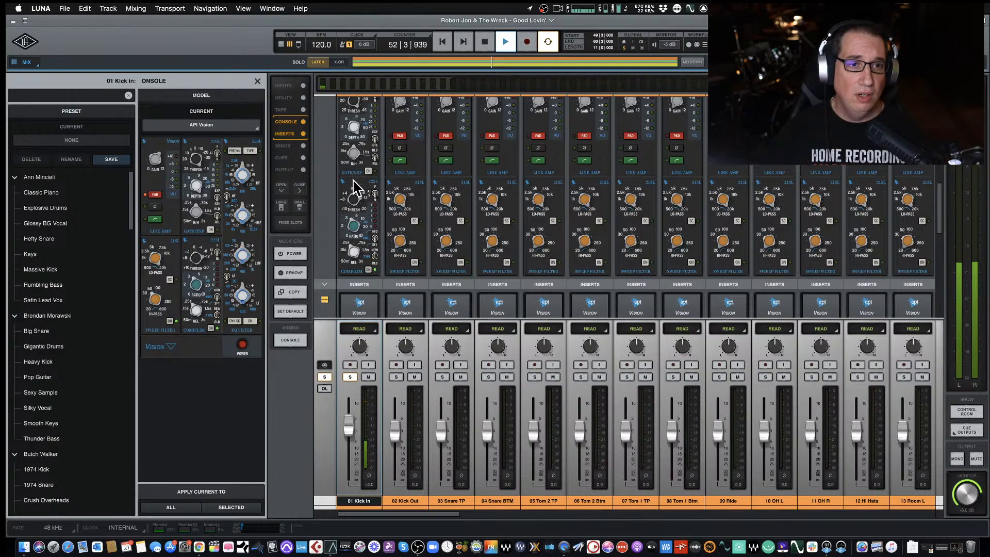
Show the EQ section on the Kick in strip and switch its EQ type to the graphic equalizer
{"action": "scroll", "coordinate": [367, 150], "scroll_direction": "up", "scroll_amount": 3}
{"action": "left_click", "coordinate": [371, 143]}
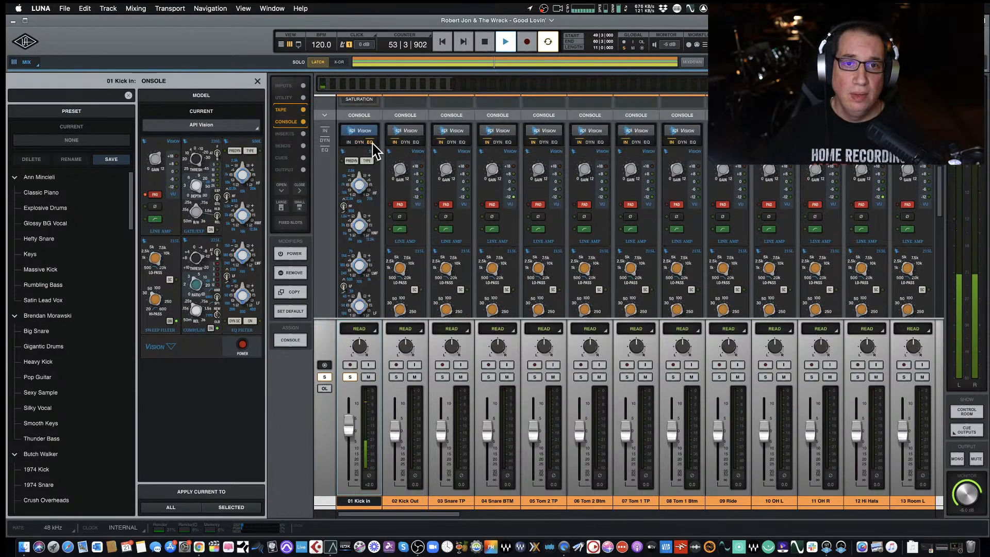
{"action": "key", "text": "space"}
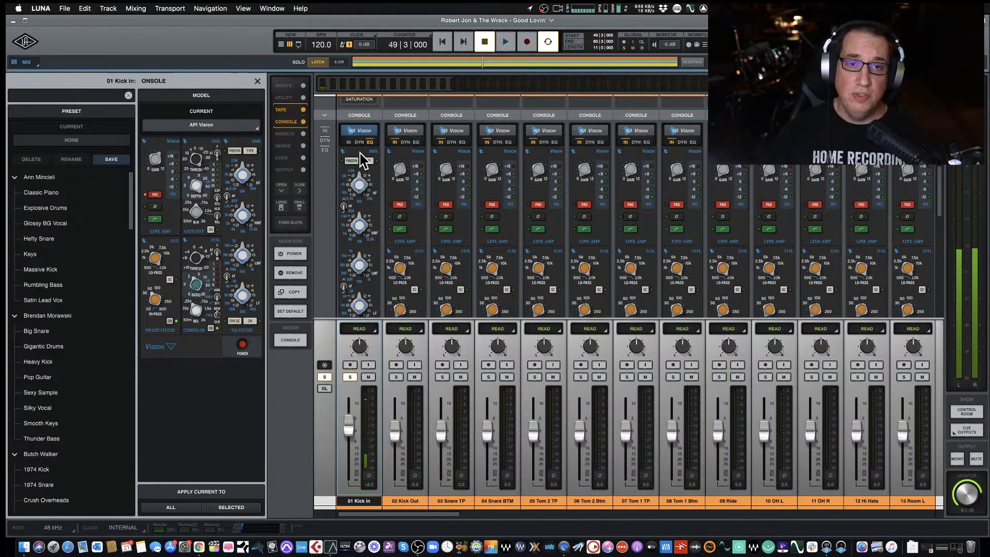
{"action": "scroll", "coordinate": [351, 164], "scroll_direction": "down", "scroll_amount": 1}
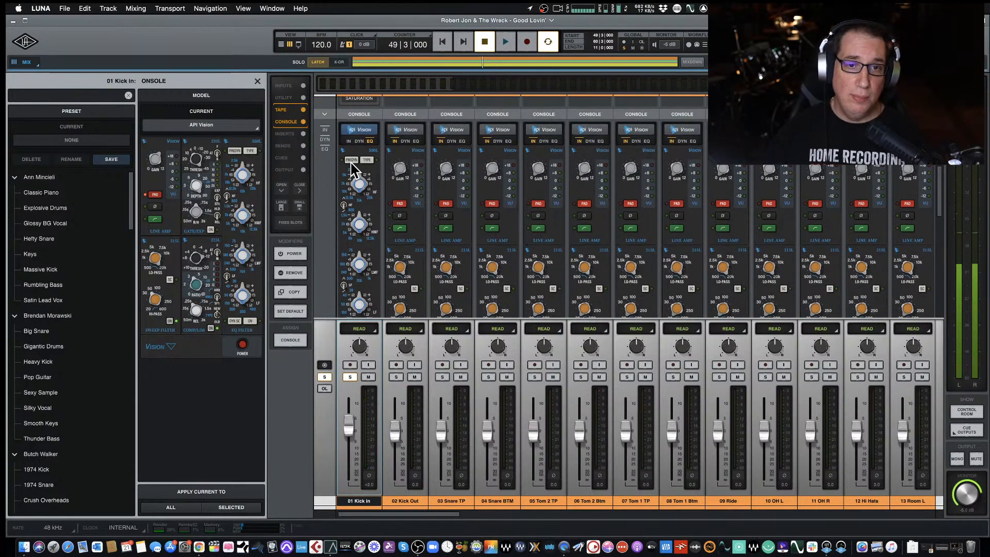
{"action": "scroll", "coordinate": [359, 183], "scroll_direction": "down", "scroll_amount": 1}
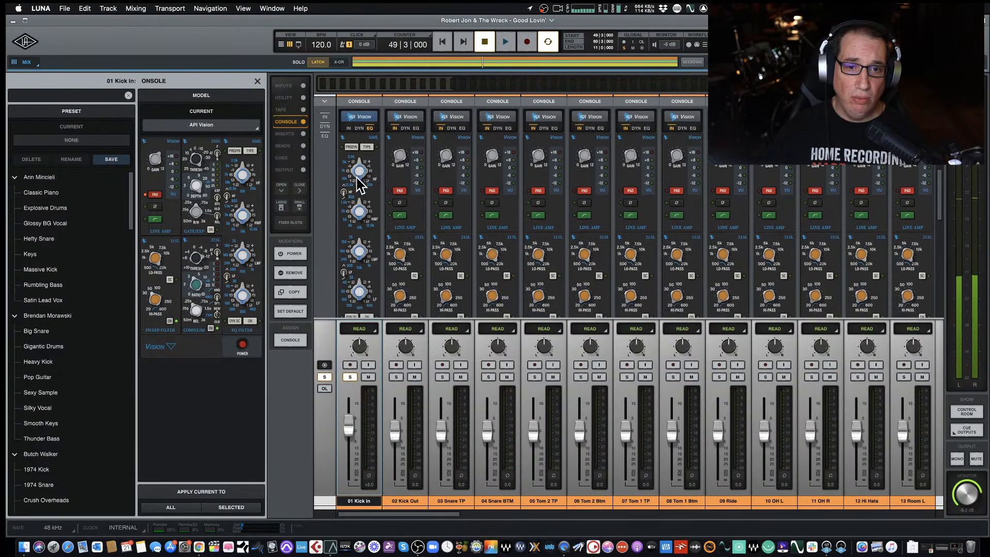
{"action": "left_click", "coordinate": [366, 147]}
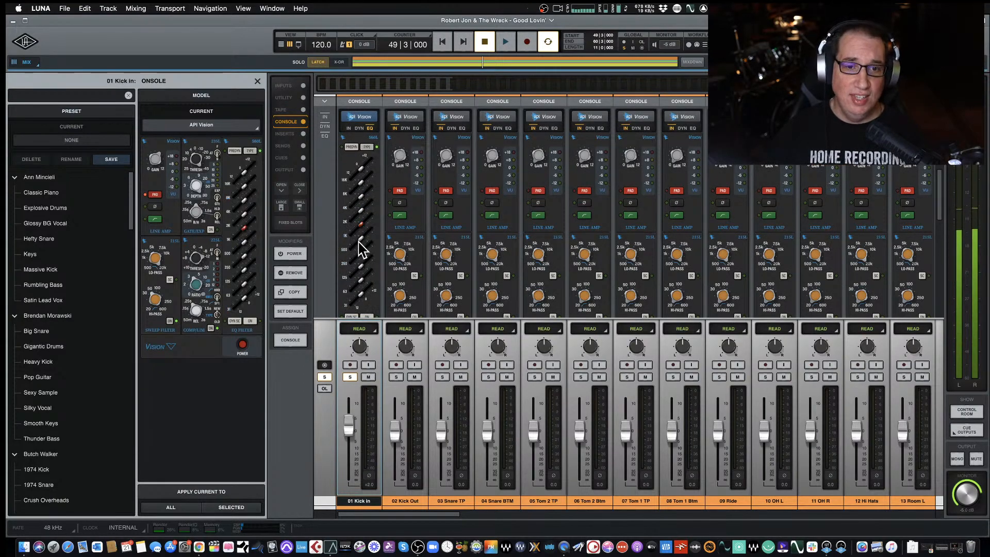
{"action": "scroll", "coordinate": [363, 222], "scroll_direction": "down", "scroll_amount": 1}
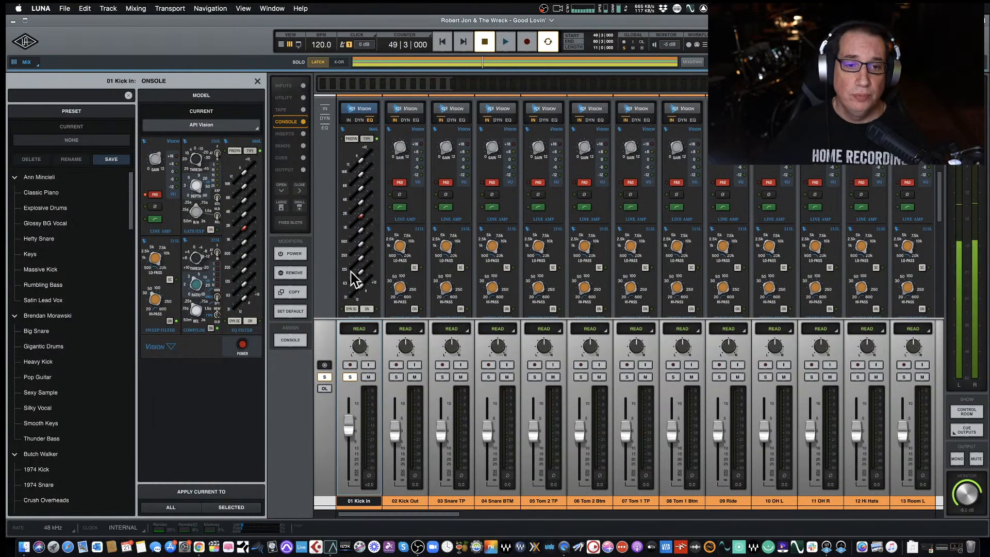
{"action": "scroll", "coordinate": [369, 310], "scroll_direction": "down", "scroll_amount": 1}
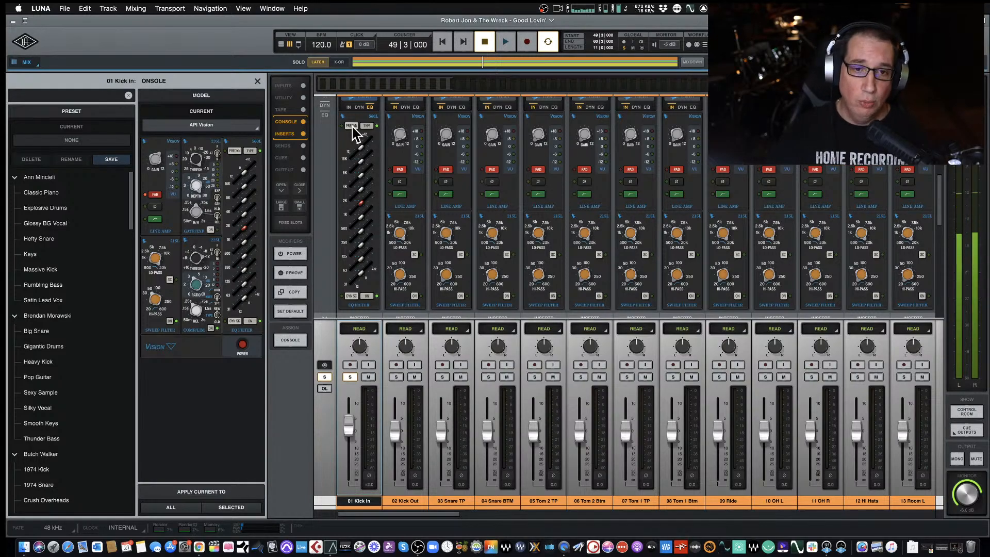
Audition the Kick in channel's graphic EQ with the loop playing, lowering the channel fader slightly
{"action": "key", "text": "space"}
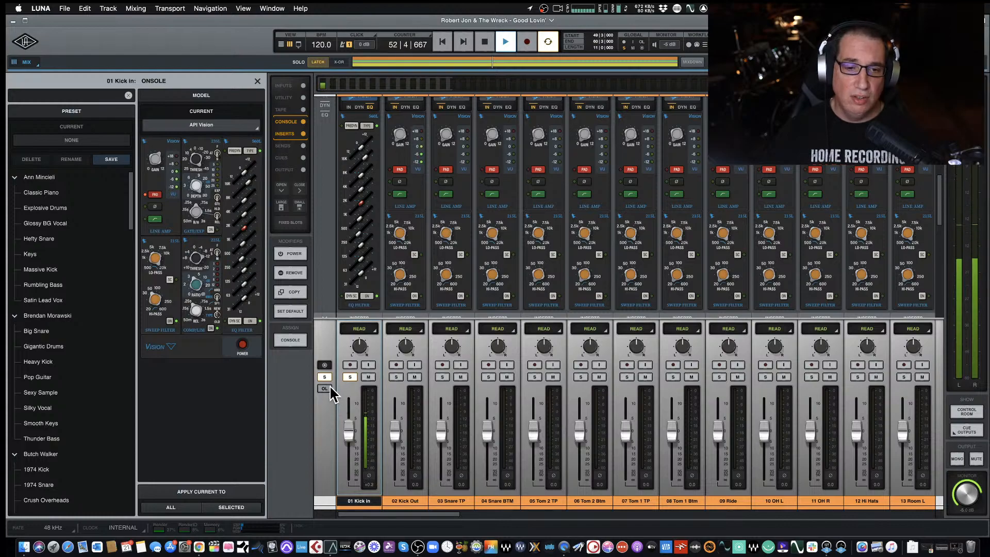
{"action": "scroll", "coordinate": [359, 231], "scroll_direction": "up", "scroll_amount": 1}
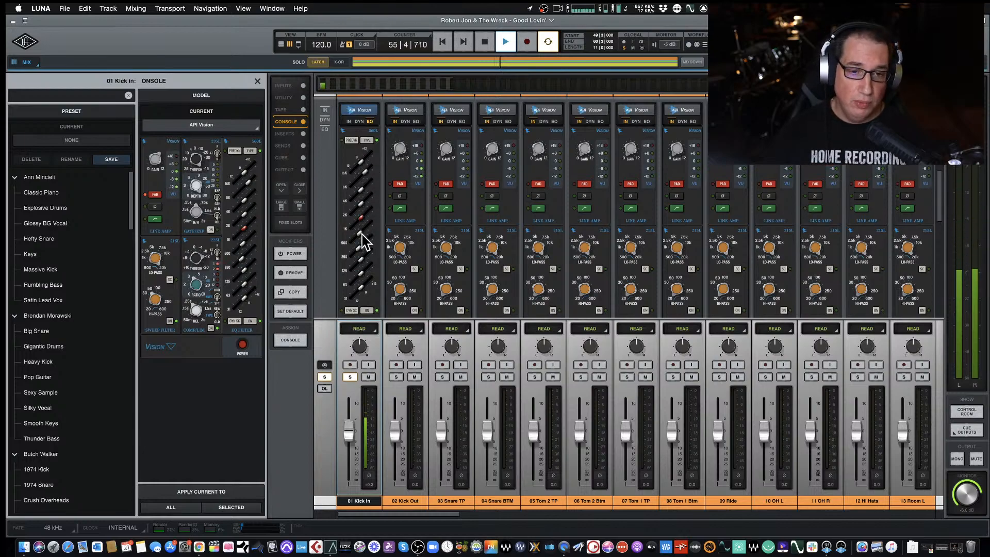
{"action": "scroll", "coordinate": [362, 240], "scroll_direction": "down", "scroll_amount": 2}
{"action": "key", "text": "space"}
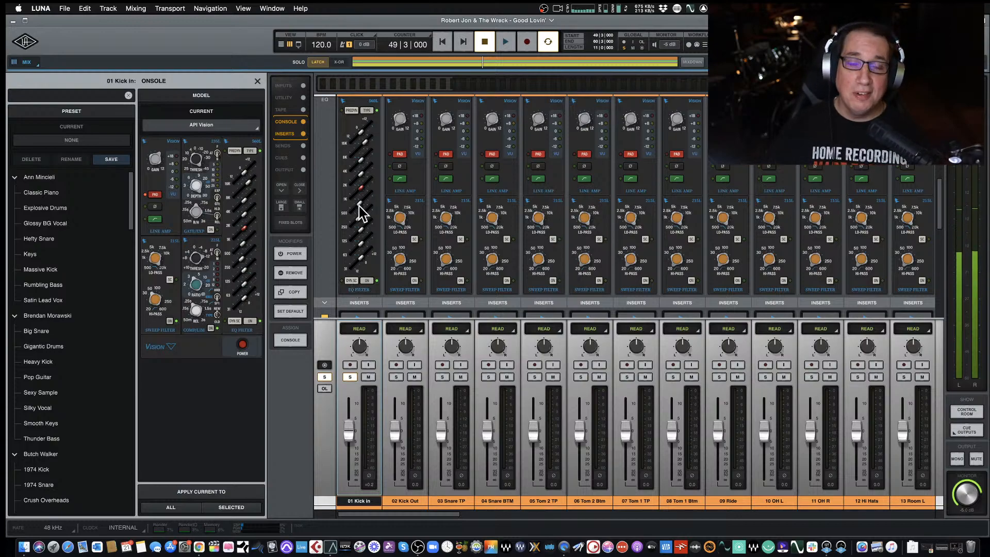
Solo Kick Out with the loop playing, mute Kick in, and raise the Kick Out fader to about +1.2 dB
{"action": "scroll", "coordinate": [361, 209], "scroll_direction": "up", "scroll_amount": 1}
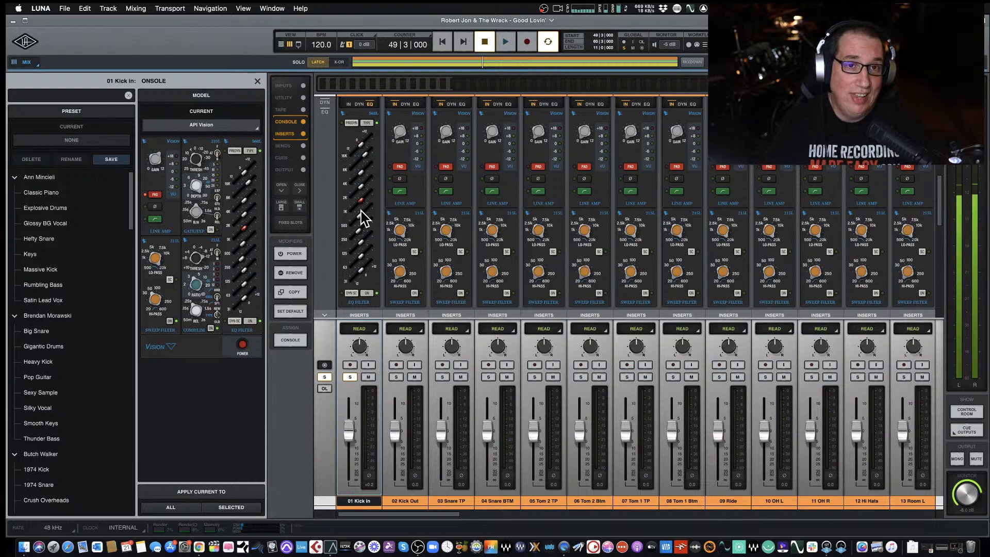
{"action": "scroll", "coordinate": [364, 219], "scroll_direction": "down", "scroll_amount": 5}
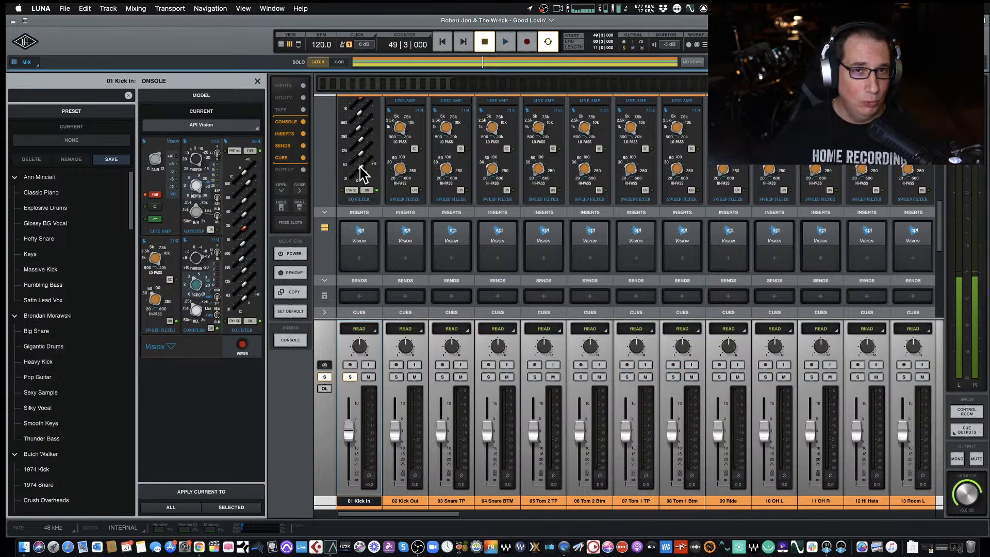
{"action": "scroll", "coordinate": [364, 175], "scroll_direction": "up", "scroll_amount": 3}
{"action": "scroll", "coordinate": [364, 175], "scroll_direction": "up", "scroll_amount": 1}
{"action": "key", "text": "space"}
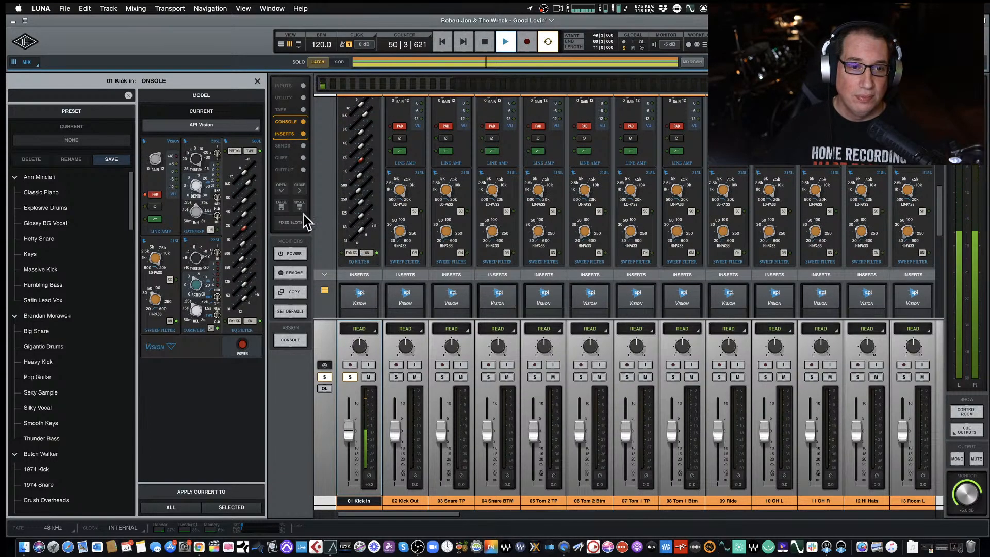
{"action": "left_click", "coordinate": [396, 377]}
{"action": "left_click", "coordinate": [350, 378]}
{"action": "left_click", "coordinate": [350, 377]}
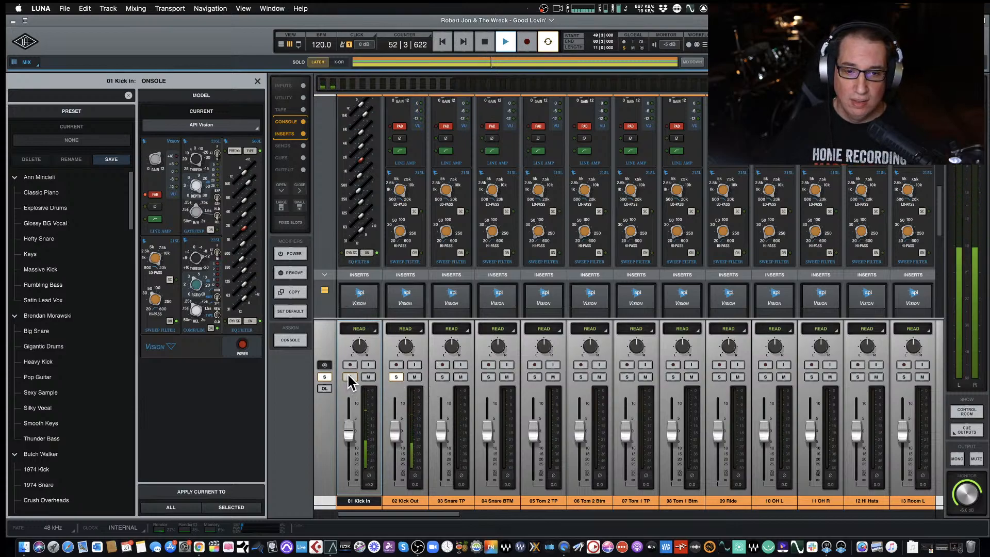
{"action": "left_click", "coordinate": [369, 377]}
{"action": "left_click_drag", "start_coordinate": [402, 441], "coordinate": [401, 435]}
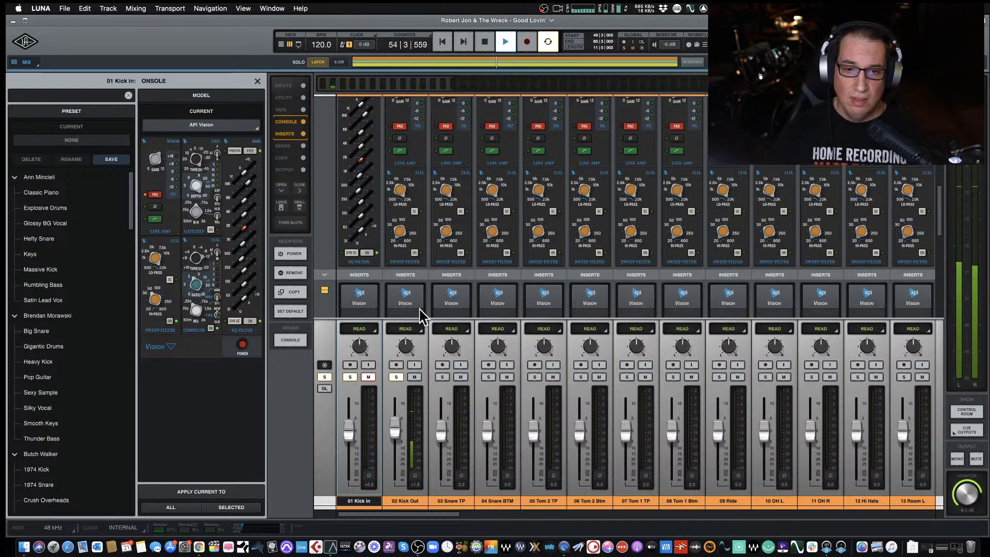
Copy the Studer A800 tape machine from Kick in to the Kick Out, Snare TP and Snare BTM channels
{"action": "scroll", "coordinate": [410, 222], "scroll_direction": "up", "scroll_amount": 1}
{"action": "scroll", "coordinate": [408, 222], "scroll_direction": "up", "scroll_amount": 5}
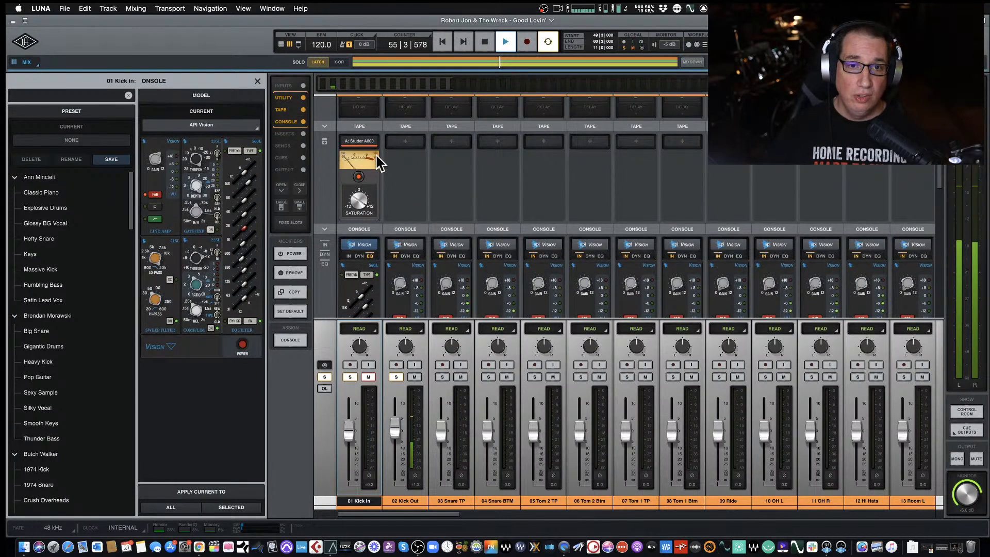
{"action": "key", "text": "space"}
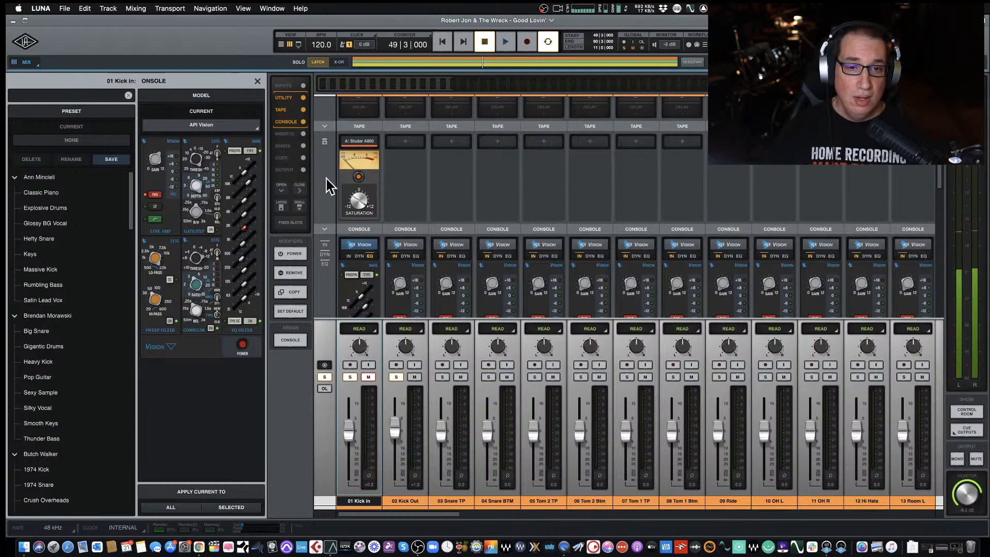
{"action": "left_click", "coordinate": [406, 142]}
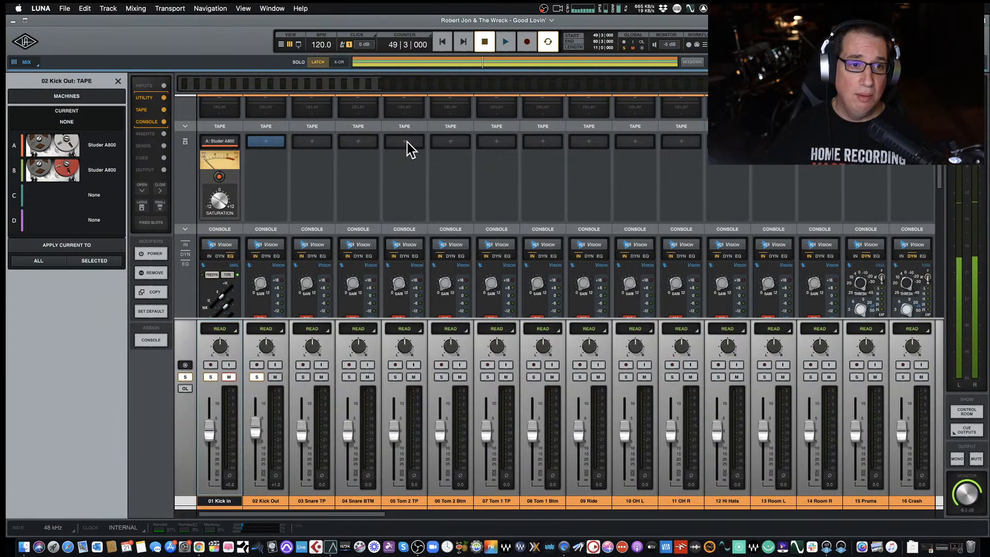
{"action": "left_click", "coordinate": [118, 81]}
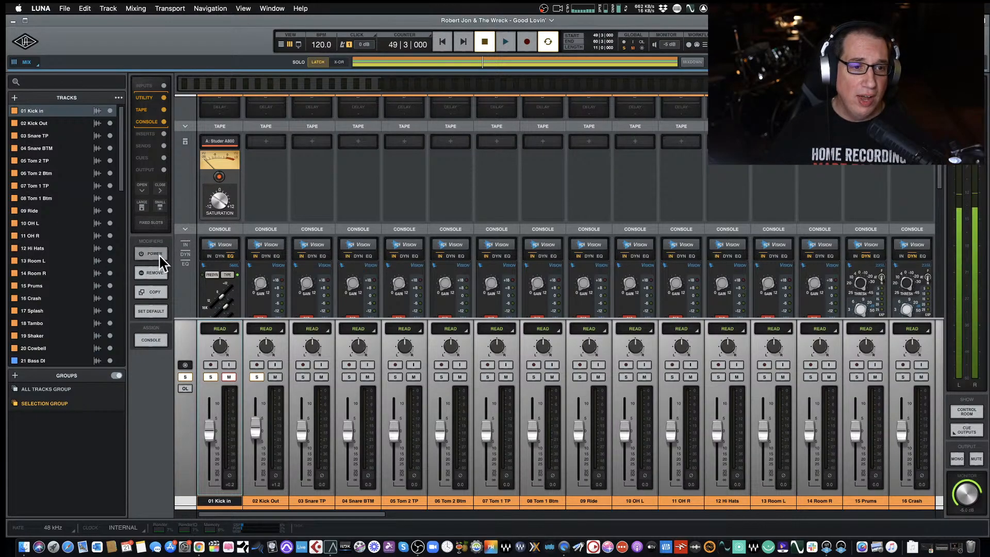
{"action": "left_click", "coordinate": [150, 291]}
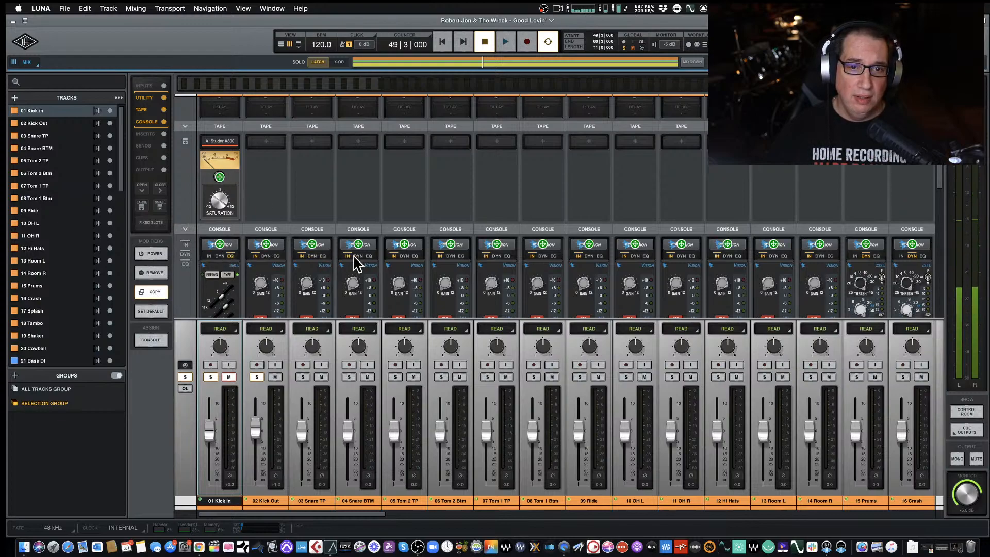
{"action": "left_click", "coordinate": [219, 178]}
{"action": "left_click", "coordinate": [264, 177]}
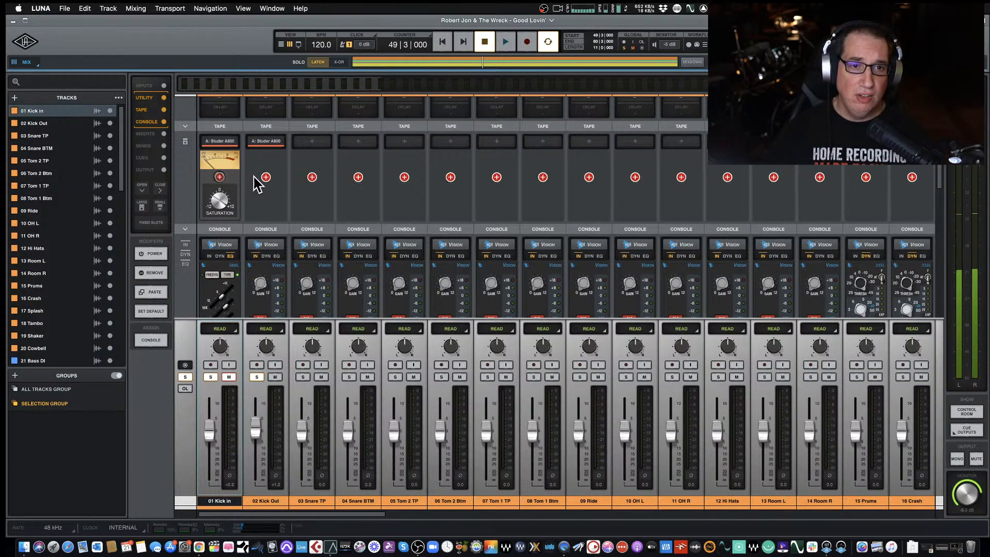
{"action": "left_click", "coordinate": [311, 177]}
{"action": "left_click", "coordinate": [358, 178]}
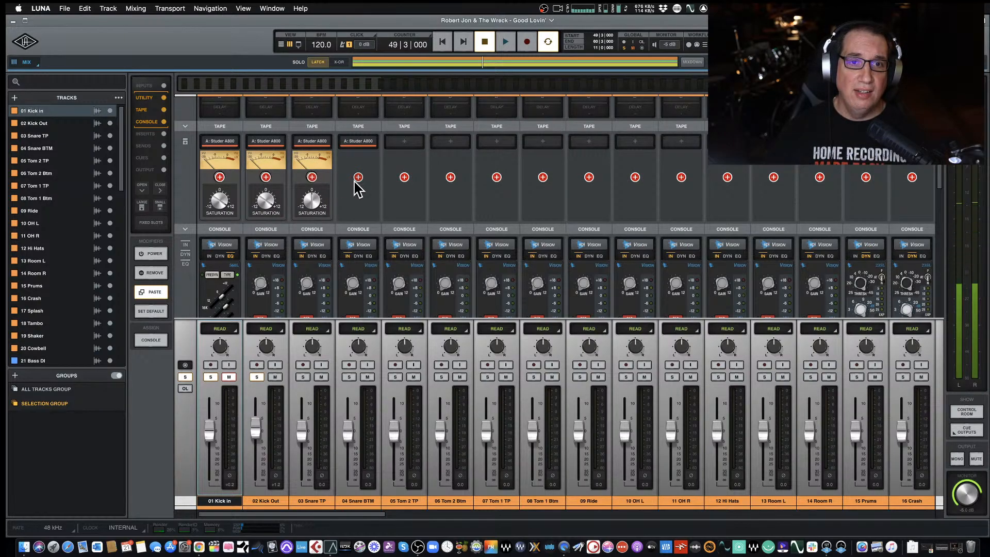
{"action": "left_click", "coordinate": [152, 292]}
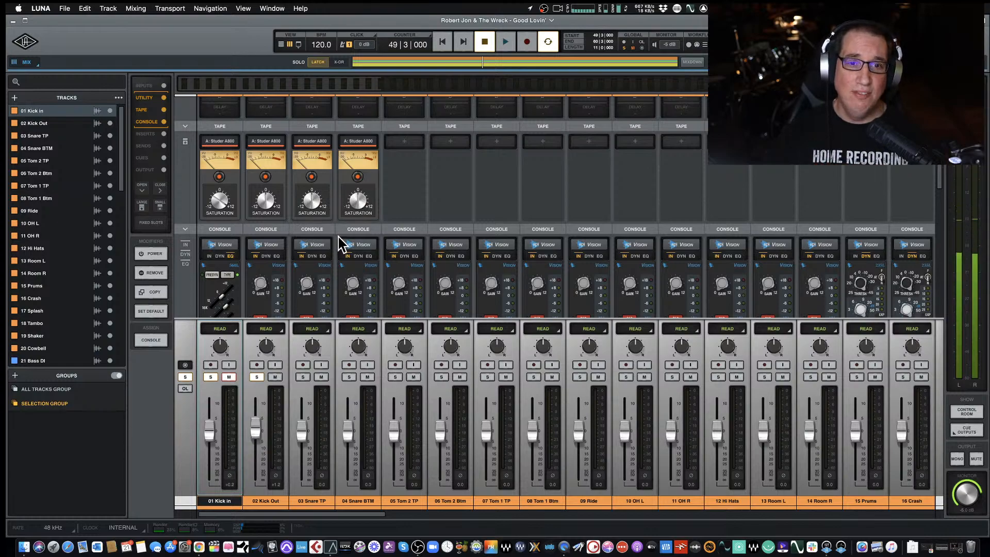
Engage the preamp pad and the high-pass filter in the Kick Out channel's API Vision strip while auditioning the loop
{"action": "key", "text": "space"}
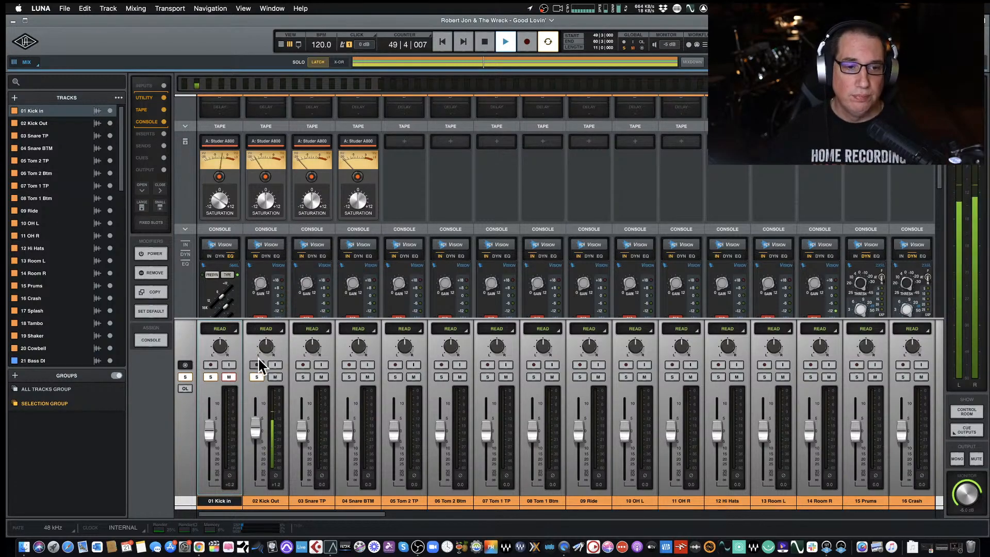
{"action": "scroll", "coordinate": [264, 206], "scroll_direction": "up", "scroll_amount": 1}
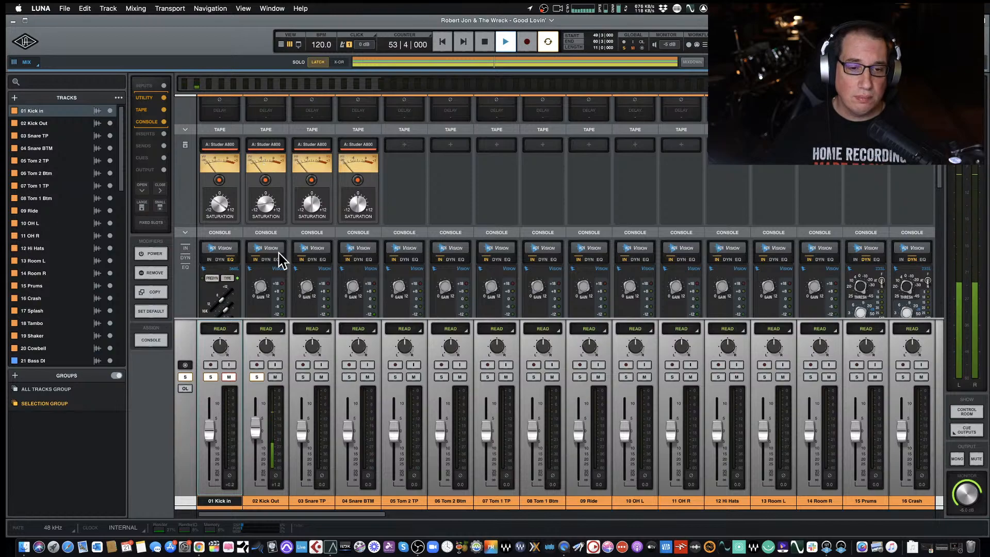
{"action": "scroll", "coordinate": [262, 207], "scroll_direction": "down", "scroll_amount": 2}
{"action": "scroll", "coordinate": [262, 206], "scroll_direction": "down", "scroll_amount": 4}
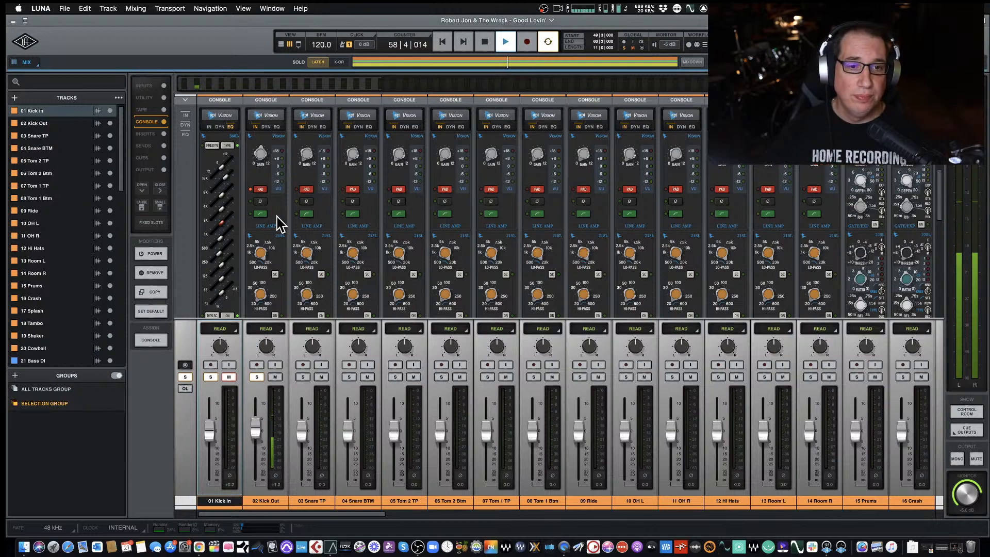
{"action": "scroll", "coordinate": [279, 222], "scroll_direction": "down", "scroll_amount": 3}
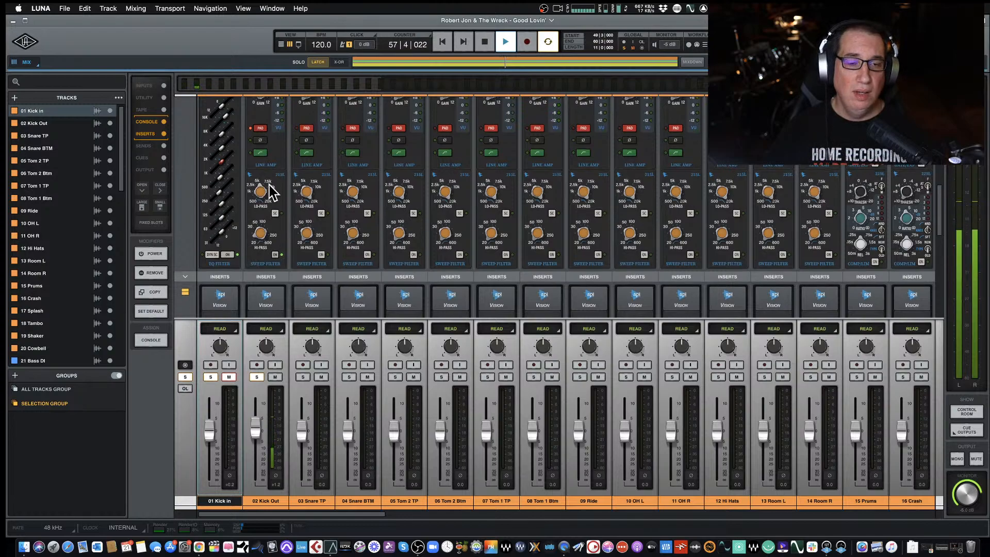
Show the dynamics section on the Kick Out strip and open the channel's full API Vision console settings
{"action": "scroll", "coordinate": [261, 217], "scroll_direction": "up", "scroll_amount": 5}
{"action": "left_click", "coordinate": [265, 203]}
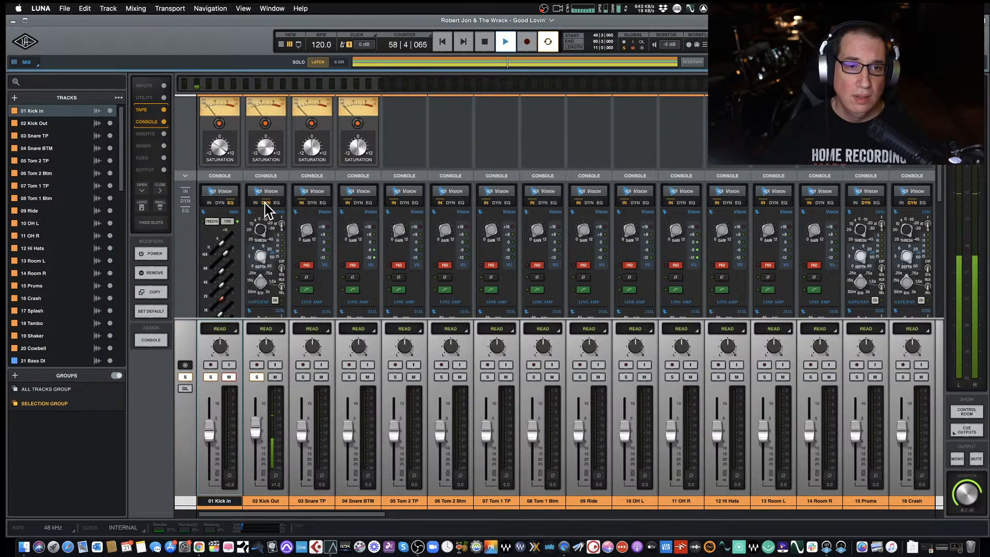
{"action": "scroll", "coordinate": [253, 224], "scroll_direction": "down", "scroll_amount": 3}
{"action": "scroll", "coordinate": [254, 226], "scroll_direction": "down", "scroll_amount": 3}
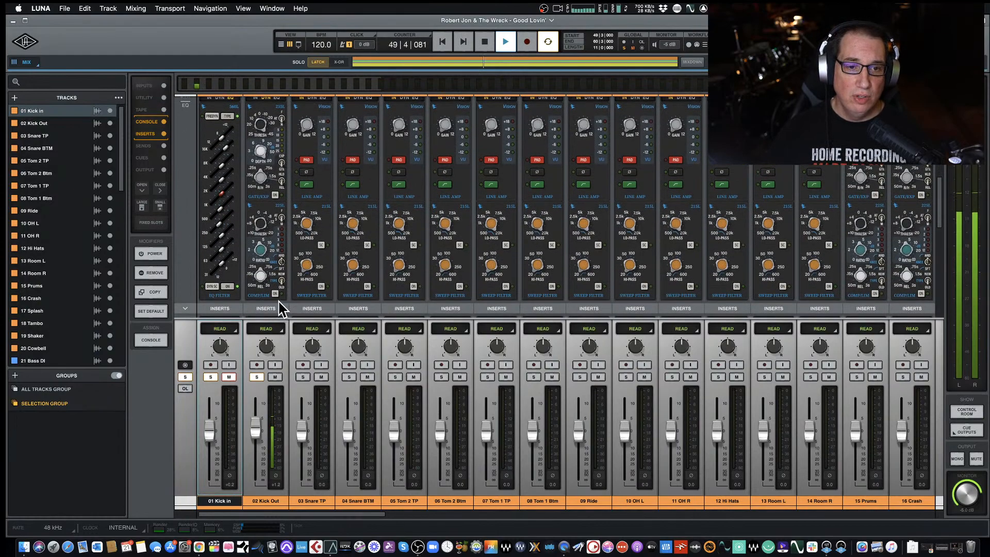
{"action": "scroll", "coordinate": [268, 142], "scroll_direction": "up", "scroll_amount": 3}
{"action": "left_click", "coordinate": [264, 148]}
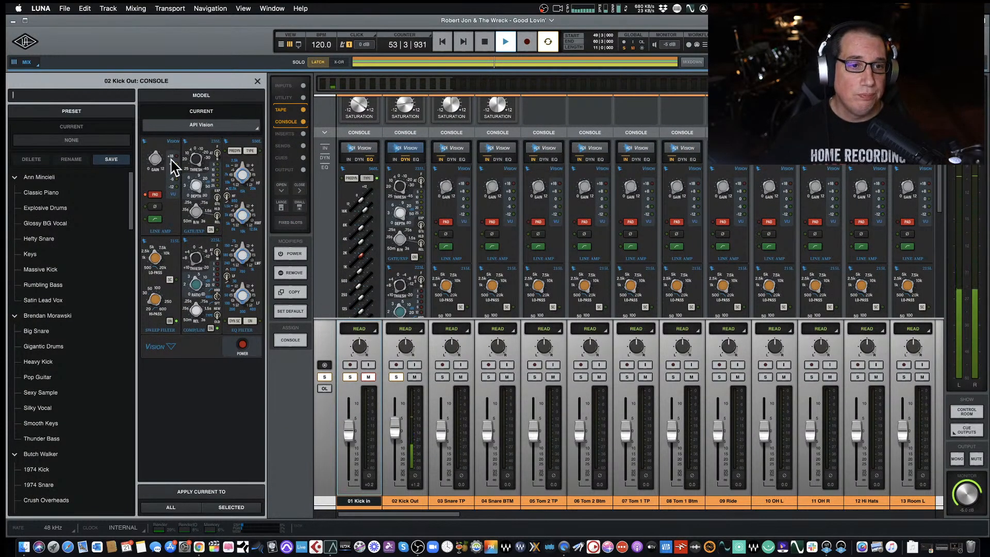
{"action": "scroll", "coordinate": [396, 245], "scroll_direction": "down", "scroll_amount": 4}
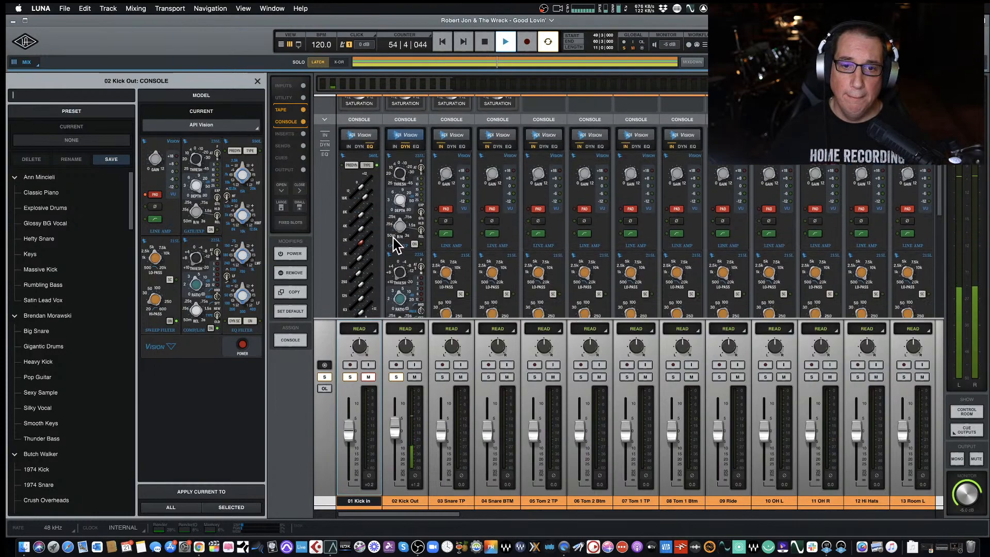
Display Kick in's dynamics beside Kick Out's and audition the Kick Out compressor with the loop
{"action": "scroll", "coordinate": [365, 137], "scroll_direction": "up", "scroll_amount": 2}
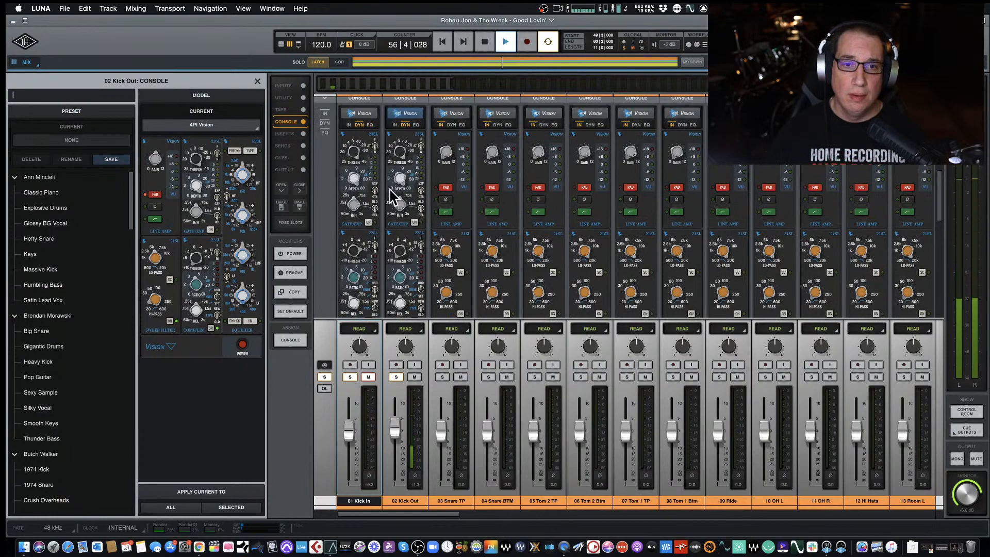
{"action": "scroll", "coordinate": [401, 238], "scroll_direction": "down", "scroll_amount": 4}
{"action": "scroll", "coordinate": [401, 239], "scroll_direction": "up", "scroll_amount": 1}
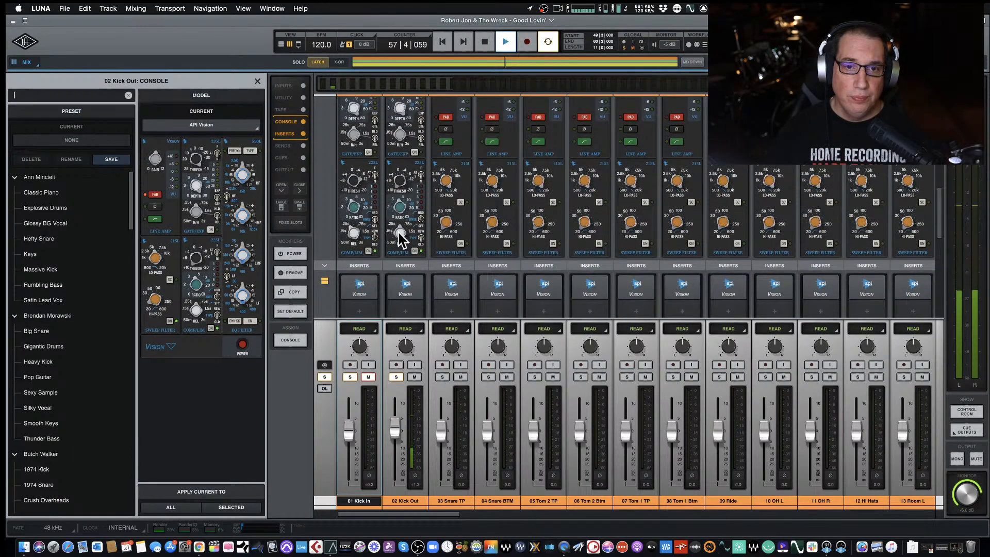
{"action": "key", "text": "space"}
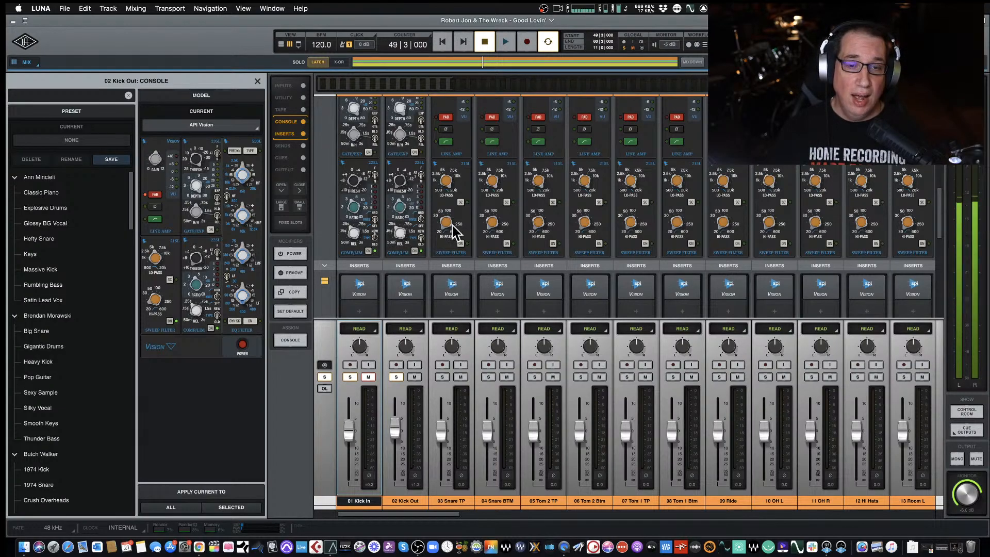
{"action": "scroll", "coordinate": [420, 233], "scroll_direction": "down", "scroll_amount": 1}
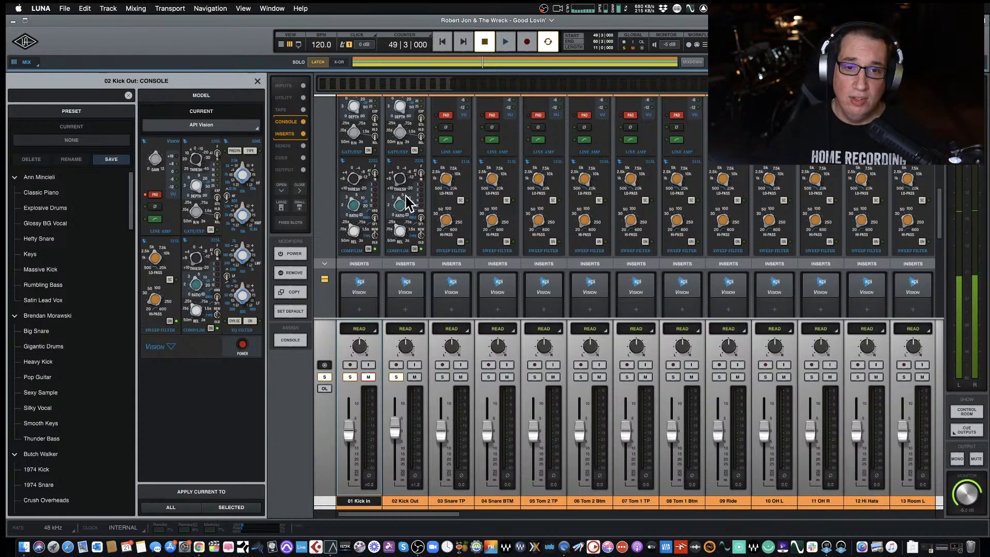
{"action": "key", "text": "space"}
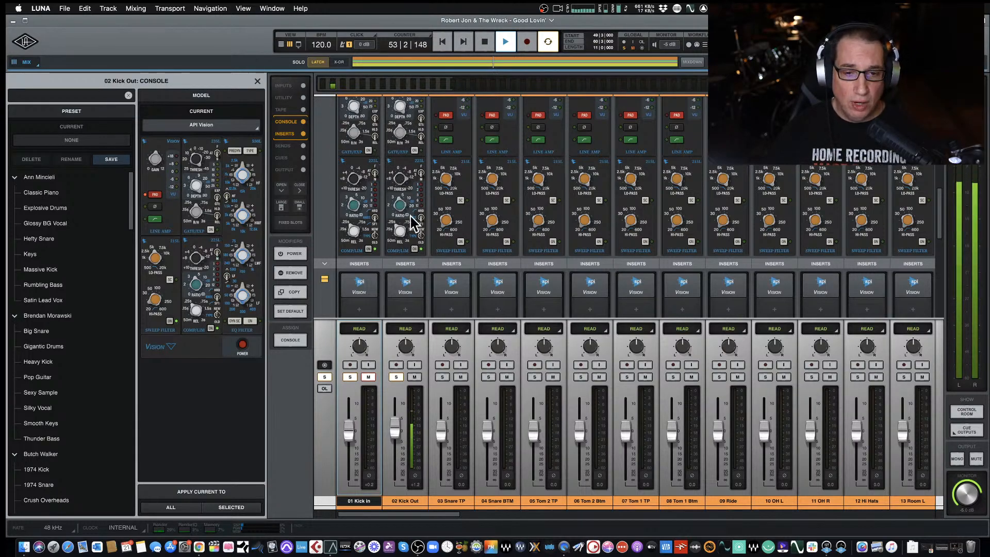
Show the EQ section on the Kick Out strip and switch it to the graphic EQ type
{"action": "scroll", "coordinate": [407, 163], "scroll_direction": "up", "scroll_amount": 8}
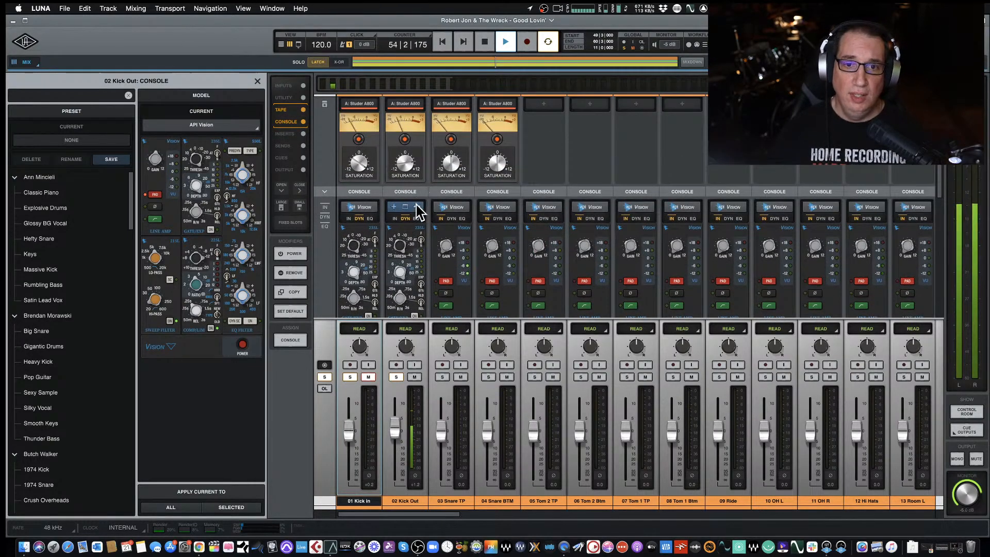
{"action": "left_click", "coordinate": [417, 219]}
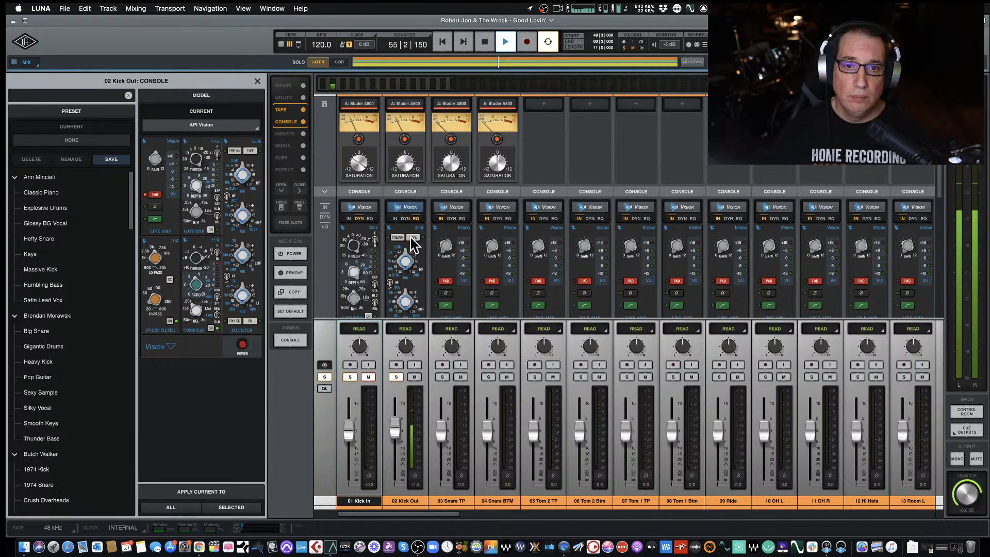
{"action": "left_click", "coordinate": [412, 238]}
{"action": "scroll", "coordinate": [408, 227], "scroll_direction": "down", "scroll_amount": 5}
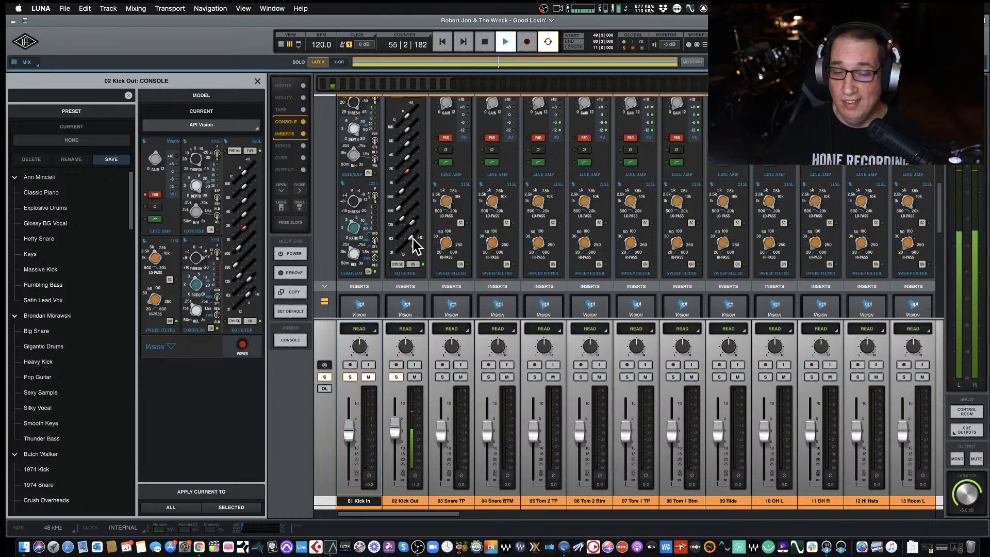
Unmute Kick in and balance the kick faders, with Kick Out at about -1.7 dB and Kick in at about -0.2 dB
{"action": "left_click", "coordinate": [368, 377]}
{"action": "left_click_drag", "start_coordinate": [396, 428], "coordinate": [397, 438]}
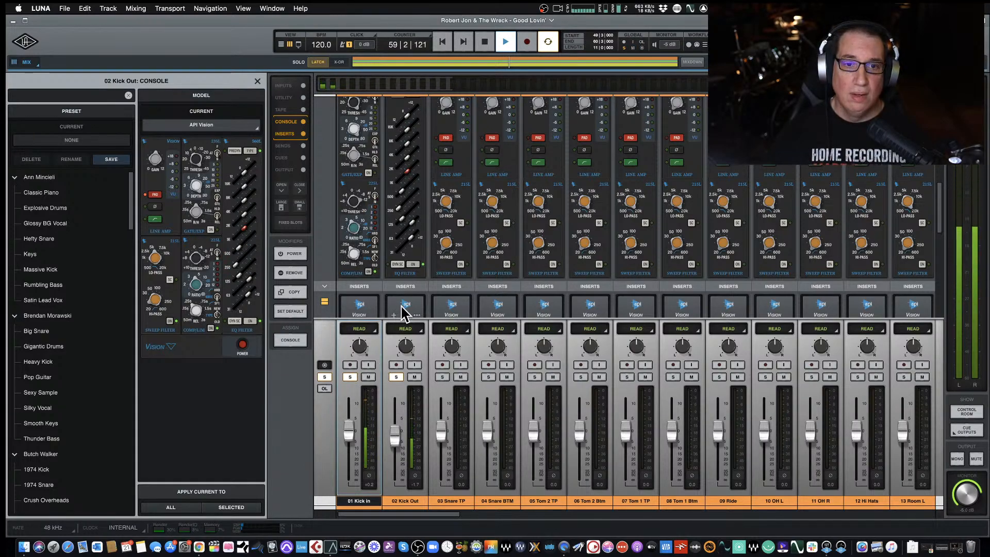
{"action": "left_click", "coordinate": [350, 434], "text": "alt"}
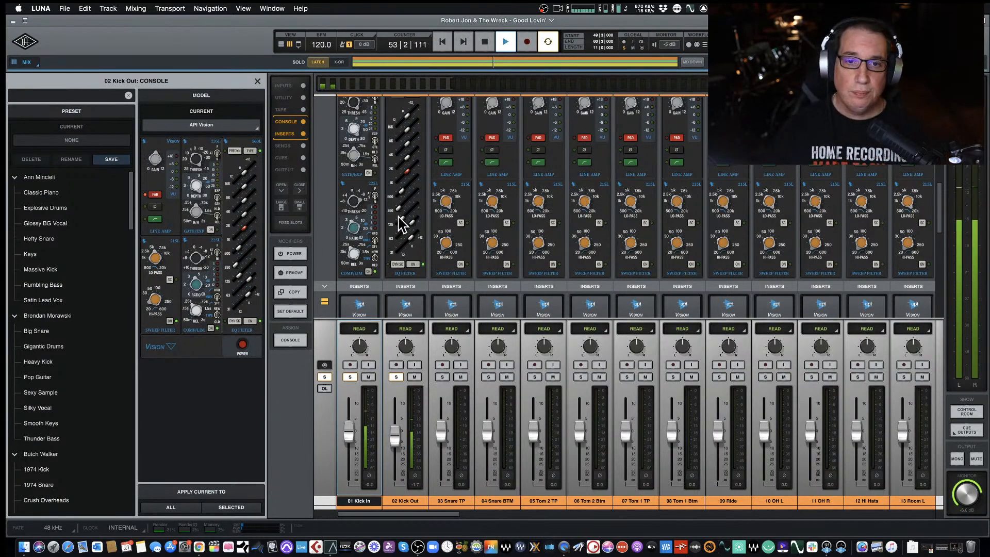
Return the Kick Out strip's display from the EQ to the dynamics section
{"action": "scroll", "coordinate": [402, 217], "scroll_direction": "up", "scroll_amount": 5}
{"action": "scroll", "coordinate": [402, 217], "scroll_direction": "down", "scroll_amount": 3}
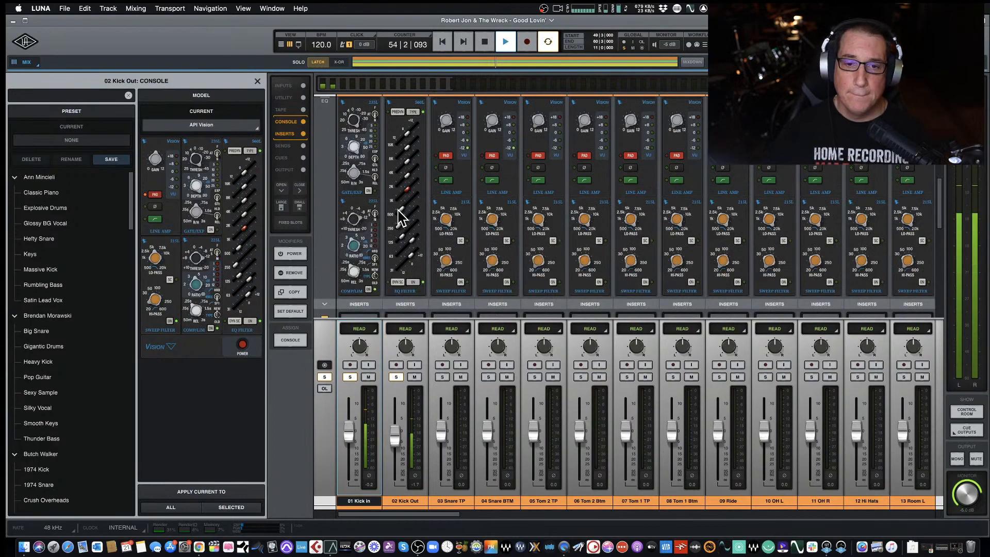
{"action": "scroll", "coordinate": [391, 186], "scroll_direction": "up", "scroll_amount": 2}
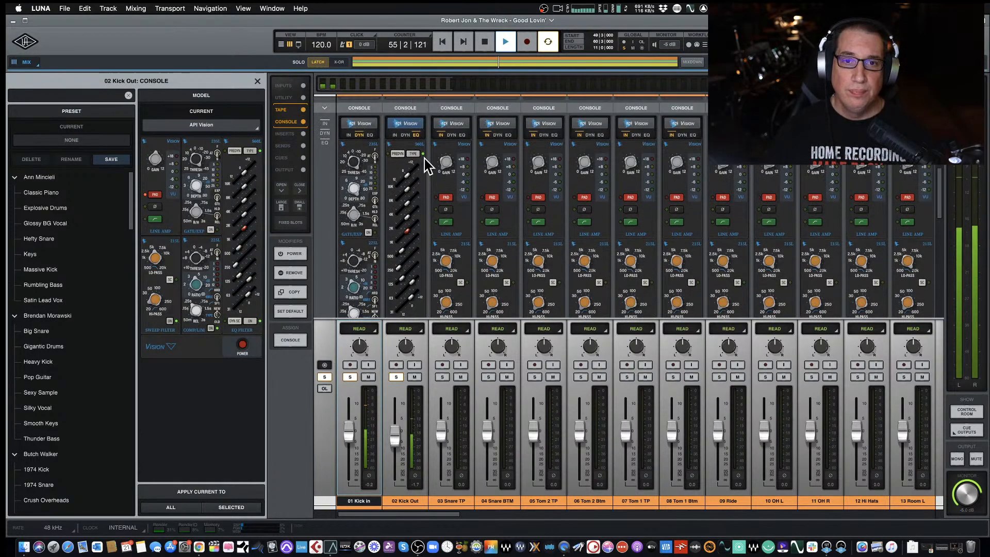
{"action": "left_click", "coordinate": [406, 135]}
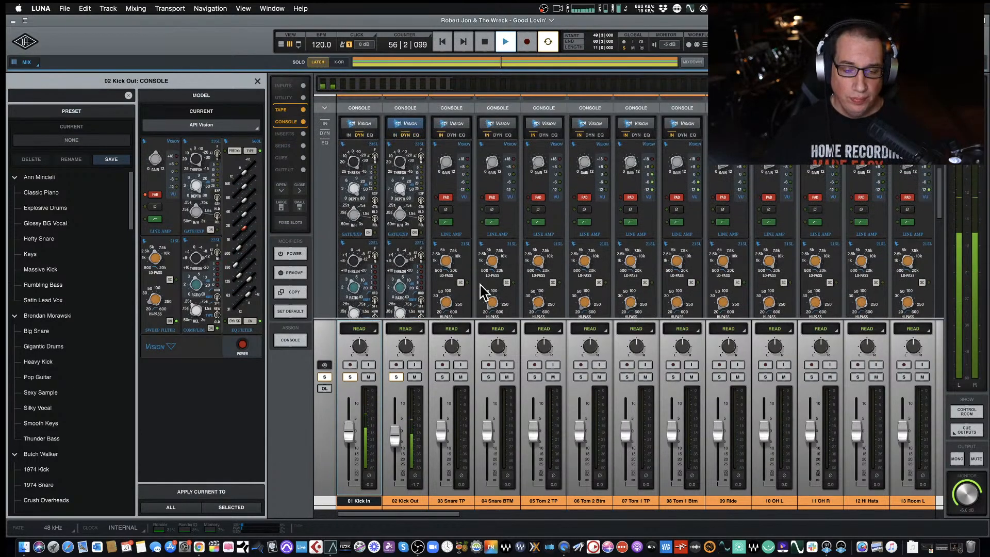
Solo Snare TP with the kicks, then set its trim to +4.4 dB and its fader to about -2.7 dB
{"action": "left_click", "coordinate": [443, 377]}
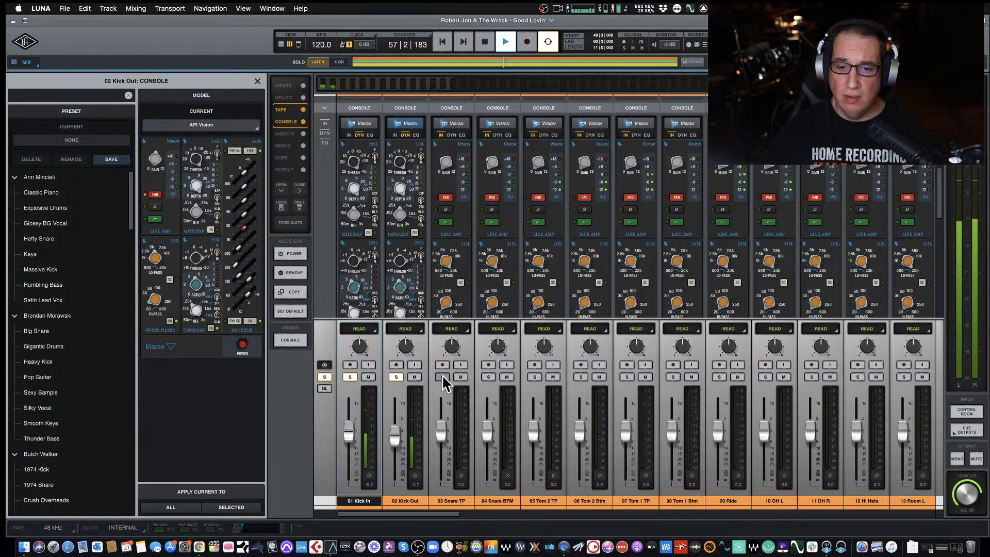
{"action": "left_click", "coordinate": [257, 81]}
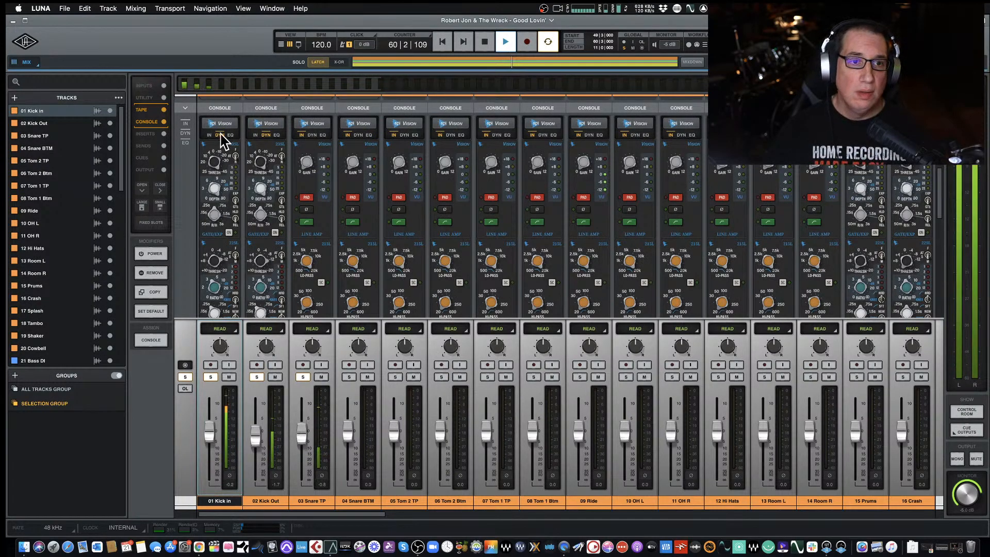
{"action": "scroll", "coordinate": [265, 228], "scroll_direction": "up", "scroll_amount": 5}
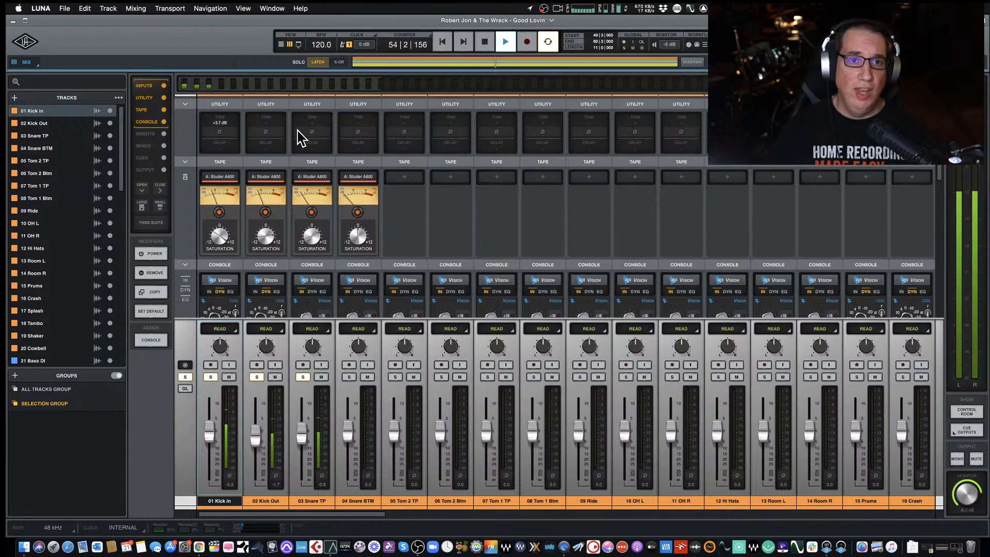
{"action": "left_click_drag", "start_coordinate": [312, 127], "coordinate": [314, 122]}
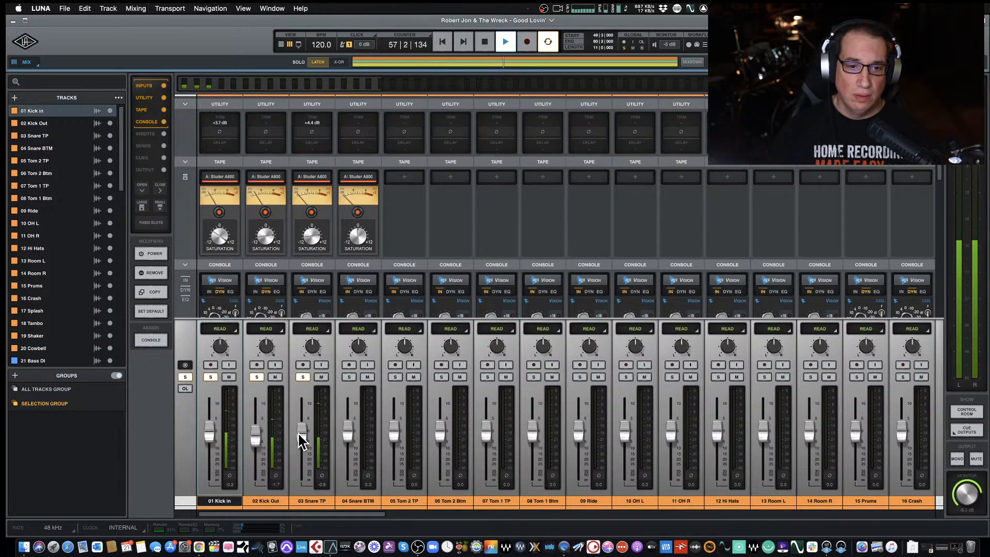
{"action": "left_click_drag", "start_coordinate": [302, 441], "coordinate": [302, 444]}
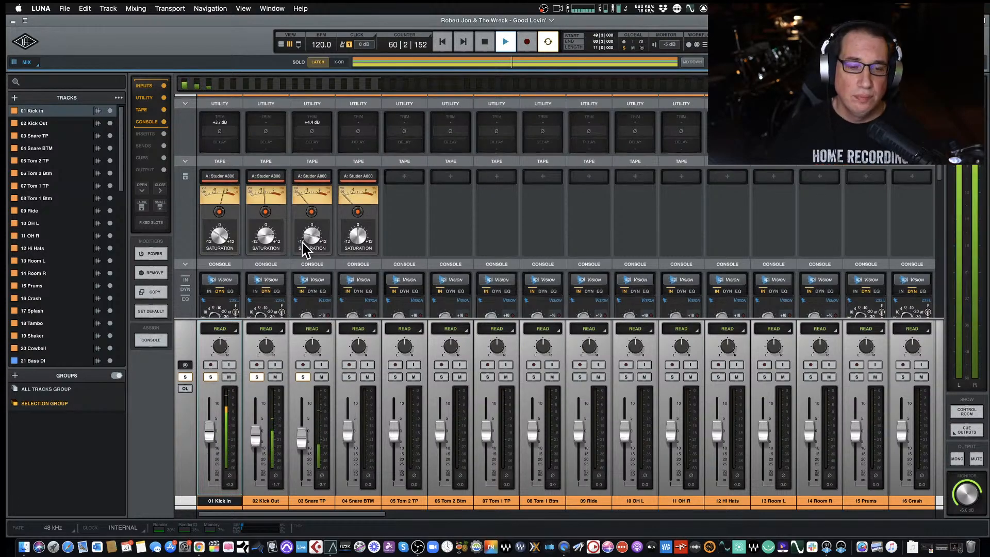
Engage the high-pass filter in the Snare TP channel's API Vision strip while auditioning the loop
{"action": "scroll", "coordinate": [302, 249], "scroll_direction": "down", "scroll_amount": 5}
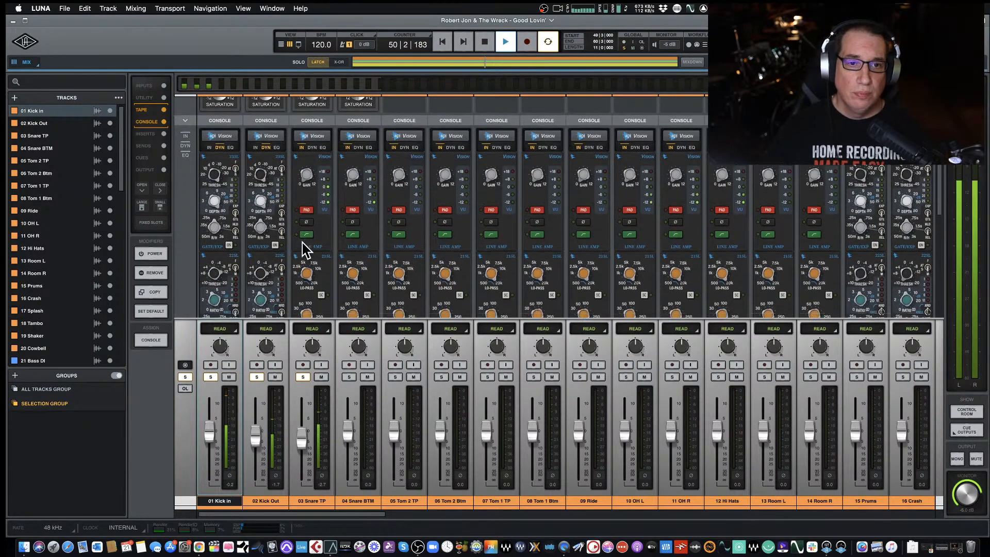
{"action": "scroll", "coordinate": [305, 250], "scroll_direction": "down", "scroll_amount": 1}
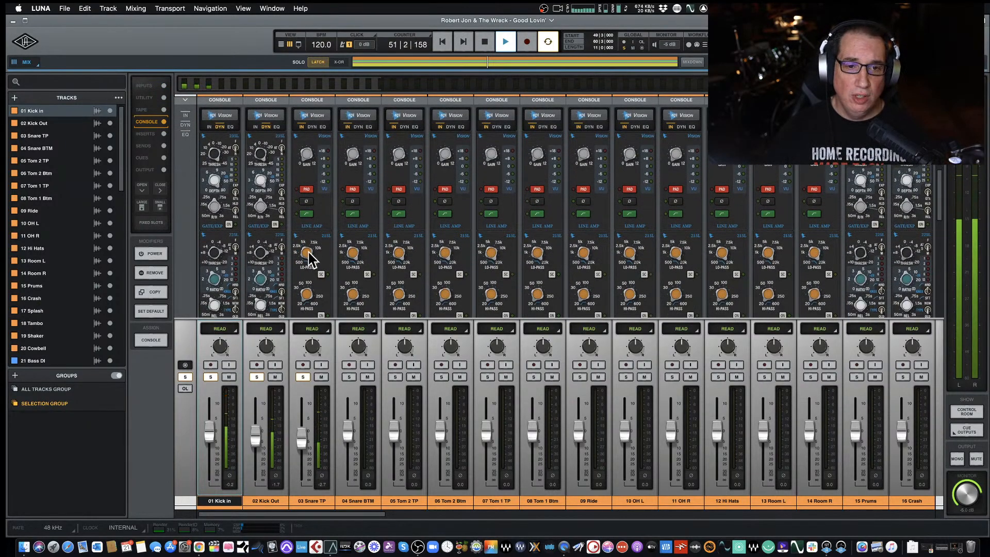
{"action": "scroll", "coordinate": [310, 260], "scroll_direction": "down", "scroll_amount": 1}
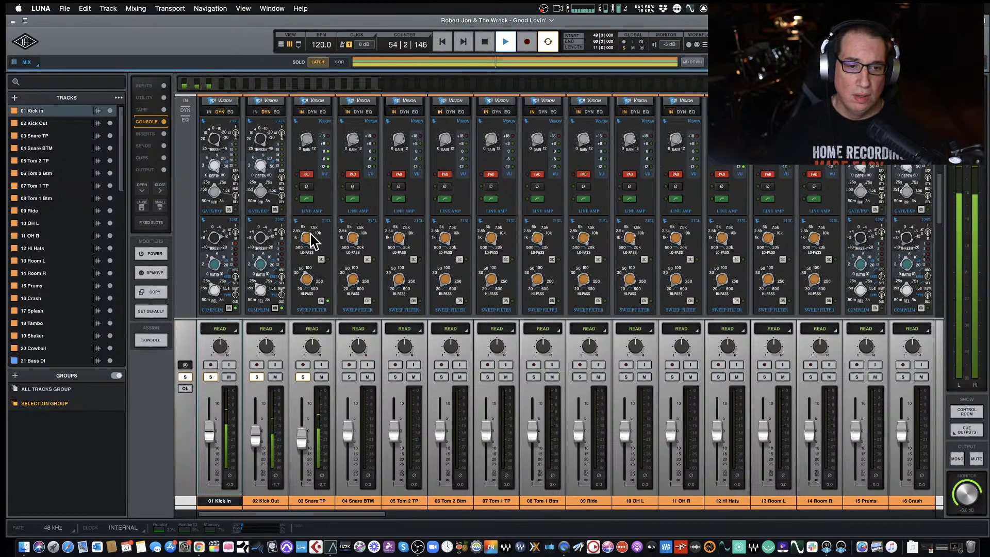
{"action": "scroll", "coordinate": [316, 255], "scroll_direction": "up", "scroll_amount": 3}
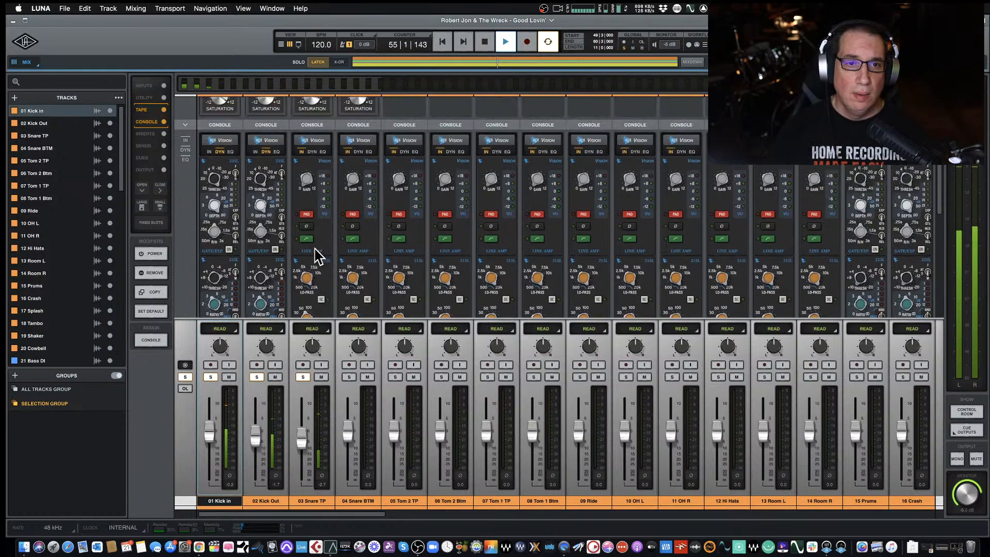
Show the Snare TP dynamics, open its full API Vision settings, and engage the compressor while auditioning the loop
{"action": "left_click", "coordinate": [312, 151]}
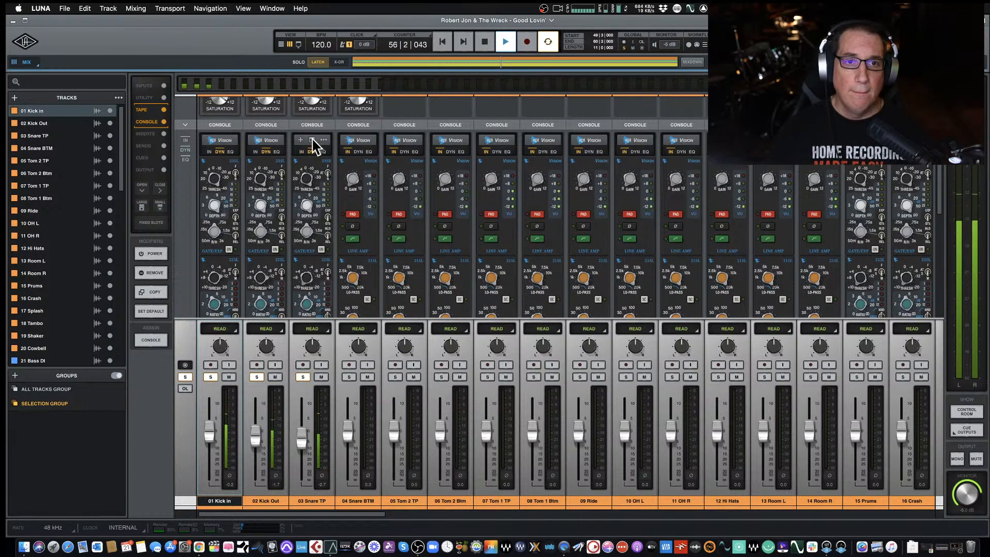
{"action": "left_click", "coordinate": [312, 140]}
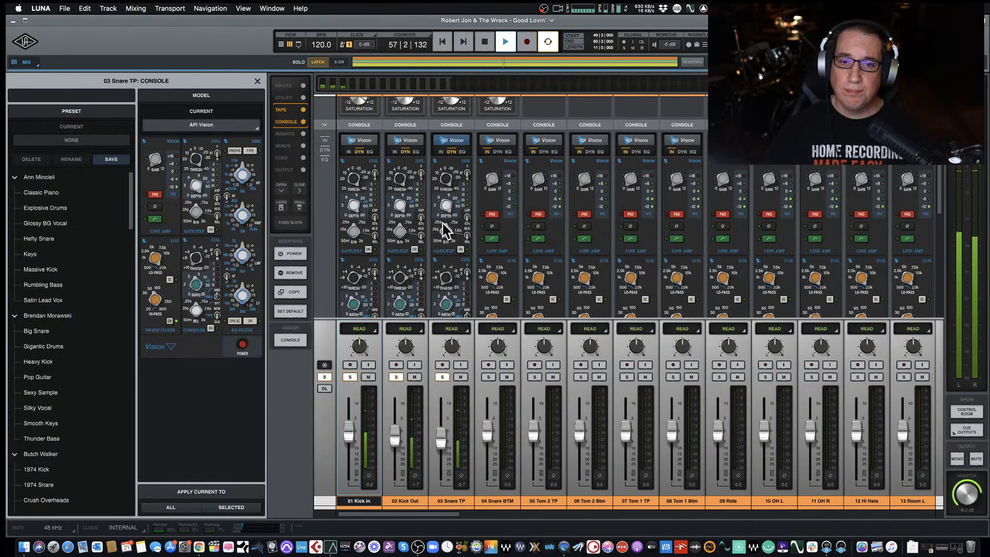
{"action": "scroll", "coordinate": [445, 230], "scroll_direction": "down", "scroll_amount": 5}
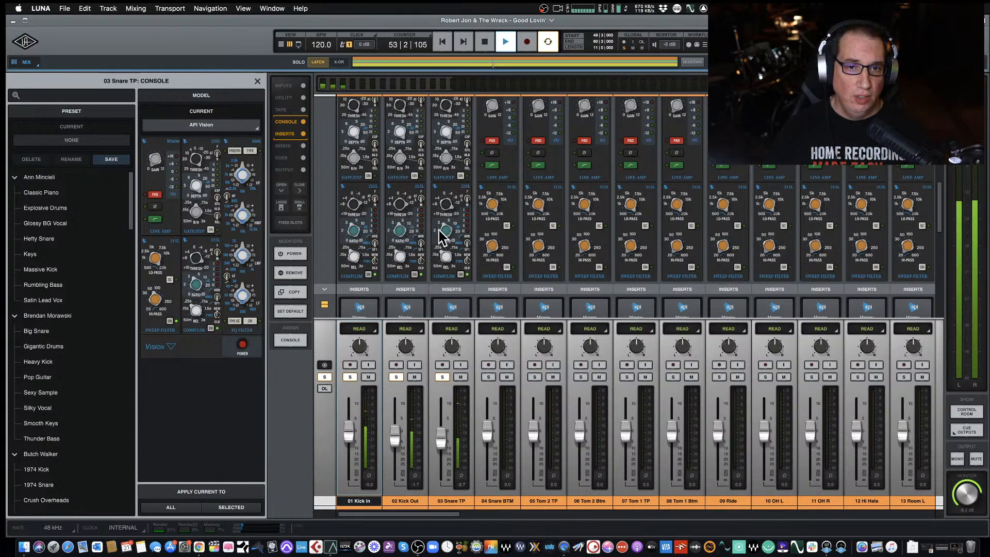
{"action": "key", "text": "space"}
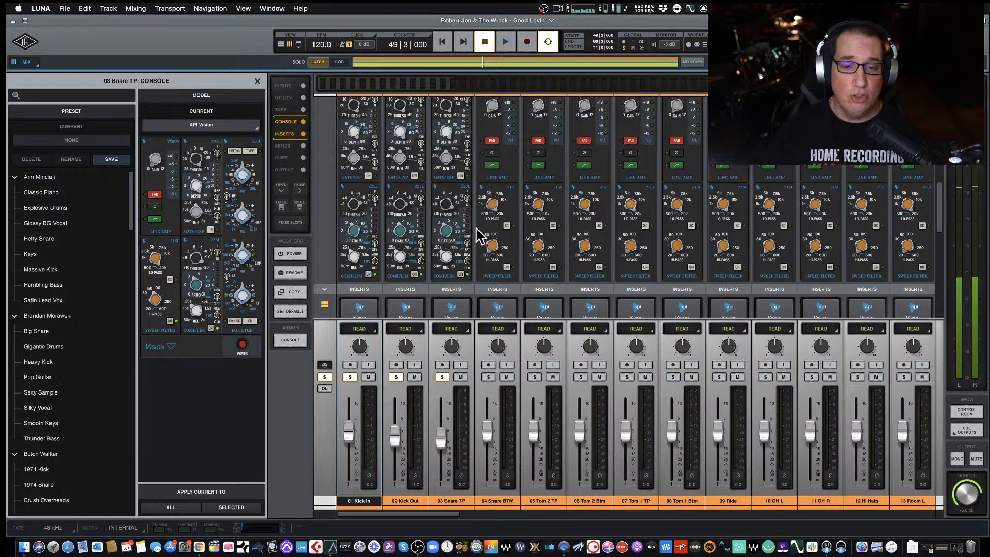
{"action": "key", "text": "space"}
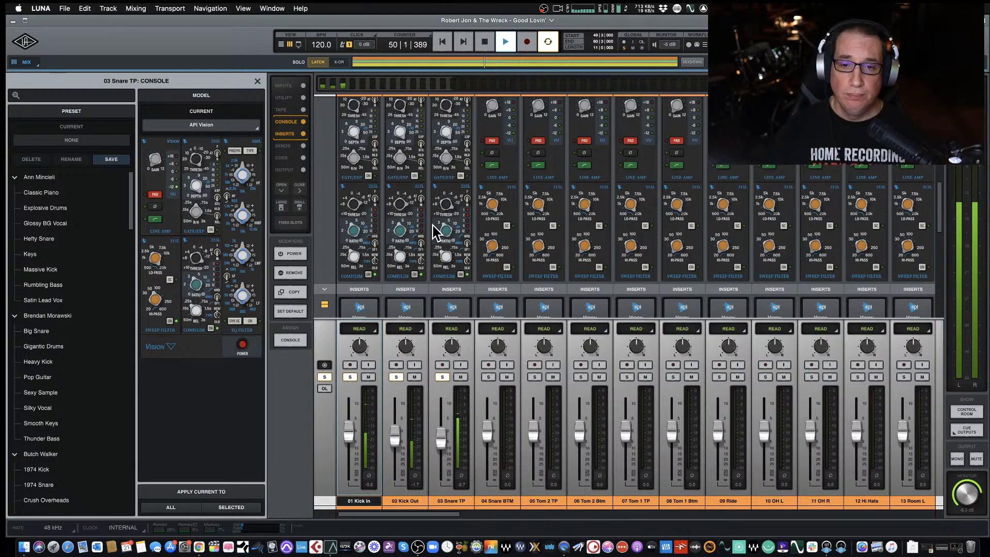
Show the EQ section on the Snare TP strip and switch it to the graphic EQ type
{"action": "scroll", "coordinate": [453, 166], "scroll_direction": "up", "scroll_amount": 3}
{"action": "left_click", "coordinate": [463, 127]}
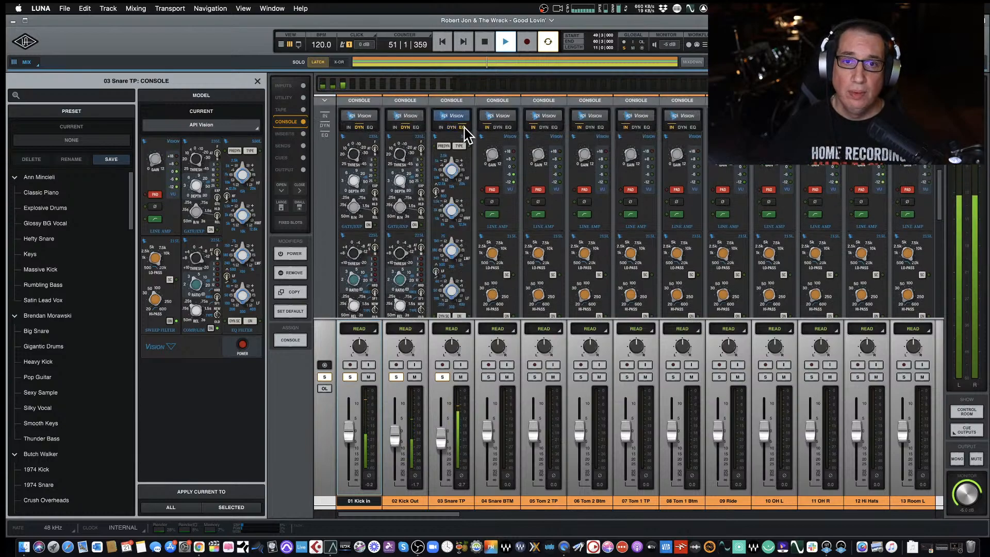
{"action": "left_click", "coordinate": [459, 146]}
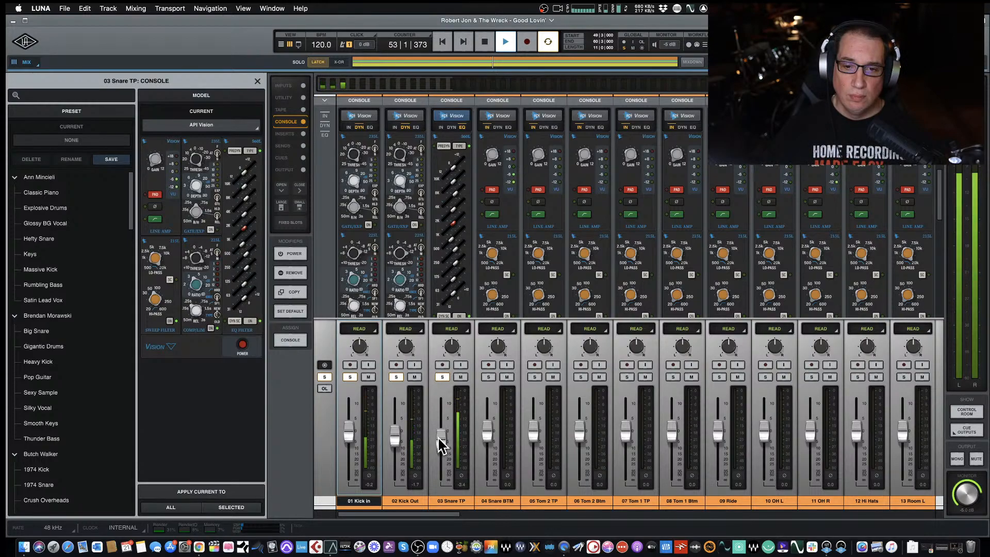
Lower the Snare TP fader slightly and return the channel's strip to the dynamics section
{"action": "left_click_drag", "start_coordinate": [439, 438], "coordinate": [439, 440]}
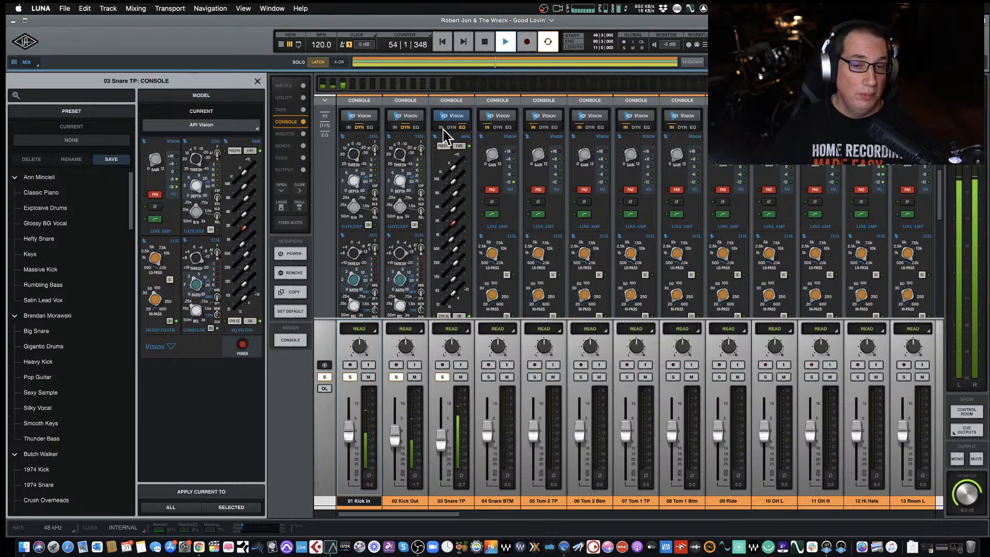
{"action": "left_click", "coordinate": [452, 127]}
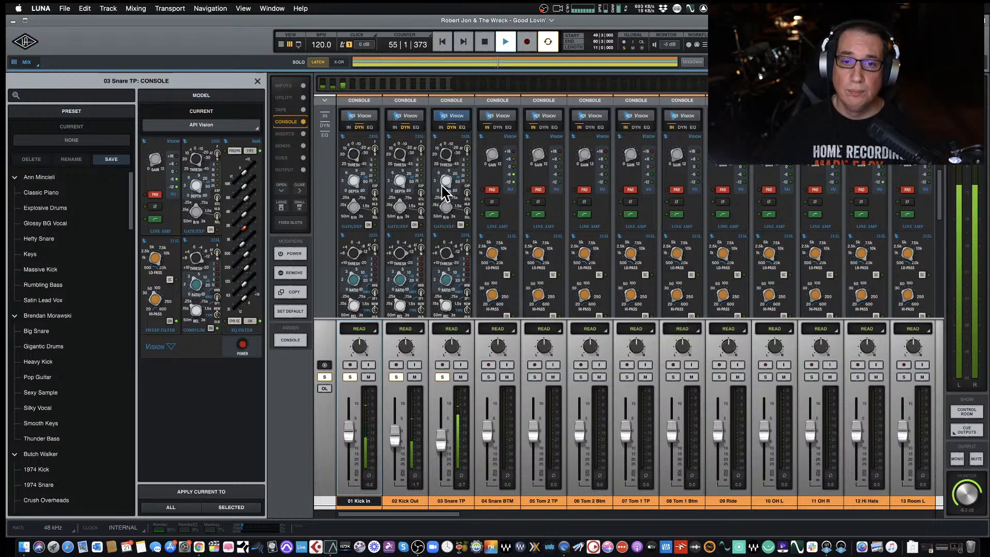
{"action": "scroll", "coordinate": [445, 193], "scroll_direction": "up", "scroll_amount": 5}
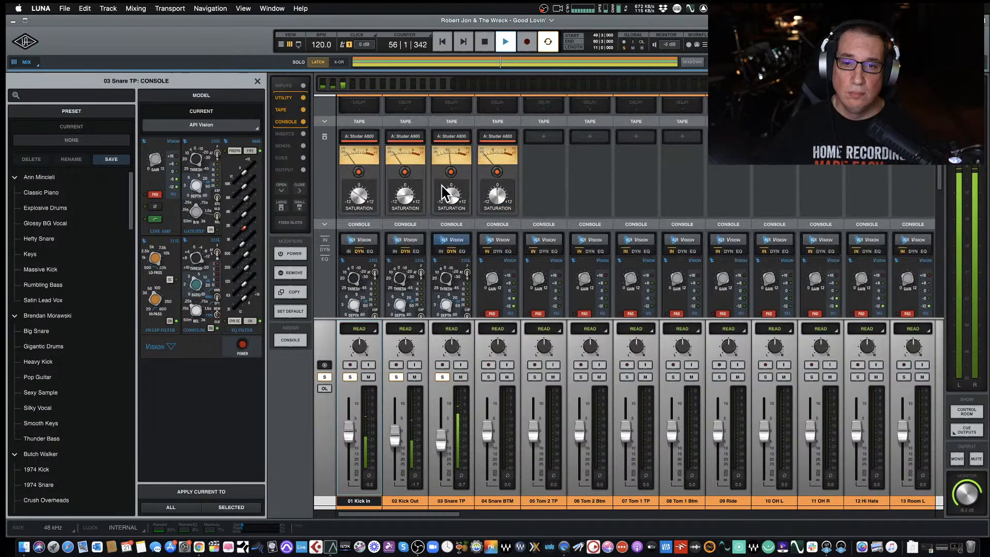
{"action": "scroll", "coordinate": [445, 193], "scroll_direction": "down", "scroll_amount": 4}
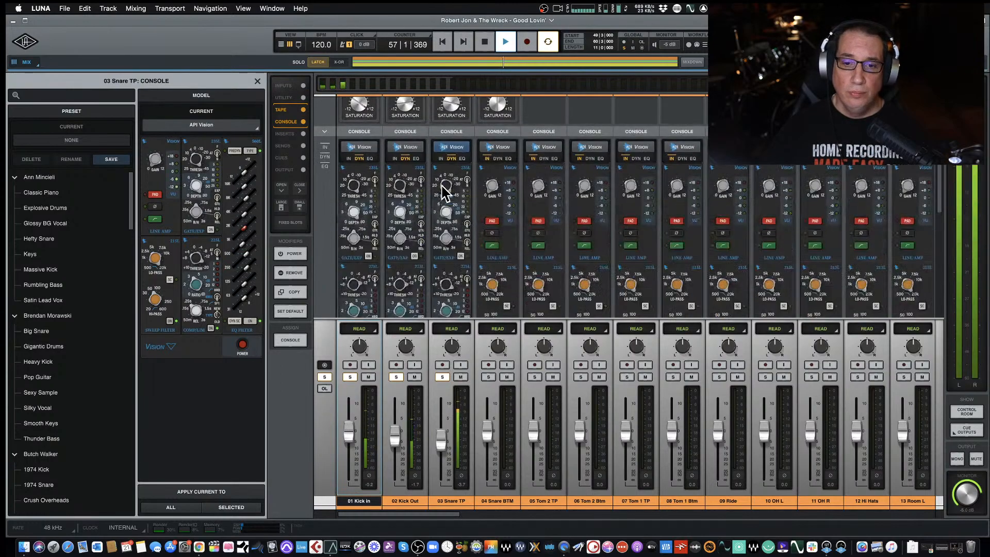
Solo Snare BTM and mute Snare TP while the loop plays
{"action": "left_click", "coordinate": [488, 377]}
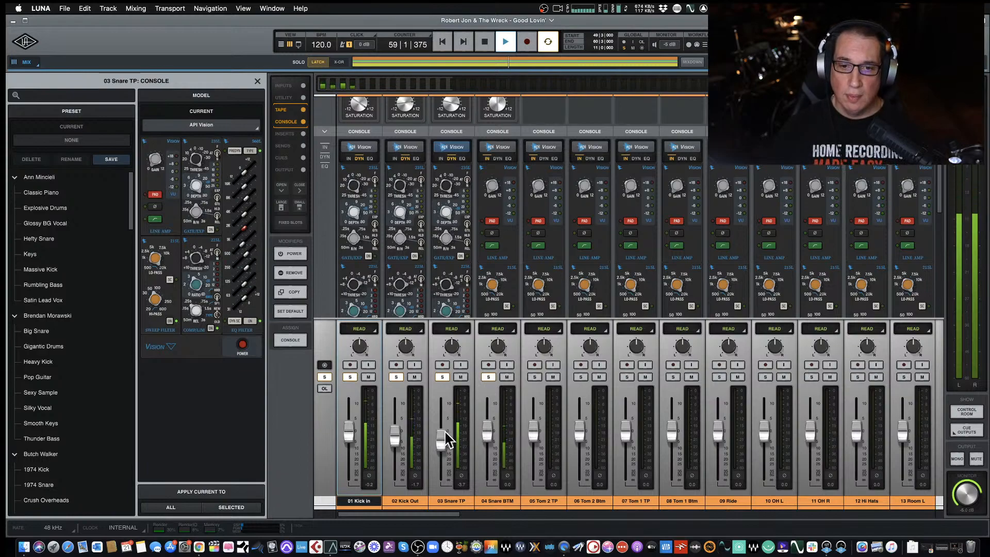
{"action": "left_click", "coordinate": [460, 378]}
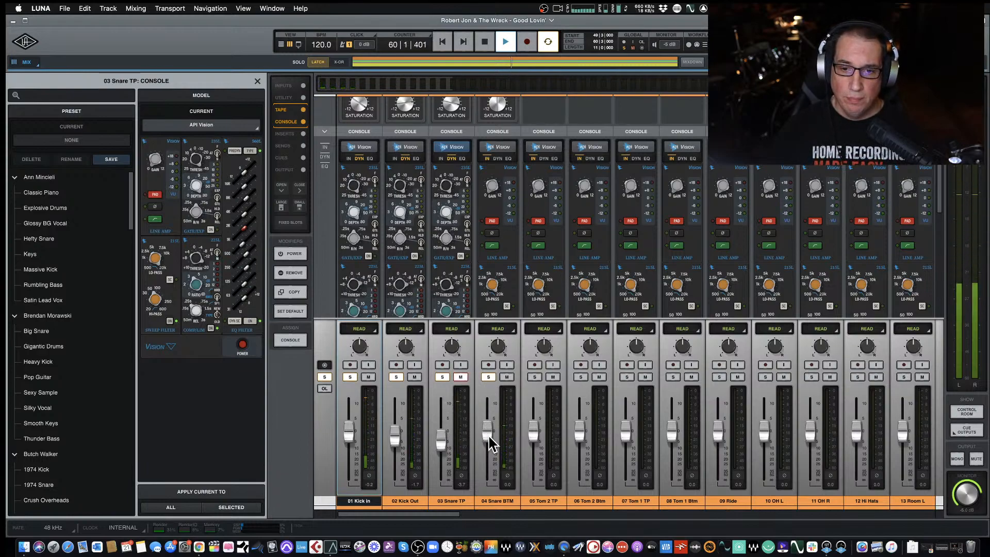
Raise the Snare BTM fader to +2.4 dB and lower Snare TP to about -7 dB, unmuting Snare TP only to compare
{"action": "left_click_drag", "start_coordinate": [488, 432], "coordinate": [490, 427]}
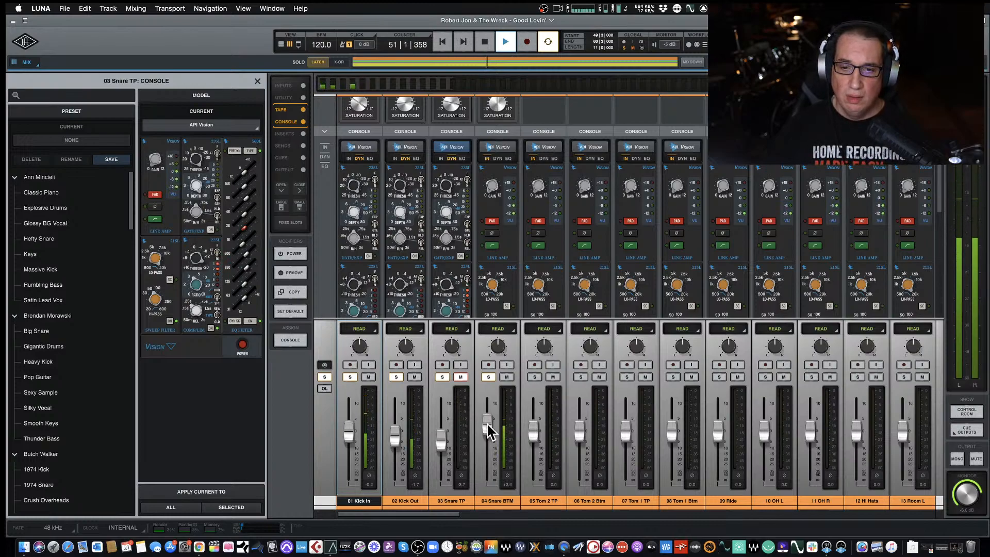
{"action": "left_click", "coordinate": [462, 378]}
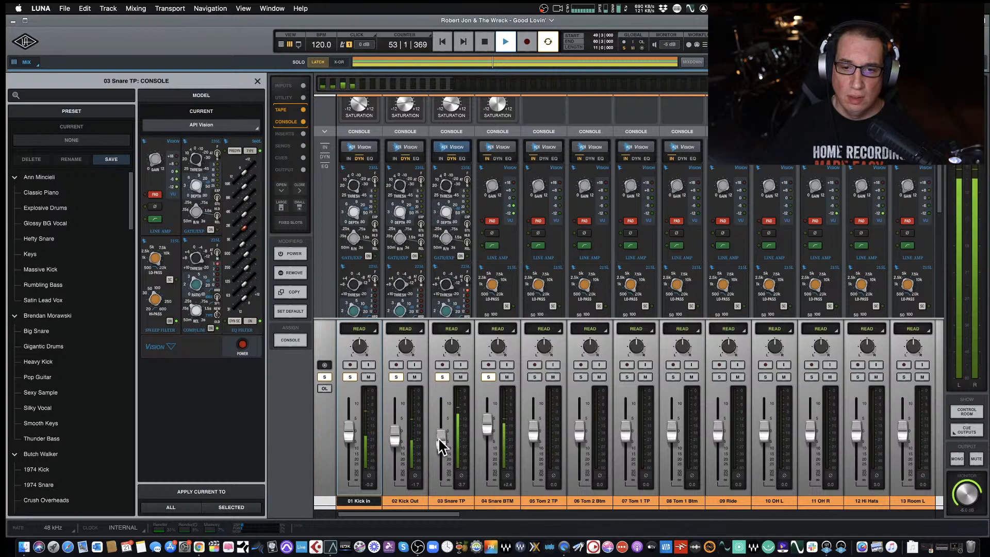
{"action": "left_click_drag", "start_coordinate": [441, 445], "coordinate": [439, 453]}
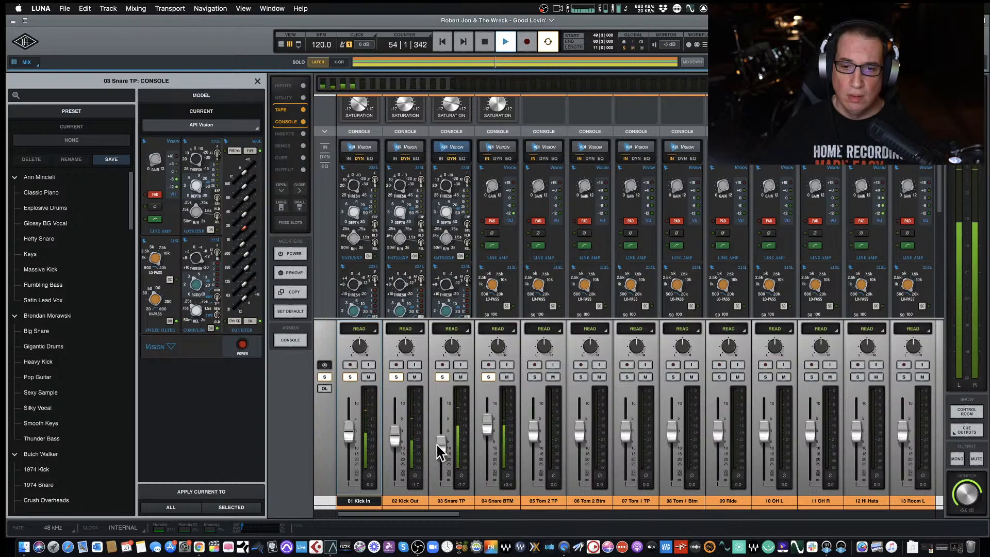
{"action": "left_click", "coordinate": [460, 378]}
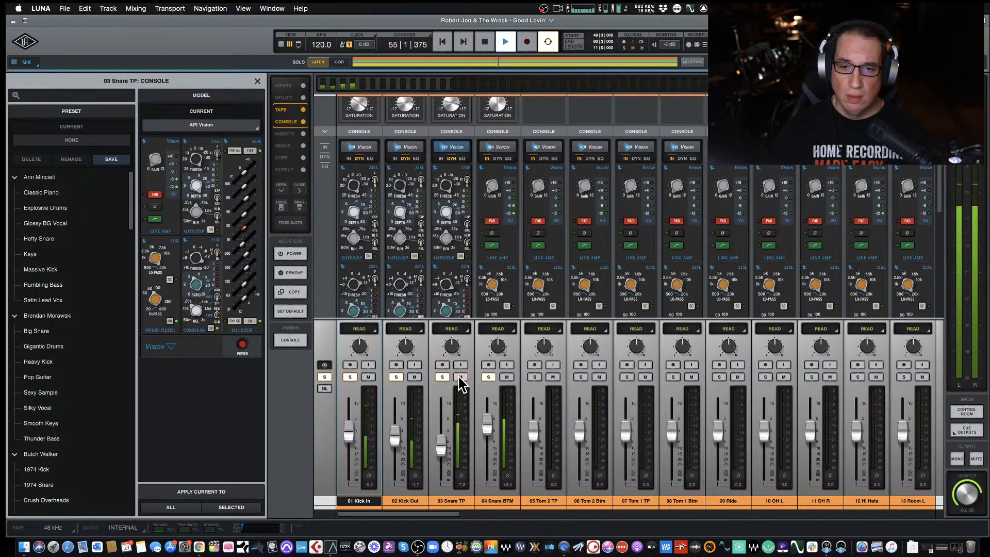
Set the Snare BTM utility trim to +5.6 dB
{"action": "scroll", "coordinate": [498, 199], "scroll_direction": "up", "scroll_amount": 4}
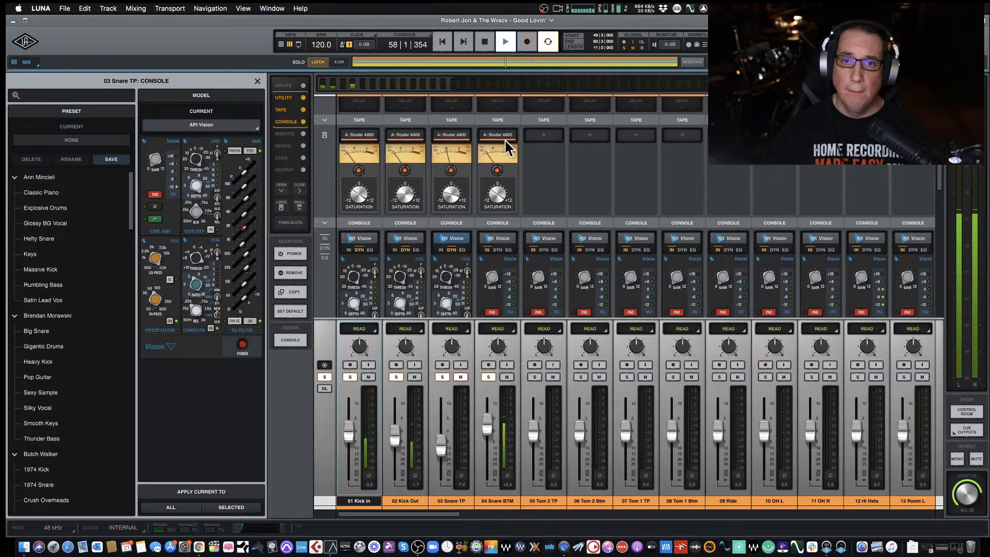
{"action": "scroll", "coordinate": [487, 173], "scroll_direction": "up", "scroll_amount": 3}
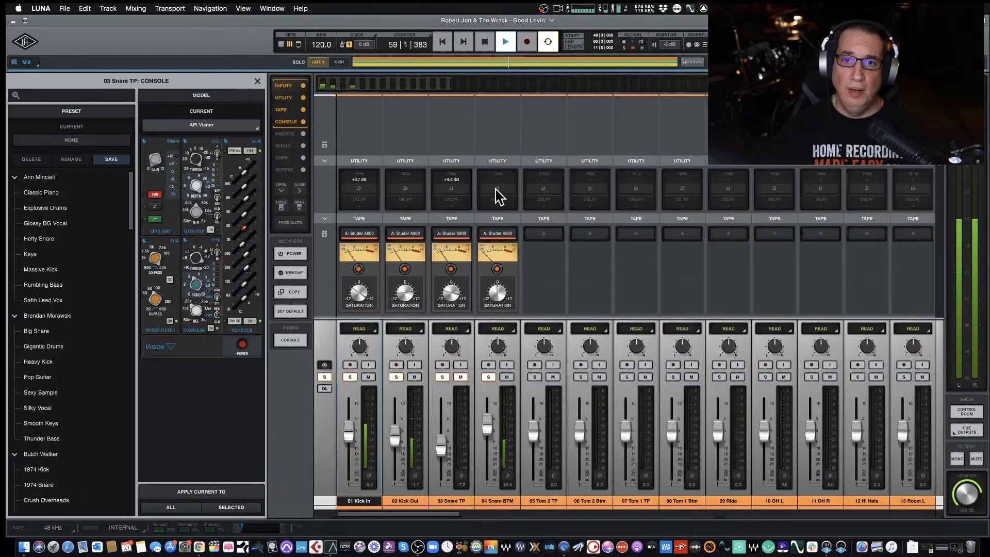
{"action": "left_click_drag", "start_coordinate": [497, 180], "coordinate": [502, 181]}
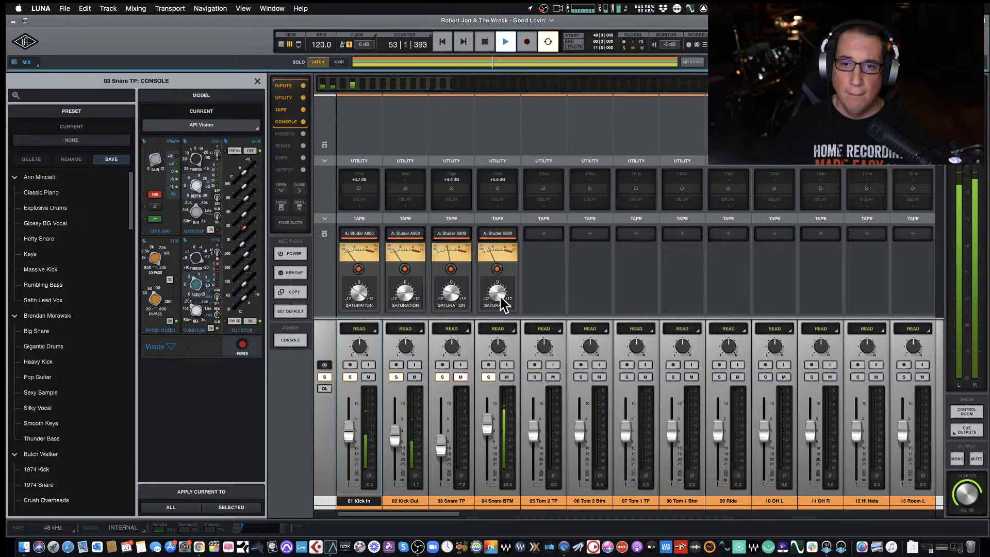
Show the dynamics section on the Snare BTM strip, including its compressor, while the loop plays
{"action": "scroll", "coordinate": [483, 316], "scroll_direction": "down", "scroll_amount": 5}
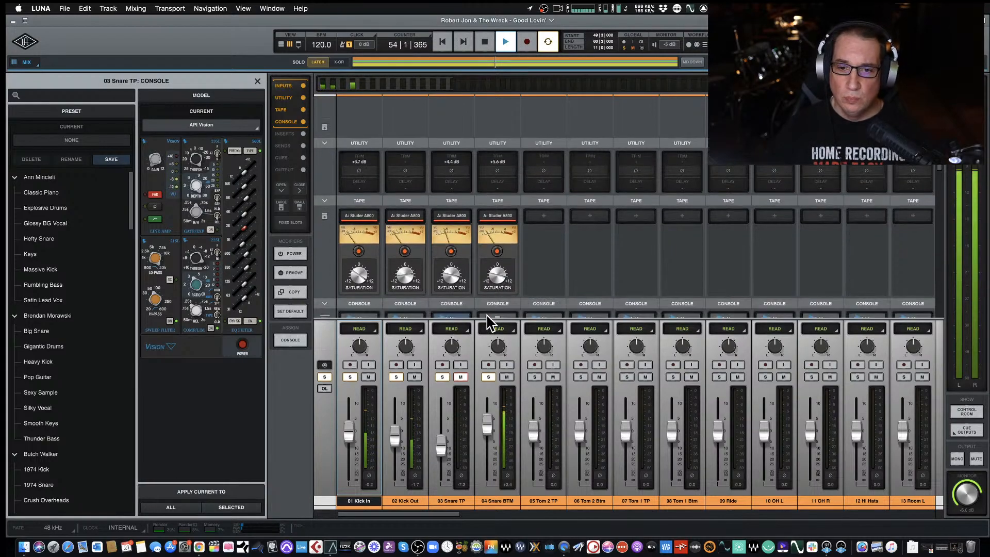
{"action": "scroll", "coordinate": [489, 323], "scroll_direction": "down", "scroll_amount": 5}
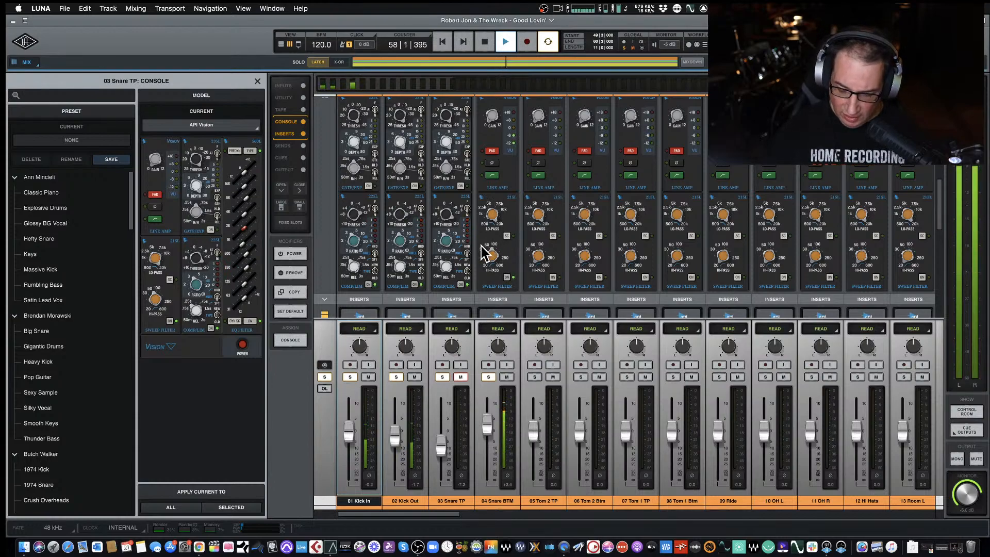
{"action": "scroll", "coordinate": [490, 239], "scroll_direction": "up", "scroll_amount": 3}
{"action": "left_click", "coordinate": [498, 156]}
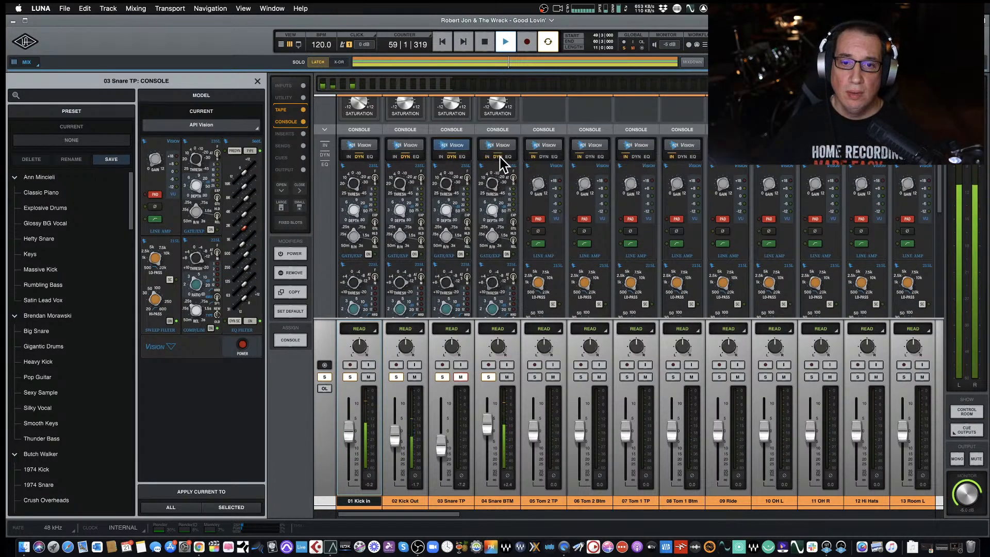
{"action": "scroll", "coordinate": [513, 222], "scroll_direction": "down", "scroll_amount": 3}
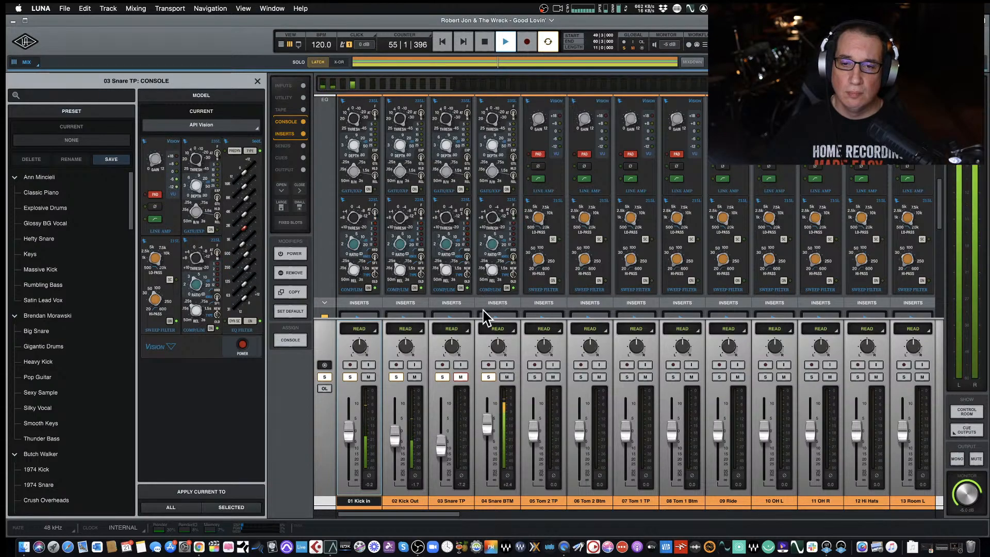
Show the EQ section on the Snare BTM strip with the graphic EQ type and bring Snare TP back in
{"action": "scroll", "coordinate": [507, 191], "scroll_direction": "up", "scroll_amount": 3}
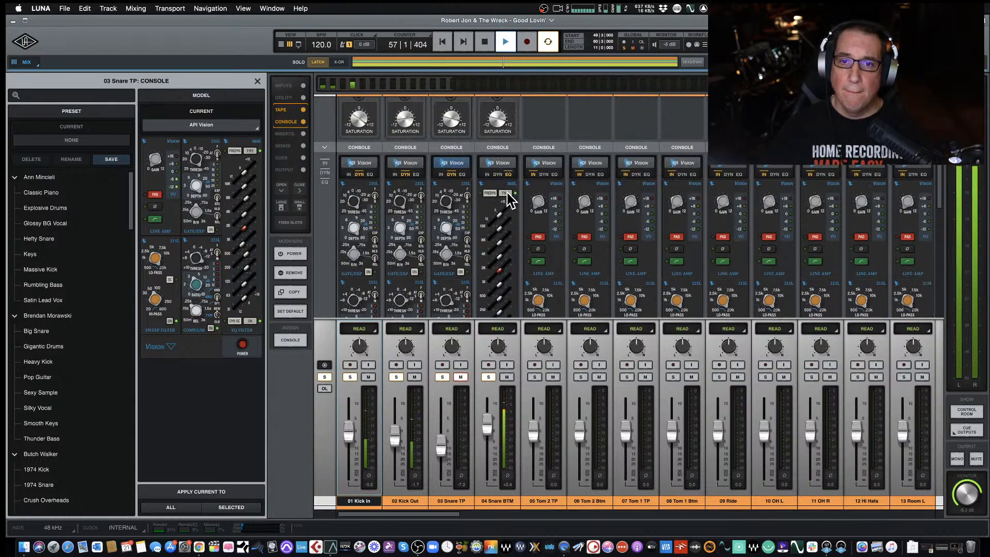
{"action": "scroll", "coordinate": [498, 226], "scroll_direction": "down", "scroll_amount": 3}
{"action": "scroll", "coordinate": [499, 232], "scroll_direction": "down", "scroll_amount": 1}
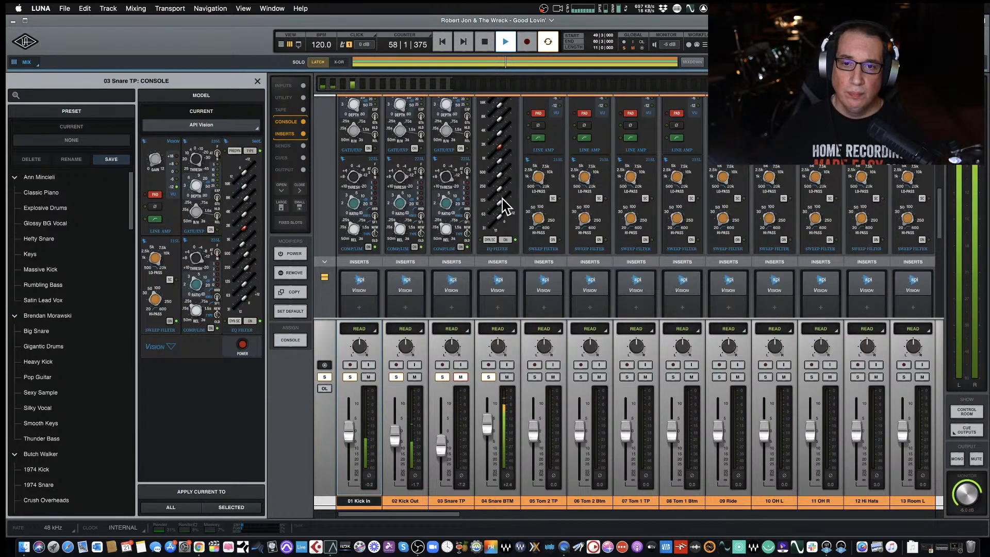
{"action": "scroll", "coordinate": [504, 204], "scroll_direction": "up", "scroll_amount": 2}
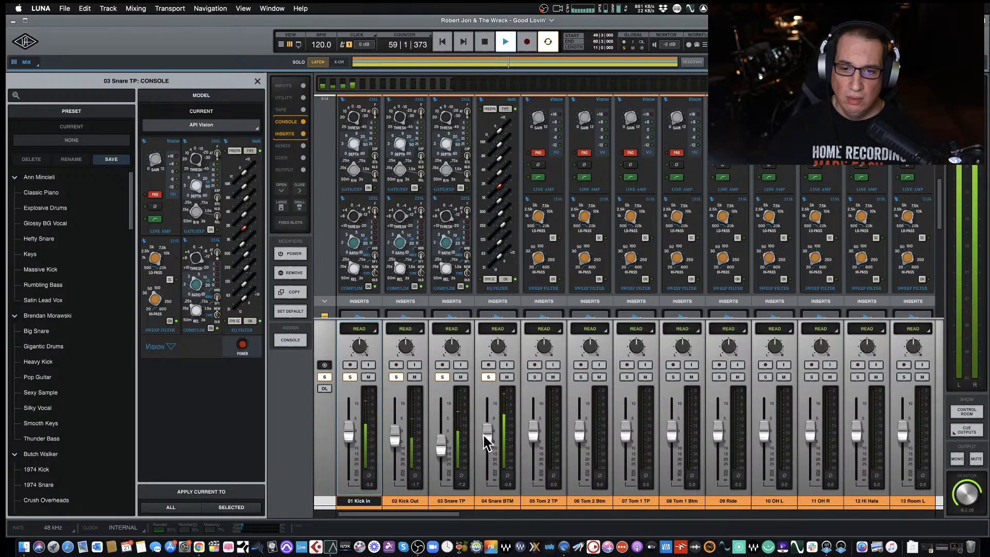
Lower the Snare BTM fader to -4.0 dB, return its strip to the dynamics section, and stop playback
{"action": "left_click_drag", "start_coordinate": [483, 439], "coordinate": [485, 439]}
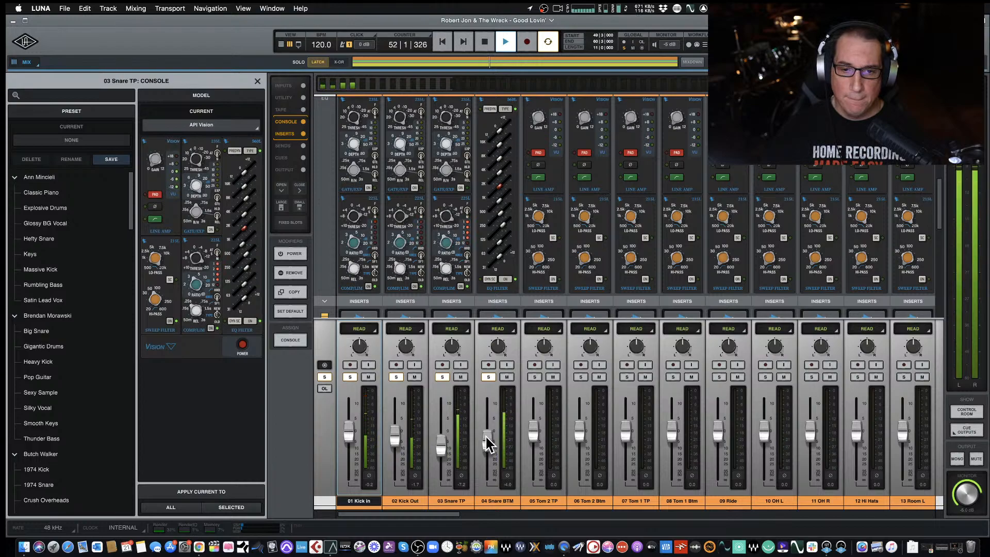
{"action": "scroll", "coordinate": [523, 210], "scroll_direction": "up", "scroll_amount": 3}
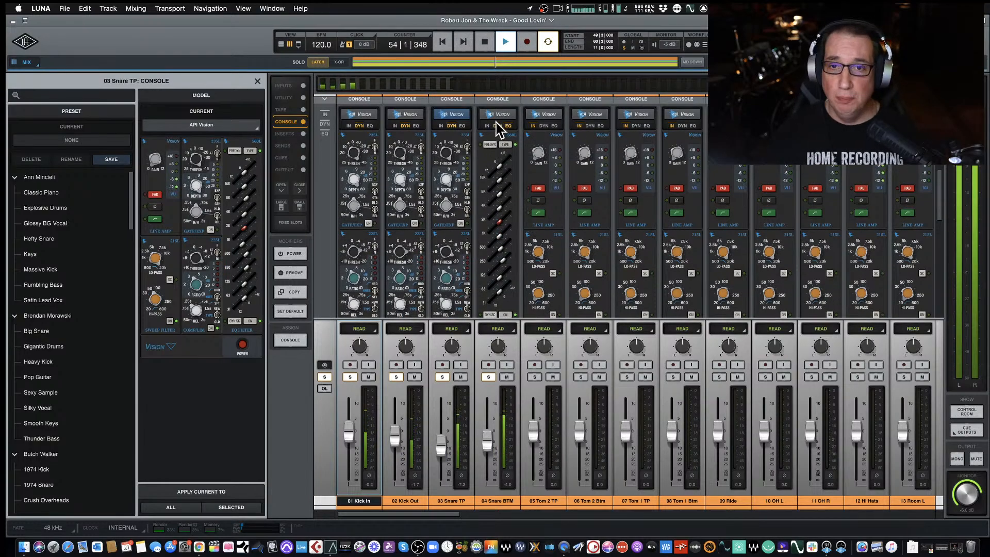
{"action": "left_click", "coordinate": [497, 125]}
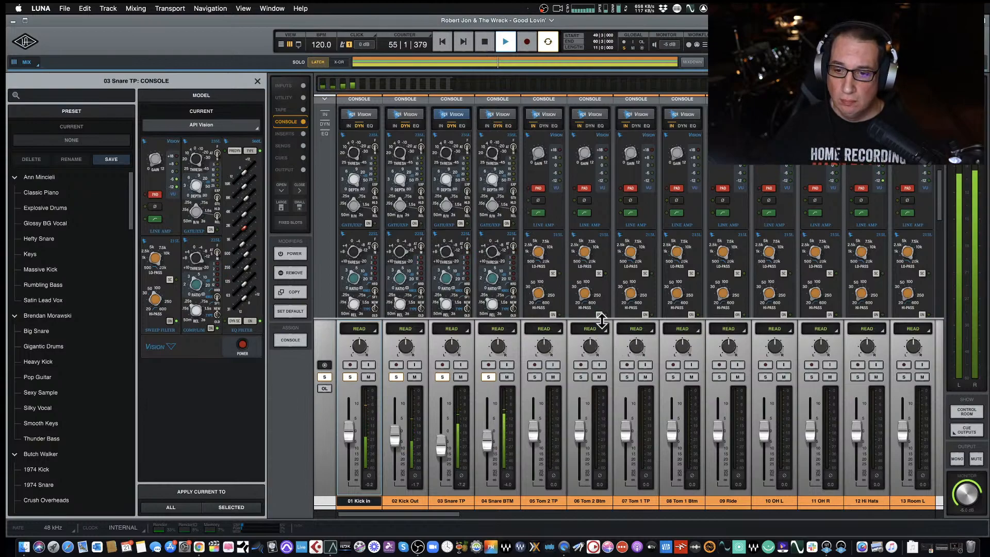
{"action": "key", "text": "space"}
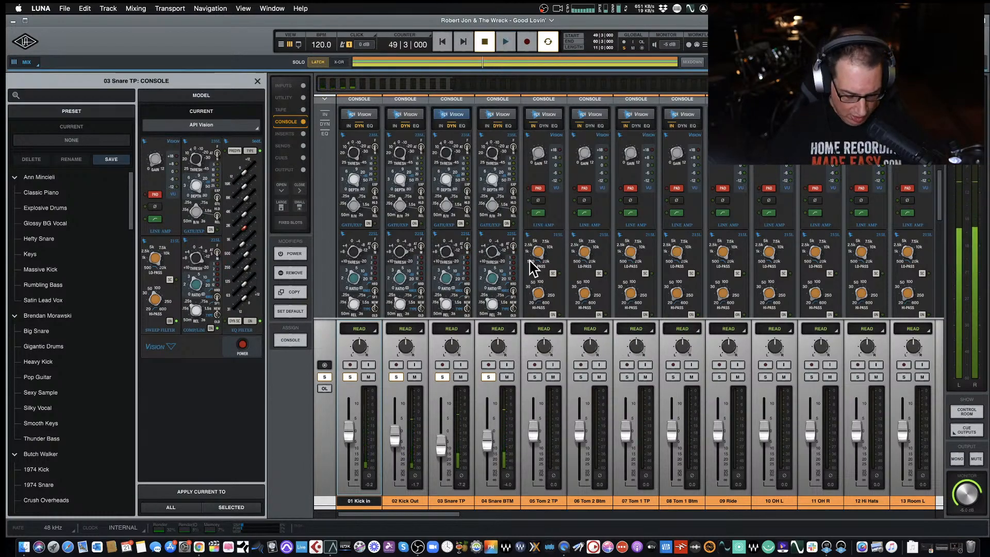
Close the API Vision browser, switch to the timeline, and enlarge the Tom 1 TP and Tom 1 Btm tracks
{"action": "left_click", "coordinate": [258, 81]}
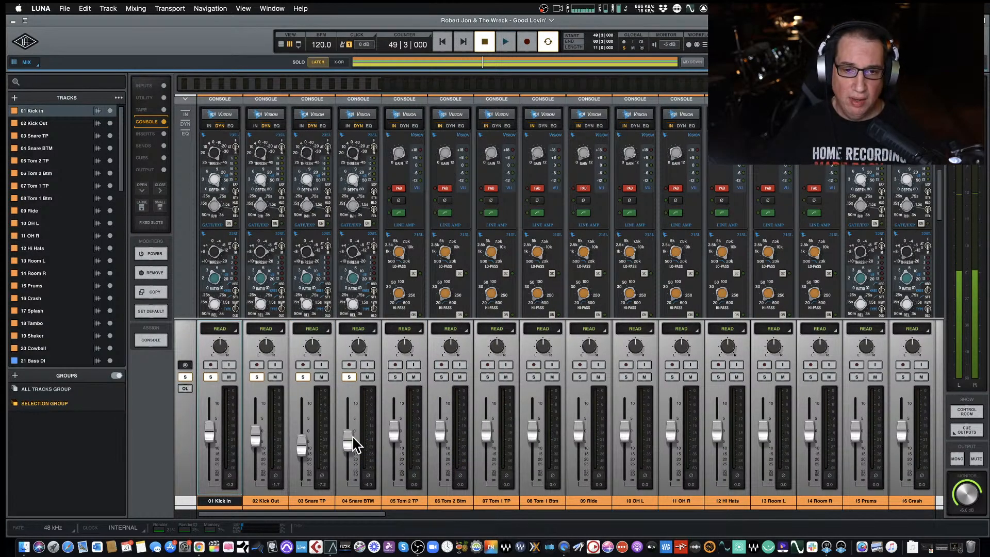
{"action": "key", "text": "super+equal"}
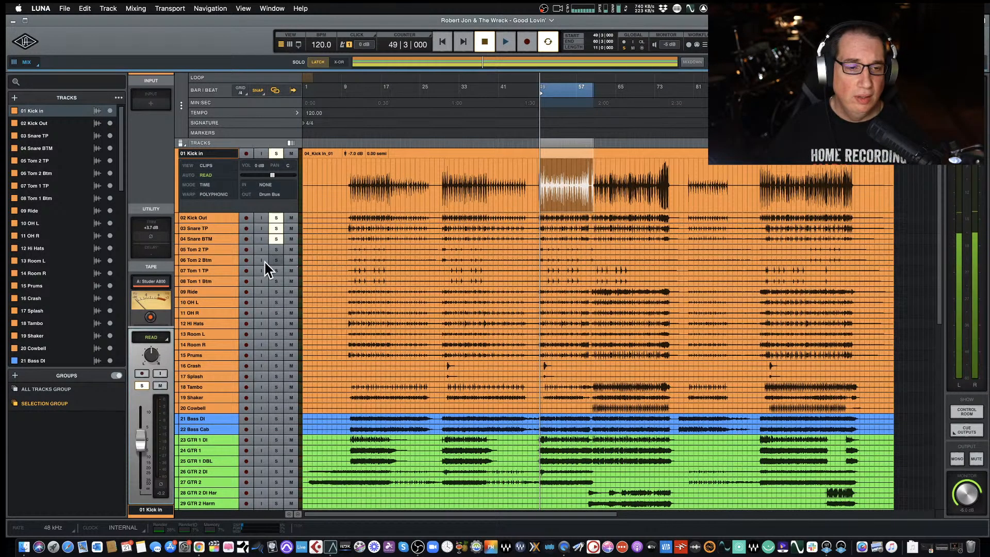
{"action": "left_click", "coordinate": [222, 272]}
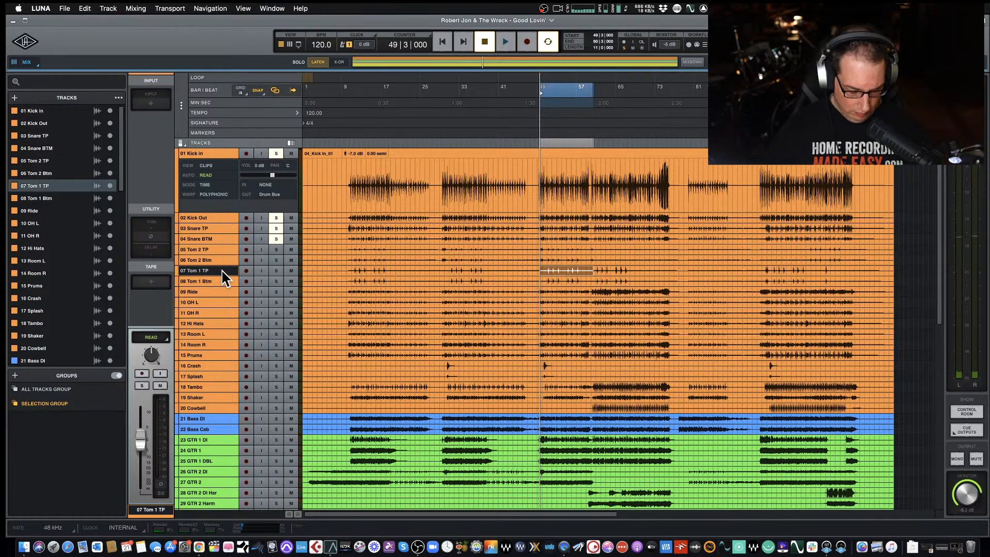
{"action": "left_click", "coordinate": [222, 282], "text": "shift"}
{"action": "left_click_drag", "start_coordinate": [223, 284], "coordinate": [226, 315]}
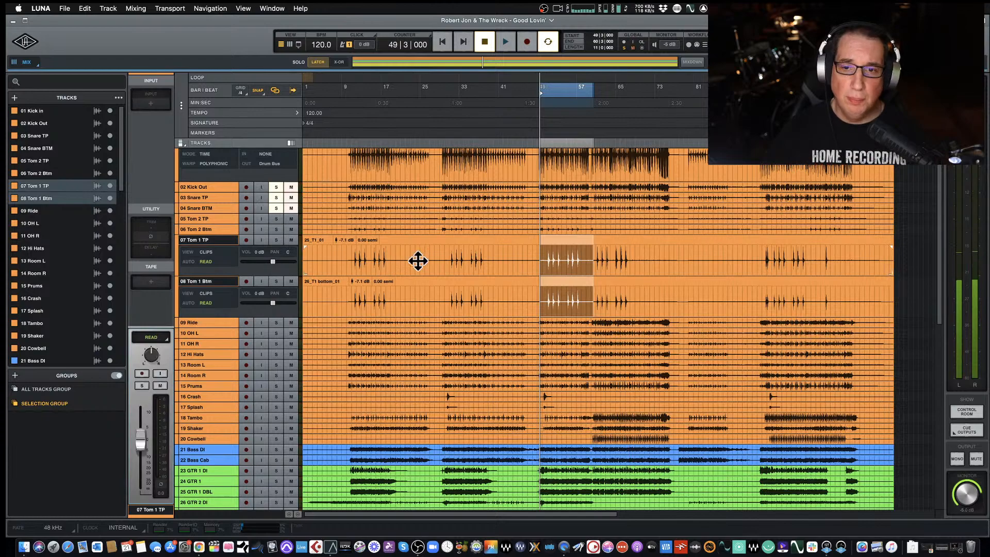
Solo both Tom 1 tracks, and reduce the tom solo to Tom 1 TP only, with Tom 1 Btm selected individually
{"action": "left_click", "coordinate": [276, 240]}
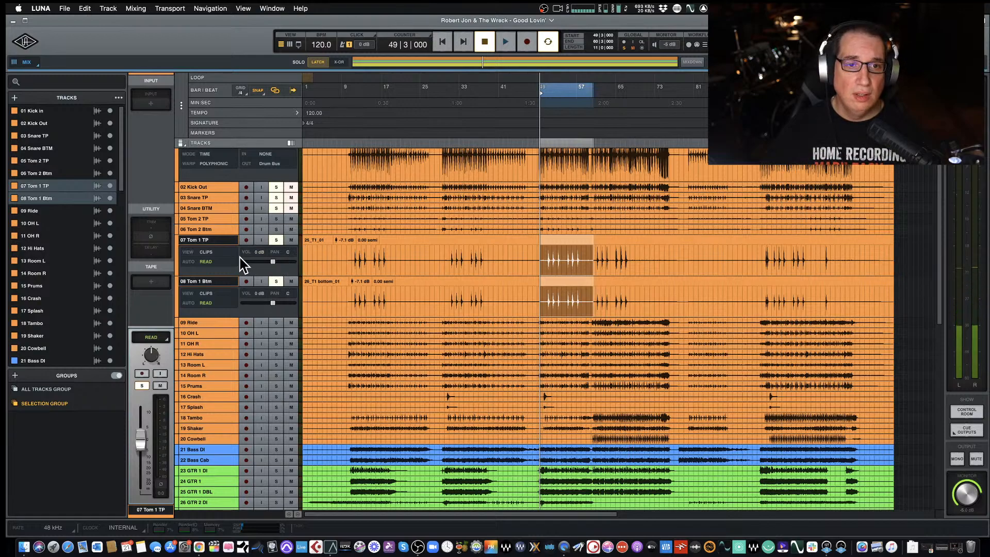
{"action": "left_click", "coordinate": [228, 283]}
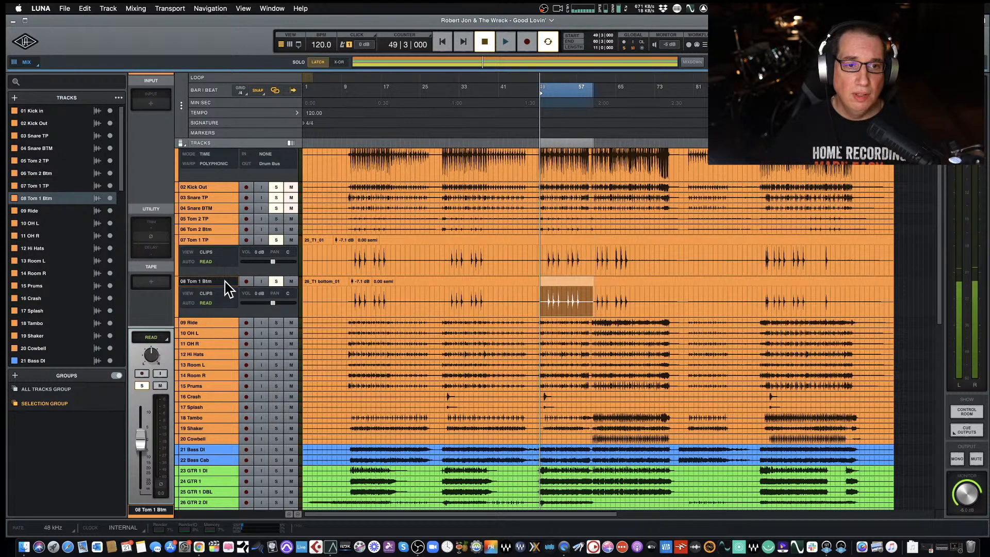
{"action": "left_click", "coordinate": [277, 241]}
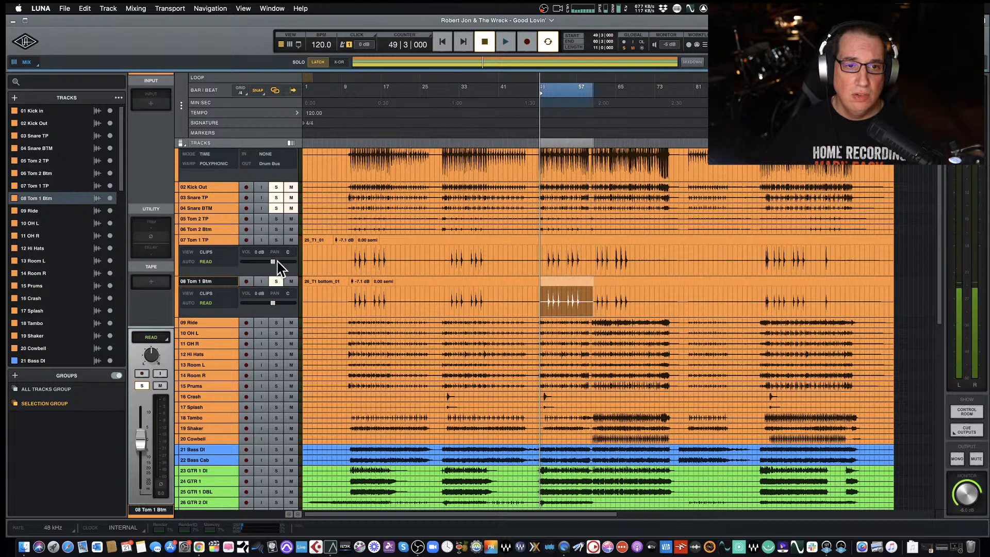
{"action": "left_click", "coordinate": [276, 281]}
{"action": "left_click", "coordinate": [278, 241]}
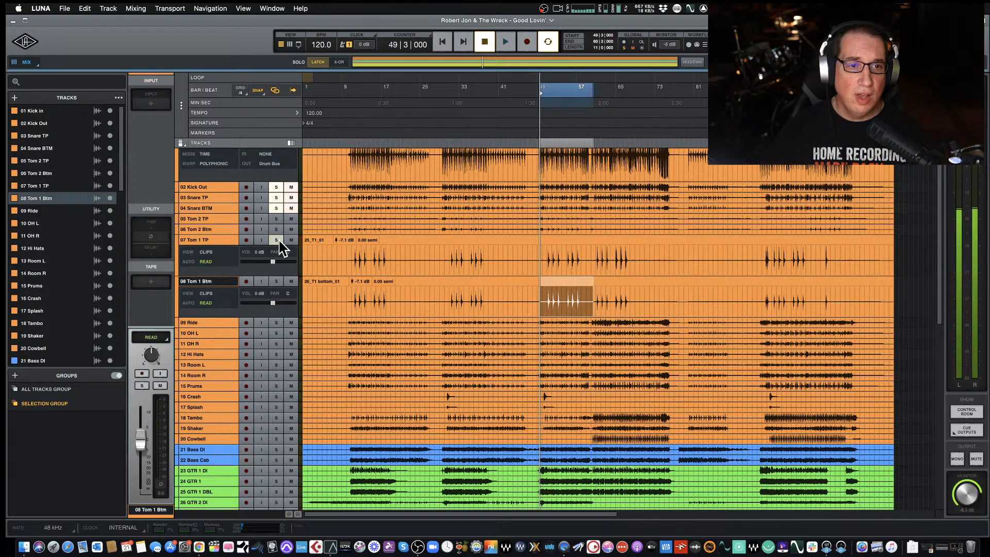
Play the loop and compare the two Tom 1 mics by swapping the solo from Tom 1 TP to Tom 1 Btm
{"action": "key", "text": "space"}
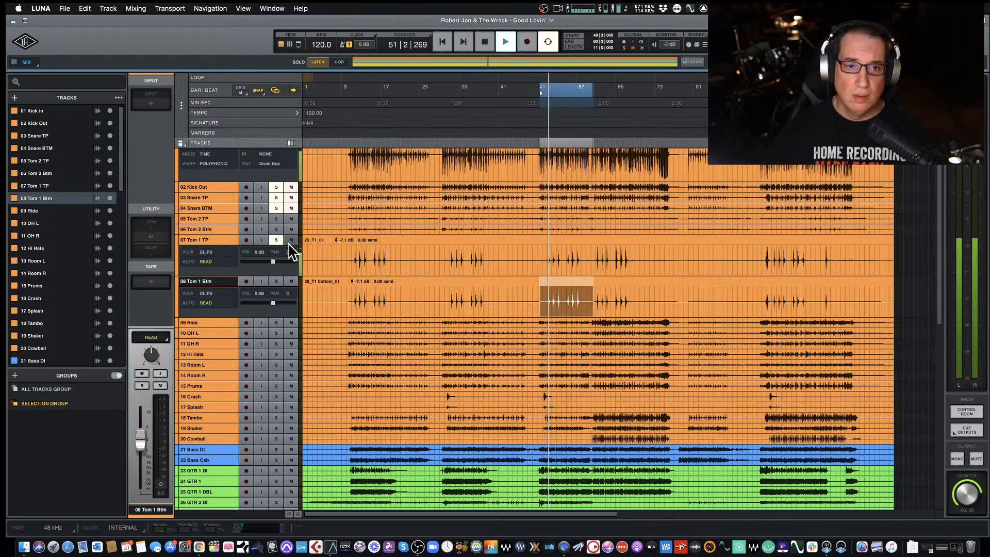
{"action": "left_click", "coordinate": [277, 241]}
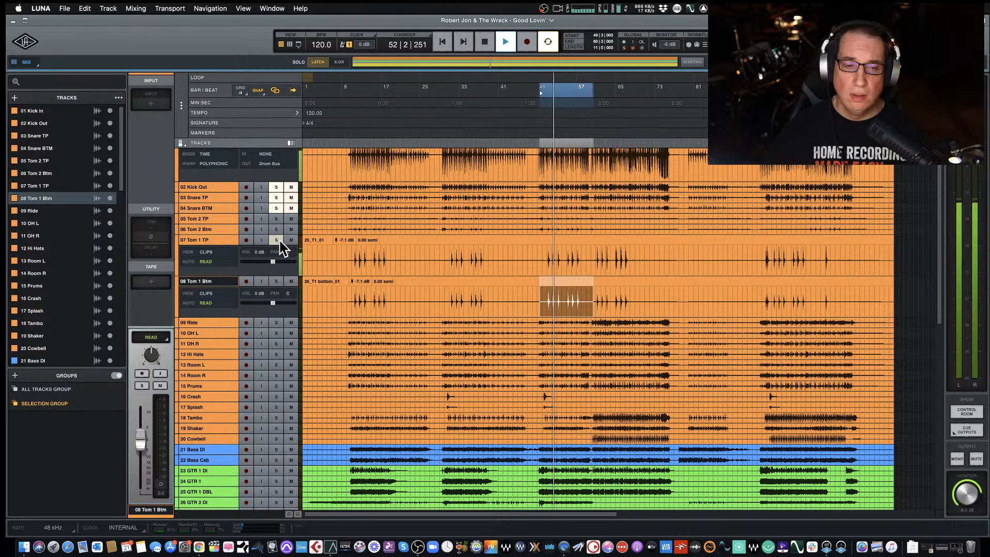
{"action": "left_click", "coordinate": [277, 241]}
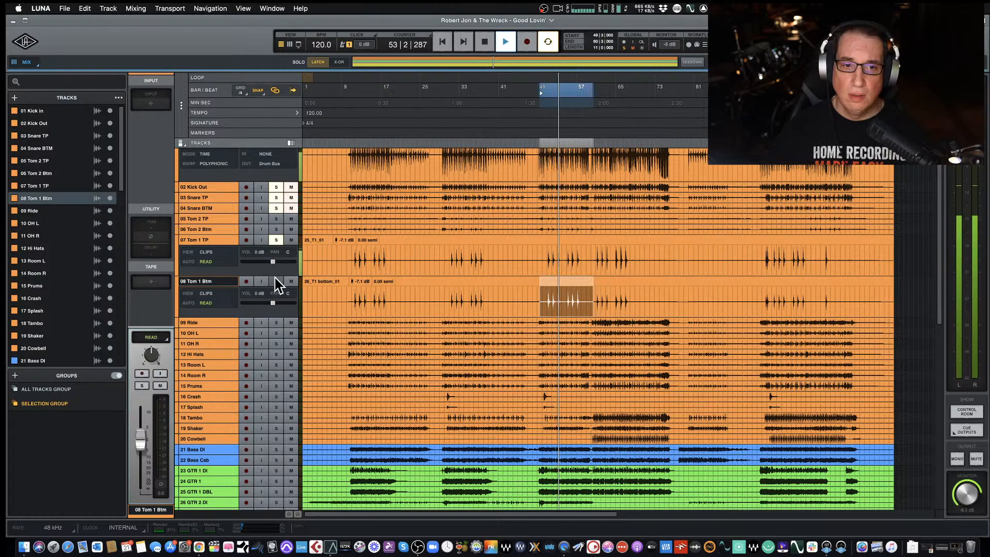
{"action": "left_click", "coordinate": [276, 281]}
{"action": "left_click", "coordinate": [277, 240]}
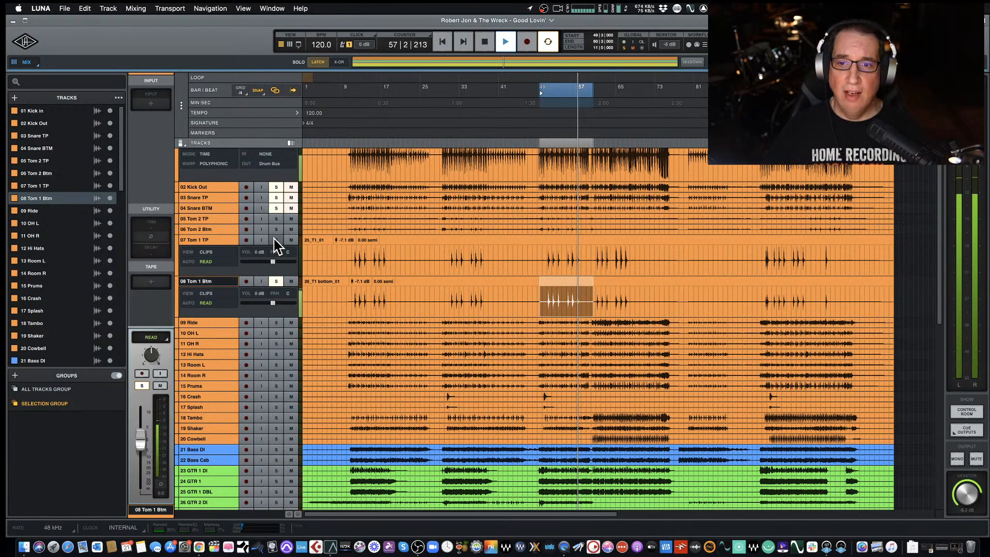
Stop playback and delete the 08 Tom 1 Btm track
{"action": "key", "text": "space"}
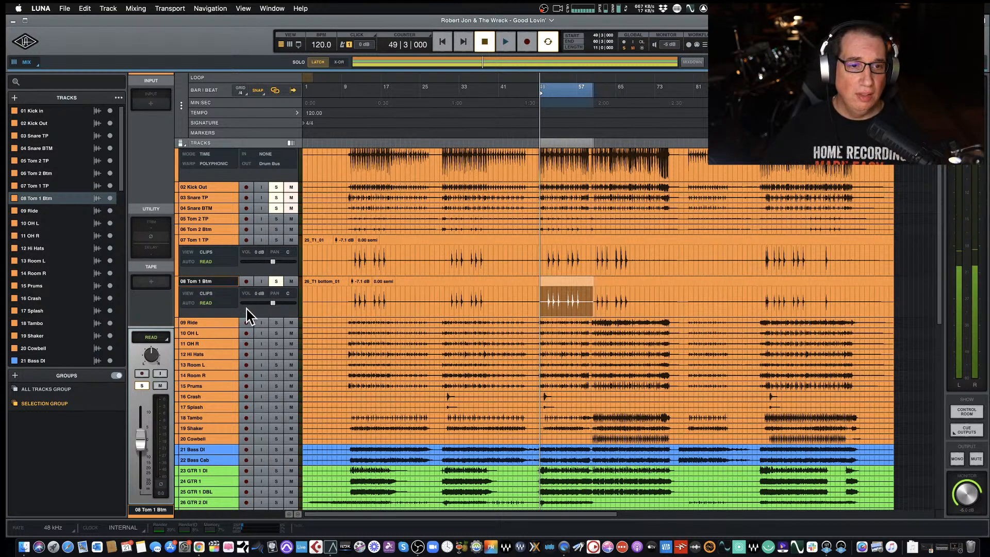
{"action": "right_click", "coordinate": [227, 284]}
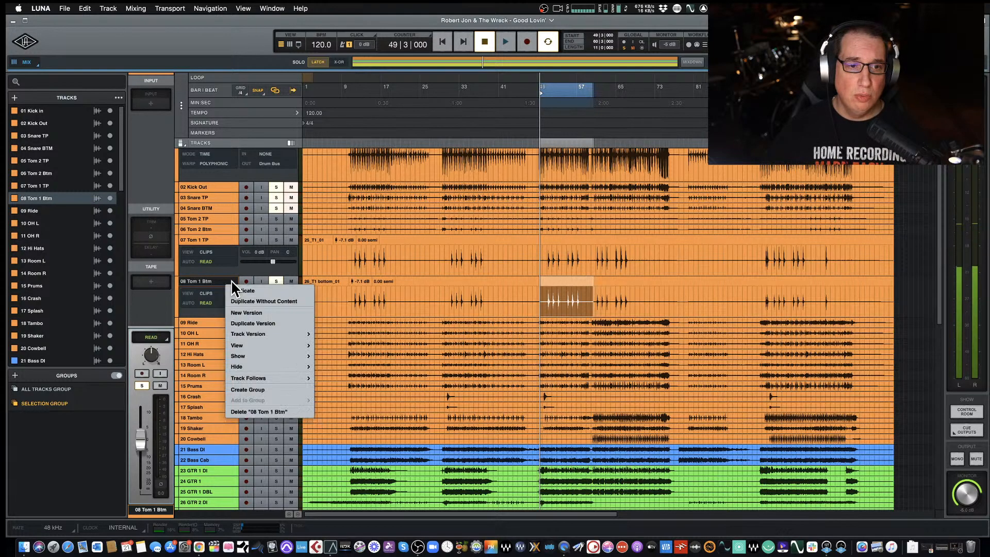
{"action": "left_click", "coordinate": [243, 411]}
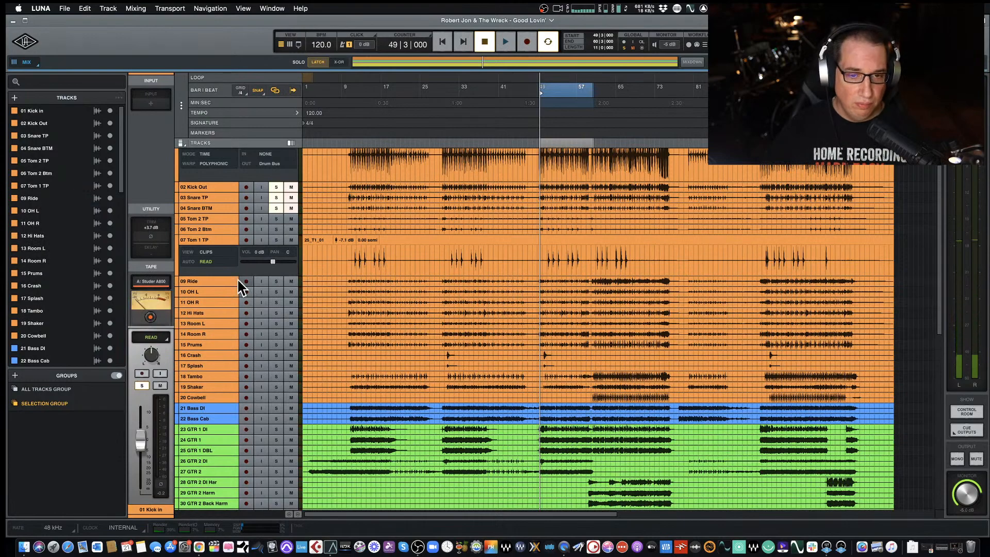
Switch to the Console app and solo the vocal input channel
{"action": "left_click", "coordinate": [940, 549]}
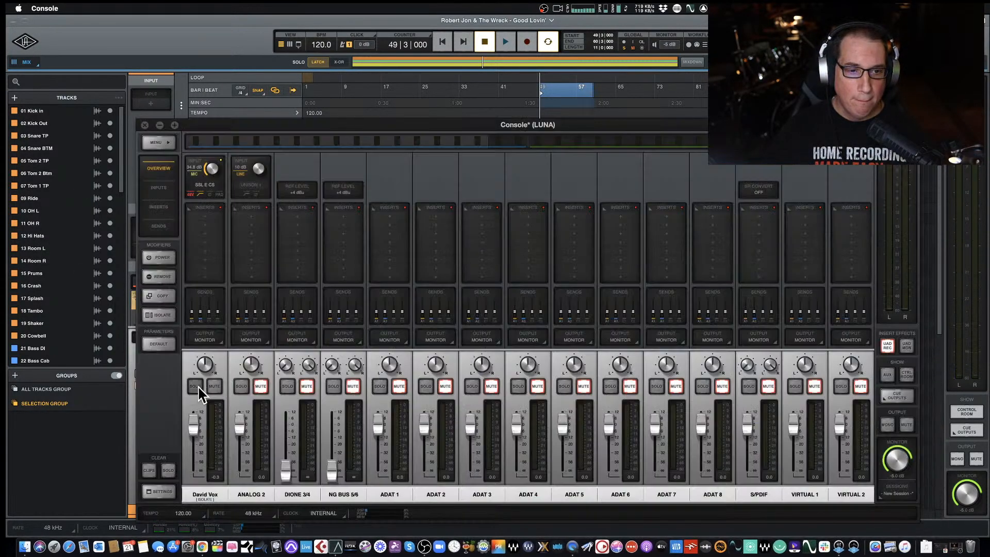
{"action": "left_click", "coordinate": [195, 386]}
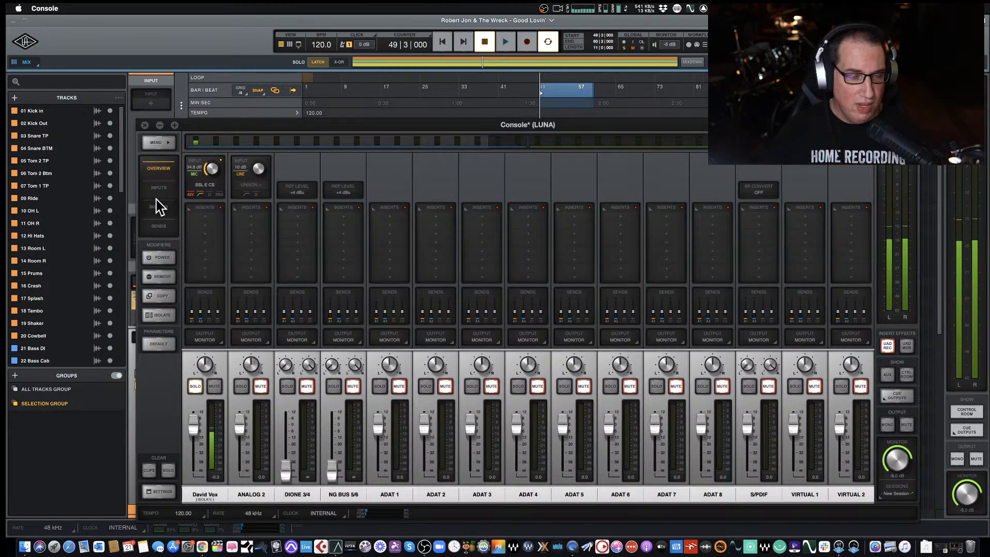
Leave the Console window, bring it back up once, and return to the LUNA session timeline
{"action": "left_click", "coordinate": [159, 125]}
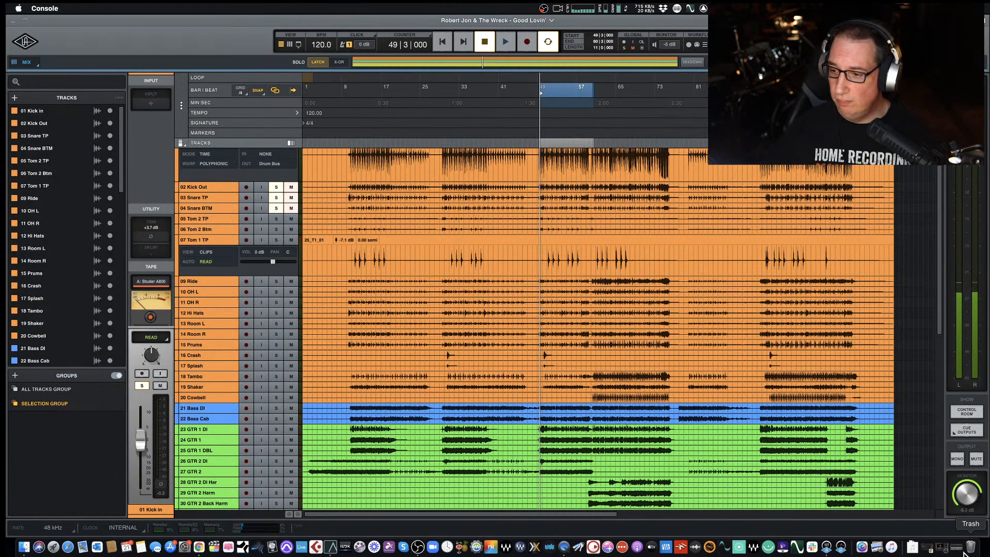
{"action": "left_click", "coordinate": [942, 547]}
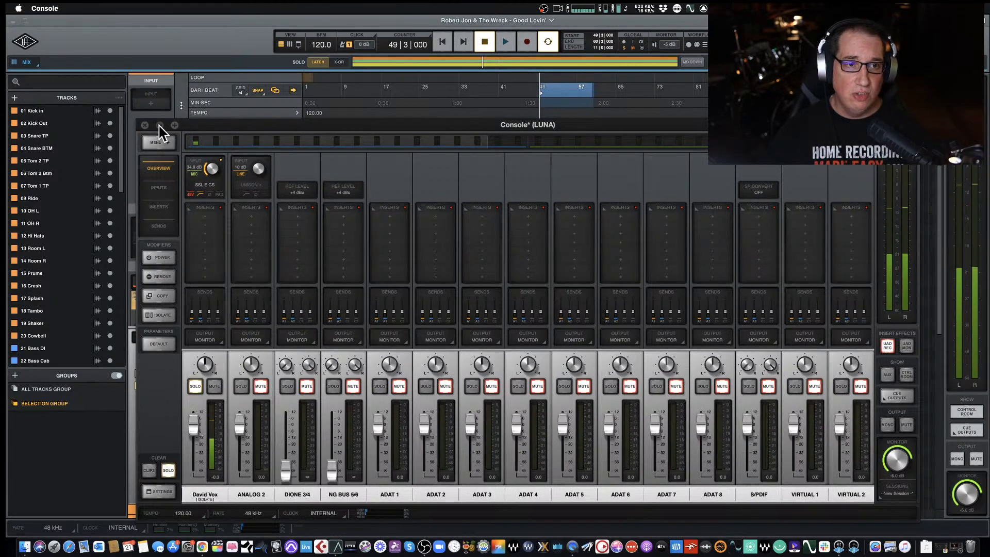
{"action": "left_click", "coordinate": [160, 125]}
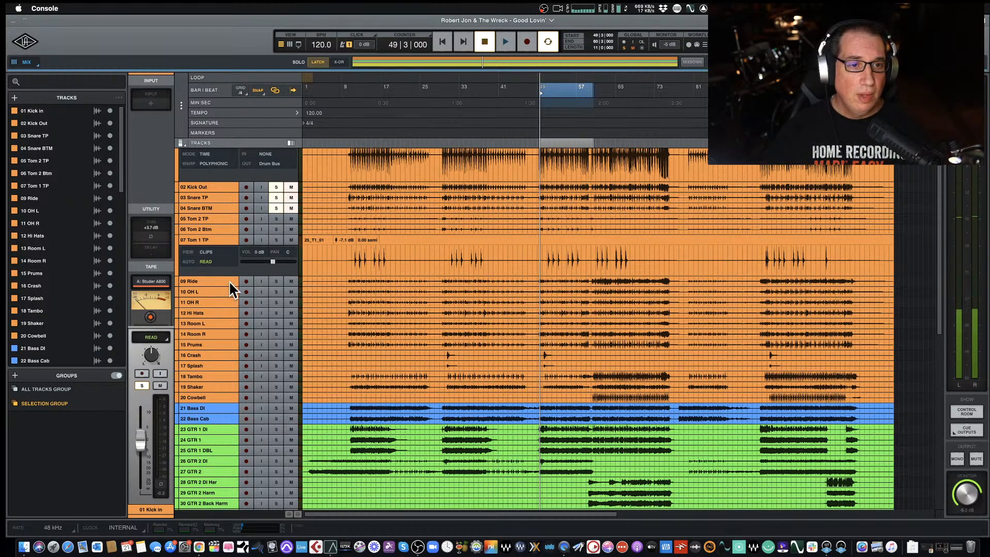
Enlarge the 06 Tom 2 Btm and 05 Tom 2 TP tracks in the timeline, and delete 06 Tom 2 Btm
{"action": "scroll", "coordinate": [231, 270], "scroll_direction": "up", "scroll_amount": 3}
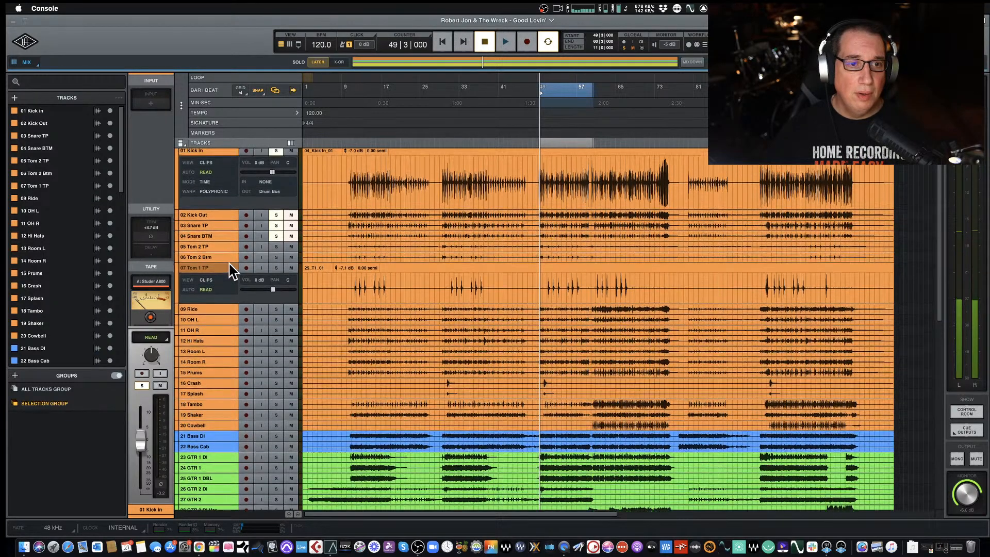
{"action": "left_click", "coordinate": [227, 258]}
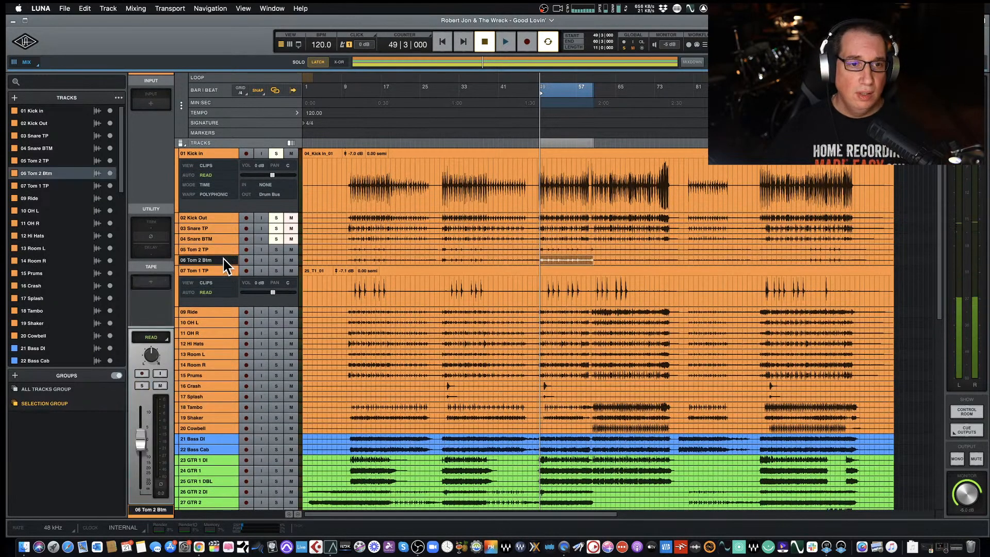
{"action": "left_click_drag", "start_coordinate": [221, 263], "coordinate": [220, 302]}
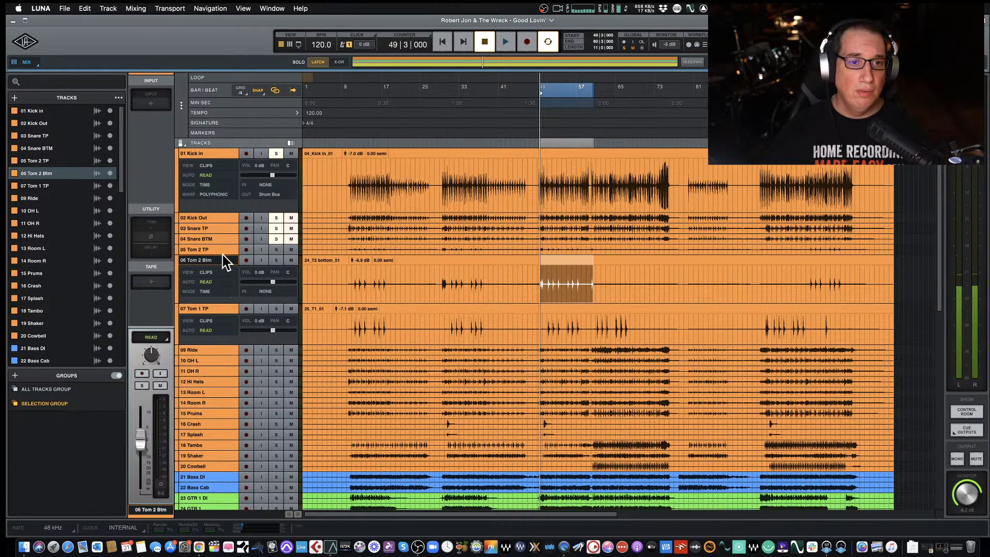
{"action": "left_click_drag", "start_coordinate": [223, 256], "coordinate": [219, 275]}
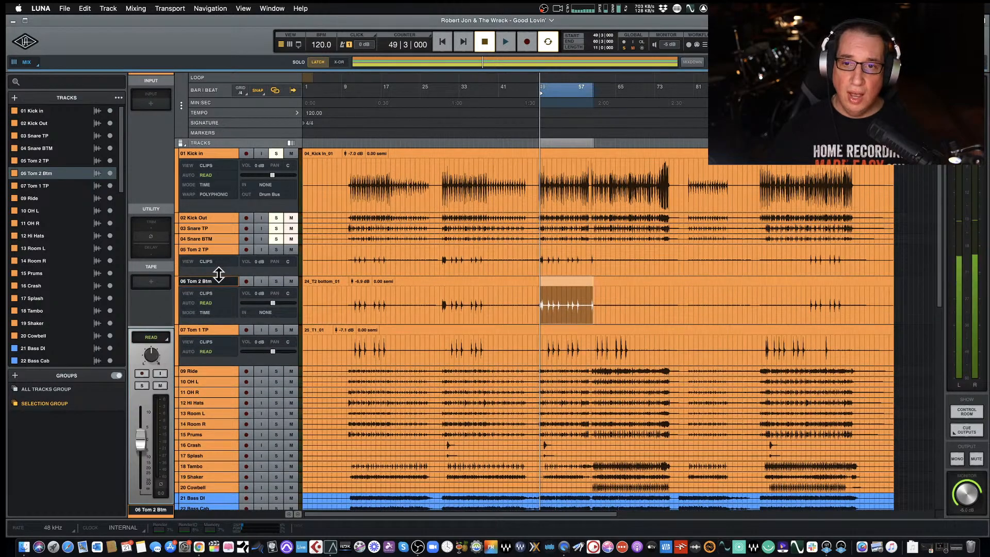
{"action": "right_click", "coordinate": [221, 287]}
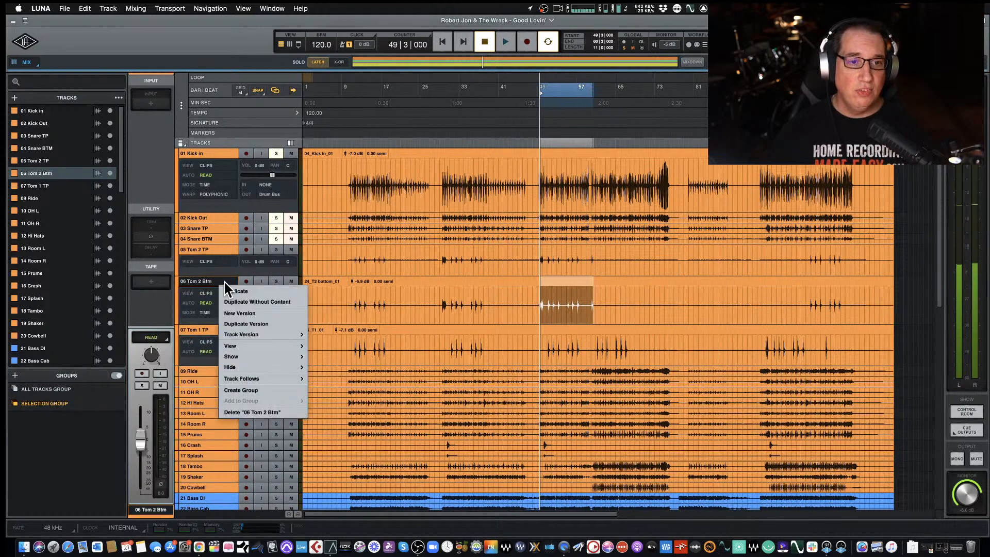
{"action": "left_click", "coordinate": [235, 412]}
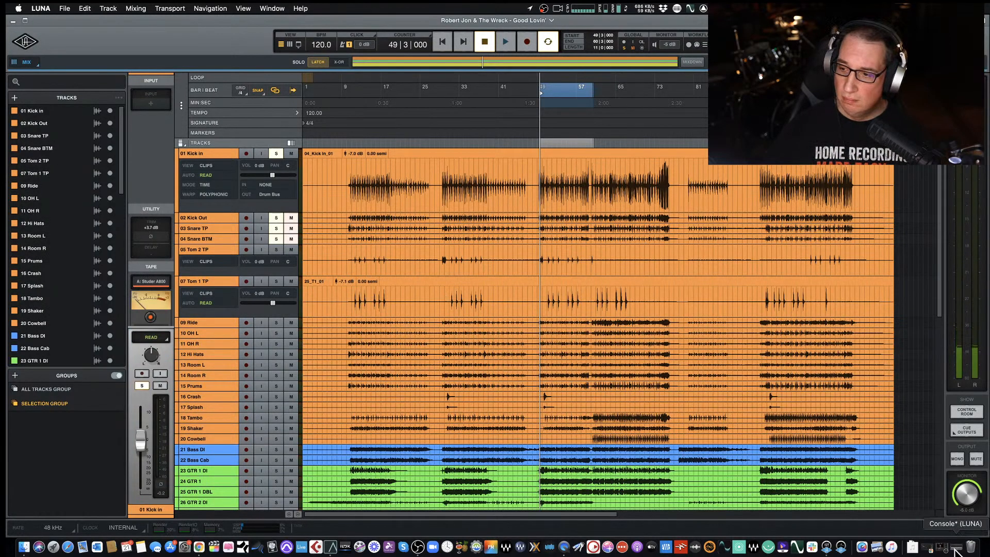
Switch to the Console app and back to the LUNA session
{"action": "left_click", "coordinate": [956, 549]}
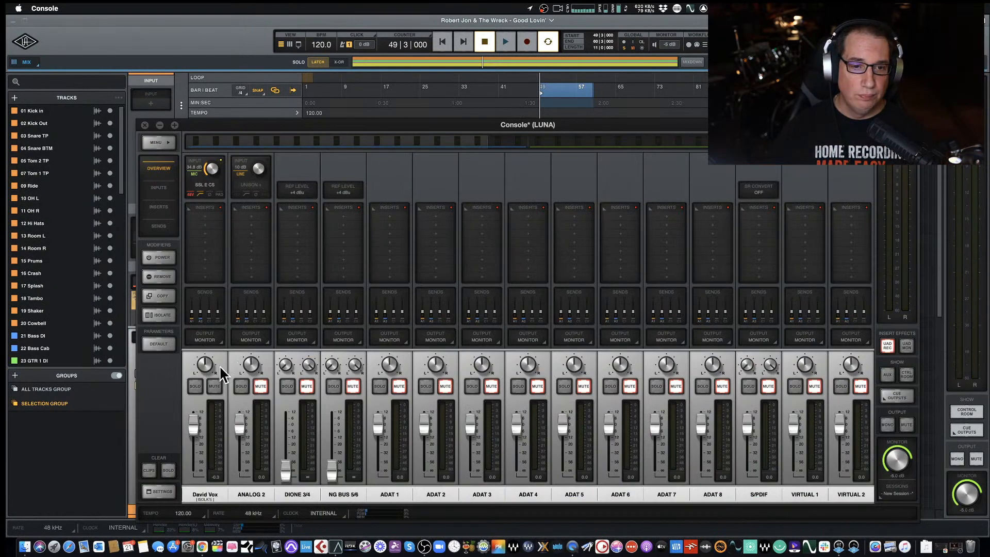
{"action": "left_click", "coordinate": [160, 125]}
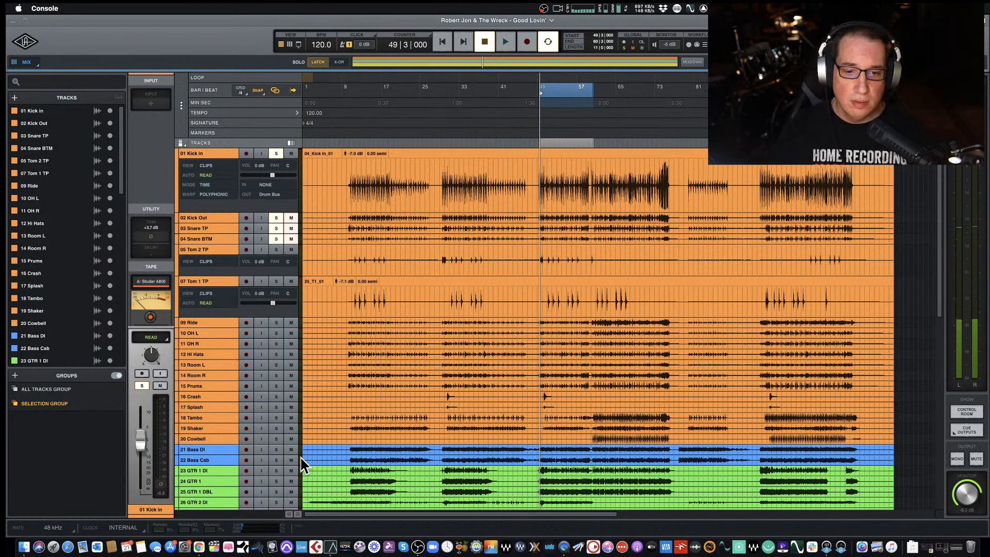
Show the mixer and move the 07 Tom 1 TP channel ahead of 05 Tom 2 TP
{"action": "left_click", "coordinate": [364, 160]}
{"action": "key", "text": "super+equal"}
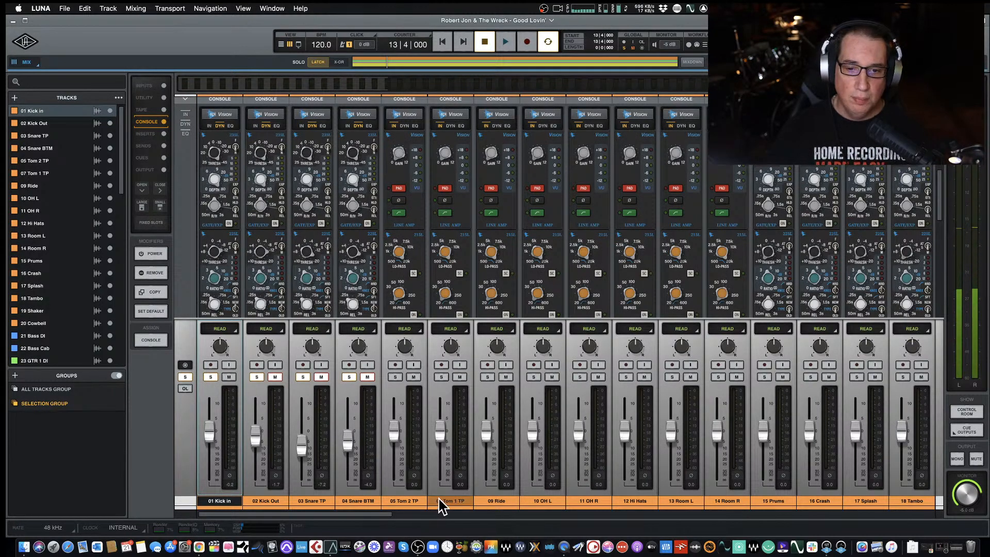
{"action": "left_click_drag", "start_coordinate": [442, 503], "coordinate": [382, 507]}
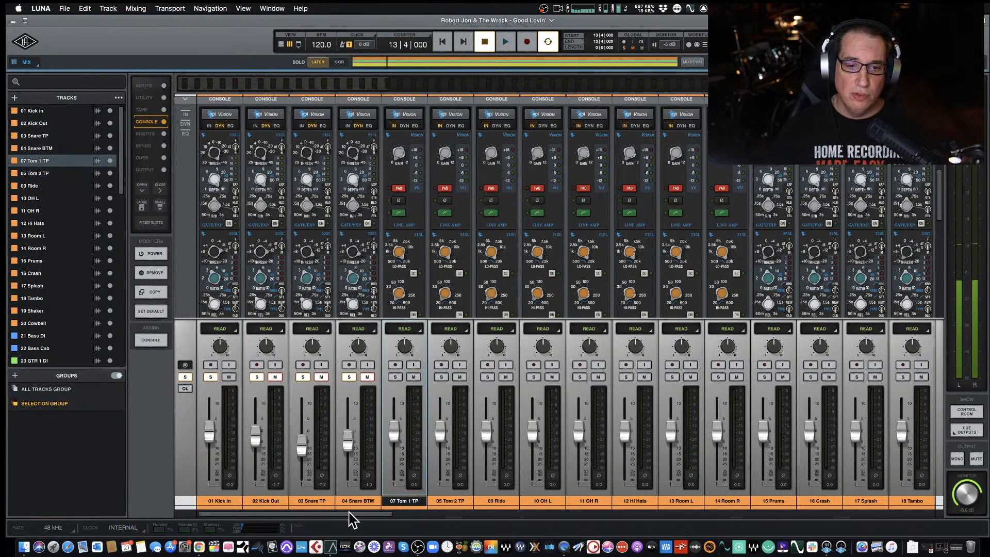
Return to the timeline, select the first group of hits on 07 Tom 1 TP, about bars 10 to 18, and play the loop
{"action": "key", "text": "super+equal"}
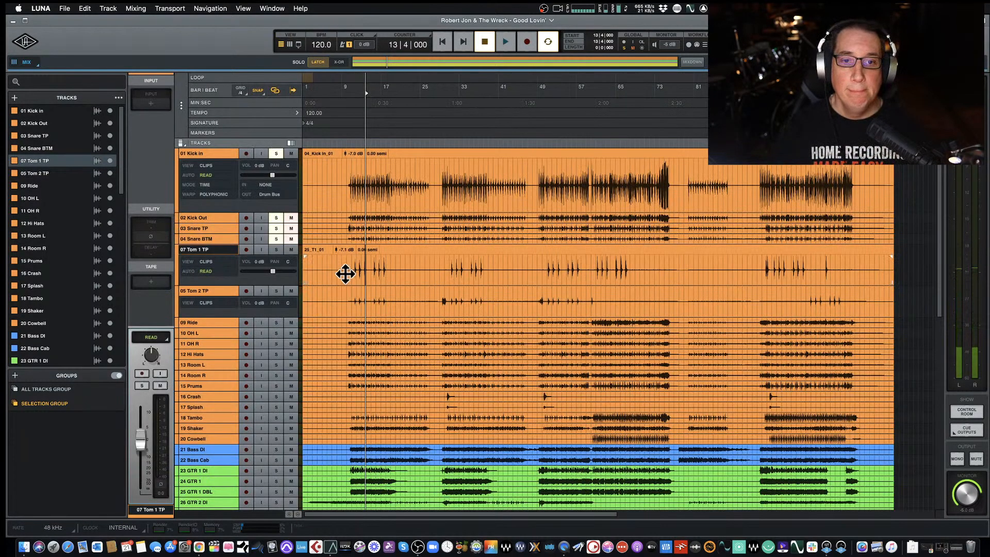
{"action": "left_click_drag", "start_coordinate": [349, 267], "coordinate": [389, 267]}
{"action": "key", "text": "space"}
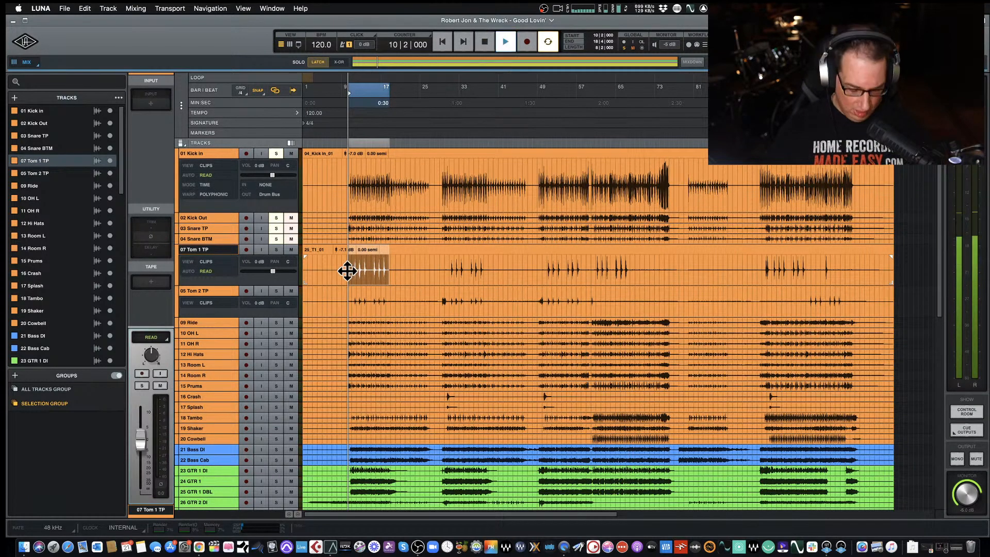
Add 07 Tom 1 TP to the solo in the mixer and raise its fader to about +2.4 dB
{"action": "key", "text": "super+equal"}
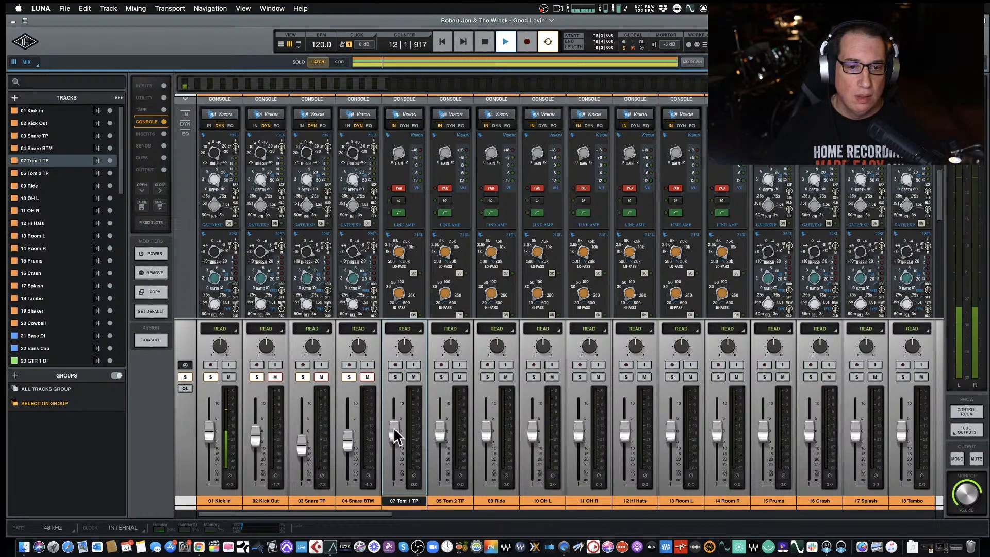
{"action": "left_click", "coordinate": [396, 377]}
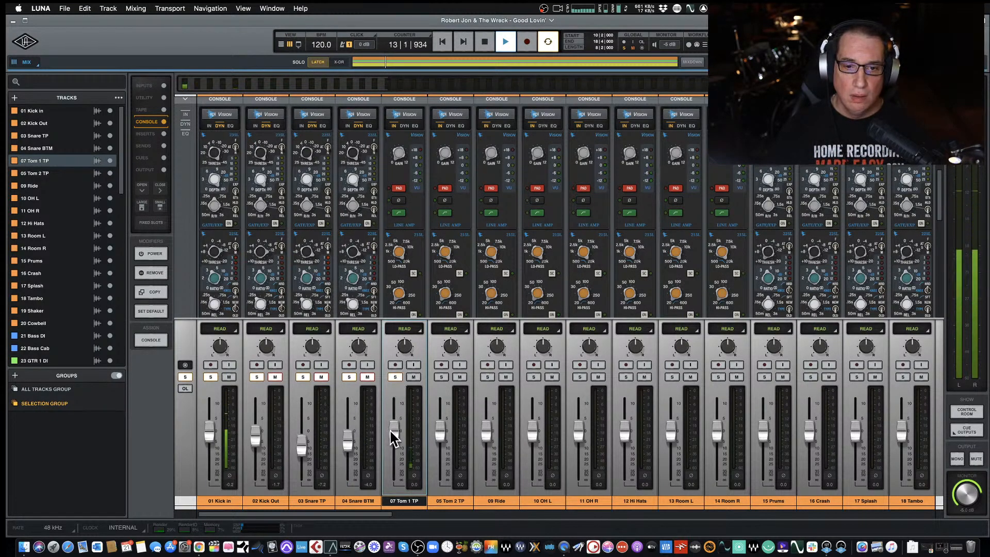
{"action": "left_click_drag", "start_coordinate": [390, 431], "coordinate": [393, 426]}
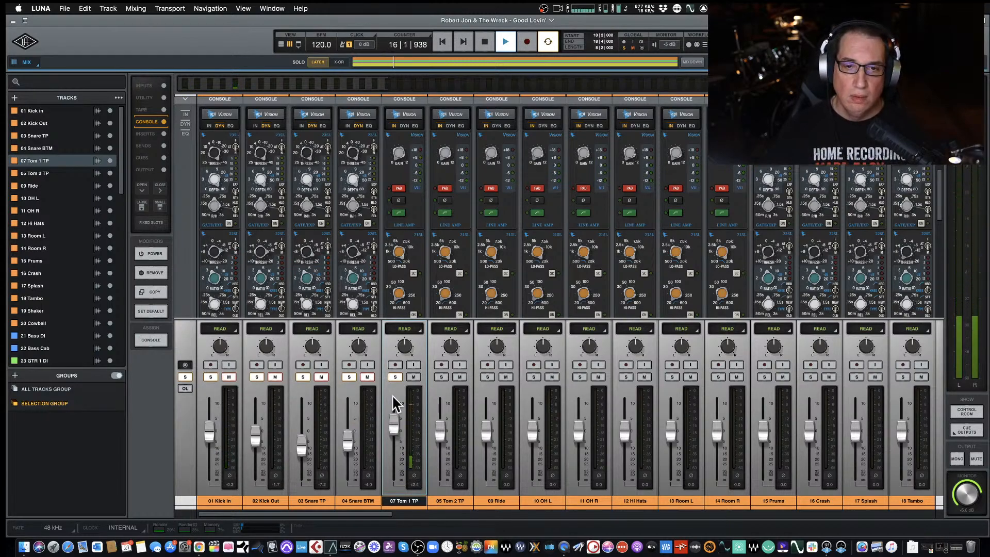
Copy the Studer A800 tape extension from 04 Snare BTM to 07 Tom 1 TP and 05 Tom 2 TP
{"action": "scroll", "coordinate": [397, 222], "scroll_direction": "up", "scroll_amount": 5}
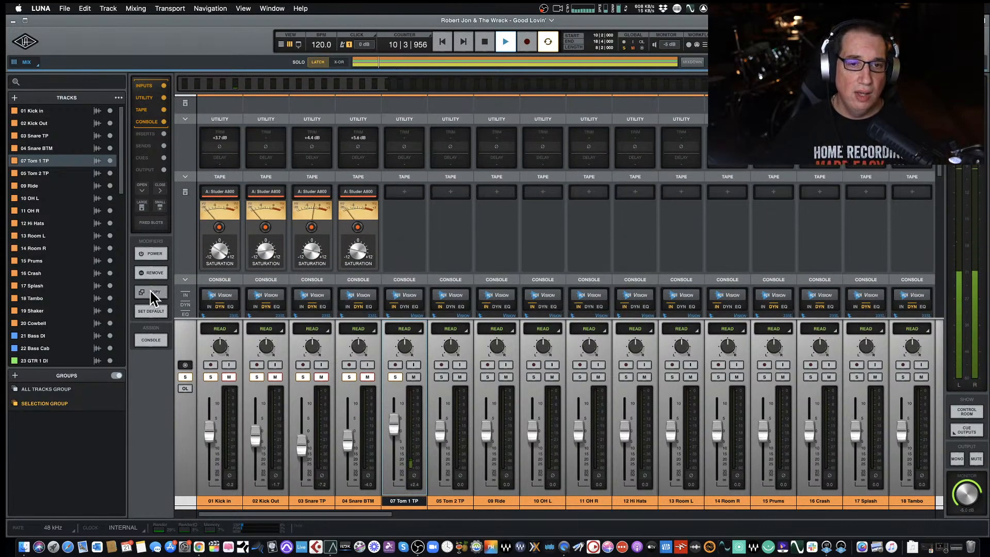
{"action": "left_click", "coordinate": [149, 290]}
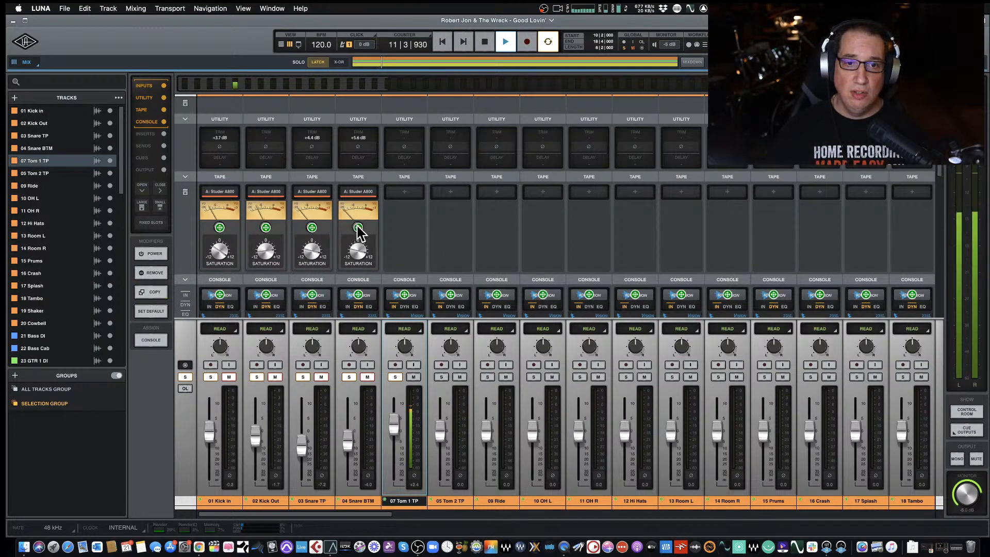
{"action": "left_click", "coordinate": [404, 228]}
{"action": "left_click", "coordinate": [450, 227]}
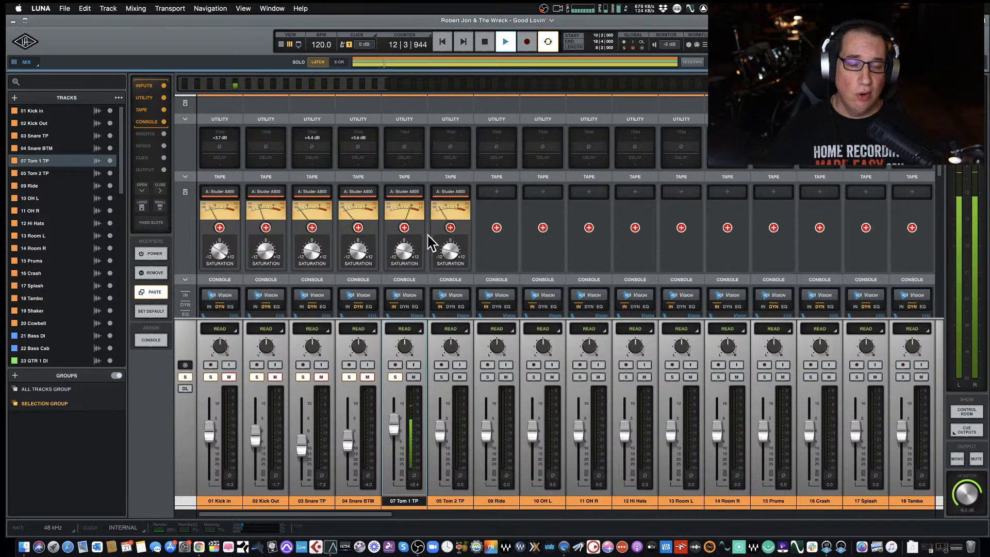
{"action": "left_click", "coordinate": [155, 293]}
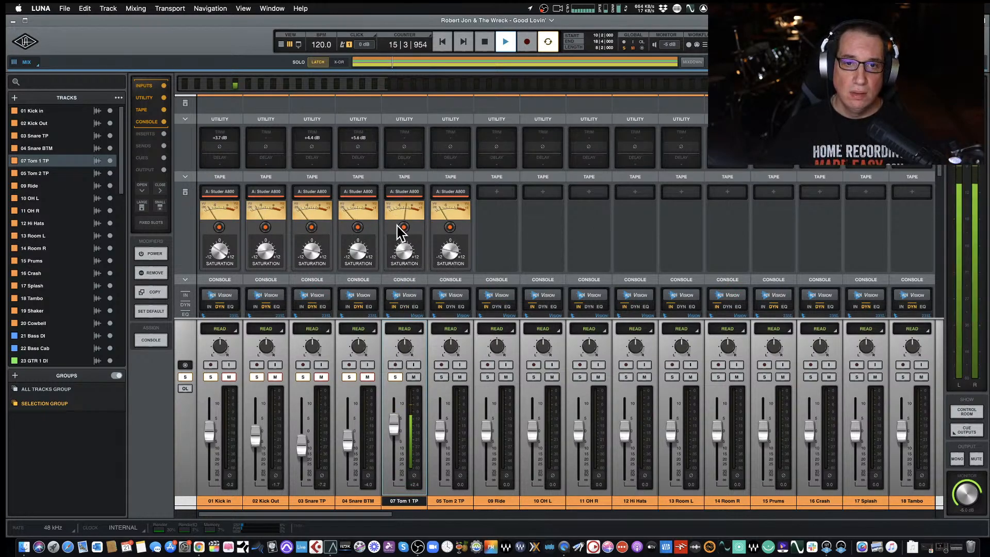
Show the API Vision dynamics section on the 07 Tom 1 TP channel, and switch the strip to its EQ section
{"action": "scroll", "coordinate": [403, 232], "scroll_direction": "down", "scroll_amount": 5}
{"action": "scroll", "coordinate": [398, 227], "scroll_direction": "down", "scroll_amount": 3}
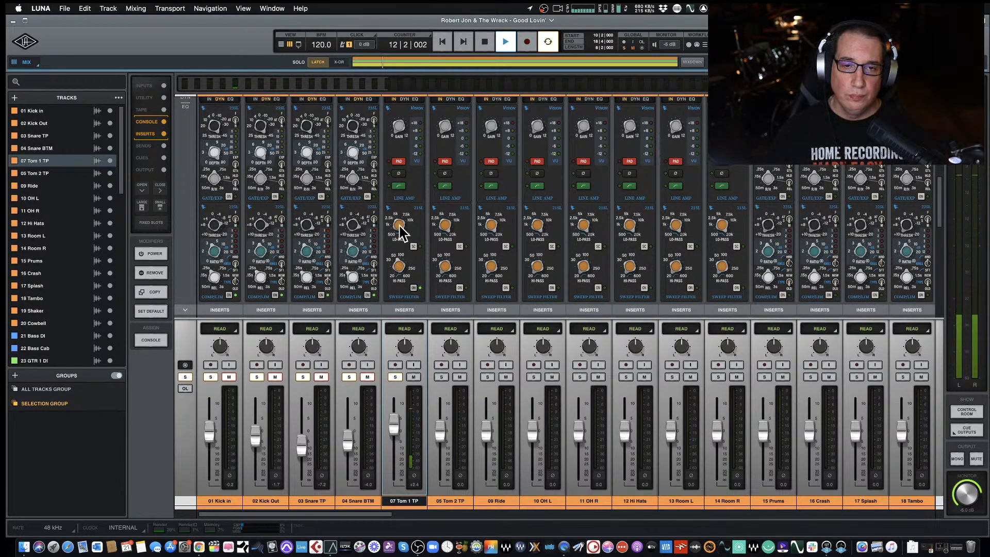
{"action": "scroll", "coordinate": [409, 199], "scroll_direction": "up", "scroll_amount": 2}
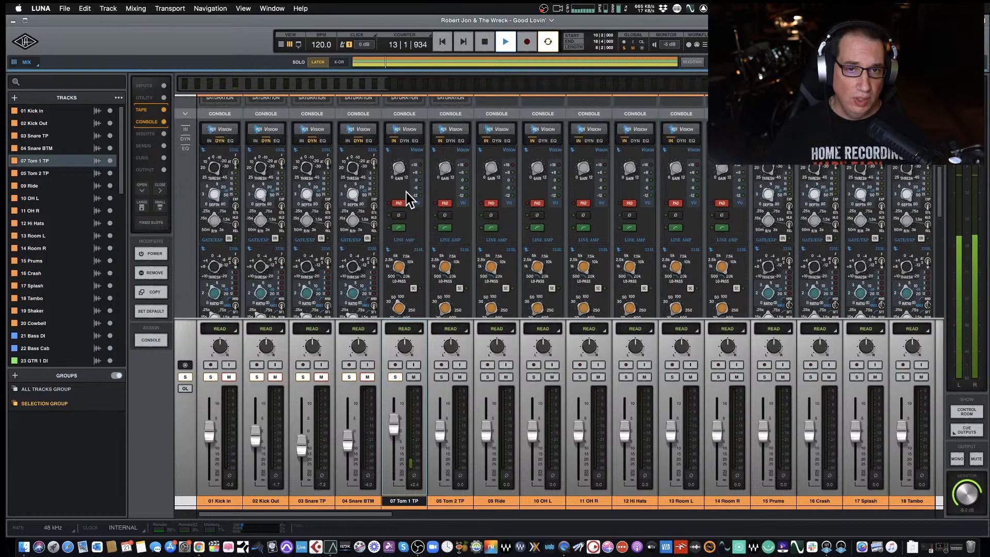
{"action": "left_click", "coordinate": [405, 142]}
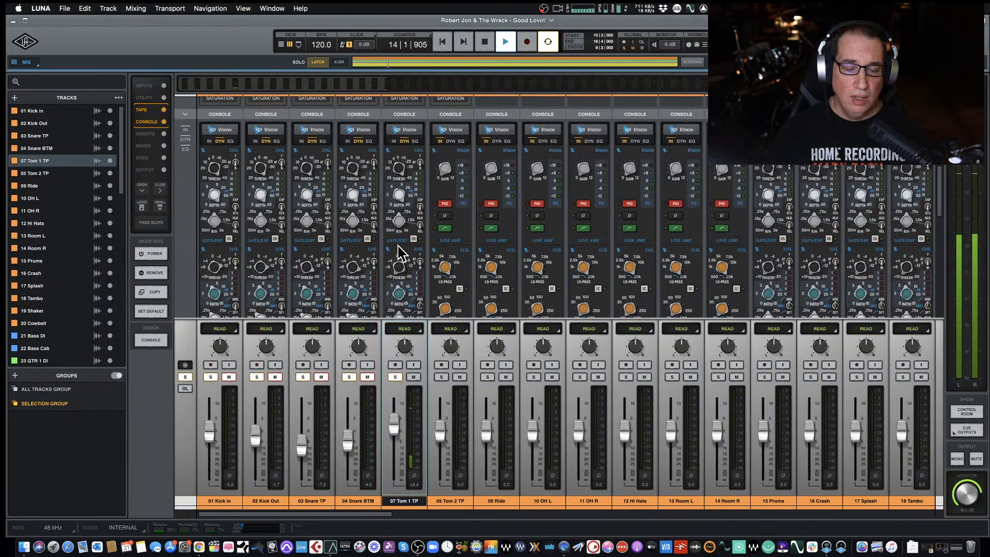
{"action": "scroll", "coordinate": [401, 253], "scroll_direction": "down", "scroll_amount": 3}
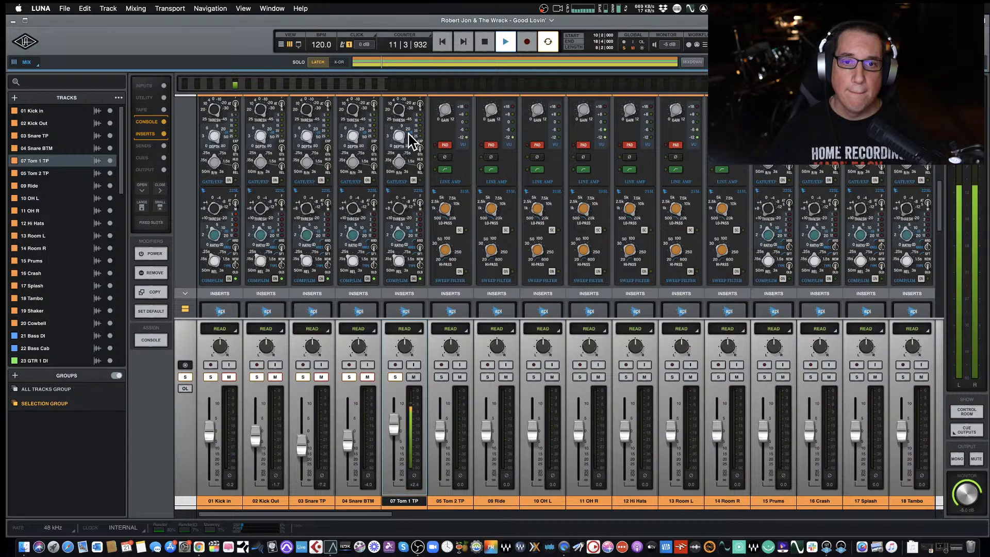
{"action": "scroll", "coordinate": [391, 149], "scroll_direction": "up", "scroll_amount": 3}
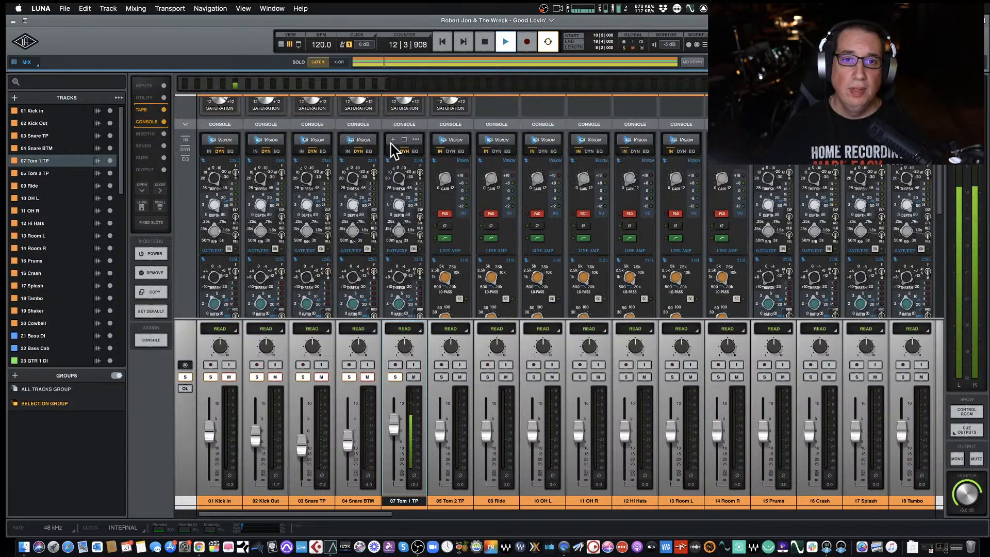
{"action": "left_click", "coordinate": [416, 151]}
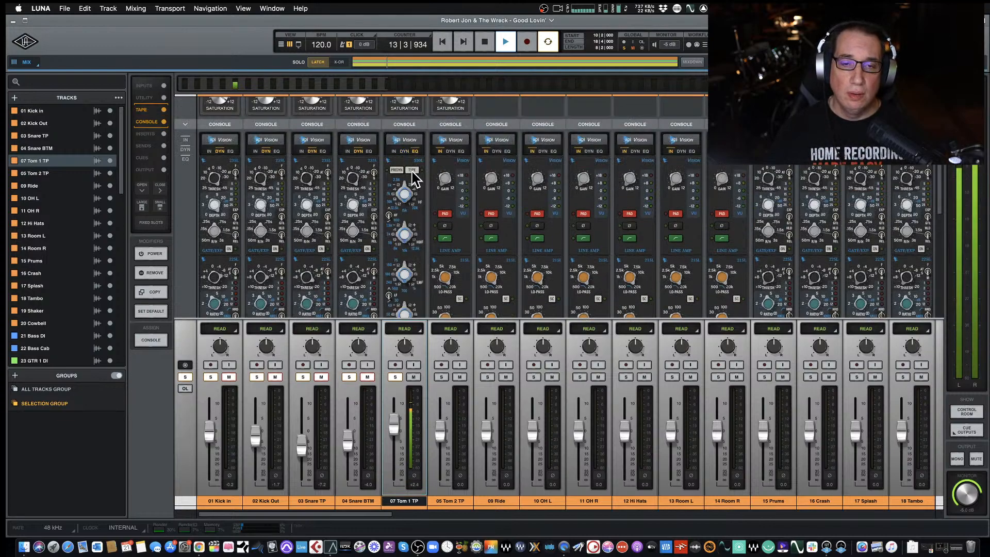
Switch the Tom 1 channel's EQ to the graphic type
{"action": "left_click", "coordinate": [412, 170]}
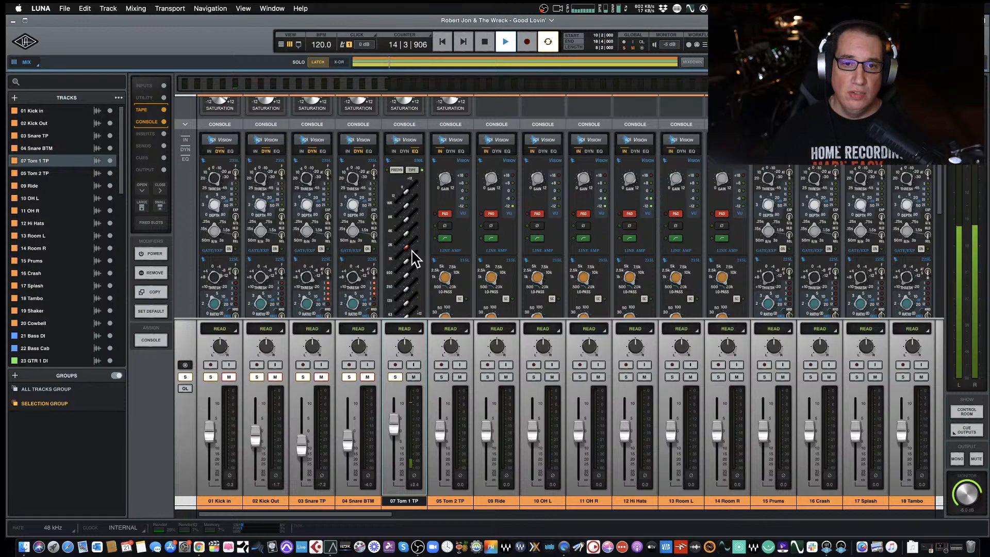
{"action": "scroll", "coordinate": [408, 258], "scroll_direction": "down", "scroll_amount": 3}
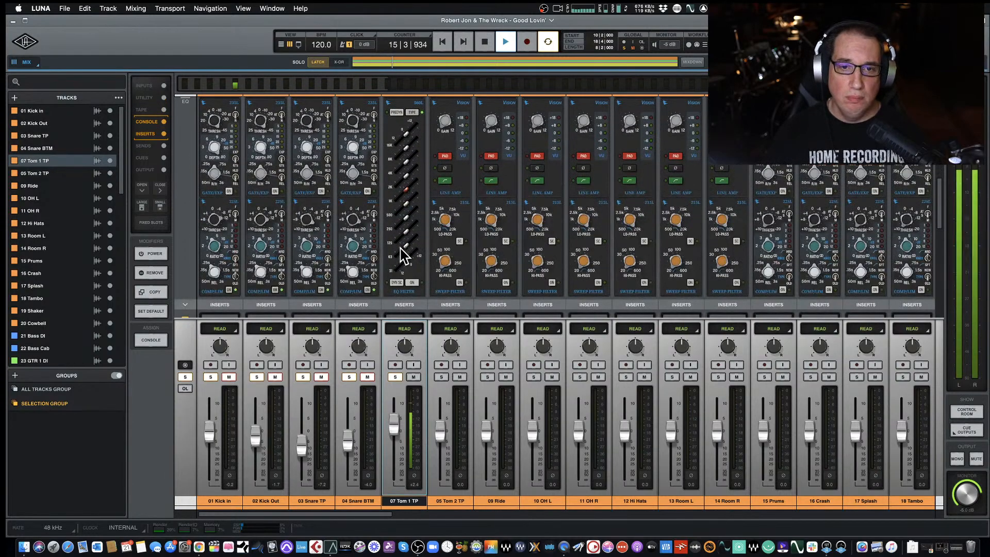
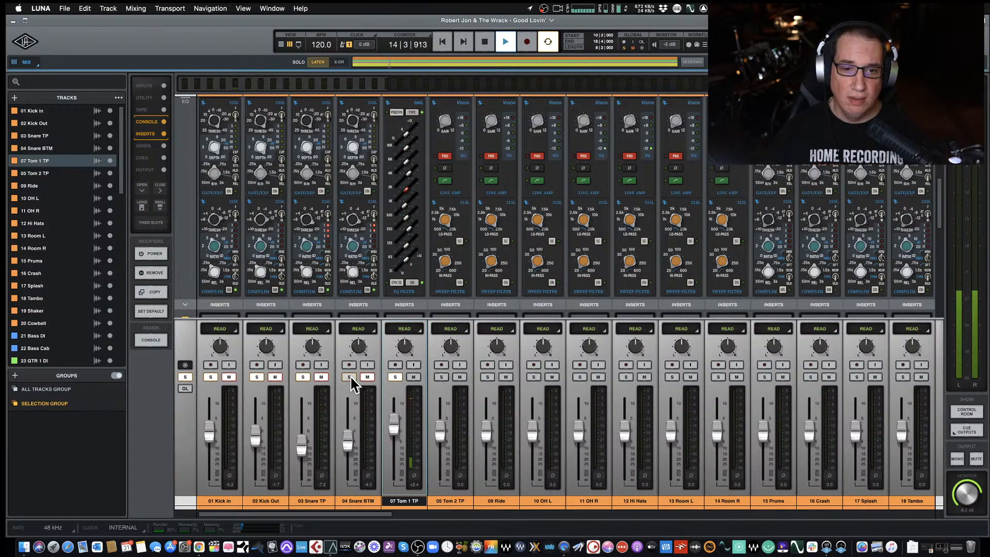
Unmute the Snare BTM, Snare TP, Kick Out and Kick in tracks
{"action": "left_click", "coordinate": [367, 377]}
{"action": "left_click", "coordinate": [321, 377]}
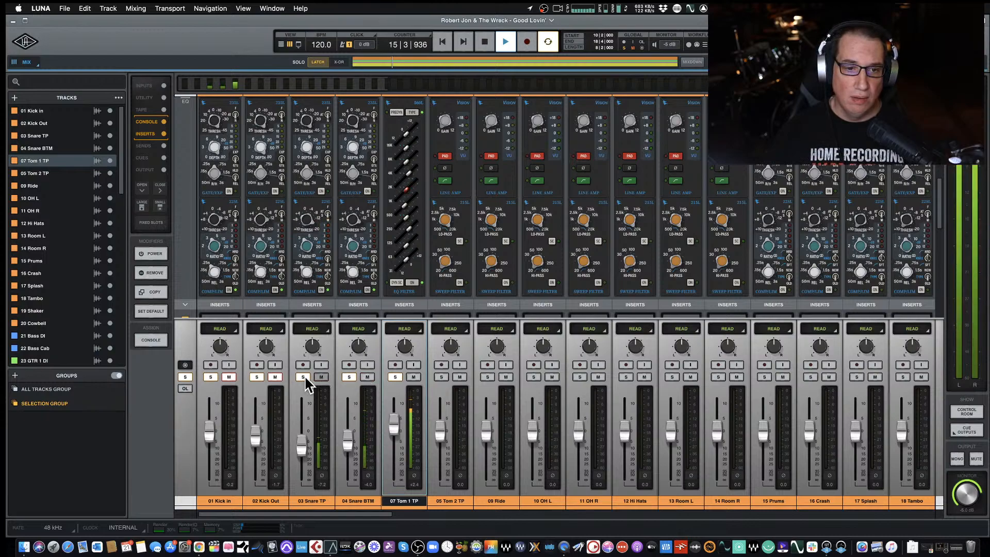
{"action": "left_click", "coordinate": [275, 377]}
{"action": "left_click", "coordinate": [229, 377]}
Lower the Tom 1 fader to about -3 dB against the kick and snare, and stop playback
{"action": "left_click_drag", "start_coordinate": [394, 427], "coordinate": [391, 432]}
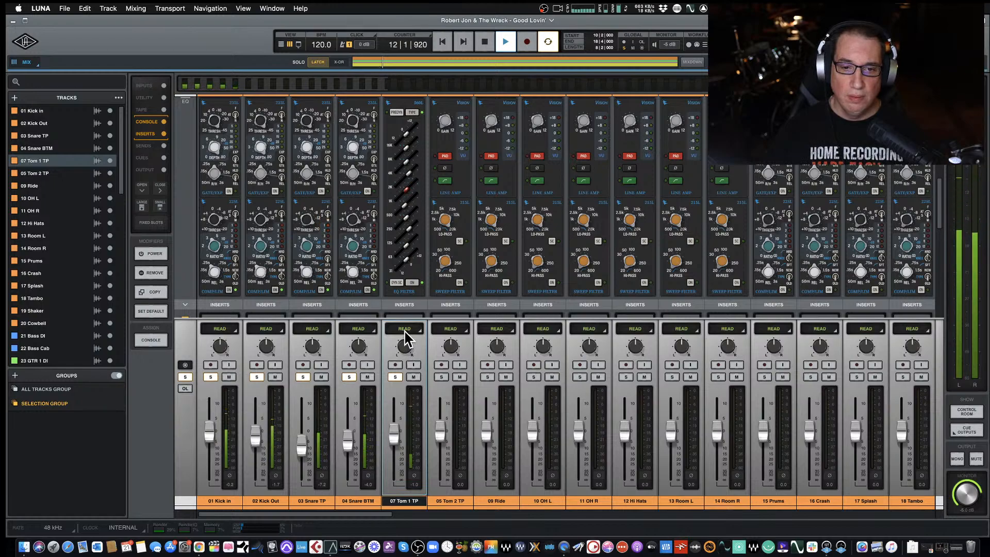
{"action": "left_click_drag", "start_coordinate": [392, 435], "coordinate": [394, 442]}
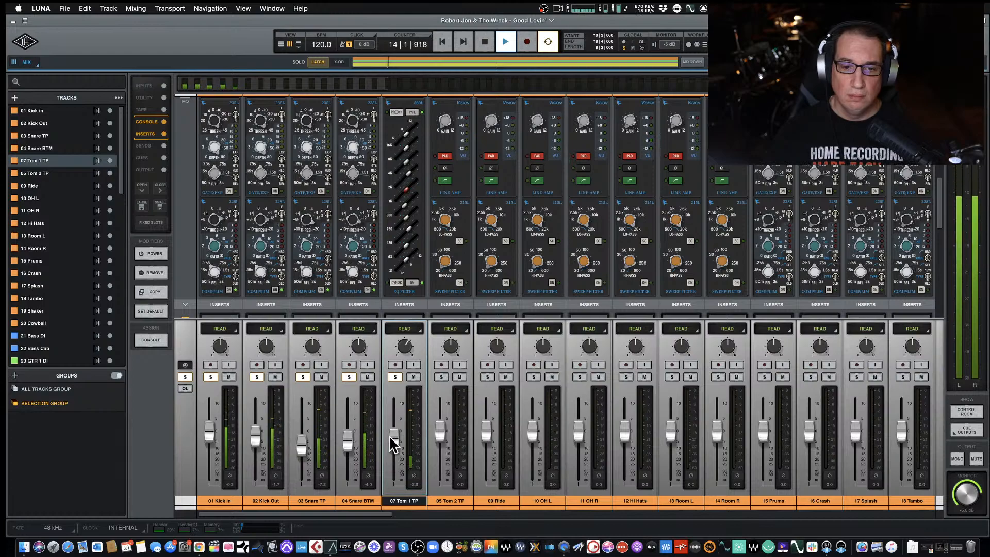
{"action": "key", "text": "space"}
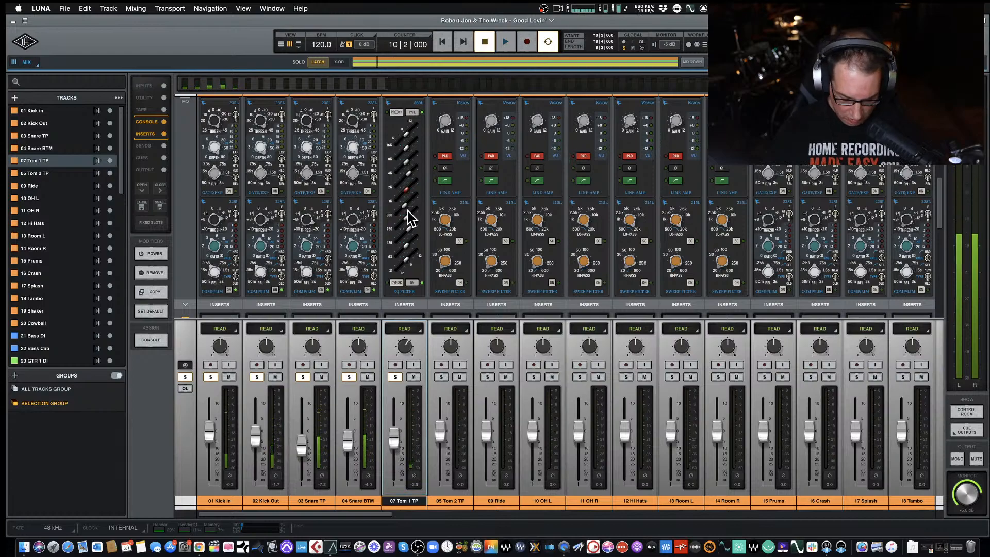
Solo Tom 2 and mute the Tom 1, snare and kick tracks to play Tom 2 on its own
{"action": "key", "text": "super+equal"}
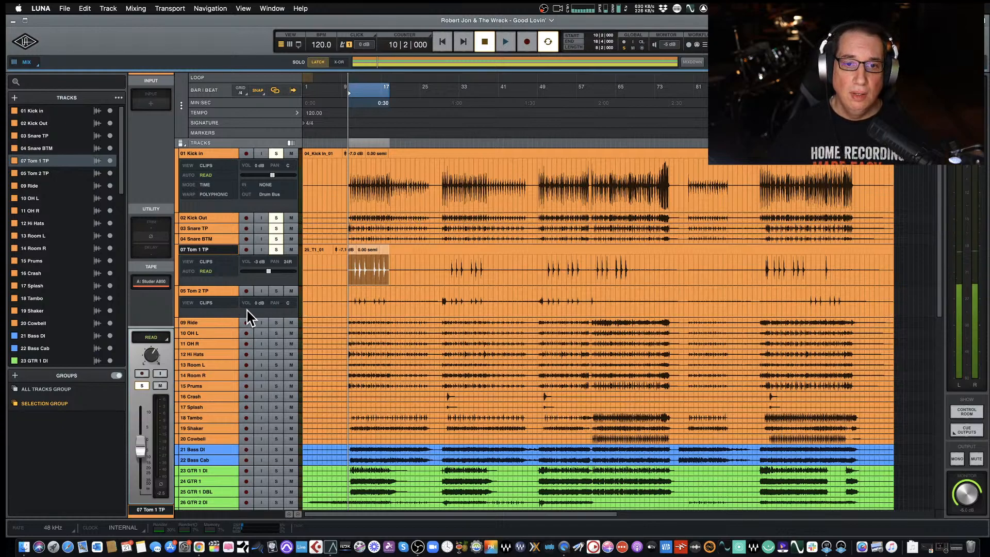
{"action": "key", "text": "super+equal"}
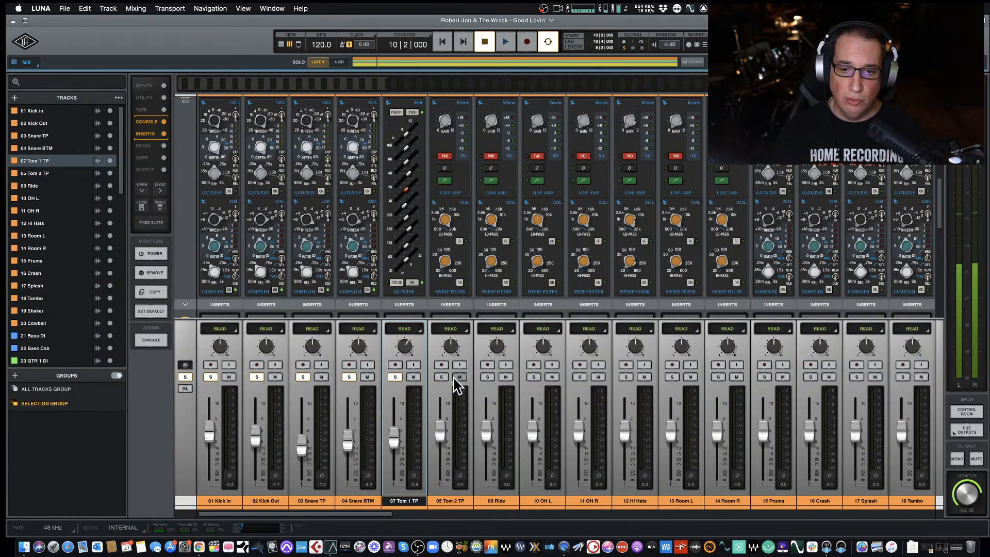
{"action": "left_click", "coordinate": [414, 377]}
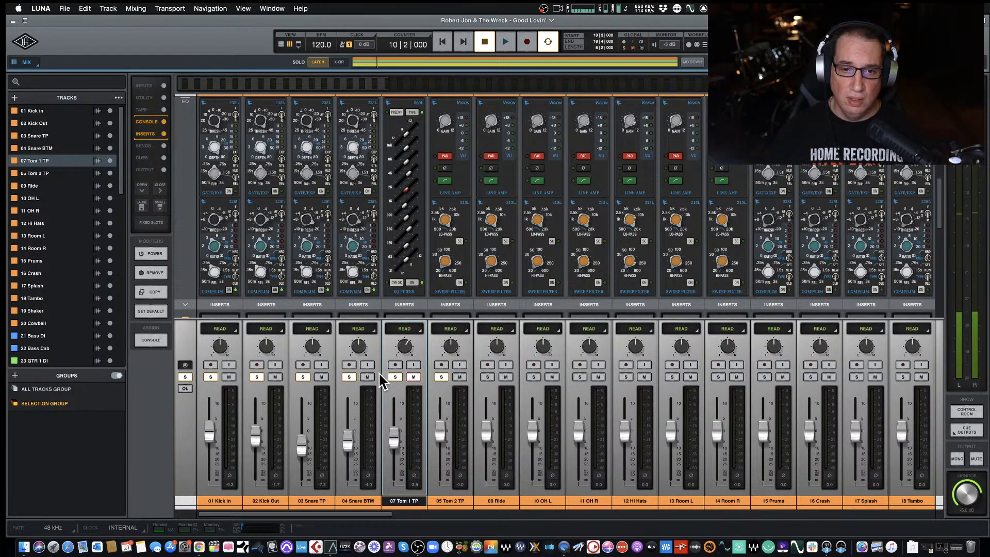
{"action": "key", "text": "space"}
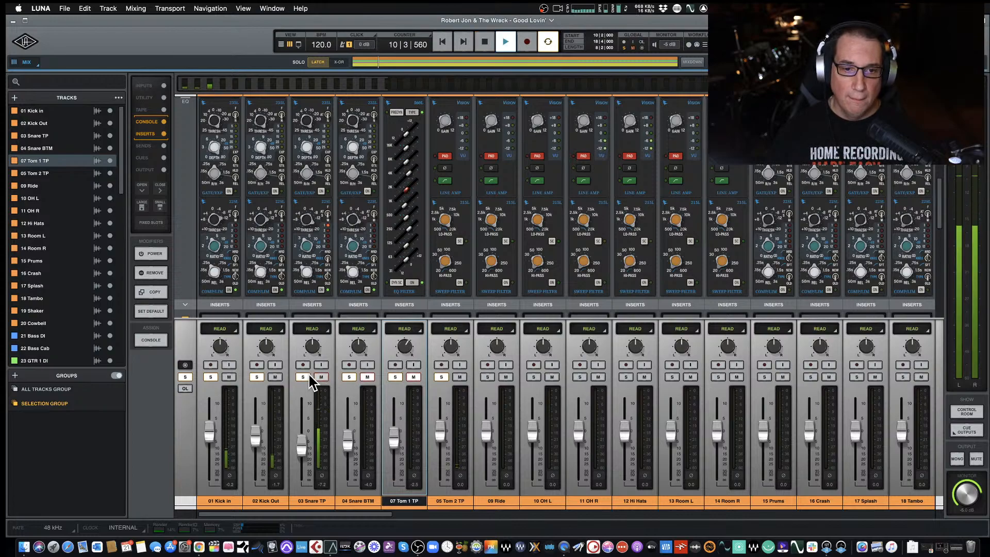
{"action": "left_click", "coordinate": [229, 377]}
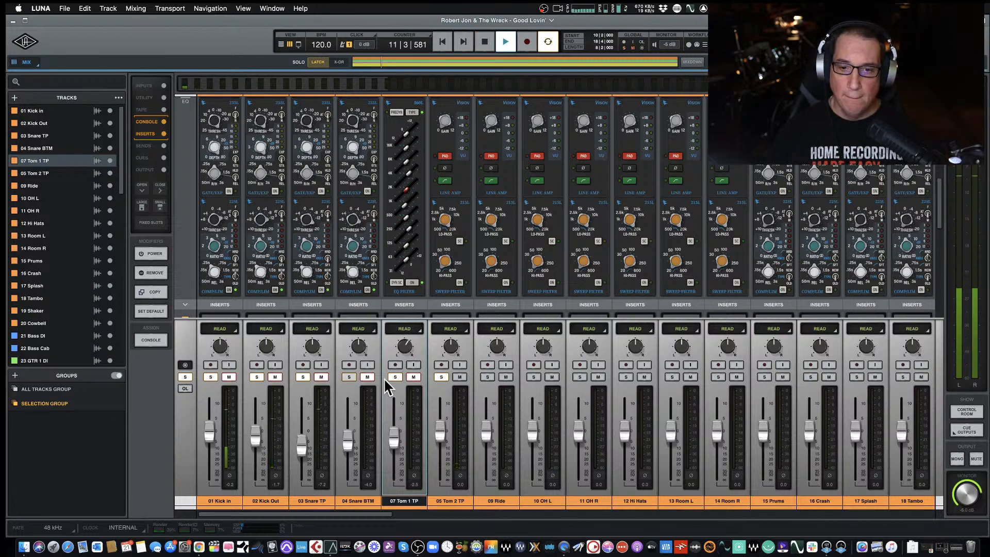
Raise the Tom 2 fader to about +6 dB and show the input section of the Tom 1 console strip
{"action": "left_click_drag", "start_coordinate": [441, 434], "coordinate": [445, 422]}
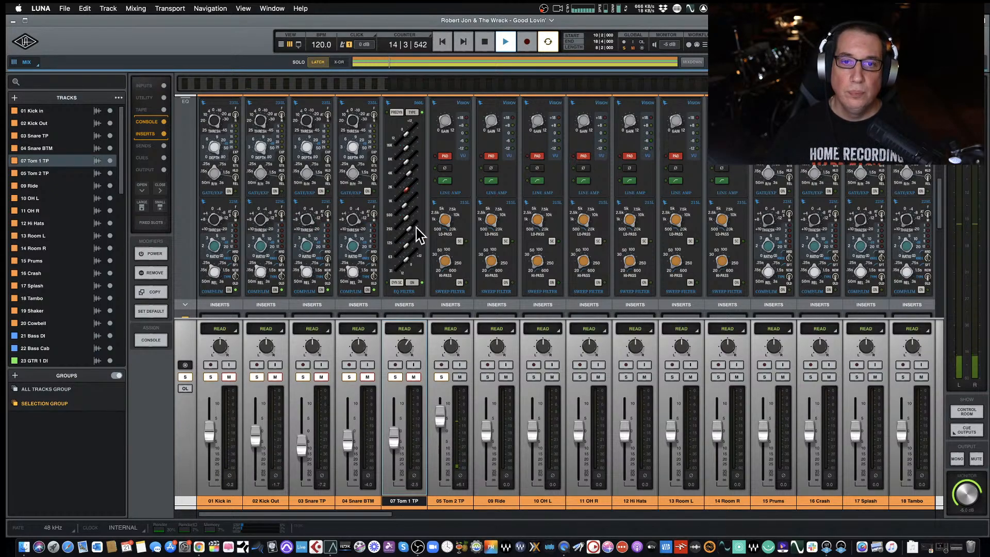
{"action": "scroll", "coordinate": [416, 211], "scroll_direction": "up", "scroll_amount": 3}
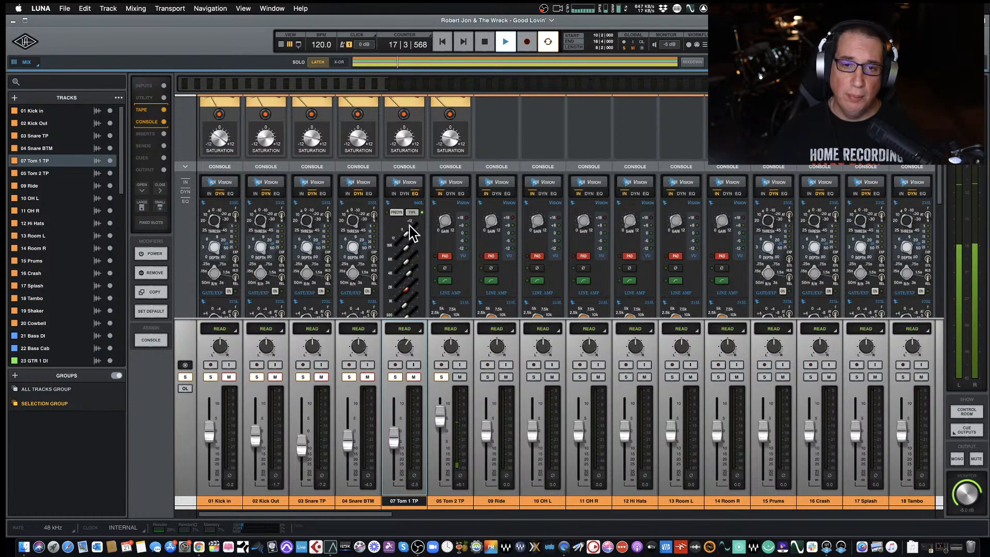
{"action": "left_click", "coordinate": [396, 193]}
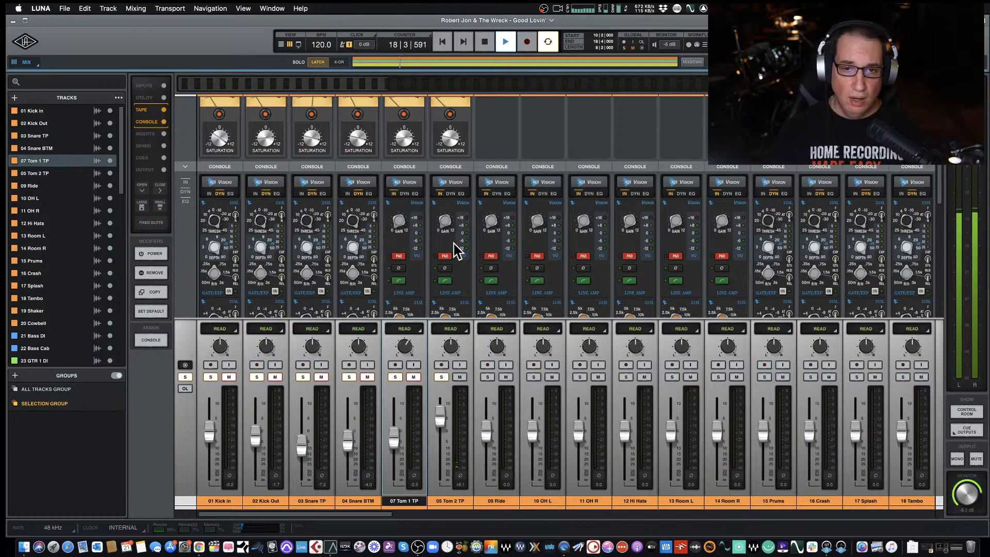
Set the utility trim on the Tom 2 channel to +5.6 dB
{"action": "scroll", "coordinate": [454, 227], "scroll_direction": "up", "scroll_amount": 3}
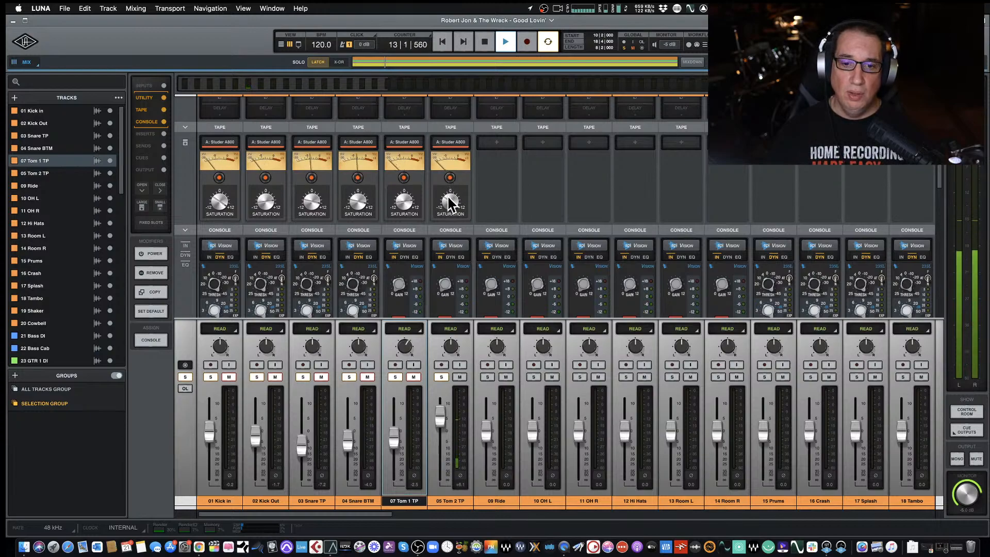
{"action": "scroll", "coordinate": [451, 191], "scroll_direction": "up", "scroll_amount": 1}
{"action": "scroll", "coordinate": [450, 192], "scroll_direction": "up", "scroll_amount": 2}
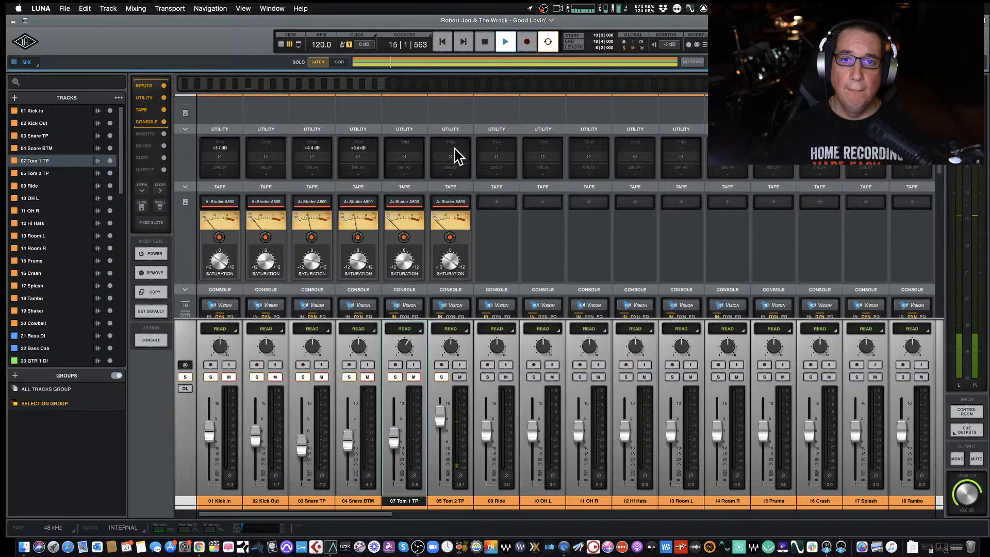
{"action": "left_click_drag", "start_coordinate": [452, 149], "coordinate": [457, 149]}
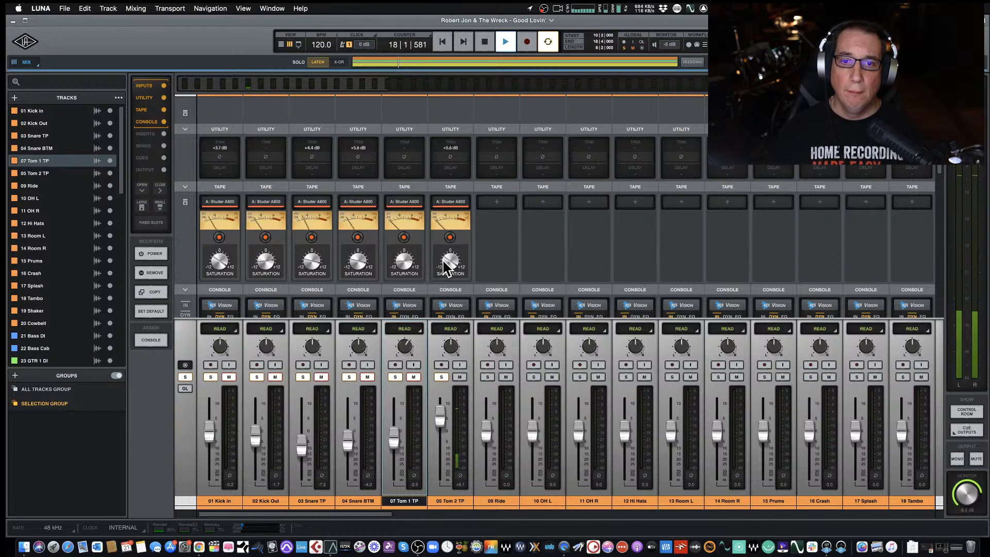
Engage the sweep filter in the Tom 2 channel's console strip
{"action": "scroll", "coordinate": [447, 265], "scroll_direction": "down", "scroll_amount": 3}
{"action": "scroll", "coordinate": [446, 264], "scroll_direction": "down", "scroll_amount": 3}
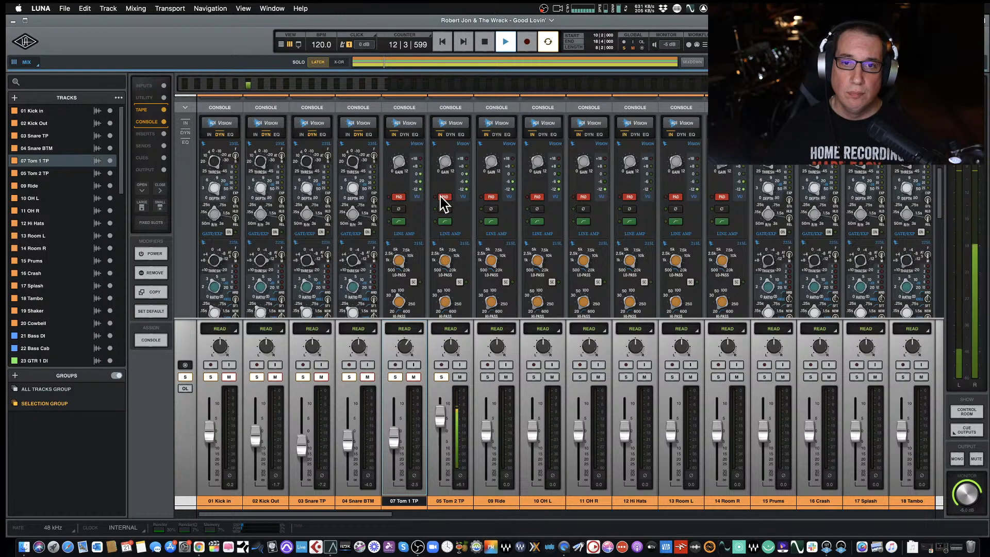
{"action": "scroll", "coordinate": [439, 247], "scroll_direction": "down", "scroll_amount": 3}
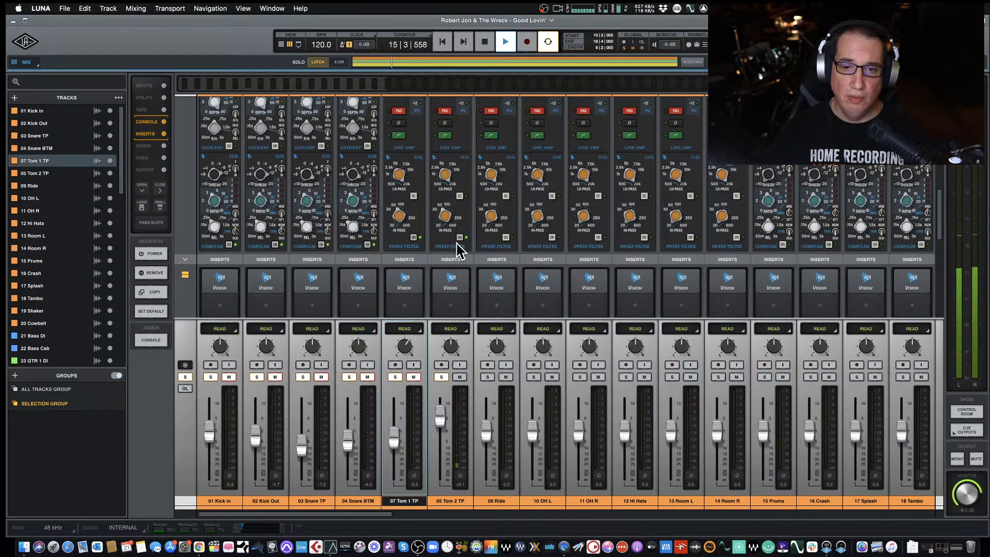
Show the dynamics section on both tom channels and engage the compressor on Tom 2
{"action": "scroll", "coordinate": [457, 248], "scroll_direction": "up", "scroll_amount": 3}
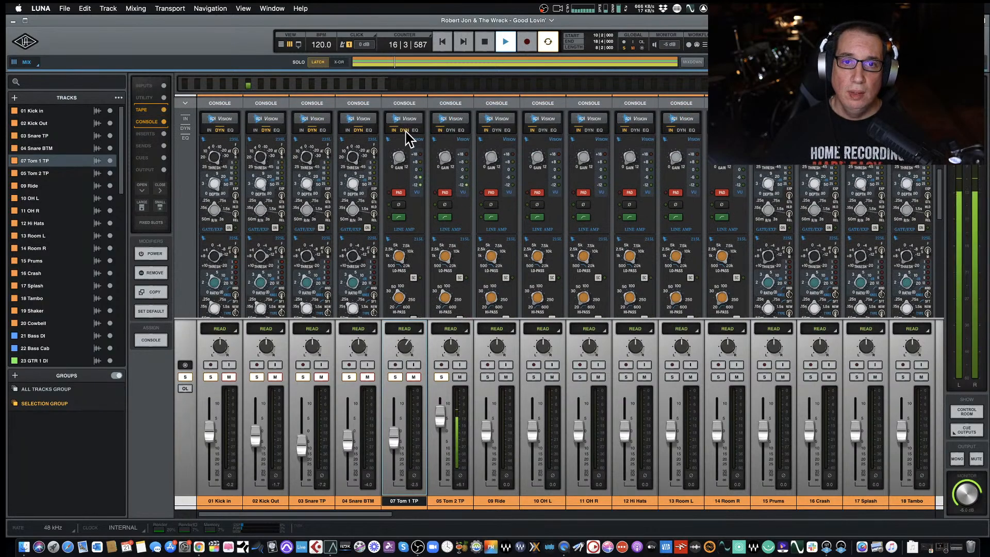
{"action": "left_click", "coordinate": [405, 130]}
{"action": "left_click", "coordinate": [451, 130]}
{"action": "scroll", "coordinate": [453, 178], "scroll_direction": "down", "scroll_amount": 3}
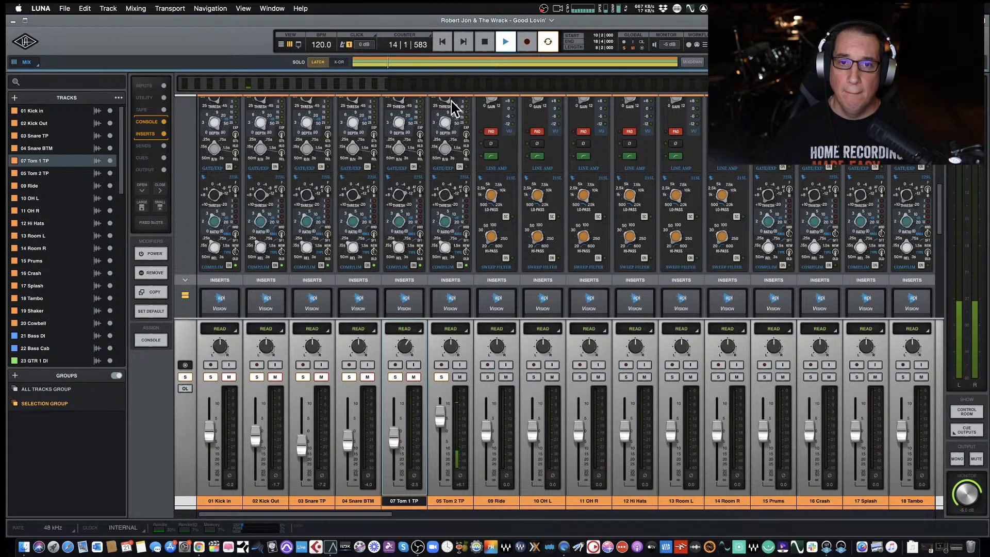
Switch the Tom 2 EQ to the graphic type, enable it, and return the channel to its dynamics section
{"action": "scroll", "coordinate": [445, 217], "scroll_direction": "up", "scroll_amount": 5}
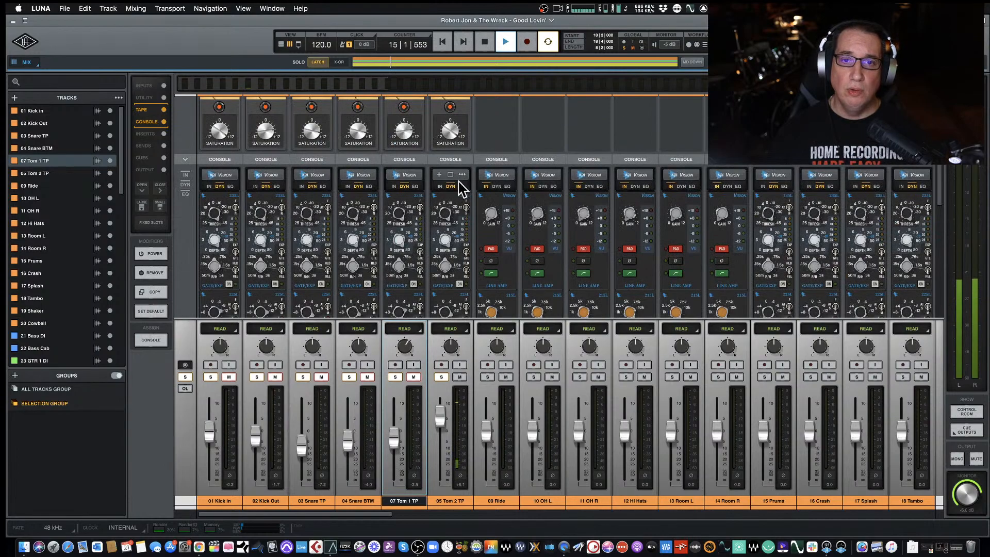
{"action": "left_click", "coordinate": [461, 187]}
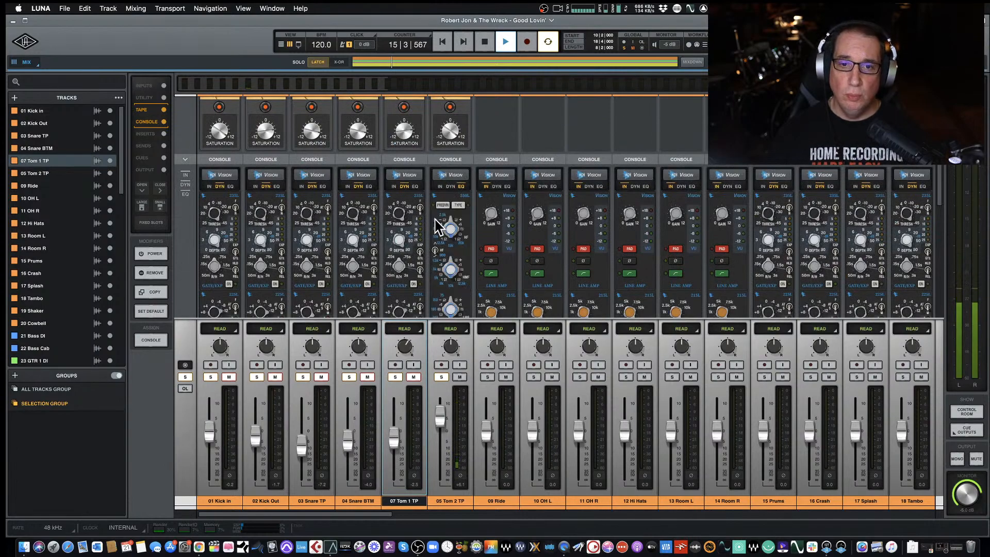
{"action": "left_click", "coordinate": [458, 205]}
{"action": "scroll", "coordinate": [456, 211], "scroll_direction": "down", "scroll_amount": 5}
{"action": "scroll", "coordinate": [457, 208], "scroll_direction": "down", "scroll_amount": 3}
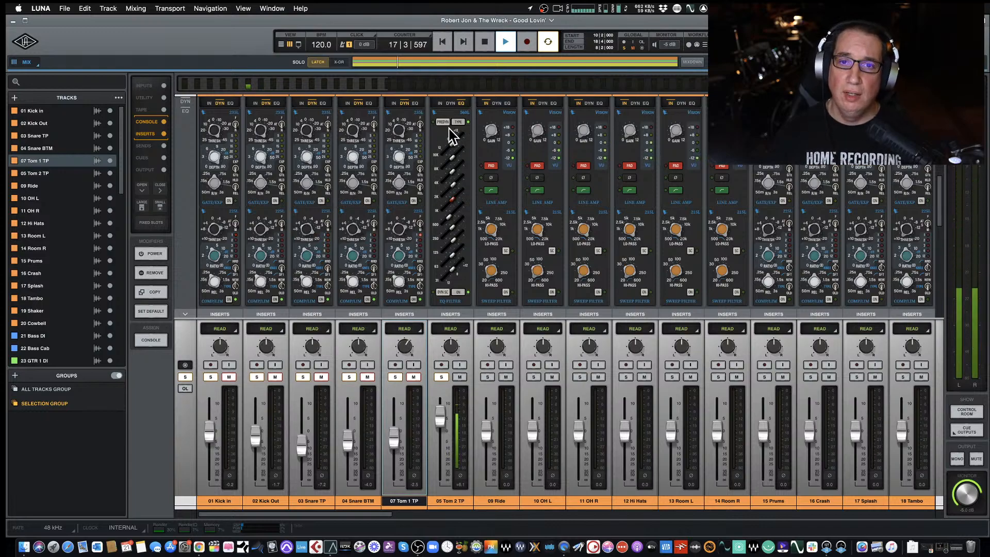
{"action": "scroll", "coordinate": [453, 133], "scroll_direction": "up", "scroll_amount": 3}
{"action": "left_click", "coordinate": [450, 172]}
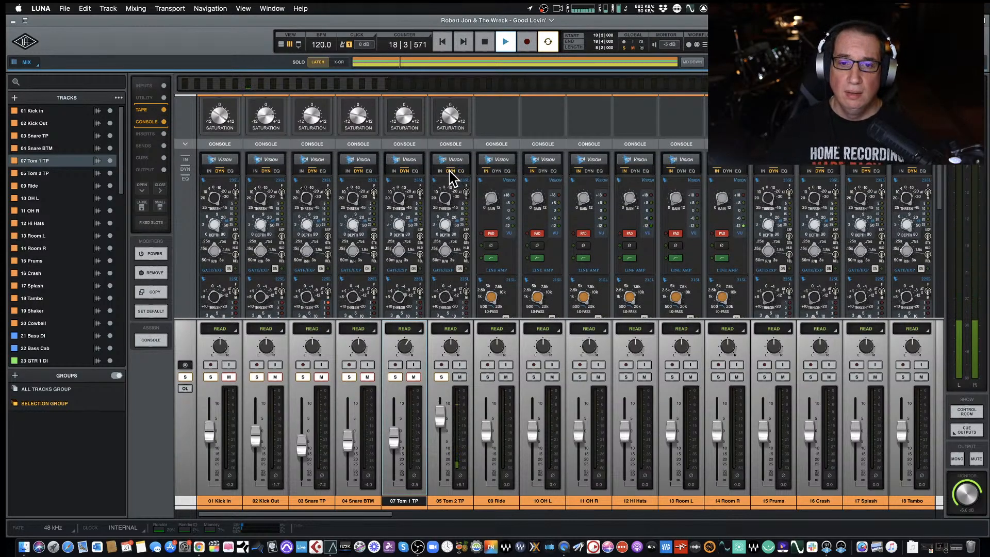
Unmute the Tom 1, Snare BTM, Snare TP, Kick Out and Kick in tracks
{"action": "left_click", "coordinate": [413, 377]}
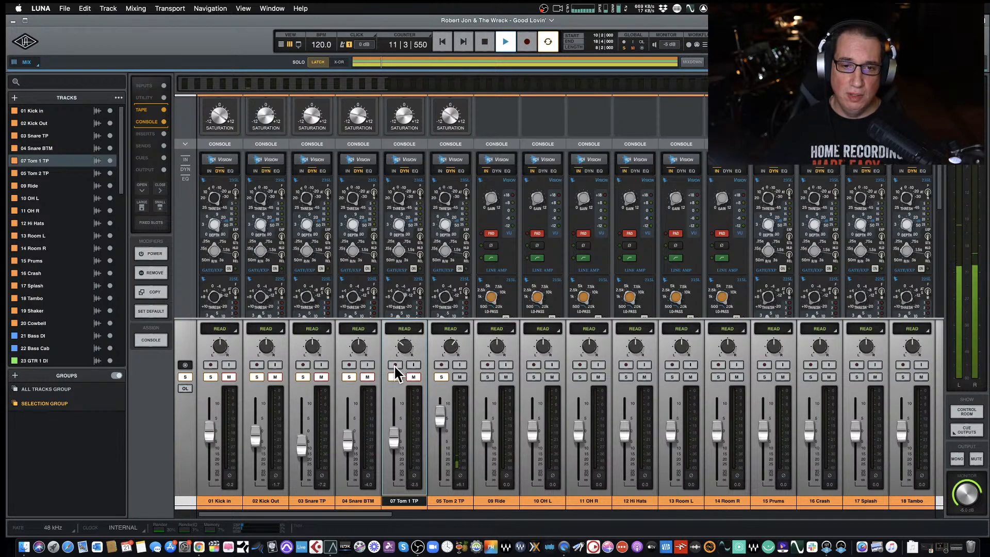
{"action": "left_click", "coordinate": [413, 379]}
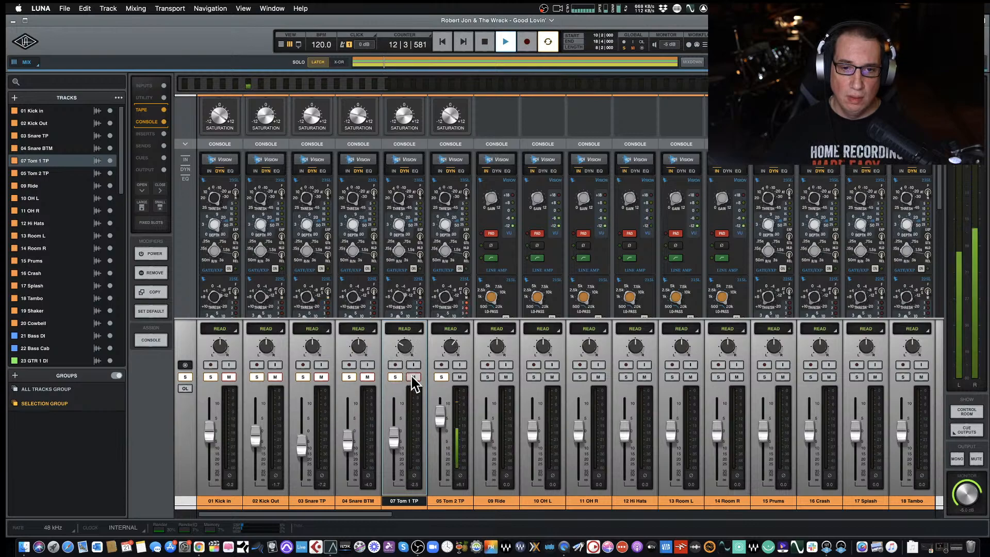
{"action": "left_click", "coordinate": [367, 378]}
{"action": "left_click", "coordinate": [321, 377]}
{"action": "left_click", "coordinate": [276, 378]}
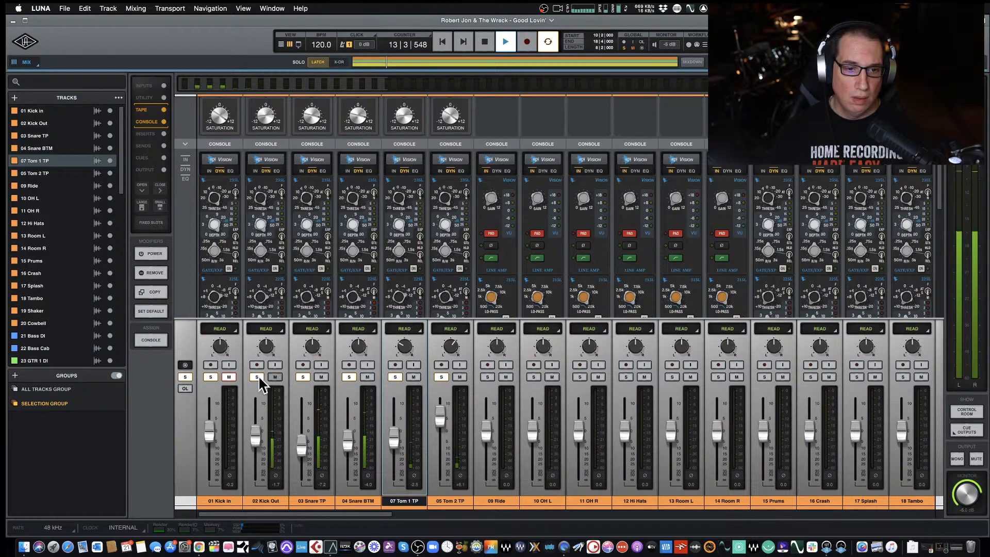
{"action": "left_click", "coordinate": [229, 377]}
Lower the Tom 2 fader to about +0.8 dB within the drum mix, and stop playback
{"action": "mouse_move", "coordinate": [446, 423]}
{"action": "left_mouse_down"}
{"action": "mouse_move", "coordinate": [442, 436]}
{"action": "mouse_move", "coordinate": [392, 439]}
{"action": "mouse_move", "coordinate": [438, 429]}
{"action": "left_mouse_up"}
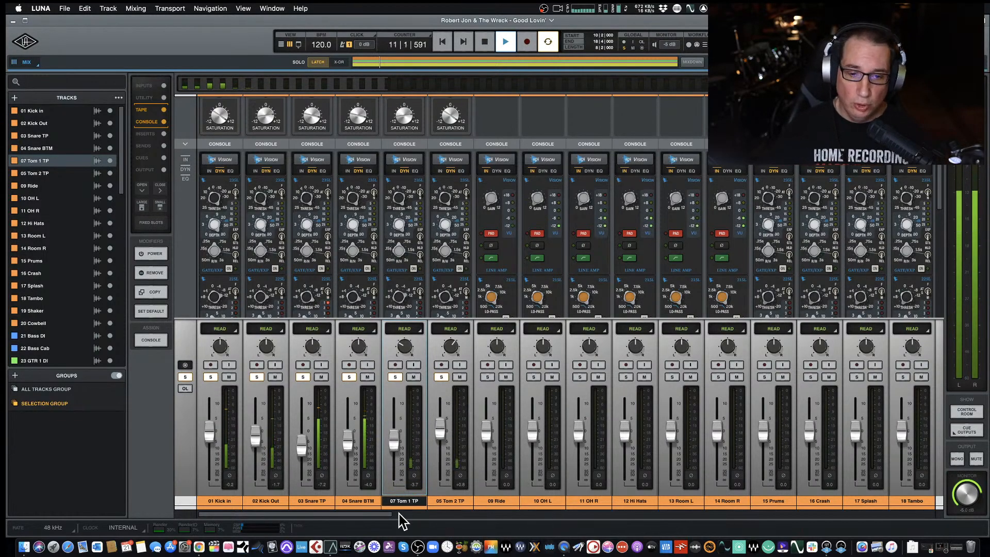
{"action": "left_click_drag", "start_coordinate": [375, 514], "coordinate": [401, 515]}
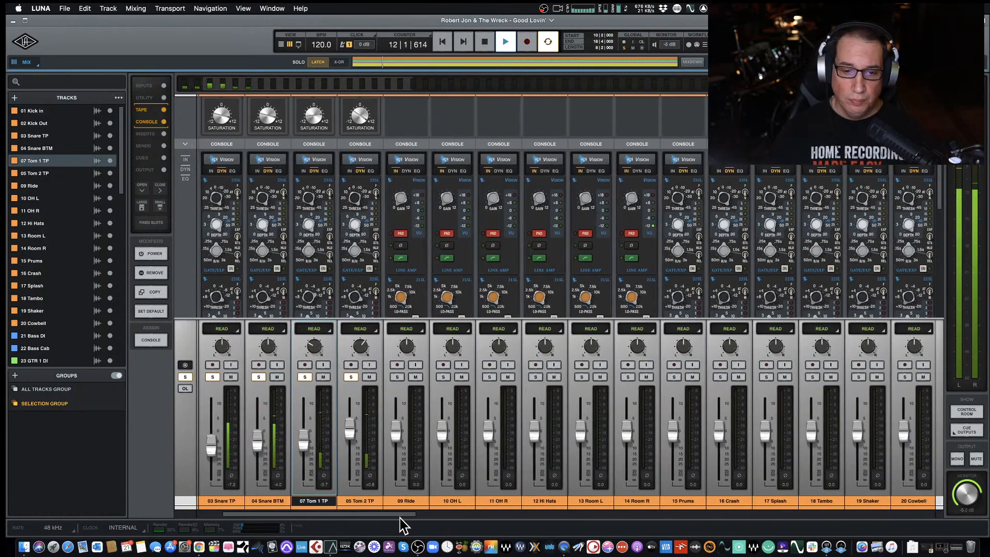
{"action": "key", "text": "space"}
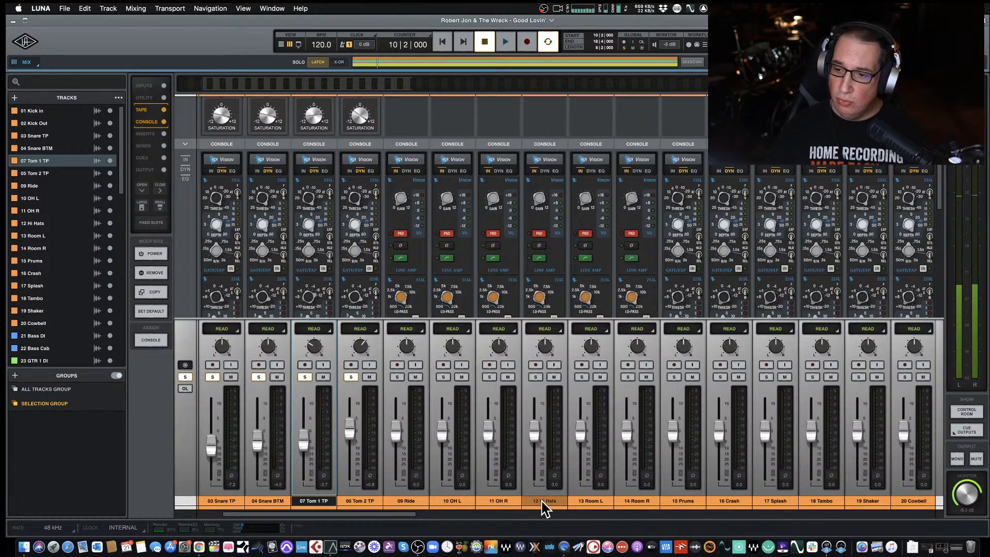
Move the Hi Hats channel between Snare BTM and Tom 1 in the mixer
{"action": "left_click_drag", "start_coordinate": [546, 501], "coordinate": [316, 490]}
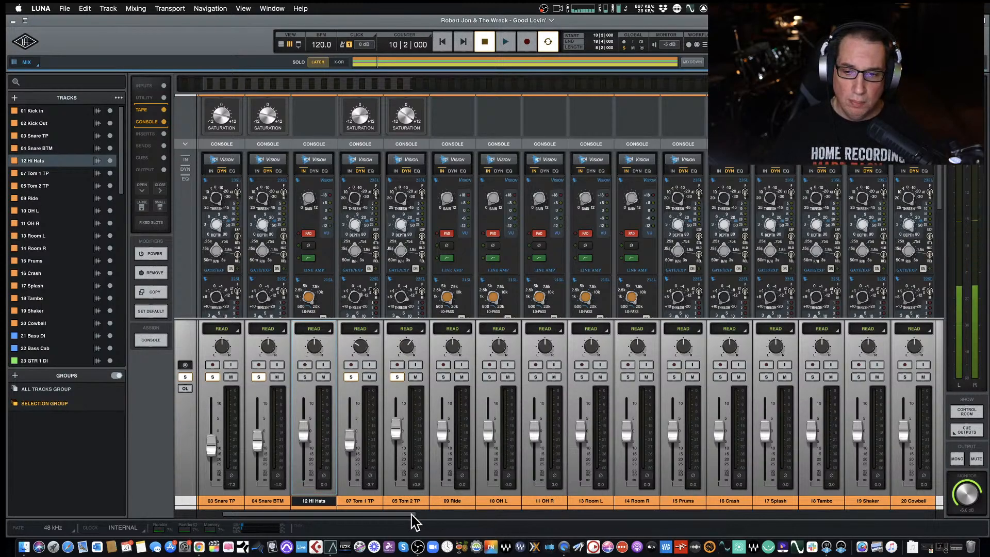
{"action": "scroll", "coordinate": [413, 521], "scroll_direction": "right", "scroll_amount": 10}
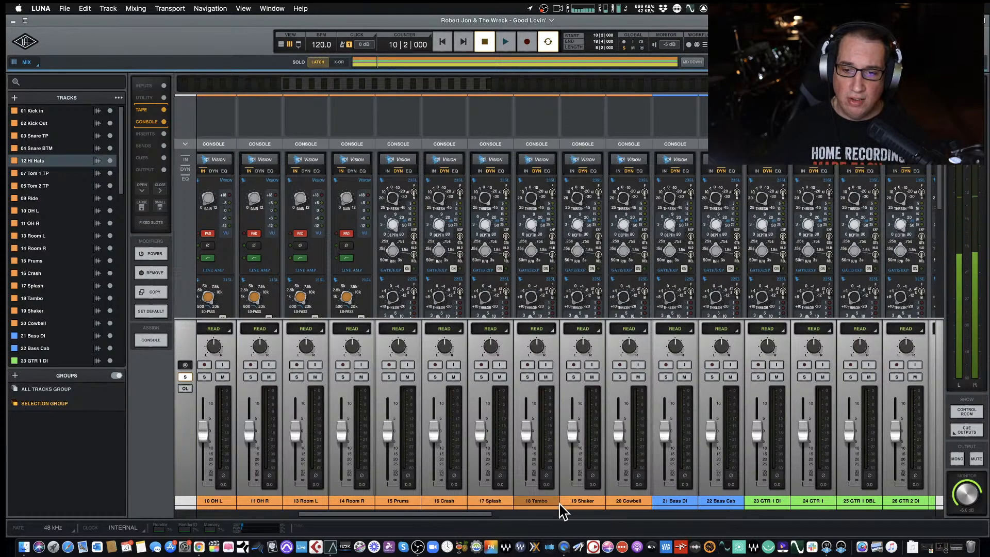
{"action": "scroll", "coordinate": [452, 520], "scroll_direction": "left", "scroll_amount": 12}
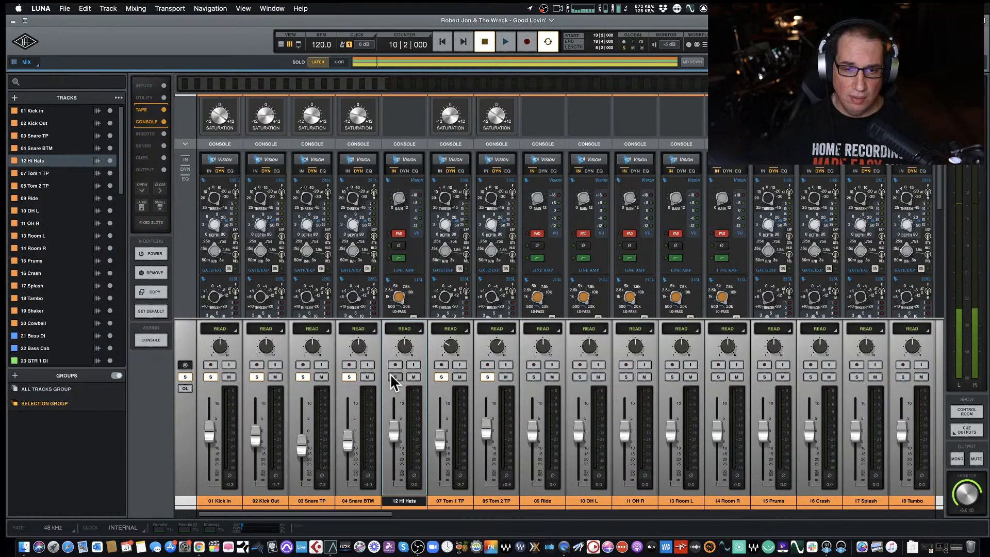
Set the loop range from bar 10 to about bar 27 across the Snare BTM and Hi Hats tracks, and start playback
{"action": "key", "text": "super+equal"}
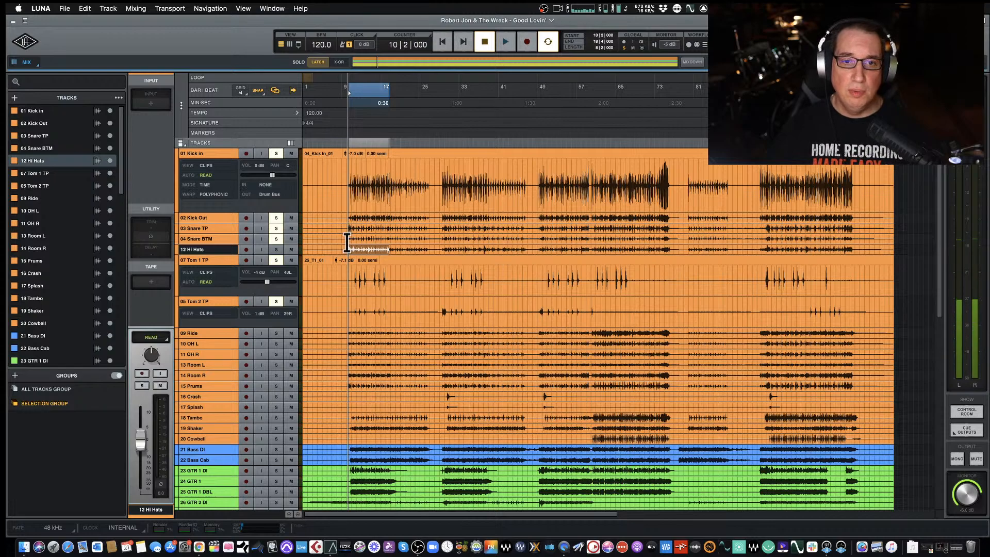
{"action": "left_click_drag", "start_coordinate": [348, 238], "coordinate": [434, 248]}
{"action": "key", "text": "space"}
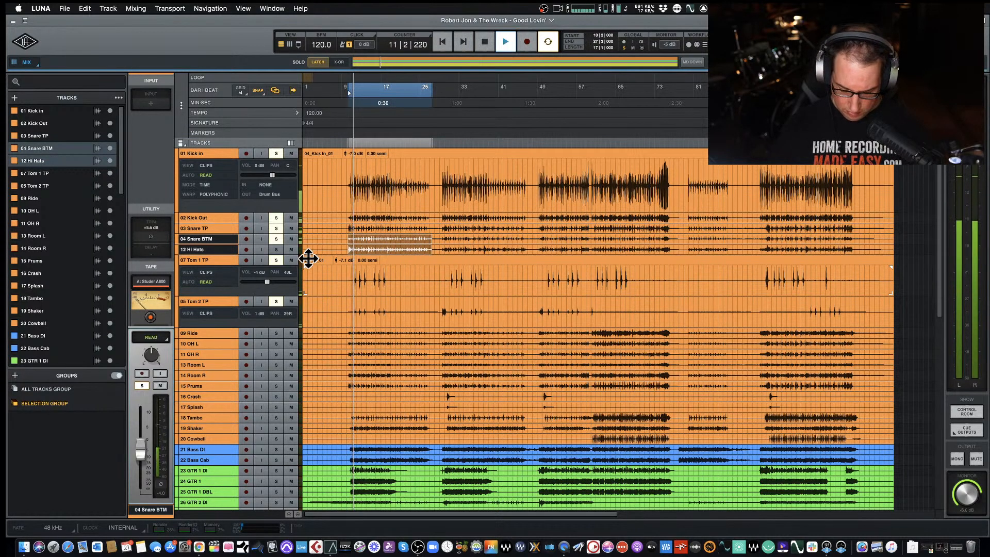
Add Hi Hats to the soloed drum tracks in the mixer and select only that channel
{"action": "key", "text": "super+equal"}
{"action": "left_click", "coordinate": [395, 377]}
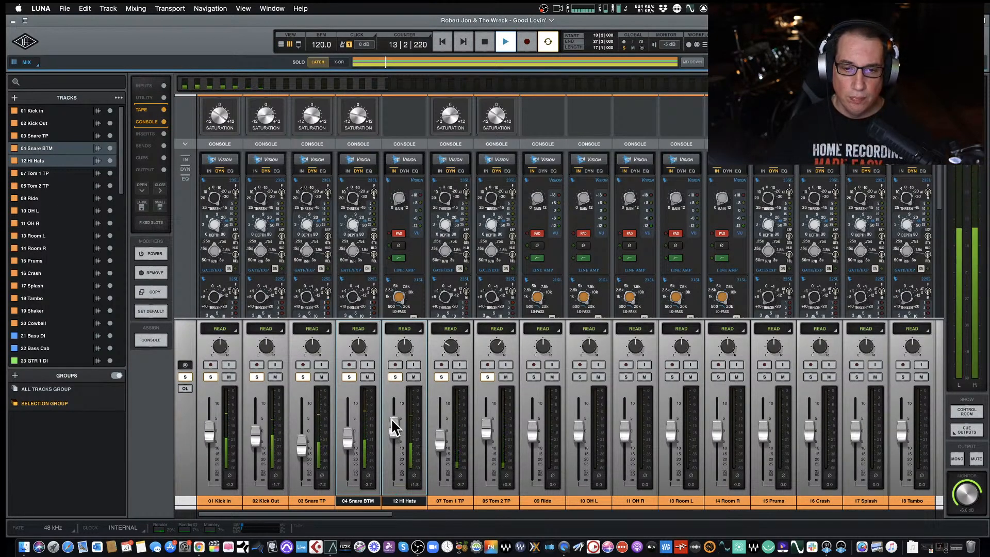
{"action": "left_click", "coordinate": [394, 502]}
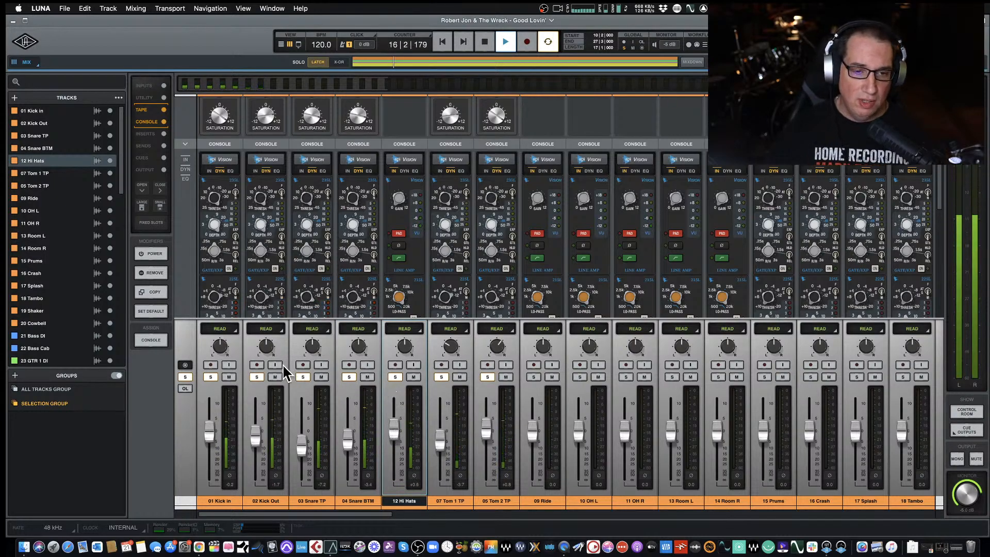
Solo only the Hi Hats channel, clearing the solo on all other tracks, and restart playback
{"action": "left_click", "coordinate": [396, 377]}
{"action": "left_click", "coordinate": [395, 377]}
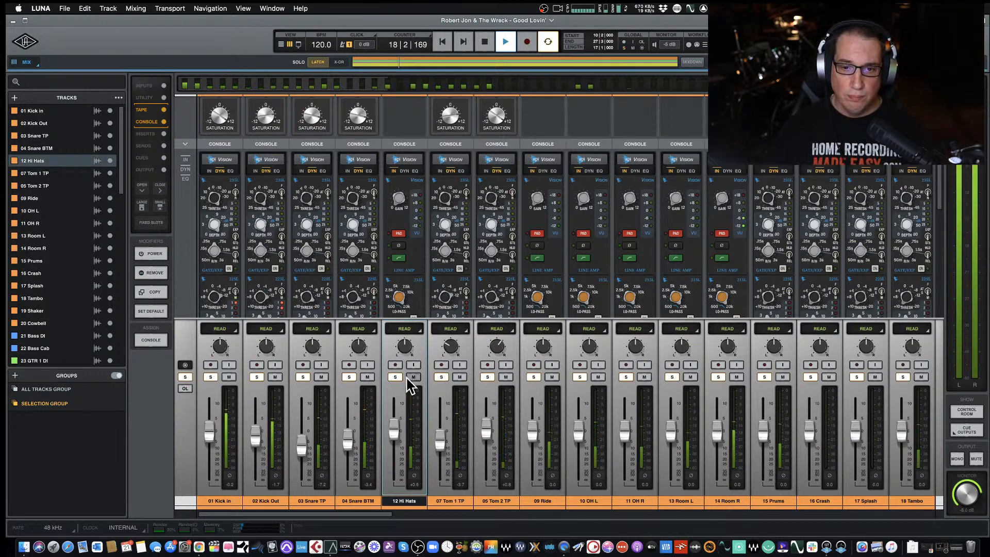
{"action": "key", "text": "space"}
{"action": "left_click", "coordinate": [394, 378]}
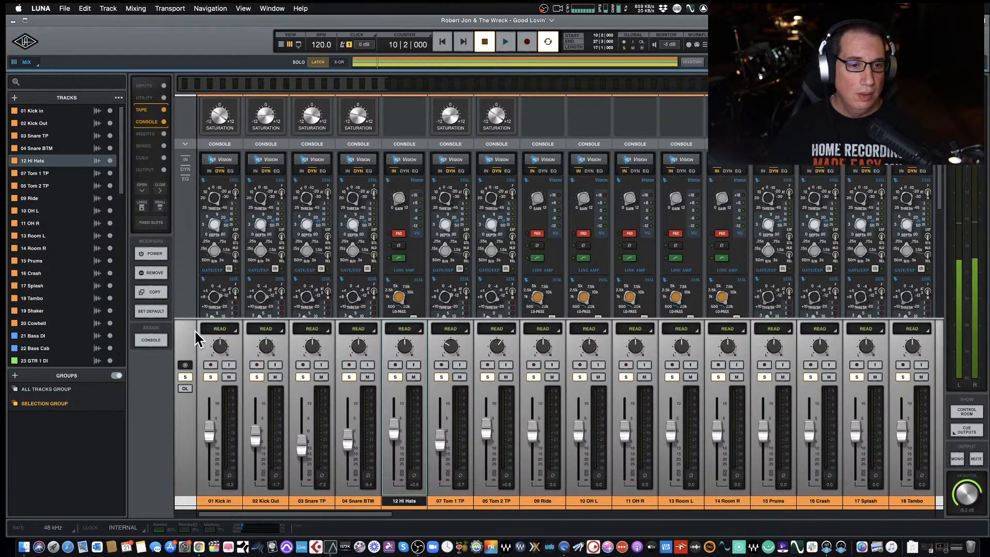
{"action": "key", "text": "space"}
{"action": "left_click", "coordinate": [396, 377]}
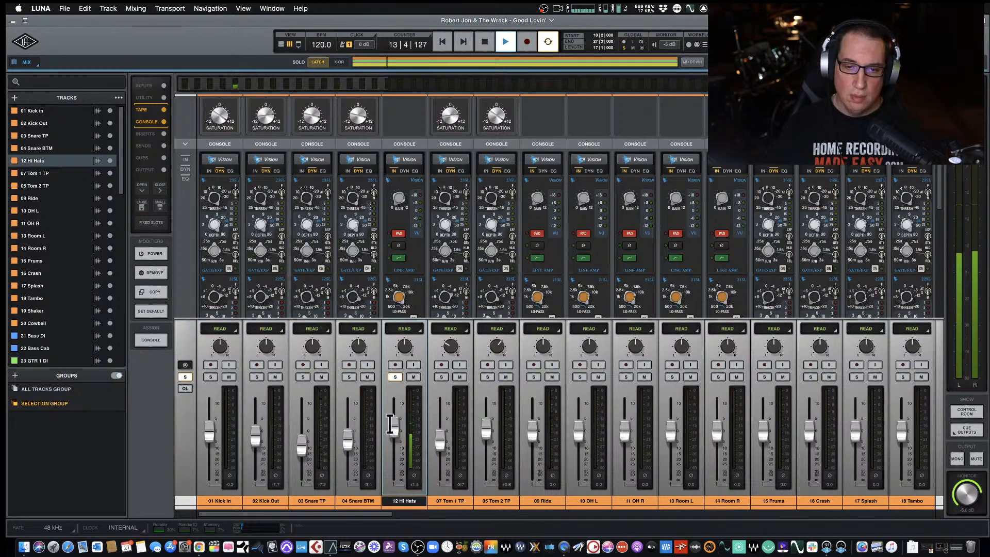
Copy the Studer A800 tape extension from Snare BTM to the Hi Hats channel and end copy mode
{"action": "key", "text": "super+equal"}
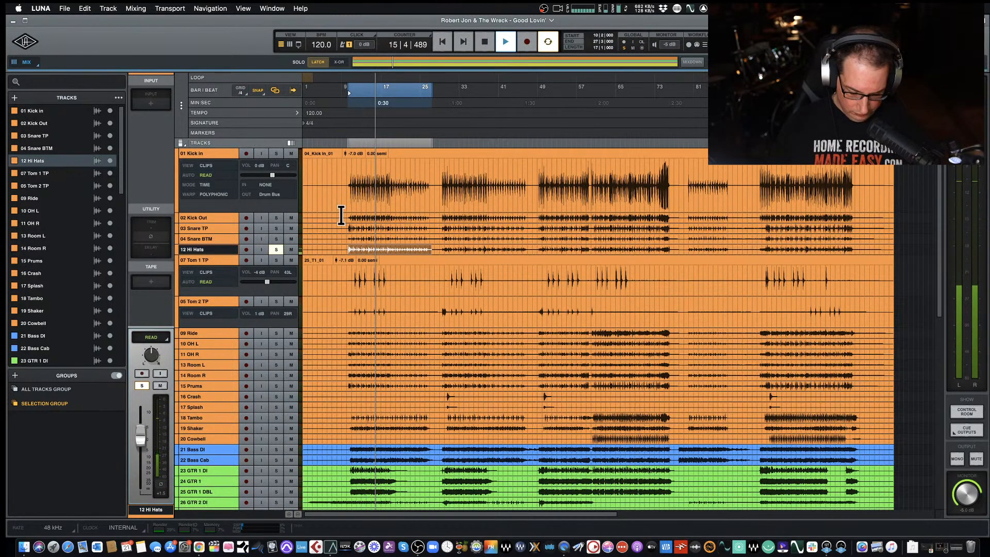
{"action": "key", "text": "super+equal"}
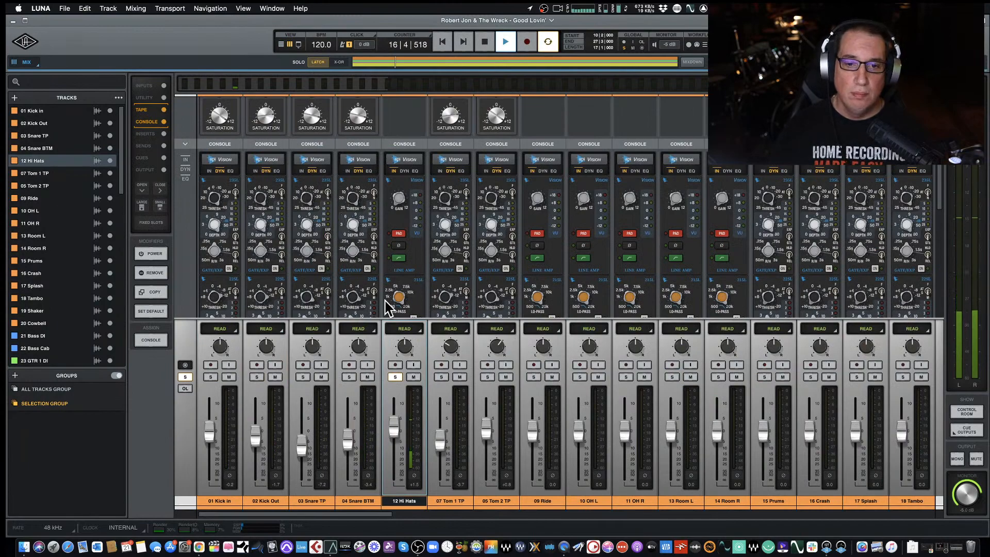
{"action": "scroll", "coordinate": [400, 222], "scroll_direction": "up", "scroll_amount": 4}
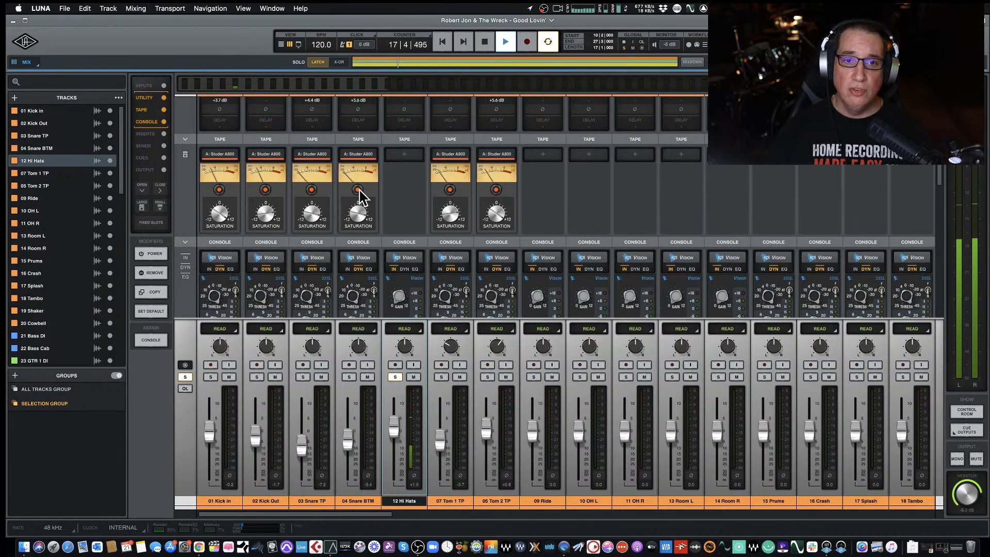
{"action": "left_click", "coordinate": [155, 292]}
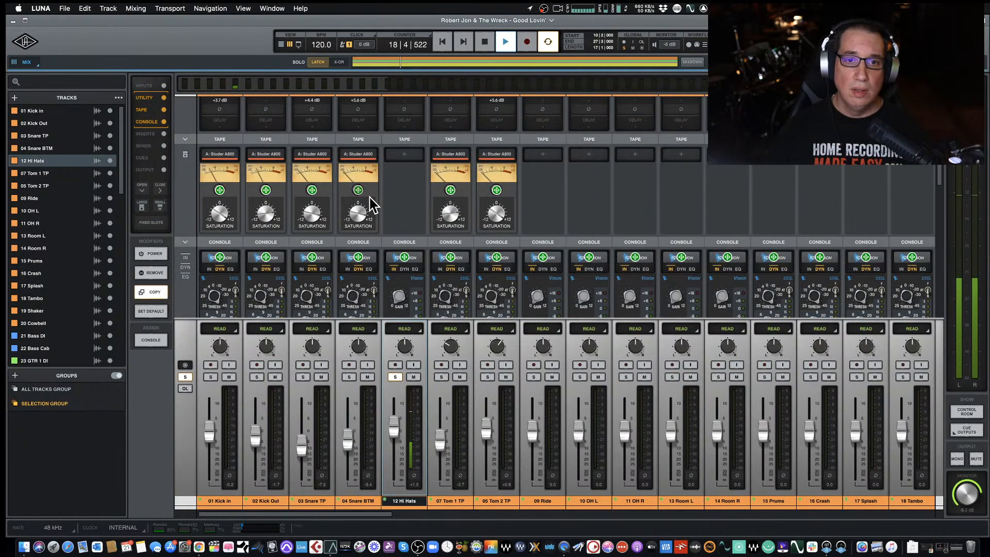
{"action": "left_click", "coordinate": [358, 190]}
{"action": "left_click", "coordinate": [401, 191]}
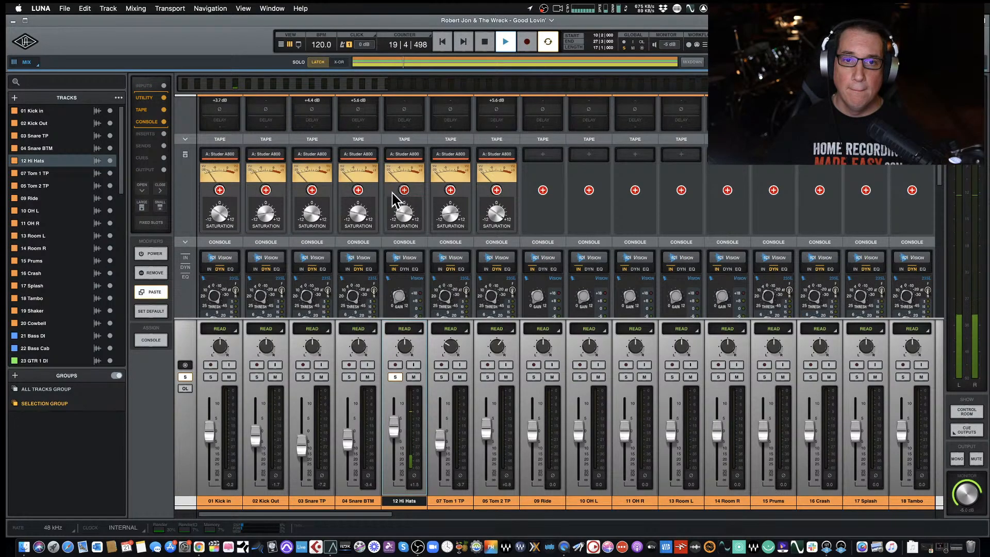
{"action": "left_click", "coordinate": [152, 293]}
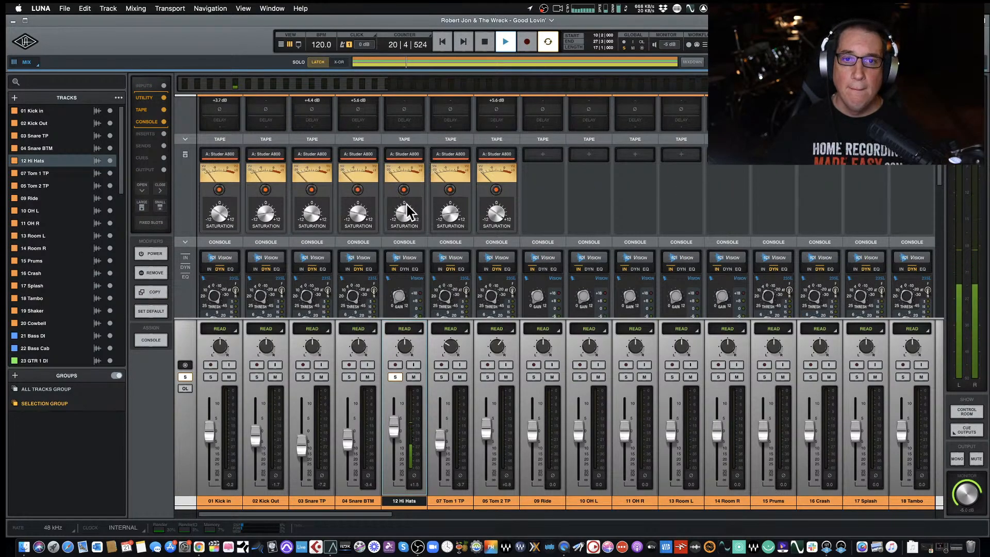
Switch the Hi Hats console strip from its input section to the dynamics section to work on its compressor
{"action": "scroll", "coordinate": [407, 279], "scroll_direction": "down", "scroll_amount": 3}
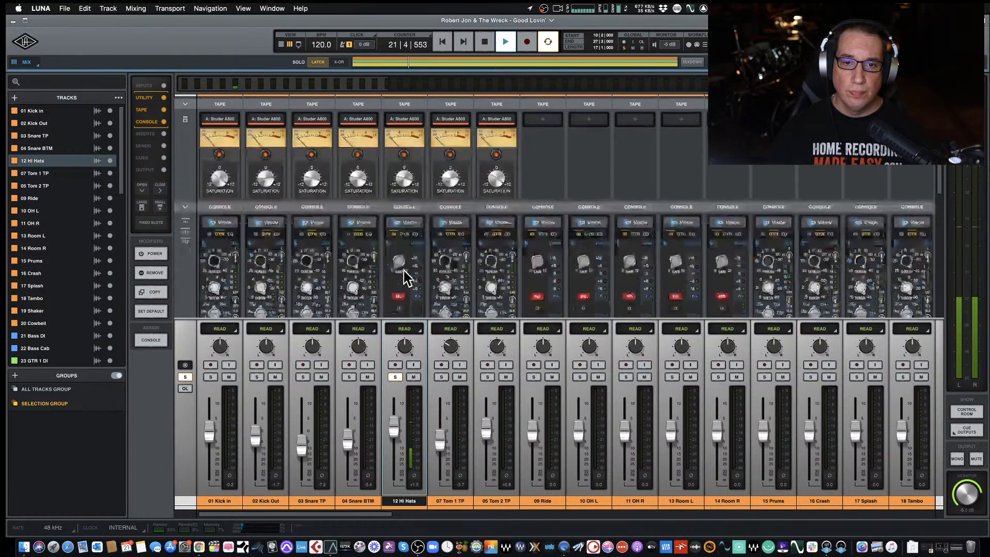
{"action": "scroll", "coordinate": [405, 278], "scroll_direction": "down", "scroll_amount": 4}
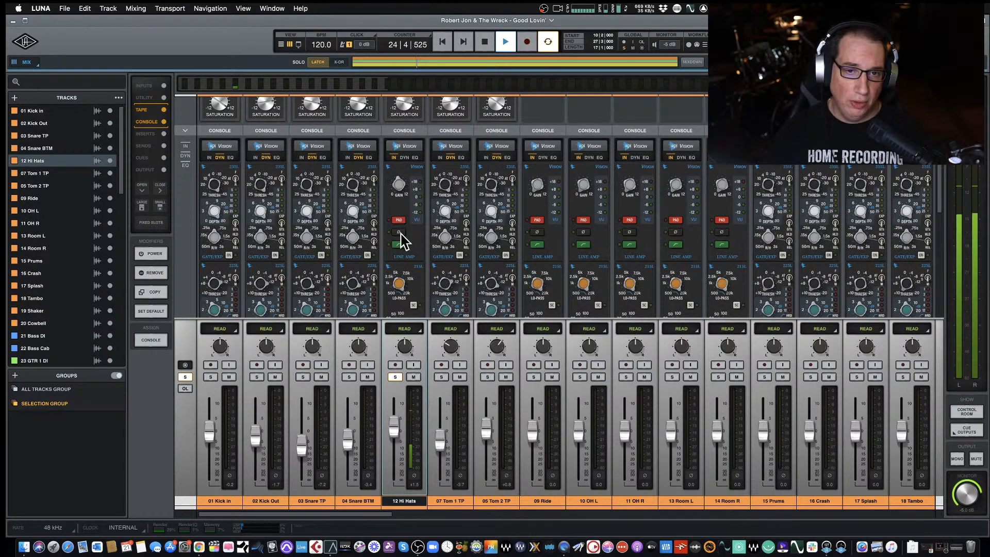
{"action": "scroll", "coordinate": [400, 279], "scroll_direction": "down", "scroll_amount": 3}
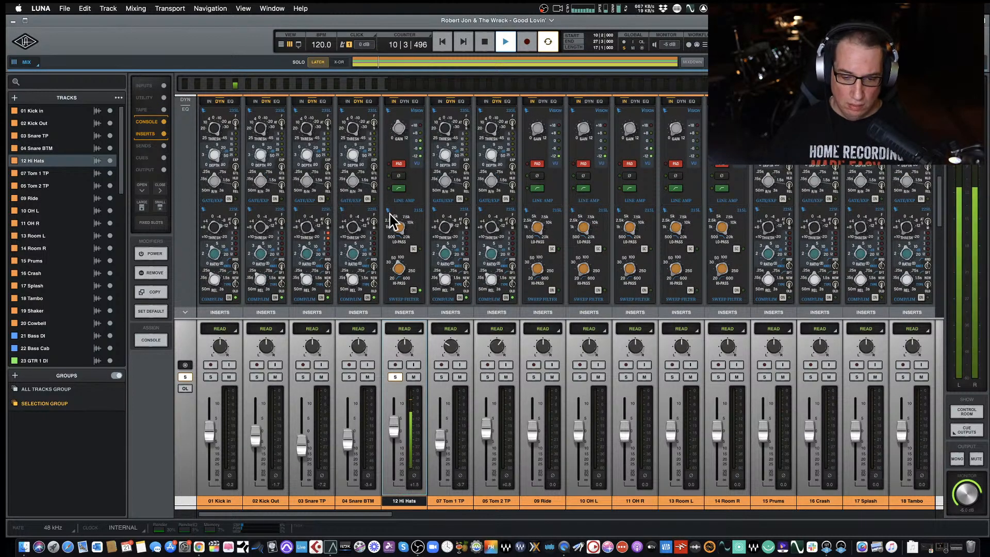
{"action": "scroll", "coordinate": [393, 222], "scroll_direction": "up", "scroll_amount": 5}
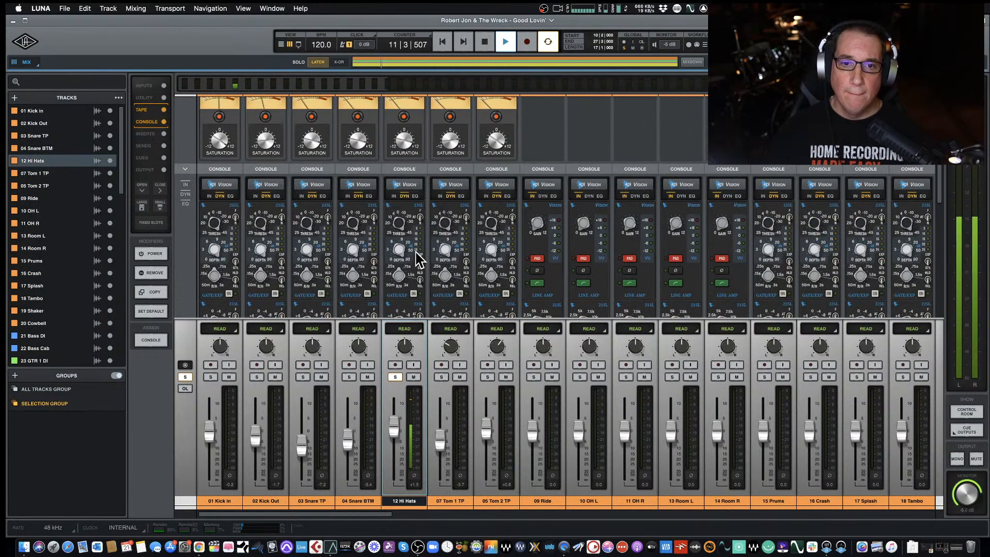
{"action": "scroll", "coordinate": [416, 259], "scroll_direction": "down", "scroll_amount": 4}
{"action": "scroll", "coordinate": [419, 259], "scroll_direction": "down", "scroll_amount": 2}
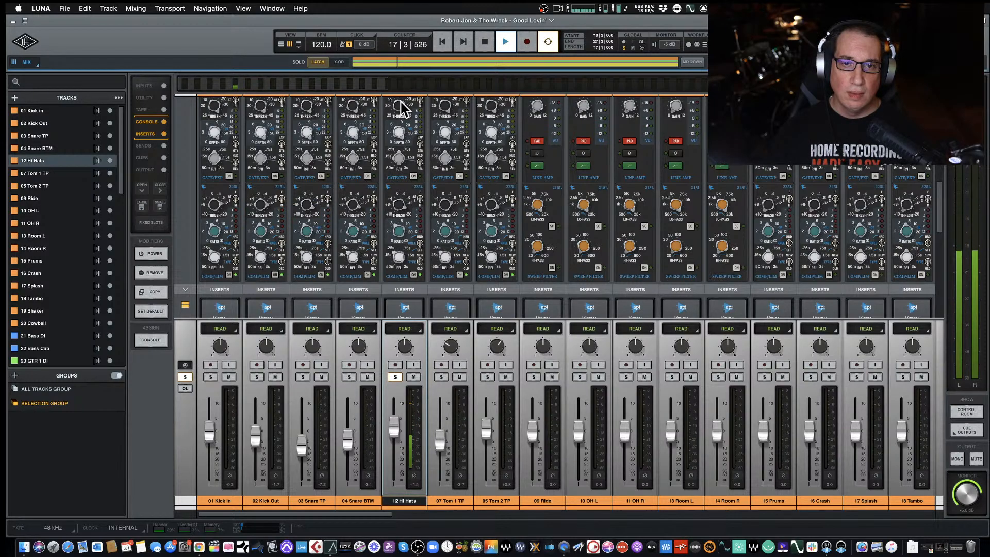
Switch the Hi Hats EQ to the graphic type and return the channel to its dynamics section
{"action": "scroll", "coordinate": [397, 195], "scroll_direction": "up", "scroll_amount": 3}
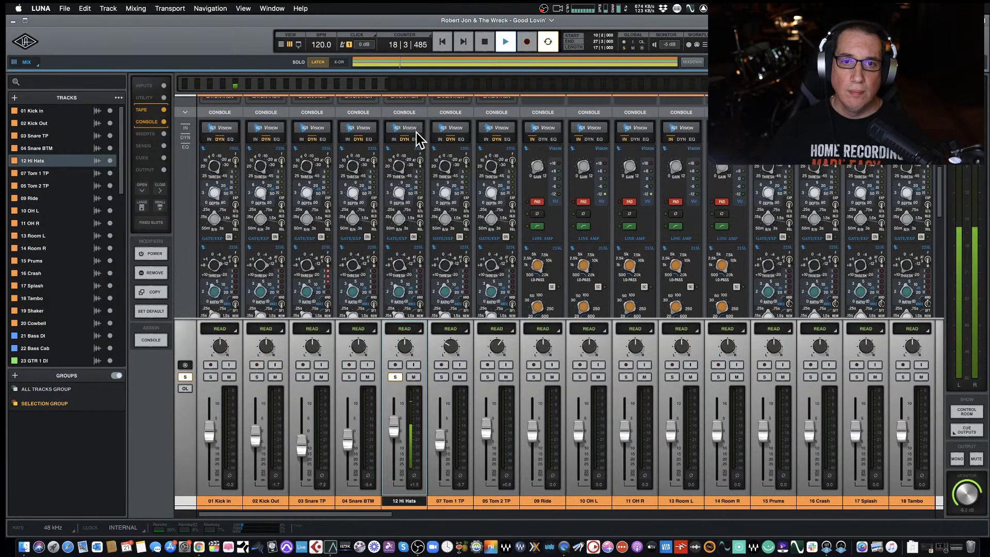
{"action": "left_click", "coordinate": [416, 139]}
{"action": "left_click", "coordinate": [414, 158]}
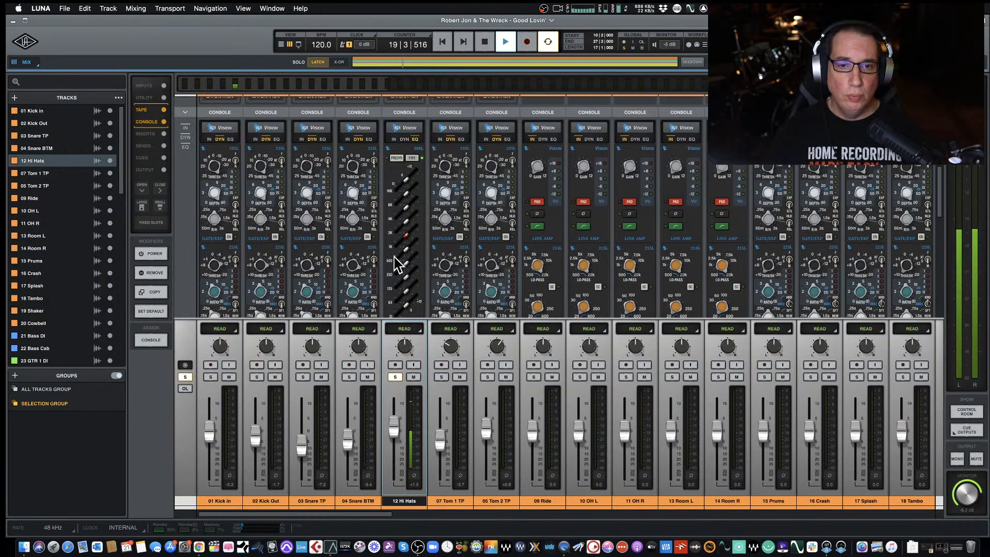
{"action": "scroll", "coordinate": [398, 264], "scroll_direction": "down", "scroll_amount": 2}
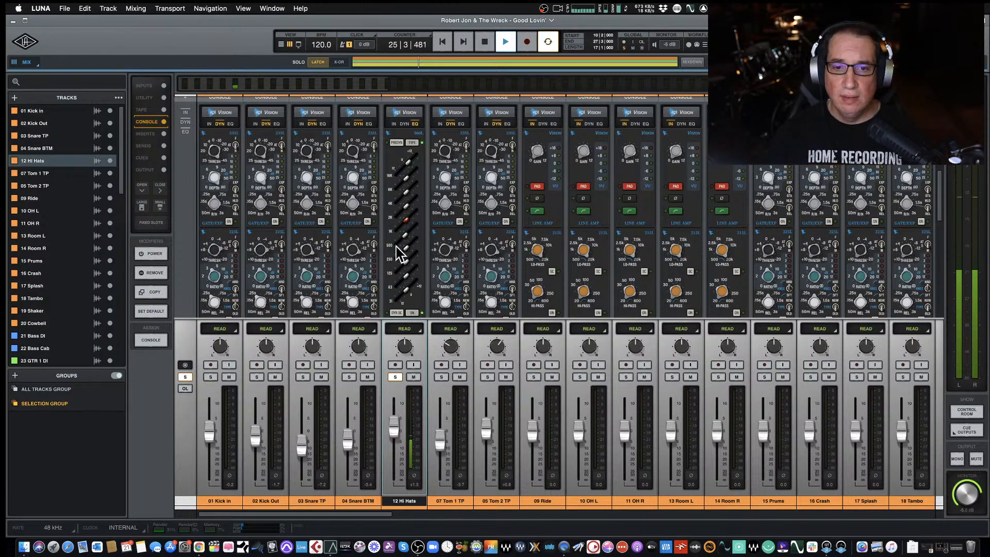
{"action": "left_click", "coordinate": [404, 124]}
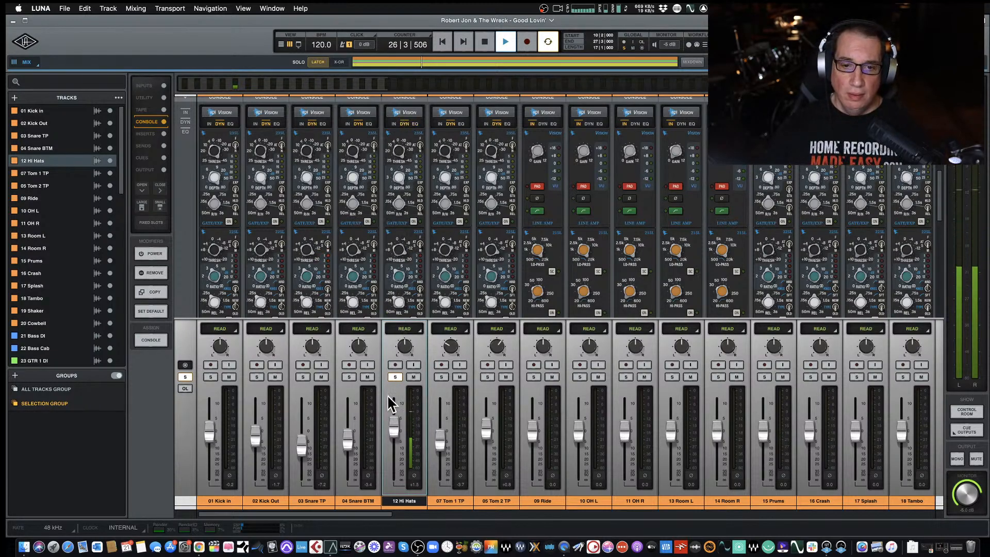
Solo Kick in, Kick Out, Snare TP, Snare BTM, Tom 1 and Tom 2 together with Hi Hats
{"action": "left_click", "coordinate": [211, 377]}
{"action": "left_click", "coordinate": [257, 377]}
{"action": "left_click", "coordinate": [302, 377]}
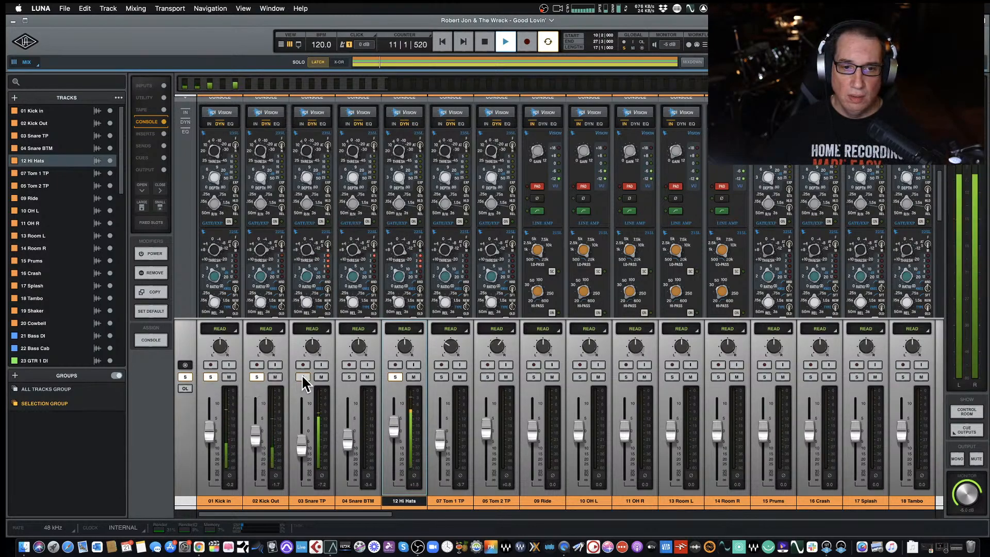
{"action": "left_click", "coordinate": [350, 377]}
{"action": "left_click", "coordinate": [442, 377]}
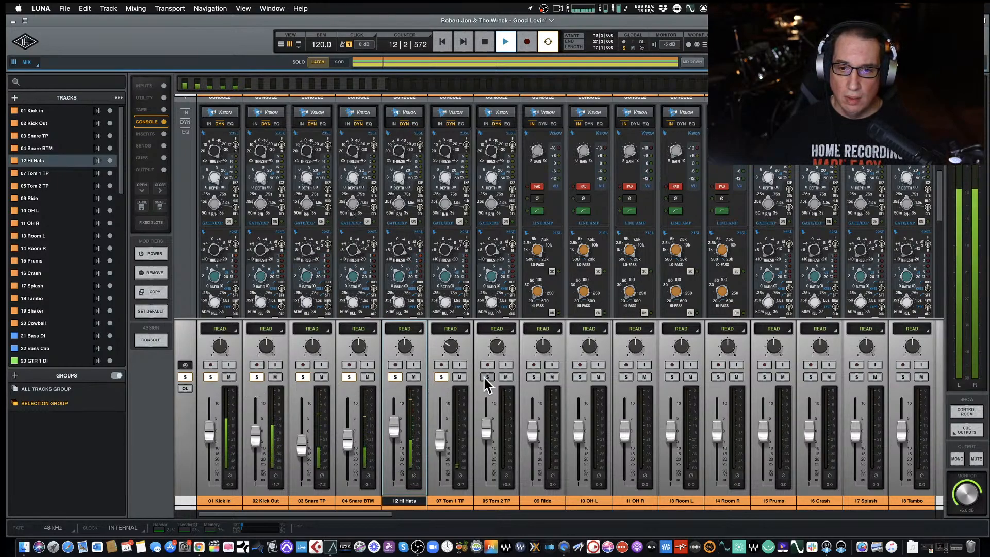
{"action": "left_click", "coordinate": [487, 377]}
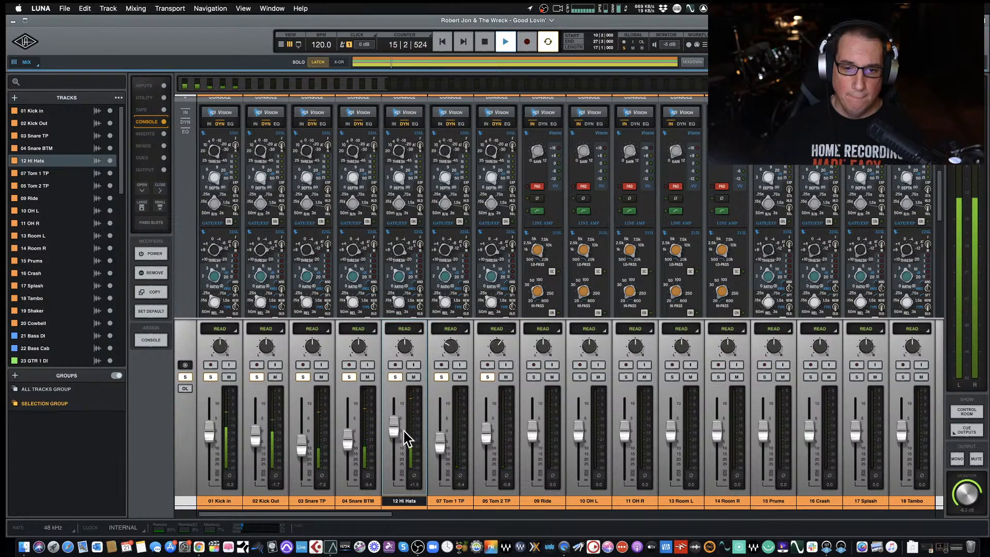
Lower the Hi Hats fader to about -4.8 dB within the drum mix and stop playback
{"action": "left_click_drag", "start_coordinate": [393, 435], "coordinate": [390, 443]}
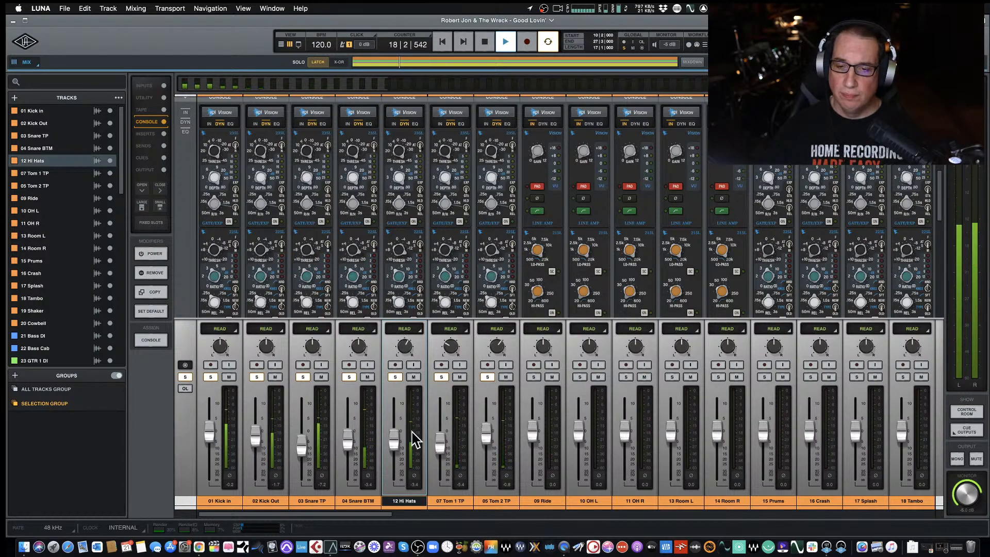
{"action": "left_click_drag", "start_coordinate": [391, 436], "coordinate": [394, 441]}
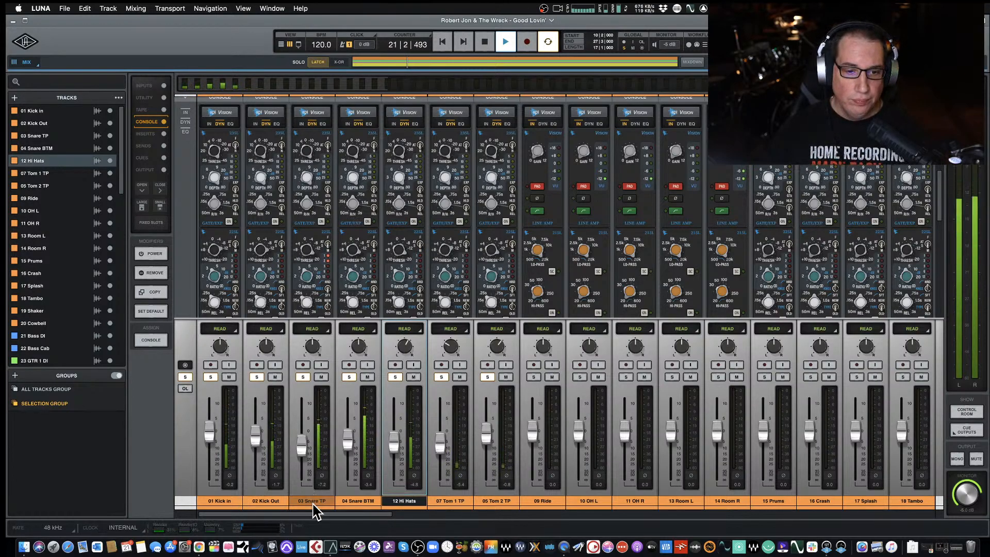
{"action": "key", "text": "space"}
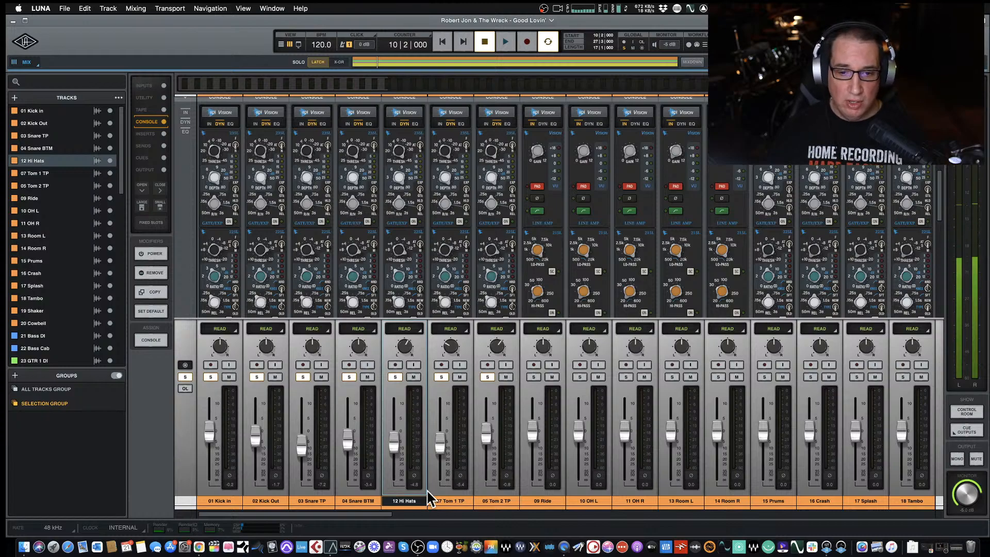
Move the Ride channel between OH R and Room L in the mixer
{"action": "left_click_drag", "start_coordinate": [382, 515], "coordinate": [432, 514]}
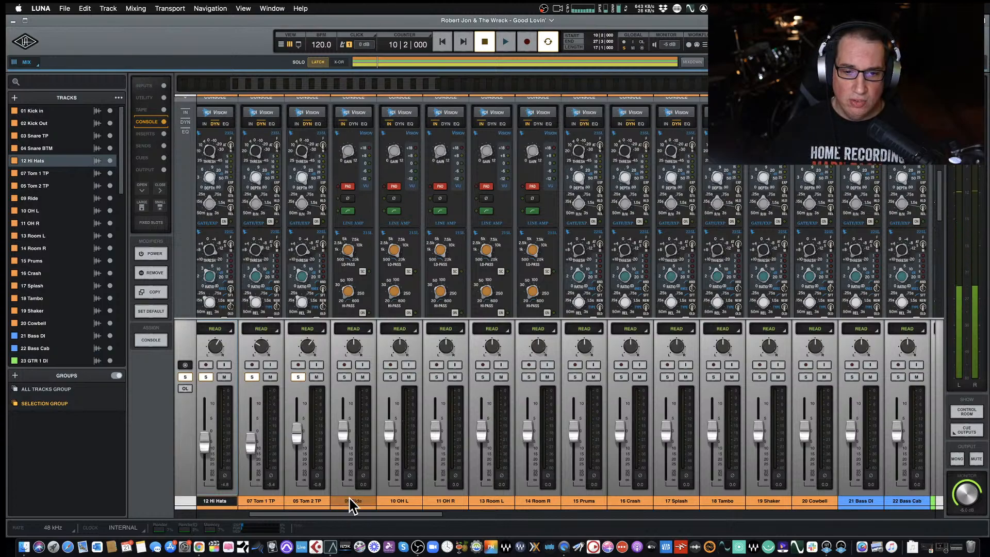
{"action": "left_click_drag", "start_coordinate": [351, 504], "coordinate": [454, 513]}
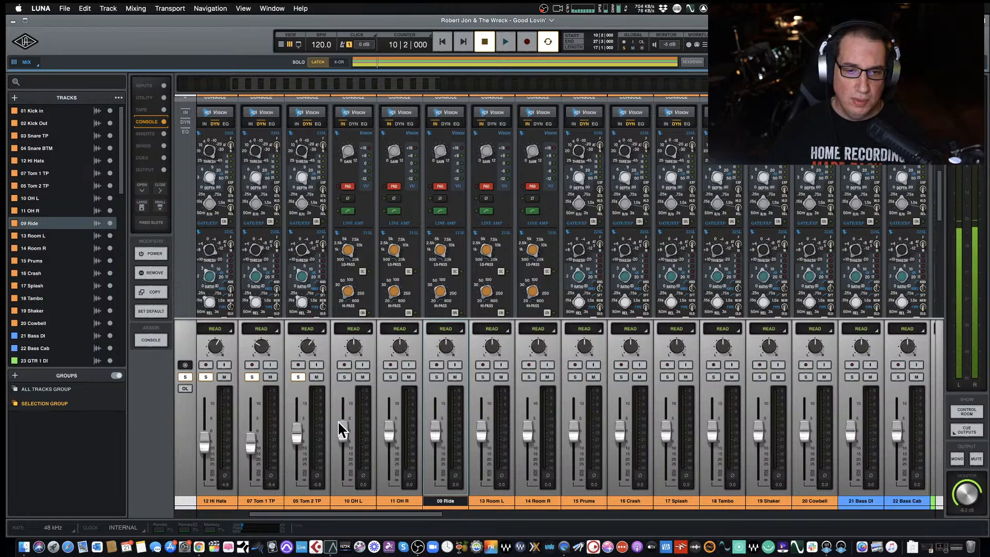
{"action": "left_click_drag", "start_coordinate": [388, 519], "coordinate": [370, 519]}
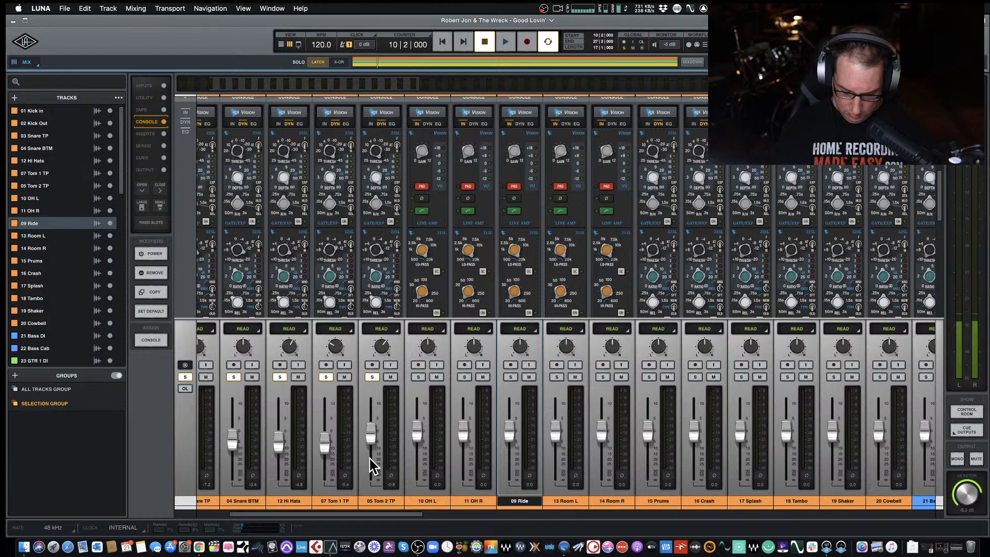
Set the loop range from bar 49 to about bar 73 on the Kick in track, and play it with the mixer showing
{"action": "key", "text": "super+equal"}
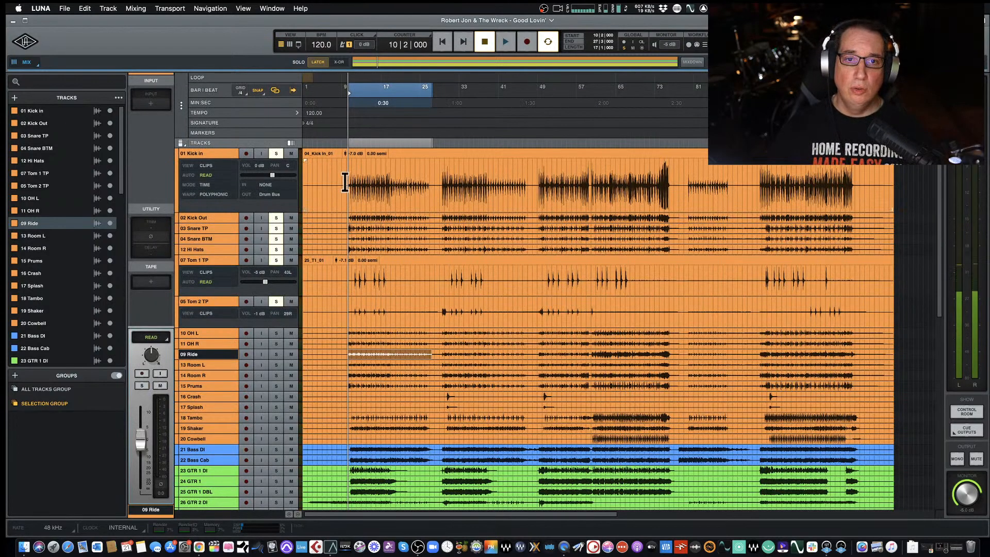
{"action": "left_click_drag", "start_coordinate": [537, 180], "coordinate": [658, 186]}
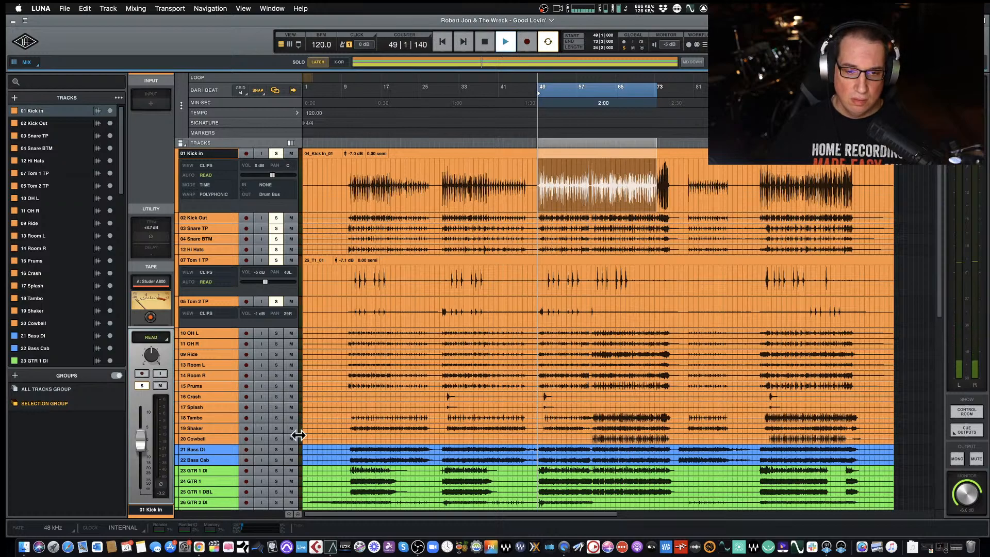
{"action": "key", "text": "space"}
{"action": "key", "text": "super+equal"}
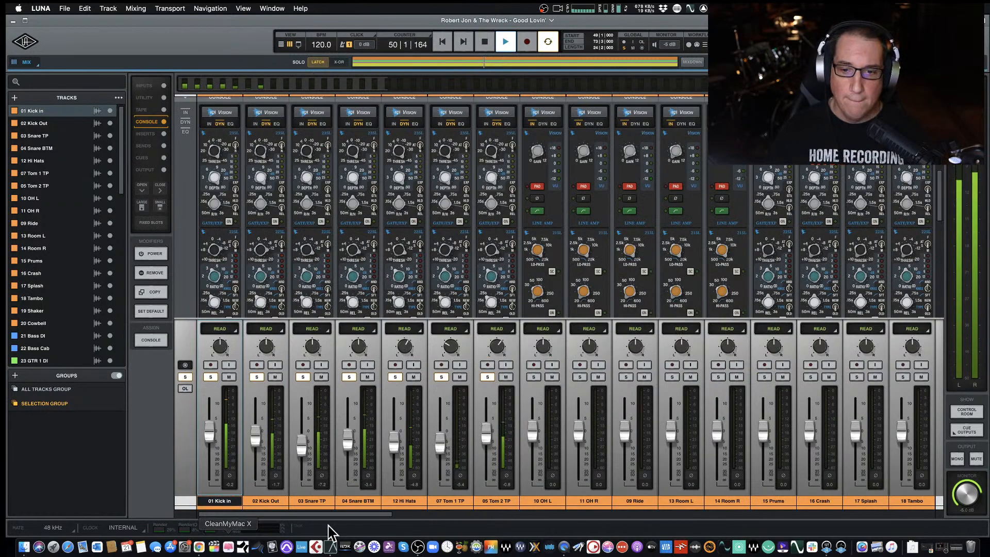
{"action": "left_click_drag", "start_coordinate": [379, 514], "coordinate": [400, 515]}
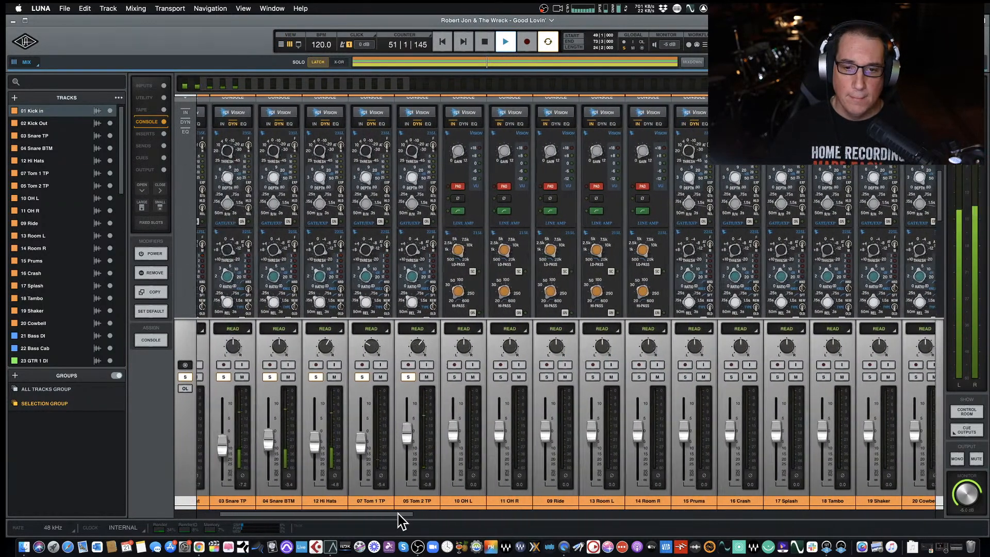
Solo OH L along with the other drums and raise its fader during loop playback
{"action": "left_click", "coordinate": [456, 376]}
{"action": "left_click_drag", "start_coordinate": [456, 432], "coordinate": [454, 420]}
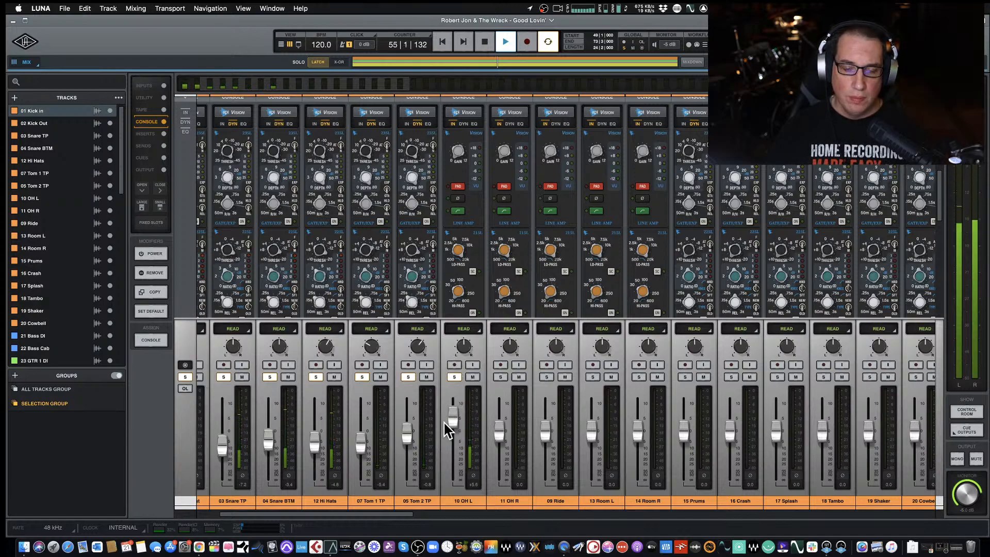
{"action": "mouse_move", "coordinate": [453, 422]}
{"action": "left_mouse_down"}
{"action": "mouse_move", "coordinate": [453, 483]}
{"action": "mouse_move", "coordinate": [454, 411]}
{"action": "mouse_move", "coordinate": [453, 420]}
{"action": "left_mouse_up"}
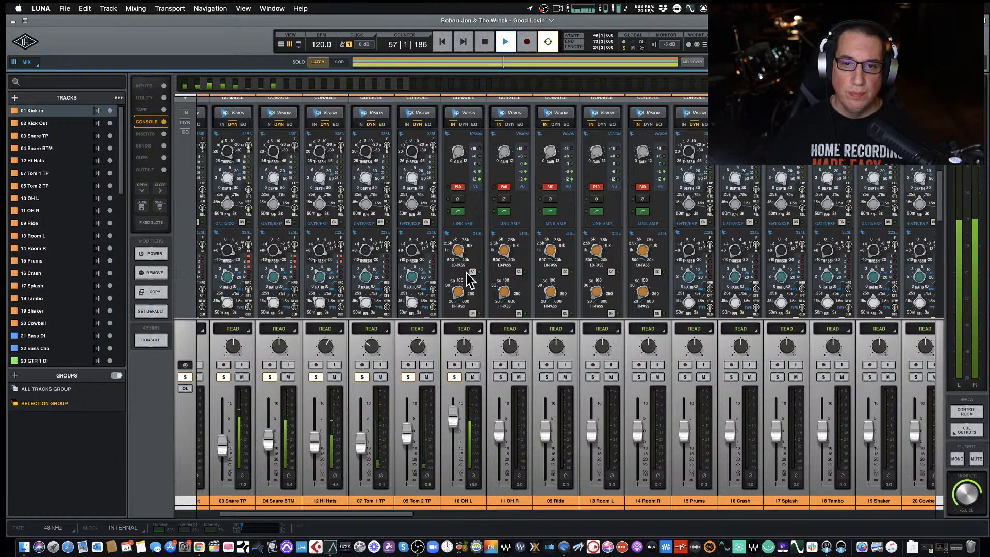
Stop playback and copy the Studer A800 tape extension from Tom 2 to OH L and OH R
{"action": "scroll", "coordinate": [467, 280], "scroll_direction": "up", "scroll_amount": 5}
{"action": "key", "text": "space"}
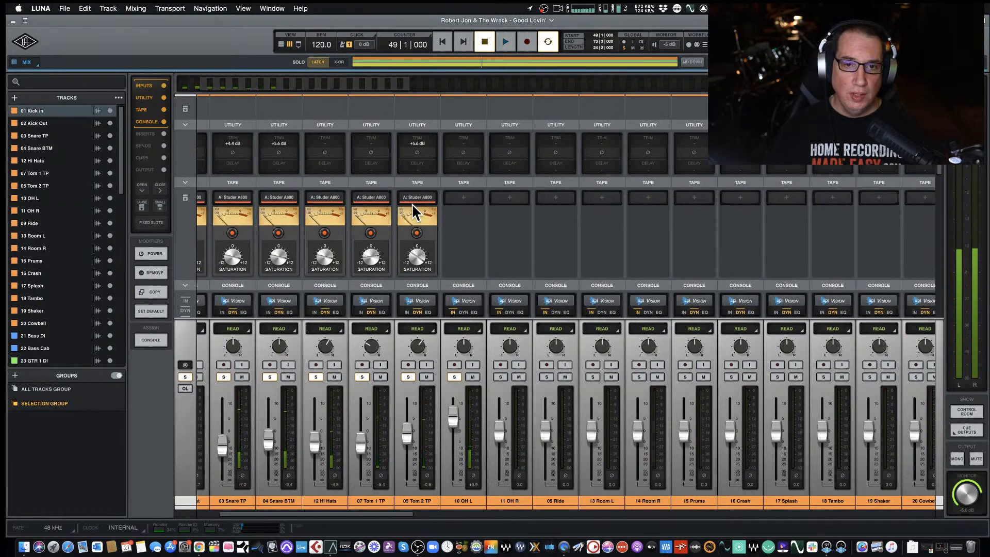
{"action": "left_click", "coordinate": [157, 293]}
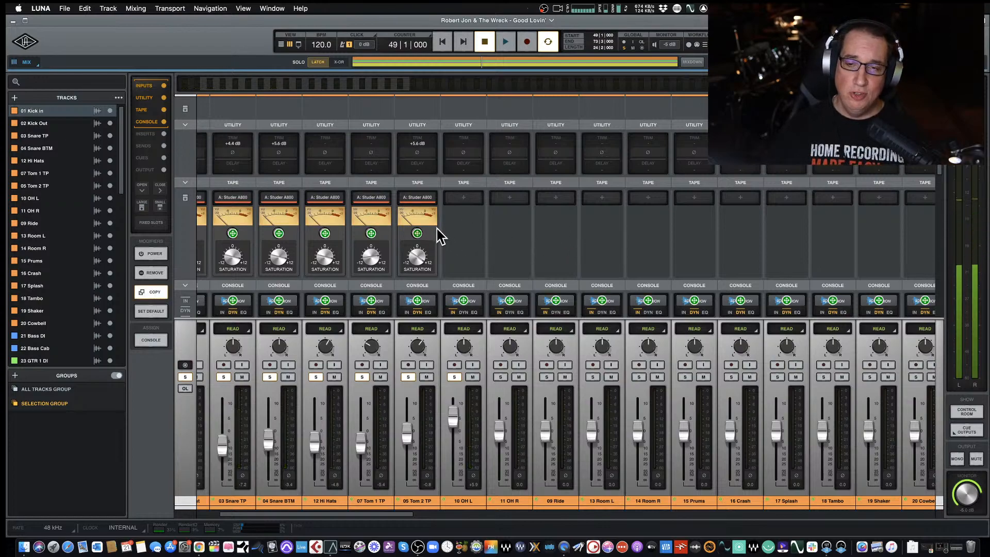
{"action": "left_click", "coordinate": [417, 233]}
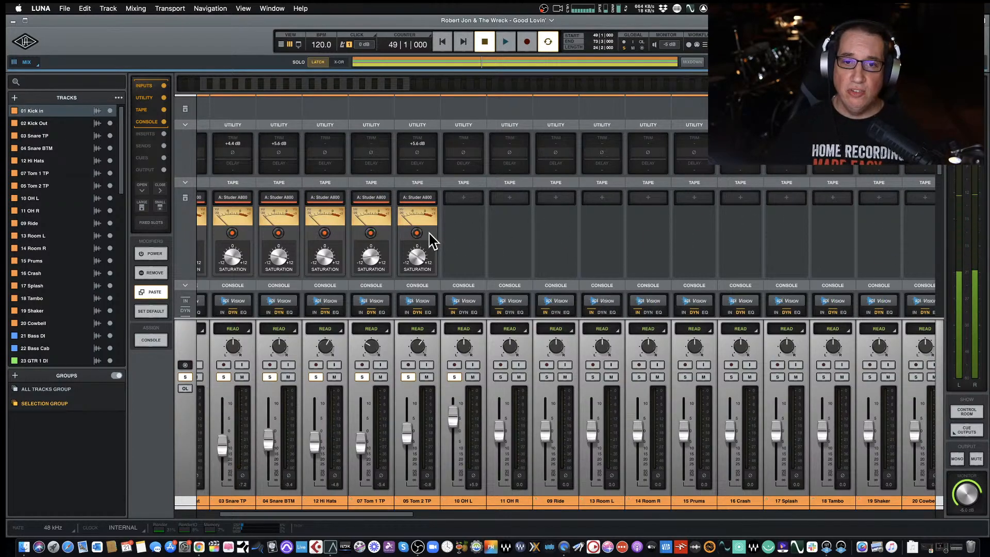
{"action": "left_click", "coordinate": [451, 234]}
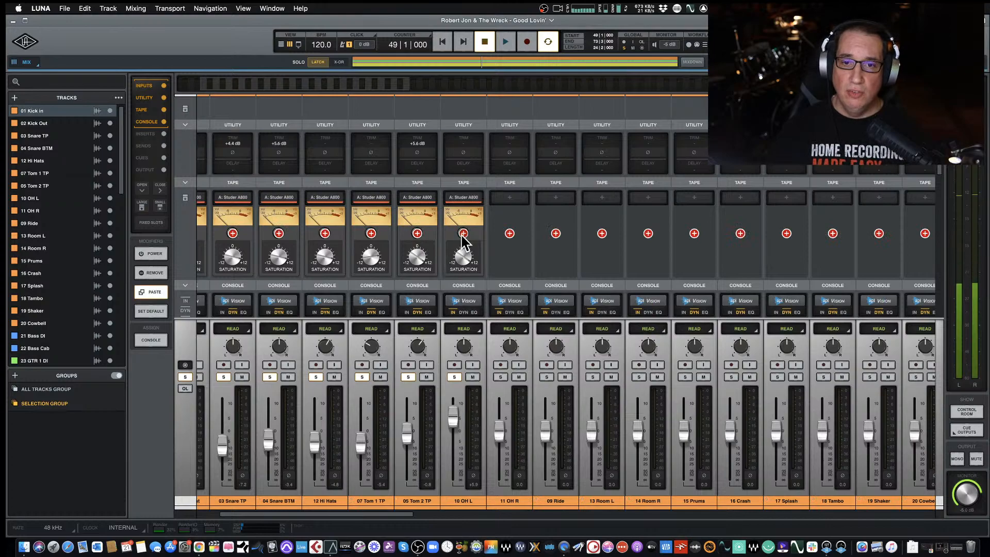
{"action": "left_click", "coordinate": [496, 234]}
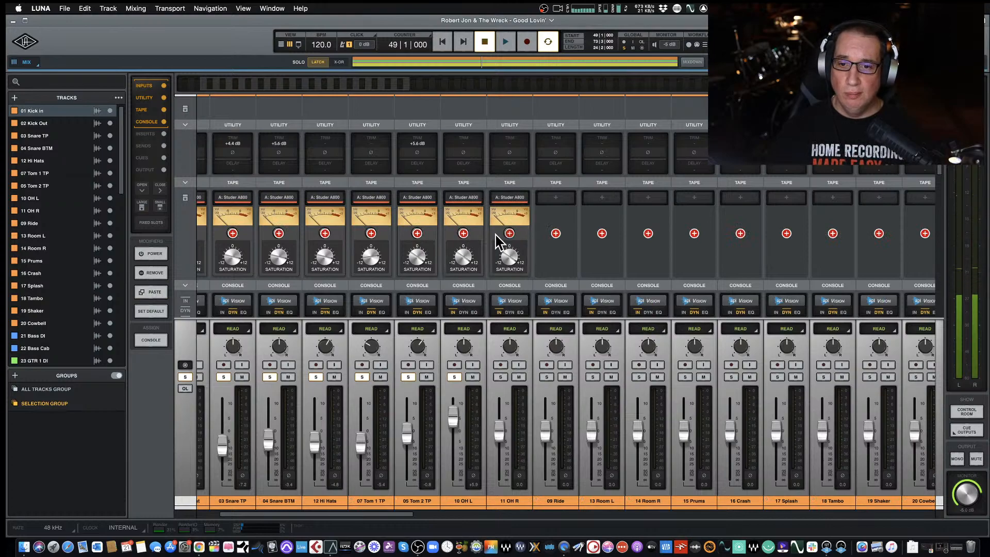
{"action": "left_click", "coordinate": [149, 292]}
Play the loop and set the OH L utility trim to +8.7 dB
{"action": "key", "text": "space"}
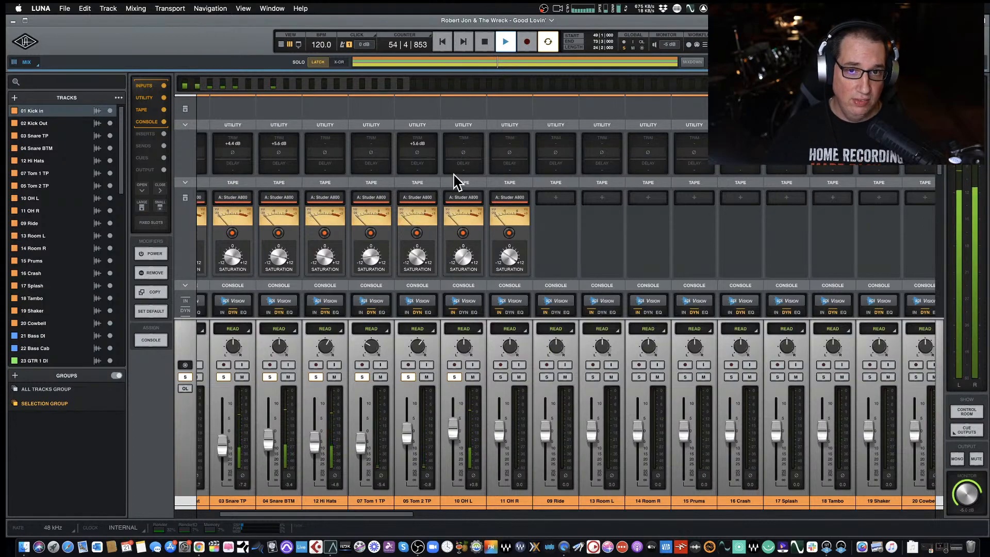
{"action": "left_click_drag", "start_coordinate": [466, 144], "coordinate": [469, 159]}
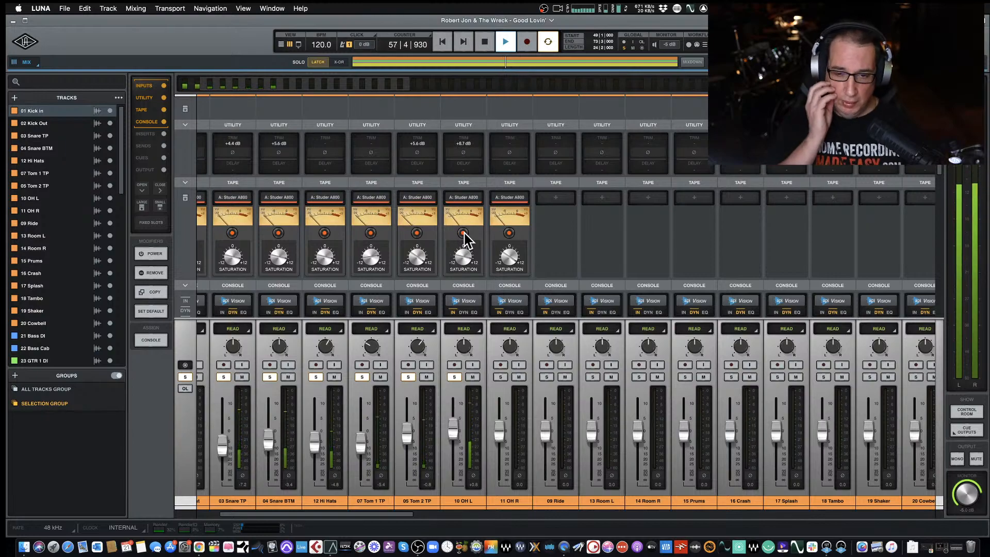
Engage the high-pass filter on OH L and lower its fader to about -1.1 dB, stopping playback when done
{"action": "scroll", "coordinate": [465, 238], "scroll_direction": "down", "scroll_amount": 5}
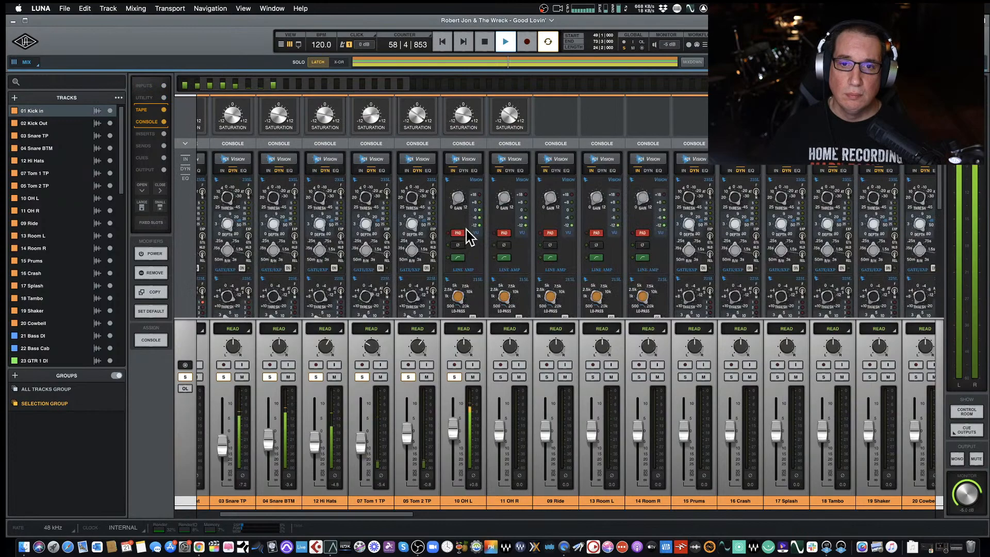
{"action": "scroll", "coordinate": [457, 247], "scroll_direction": "down", "scroll_amount": 1}
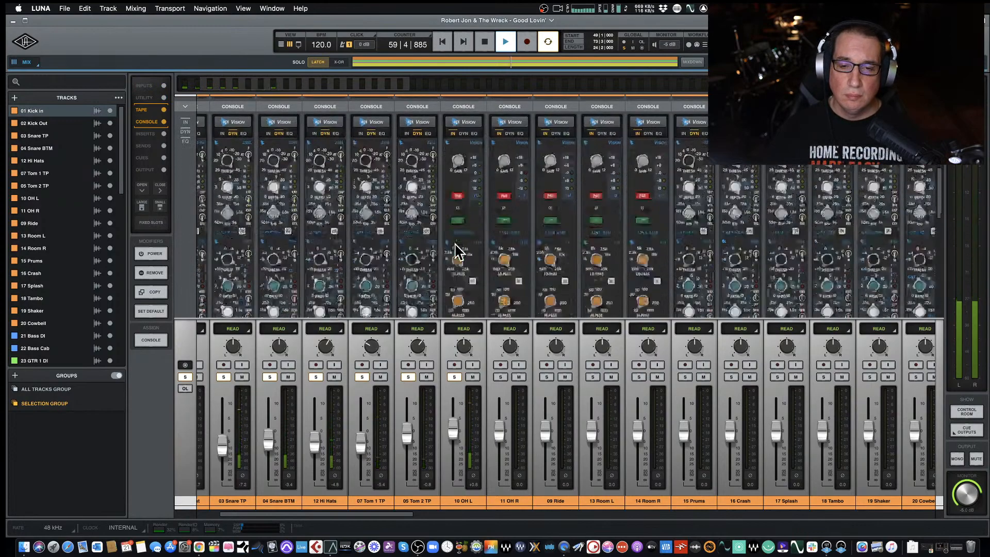
{"action": "scroll", "coordinate": [464, 299], "scroll_direction": "down", "scroll_amount": 2}
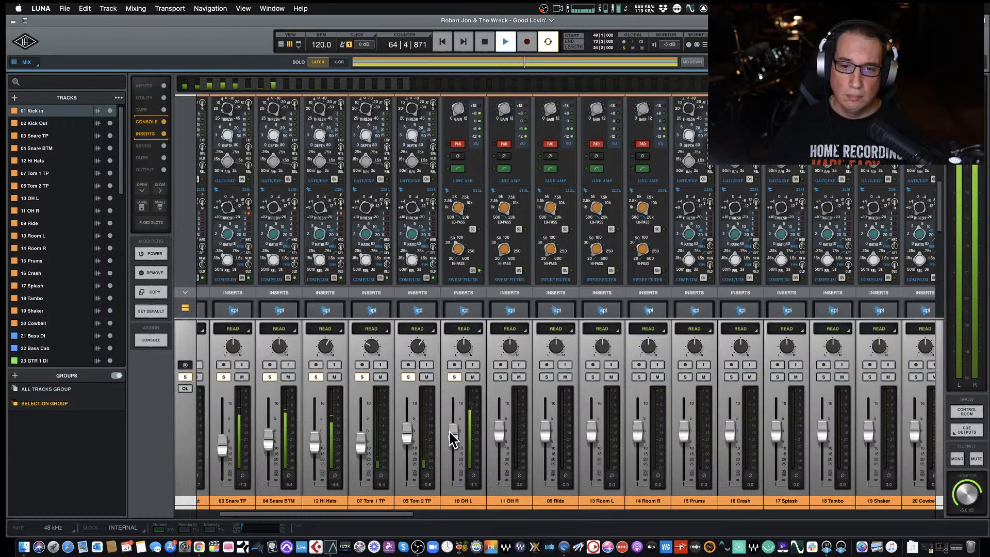
{"action": "key", "text": "space"}
Switch the OH L console strip to its dynamics section and set up its compressor against the looped drums
{"action": "scroll", "coordinate": [464, 225], "scroll_direction": "up", "scroll_amount": 3}
{"action": "key", "text": "Return"}
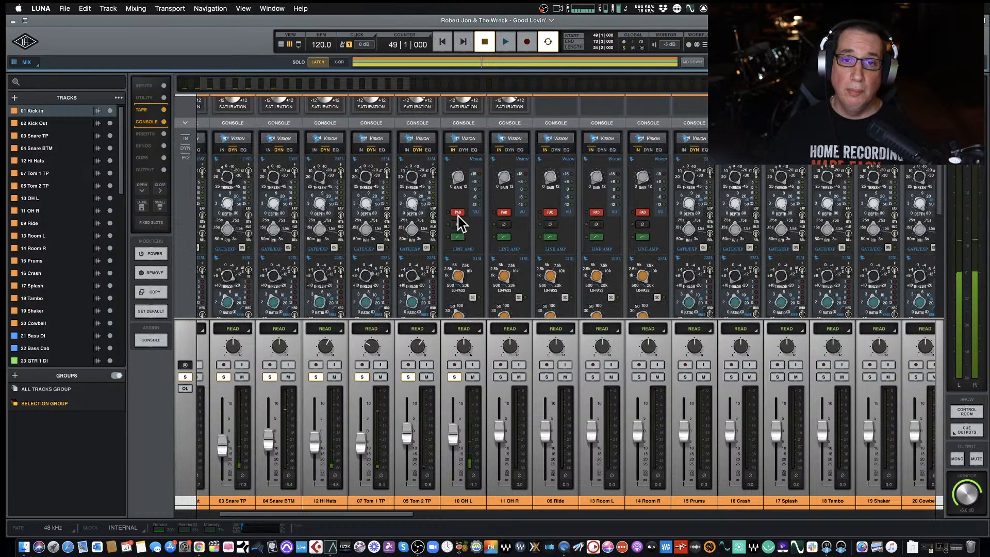
{"action": "scroll", "coordinate": [473, 247], "scroll_direction": "down", "scroll_amount": 5}
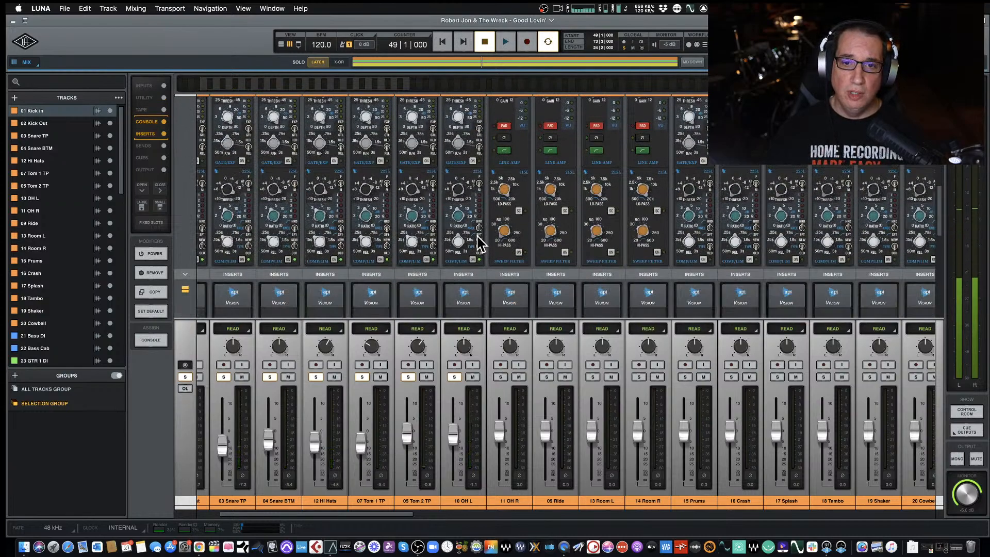
{"action": "key", "text": "space"}
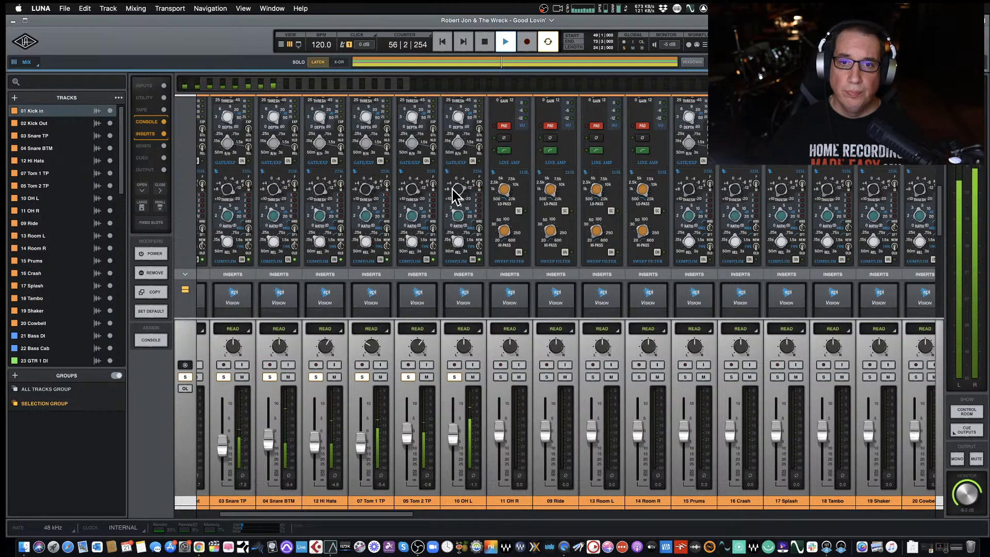
{"action": "key", "text": "space"}
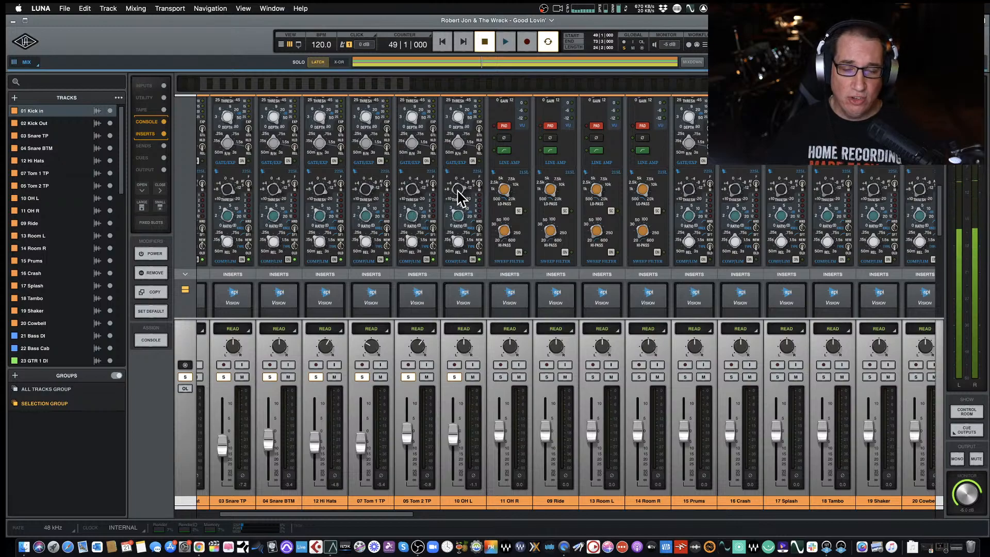
Switch the OH L console strip to its EQ and shape it with the graphic EQ type during playback
{"action": "key", "text": "space"}
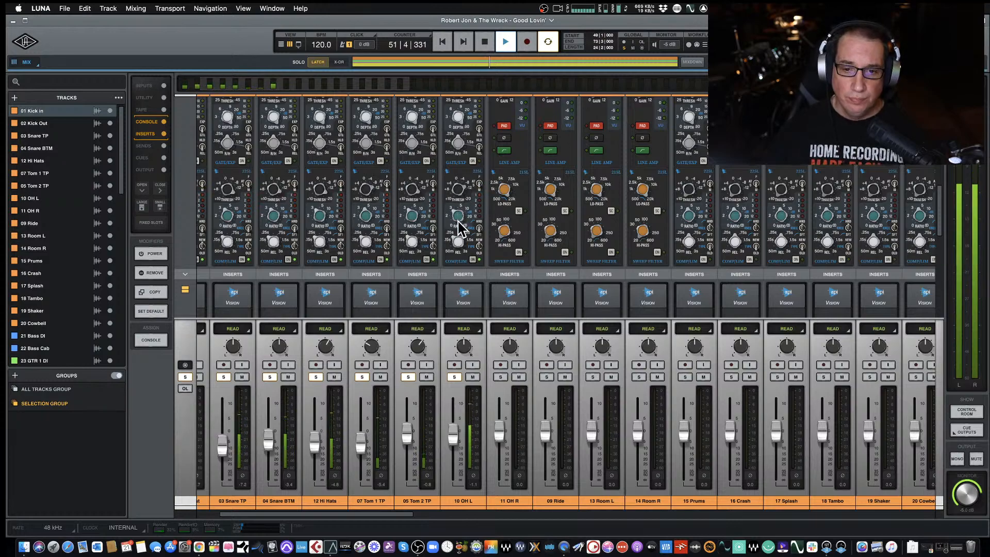
{"action": "scroll", "coordinate": [460, 235], "scroll_direction": "up", "scroll_amount": 5}
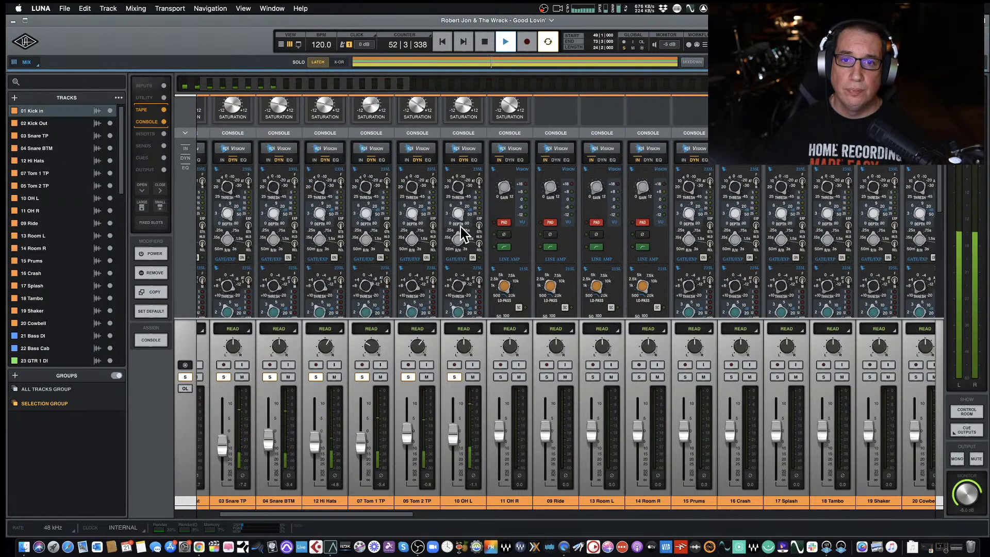
{"action": "left_click", "coordinate": [475, 160]}
{"action": "left_click", "coordinate": [471, 181]}
{"action": "scroll", "coordinate": [467, 248], "scroll_direction": "down", "scroll_amount": 3}
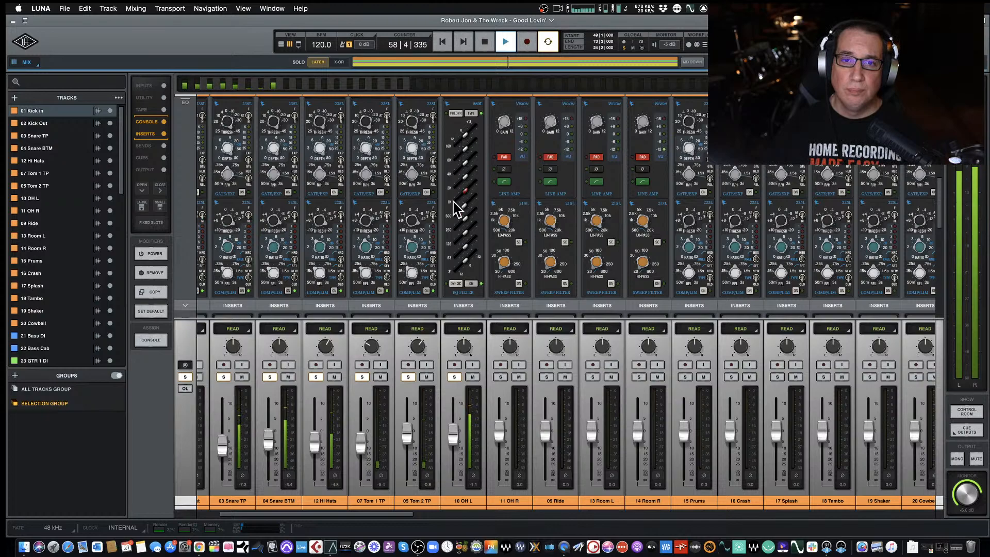
Pan OH L to the left and lower its fader slightly, checking the balance with the loop
{"action": "key", "text": "space"}
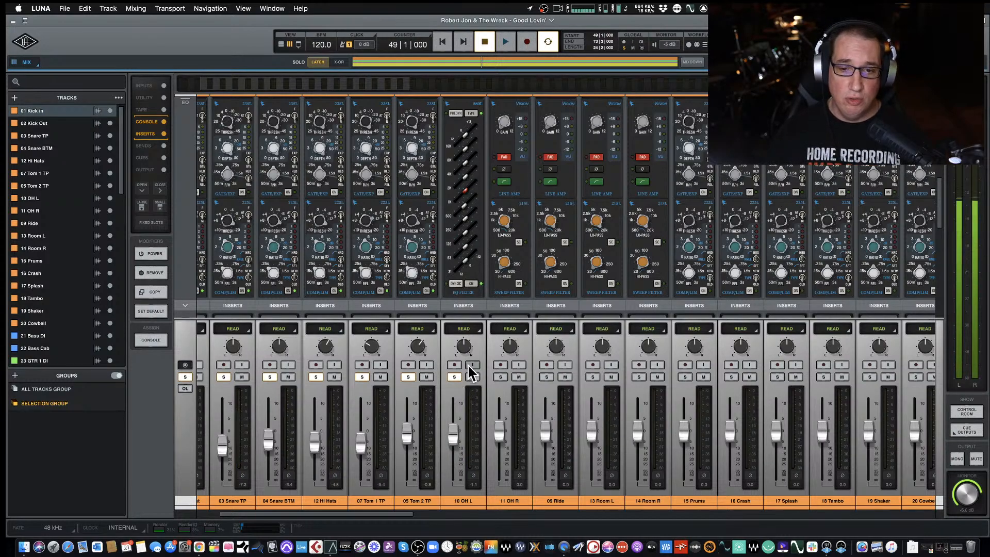
{"action": "key", "text": "space"}
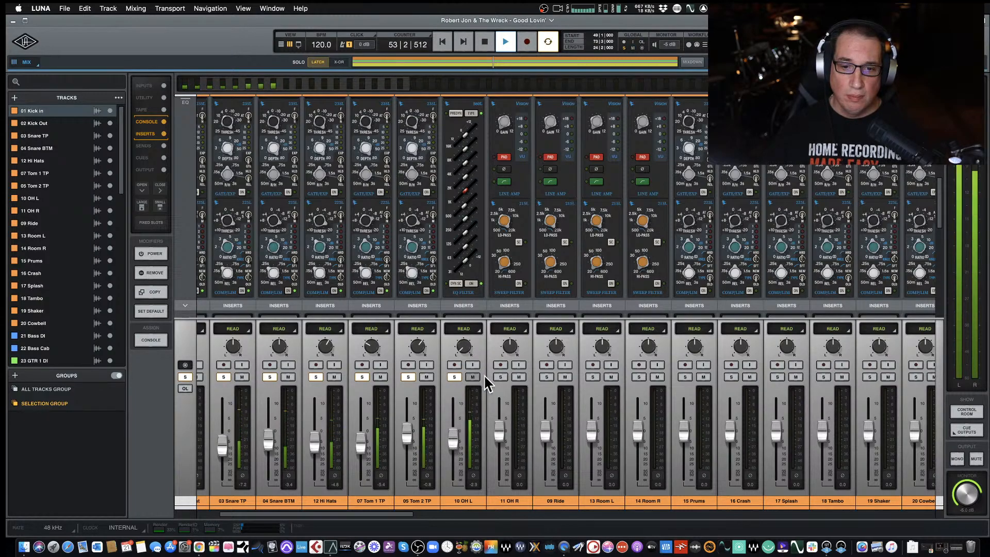
{"action": "key", "text": "space"}
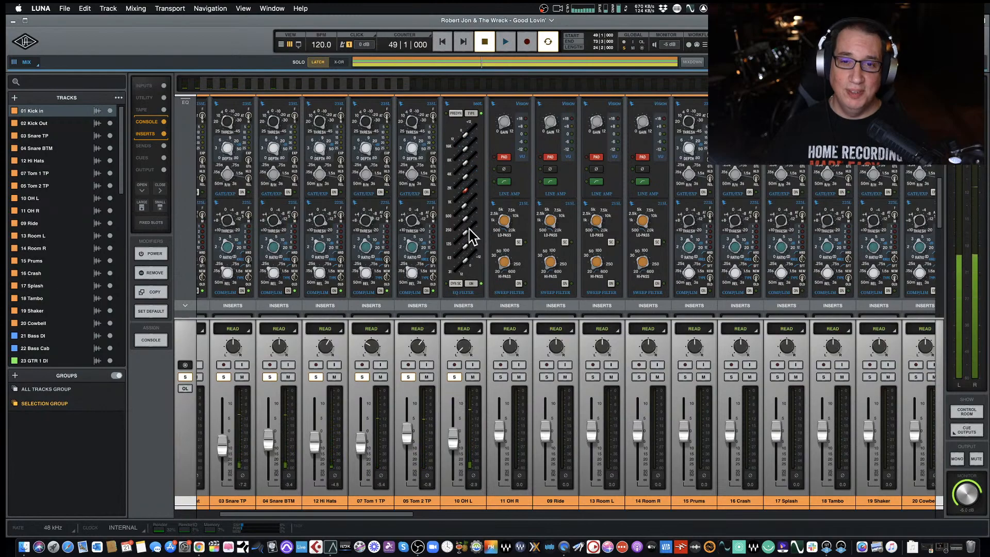
Solo OH R with OH L muted, play the loop and raise the OH R fader to about +7.0 dB
{"action": "scroll", "coordinate": [463, 203], "scroll_direction": "up", "scroll_amount": 2}
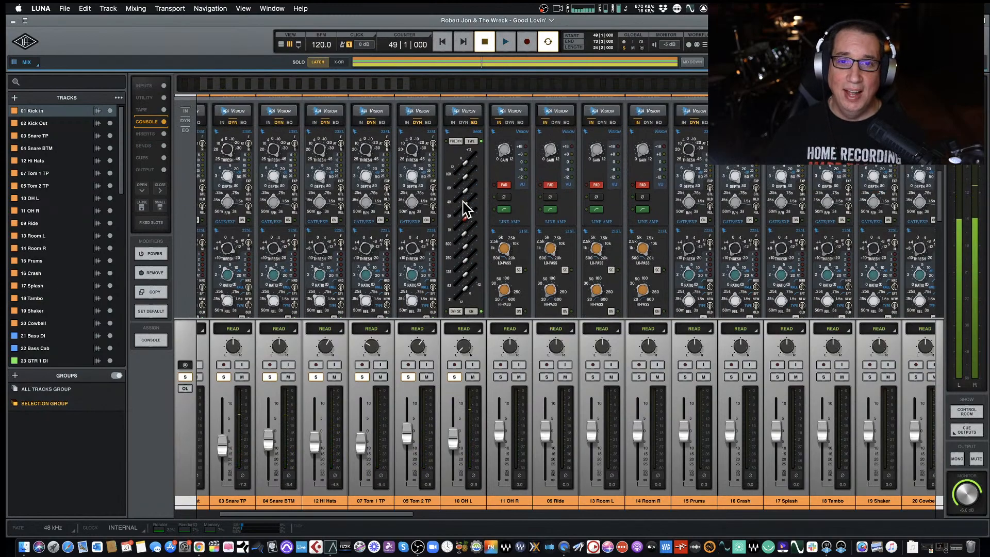
{"action": "left_click", "coordinate": [462, 122]}
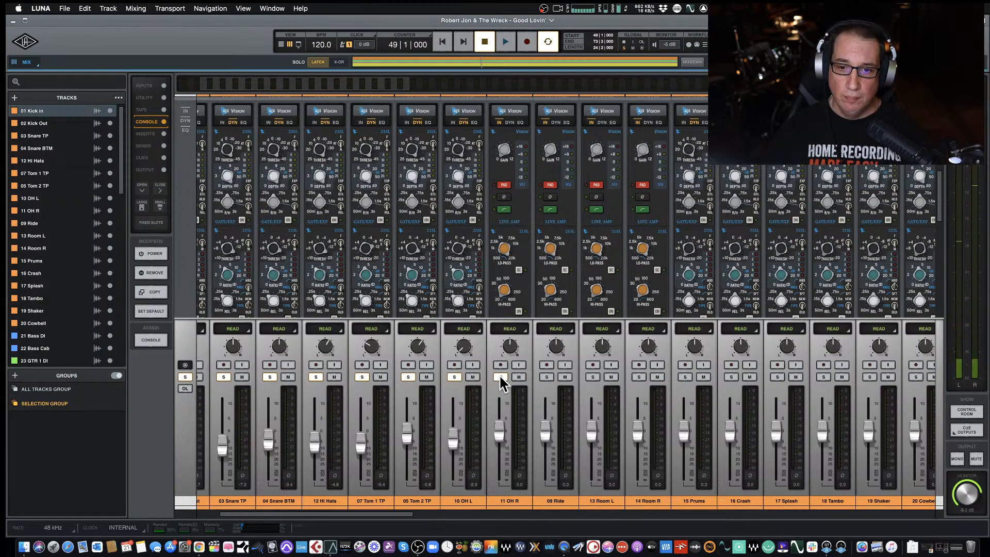
{"action": "left_click", "coordinate": [472, 377]}
{"action": "key", "text": "space"}
{"action": "left_click_drag", "start_coordinate": [498, 431], "coordinate": [500, 410]}
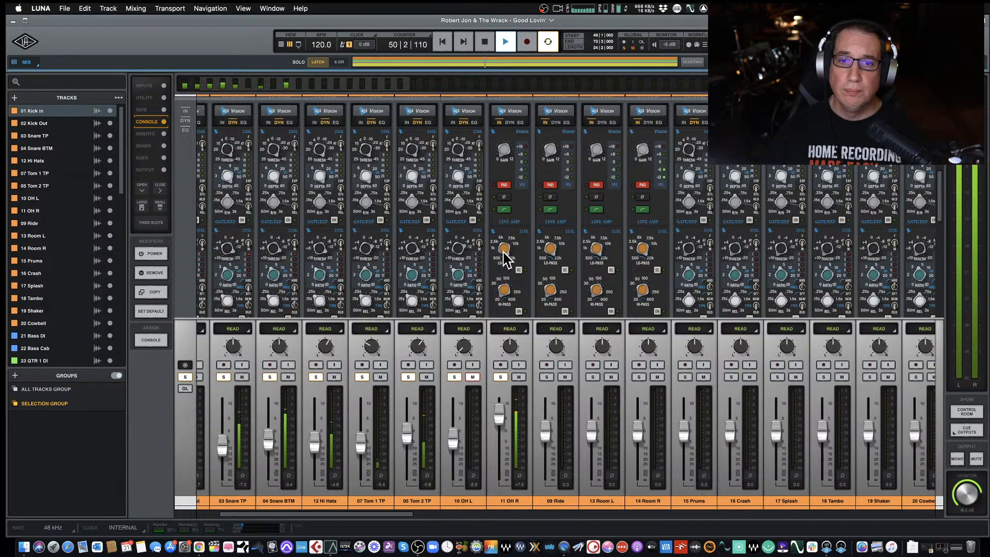
Set the OH R utility trim to +6.9 dB
{"action": "scroll", "coordinate": [505, 259], "scroll_direction": "up", "scroll_amount": 5}
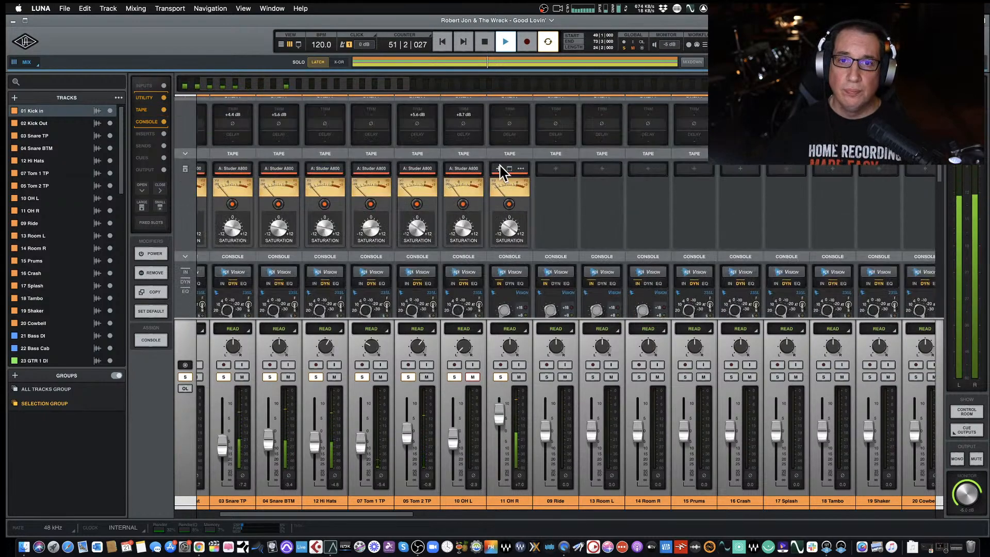
{"action": "left_click_drag", "start_coordinate": [508, 116], "coordinate": [512, 114]}
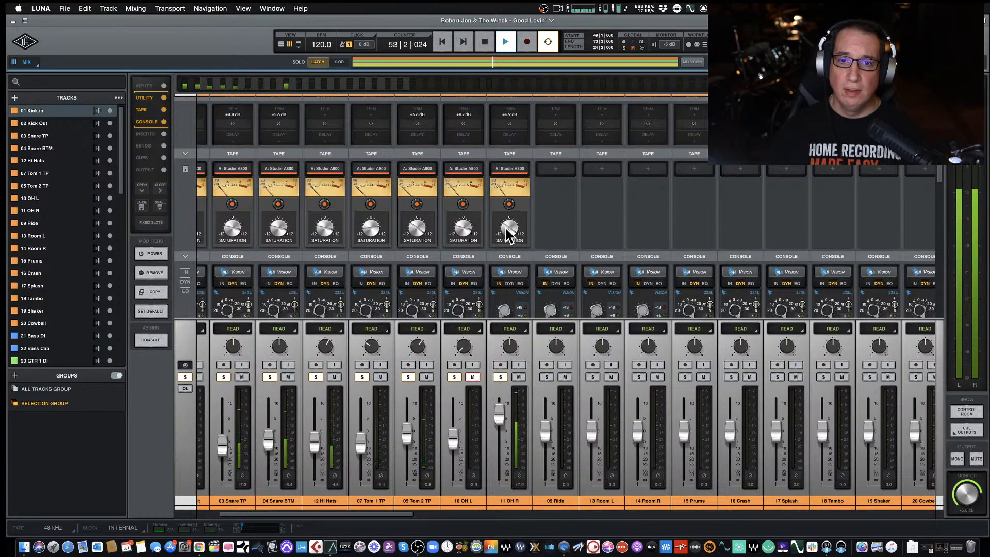
Engage the high-pass filter on OH R and audition it with the looped drums
{"action": "scroll", "coordinate": [498, 308], "scroll_direction": "down", "scroll_amount": 3}
{"action": "scroll", "coordinate": [496, 308], "scroll_direction": "down", "scroll_amount": 3}
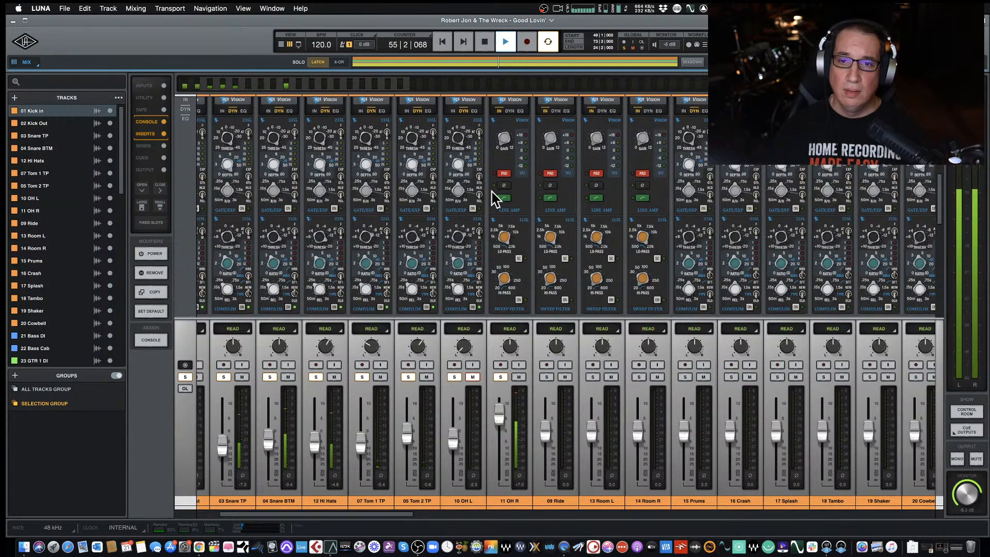
{"action": "key", "text": "space"}
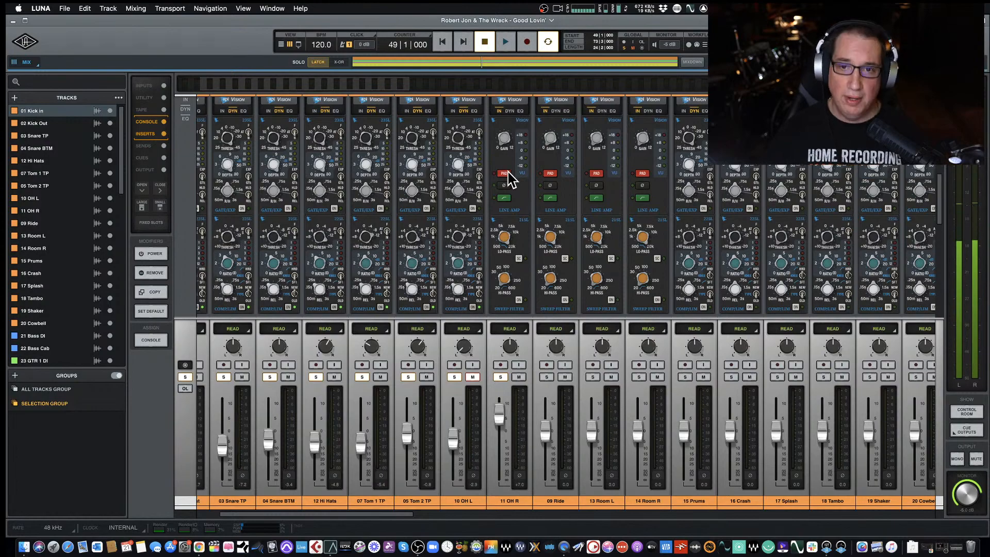
{"action": "key", "text": "space"}
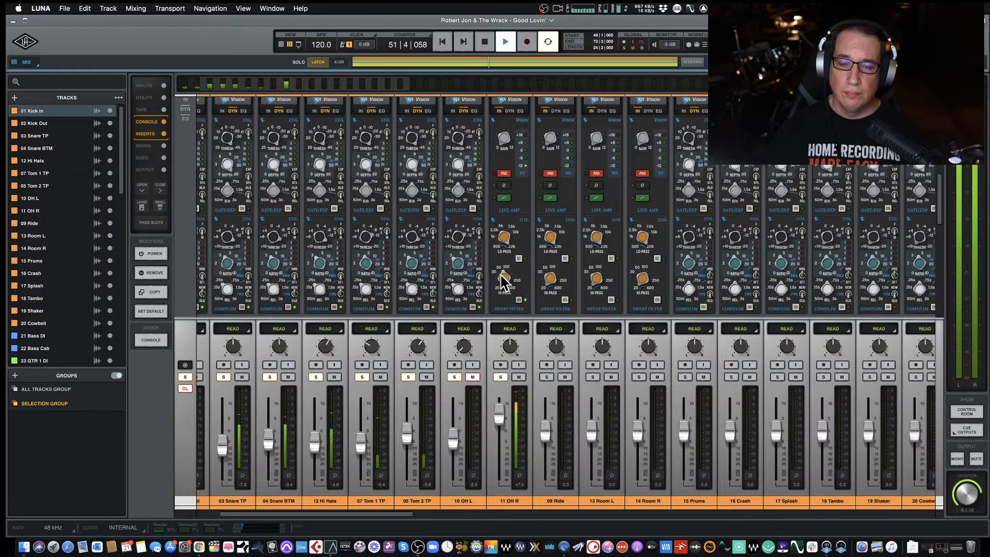
Switch the OH R console strip to its dynamics section and set up its compressor during playback
{"action": "scroll", "coordinate": [505, 255], "scroll_direction": "up", "scroll_amount": 5}
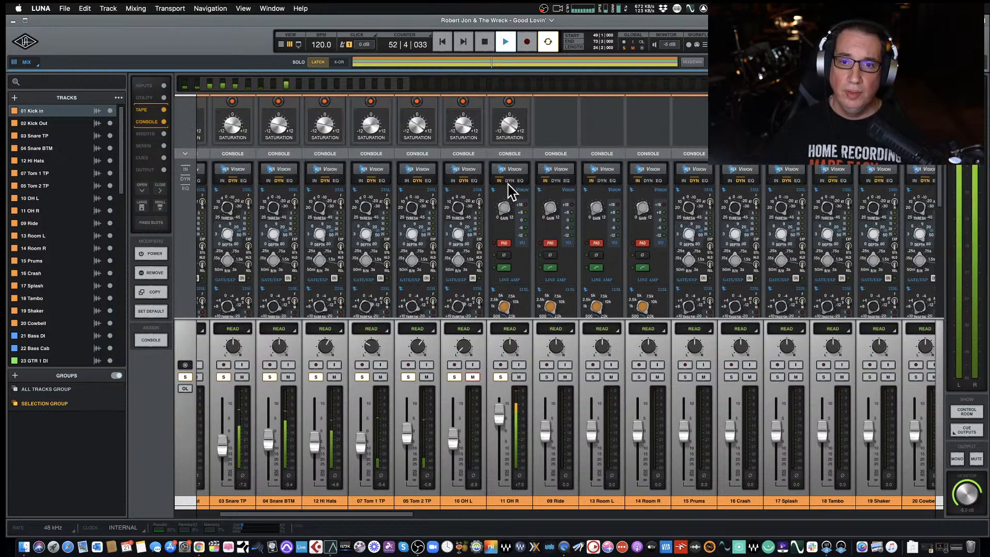
{"action": "scroll", "coordinate": [508, 211], "scroll_direction": "down", "scroll_amount": 5}
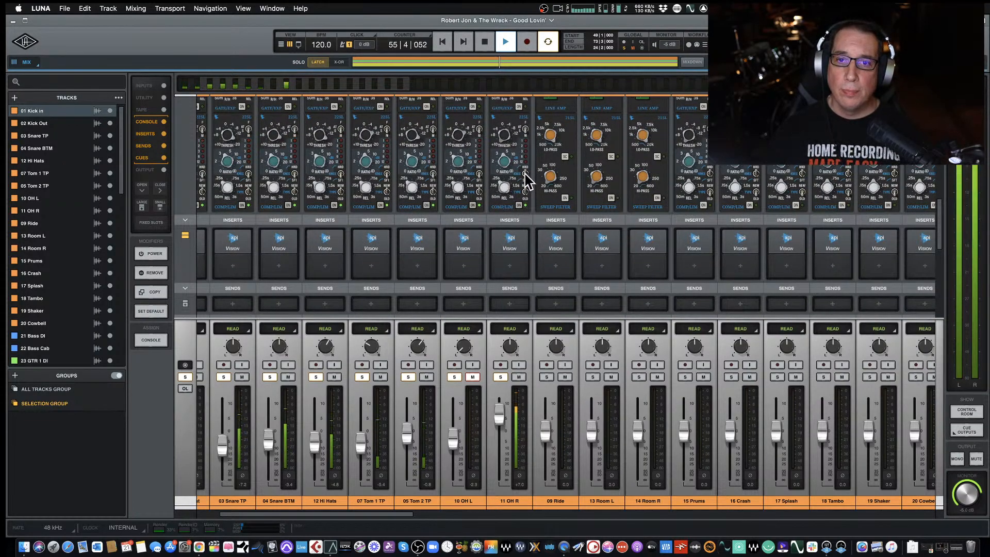
{"action": "scroll", "coordinate": [511, 155], "scroll_direction": "up", "scroll_amount": 3}
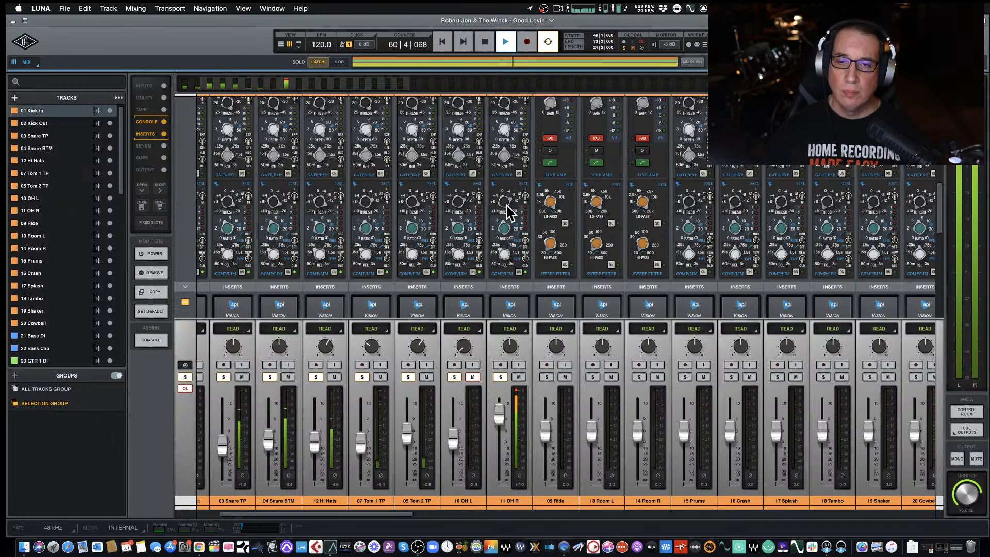
Switch the OH R console strip to its EQ and shape it with the graphic EQ type
{"action": "scroll", "coordinate": [508, 211], "scroll_direction": "up", "scroll_amount": 2}
{"action": "left_click", "coordinate": [520, 118]}
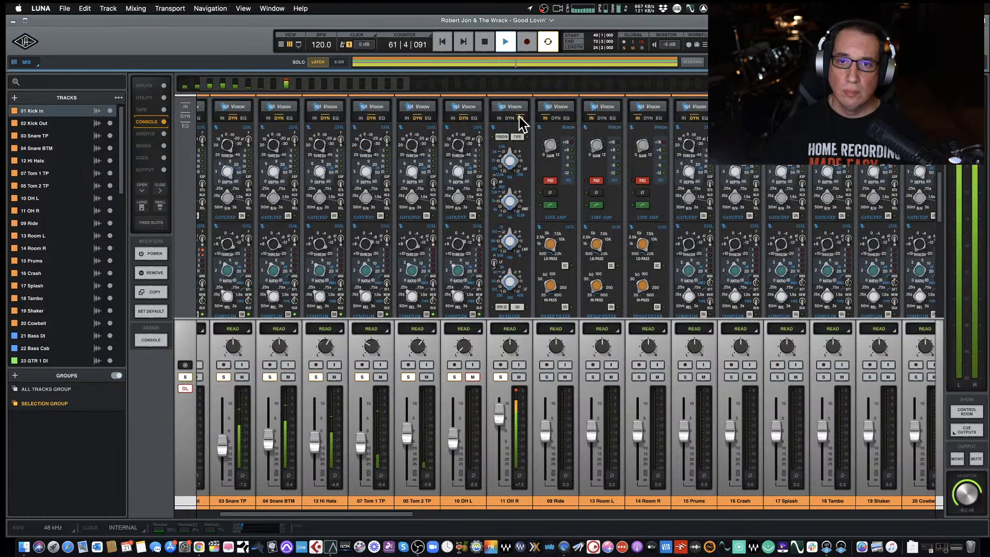
{"action": "left_click", "coordinate": [517, 137]}
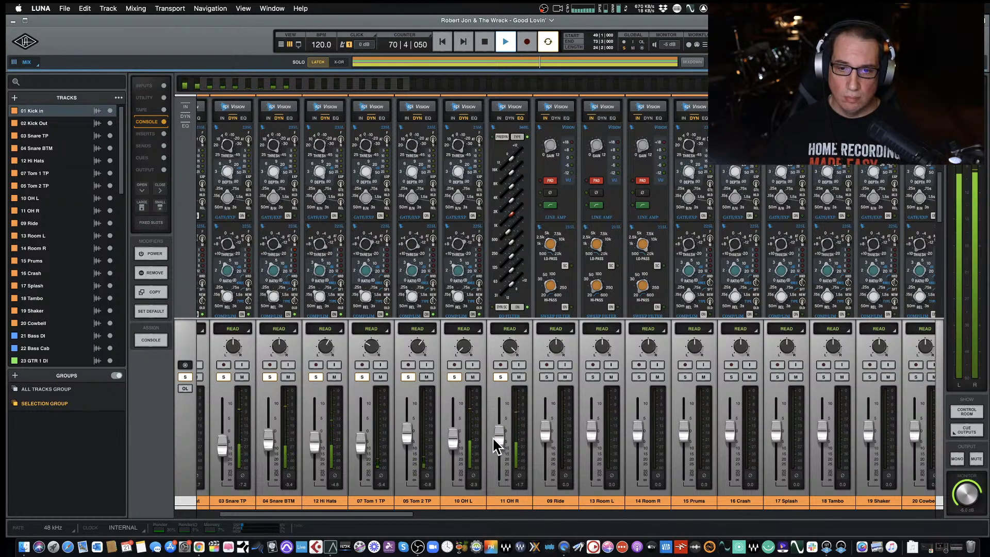
Return the OH R console strip to its dynamics section and audition the looped drums with OH L briefly muted
{"action": "left_click", "coordinate": [510, 118]}
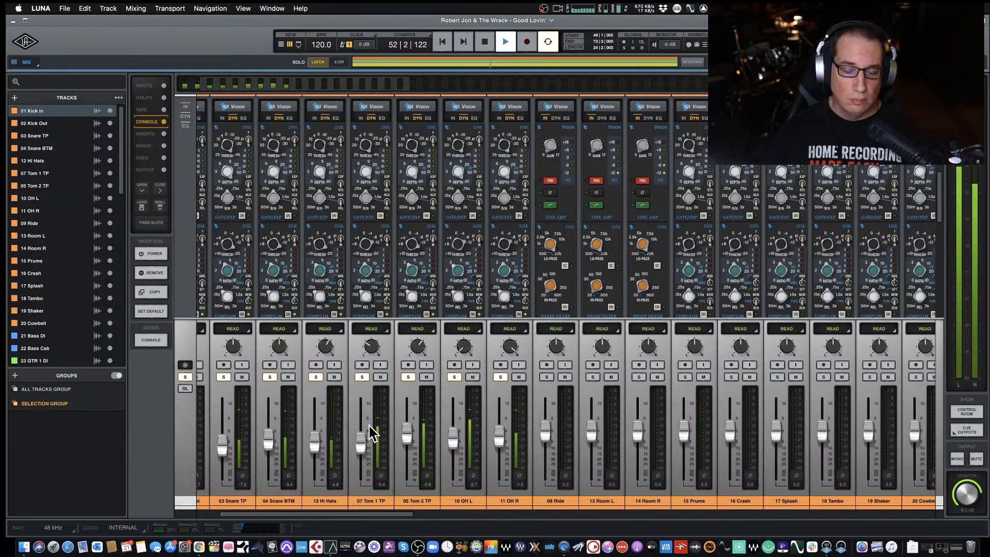
{"action": "left_click", "coordinate": [472, 378]}
{"action": "left_click", "coordinate": [473, 378]}
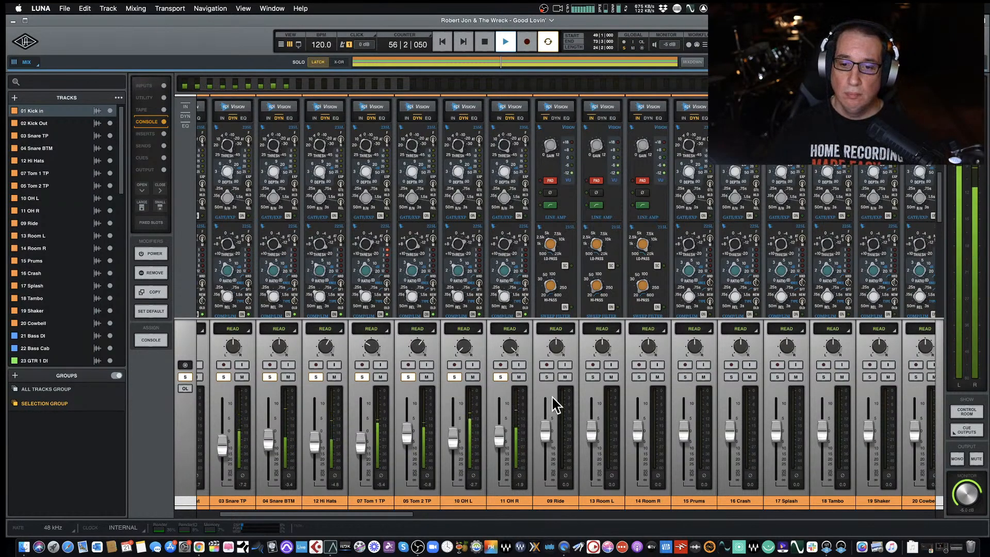
{"action": "key", "text": "space"}
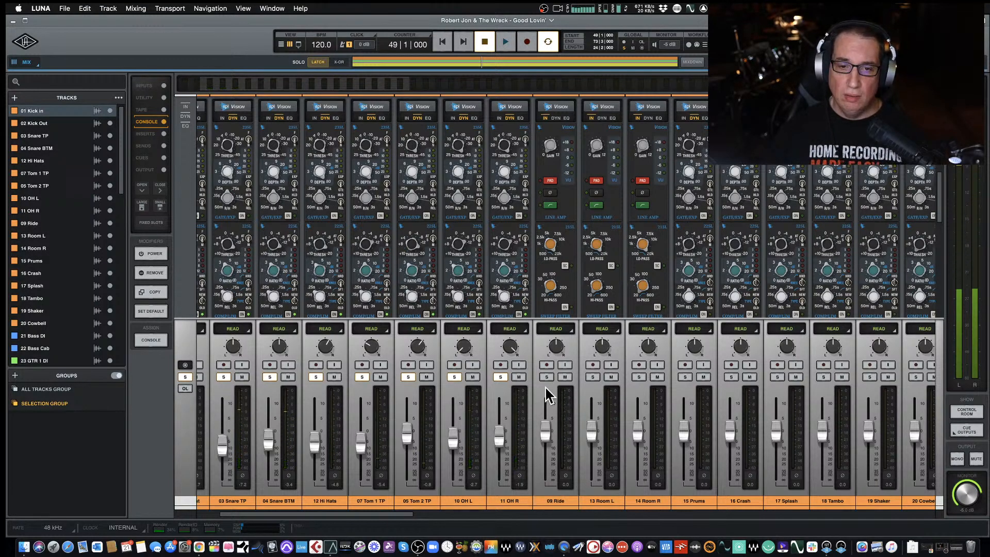
Increase the height of the 09 Ride track in the timeline to inspect its waveform, and return to the mixer
{"action": "key", "text": "super+equal"}
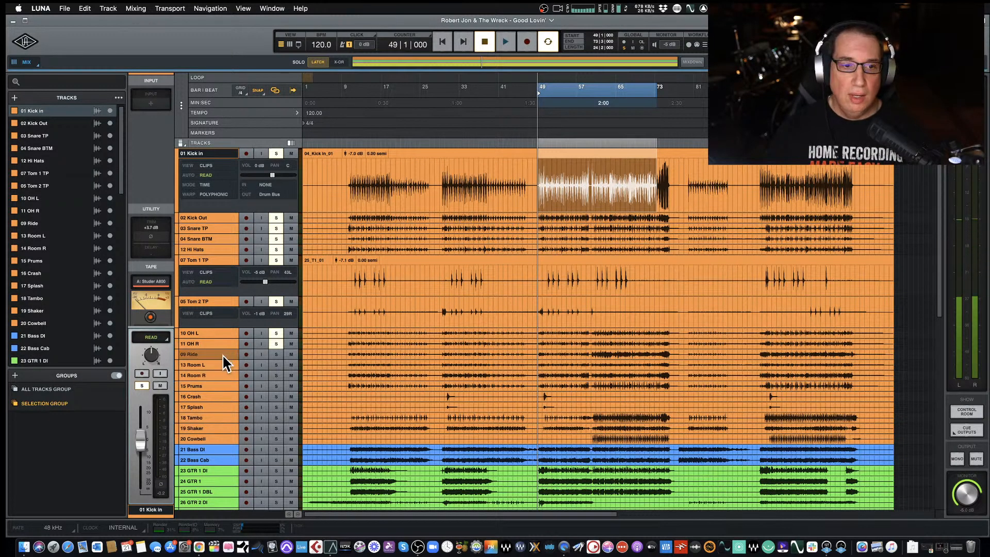
{"action": "mouse_move", "coordinate": [220, 359]}
{"action": "left_mouse_down"}
{"action": "mouse_move", "coordinate": [221, 376]}
{"action": "mouse_move", "coordinate": [221, 367]}
{"action": "left_mouse_up"}
{"action": "key", "text": "super+equal"}
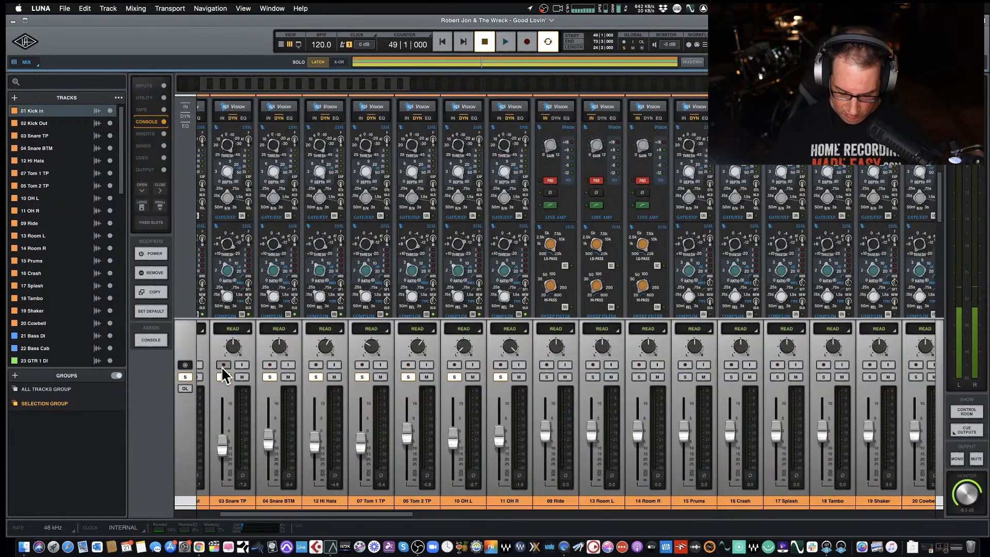
Play the loop, solo 09 Ride with the other drums and raise its fader to about +7.7 dB
{"action": "key", "text": "space"}
{"action": "left_click", "coordinate": [548, 376]}
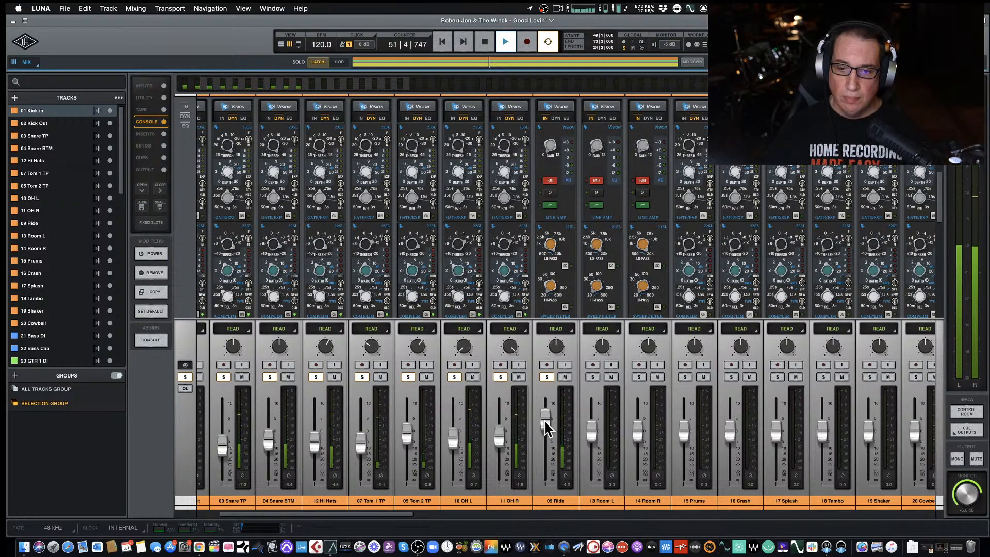
{"action": "left_click_drag", "start_coordinate": [545, 422], "coordinate": [545, 418]}
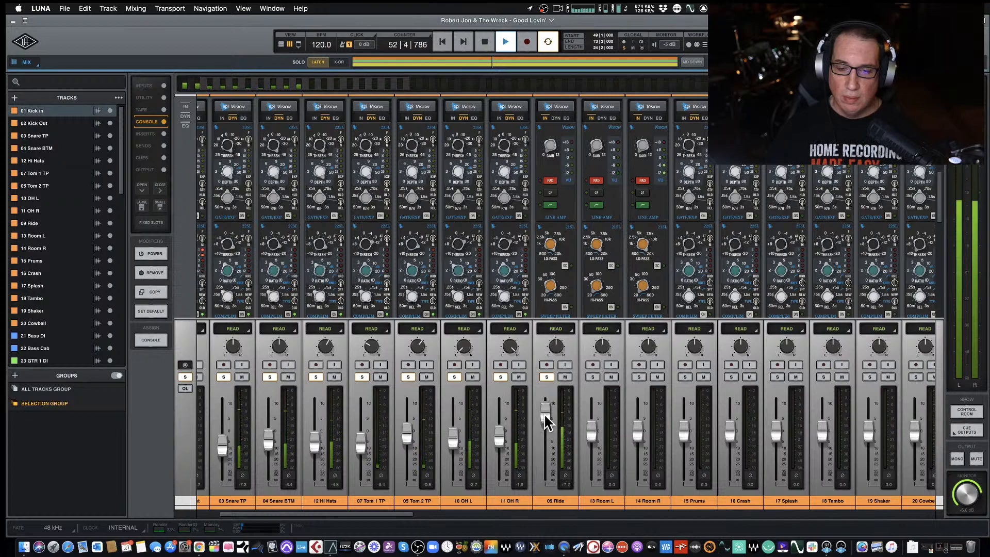
Mute both overheads, OH L and OH R, and lower the 09 Ride fader to sit with the close mics during playback
{"action": "left_click", "coordinate": [519, 377]}
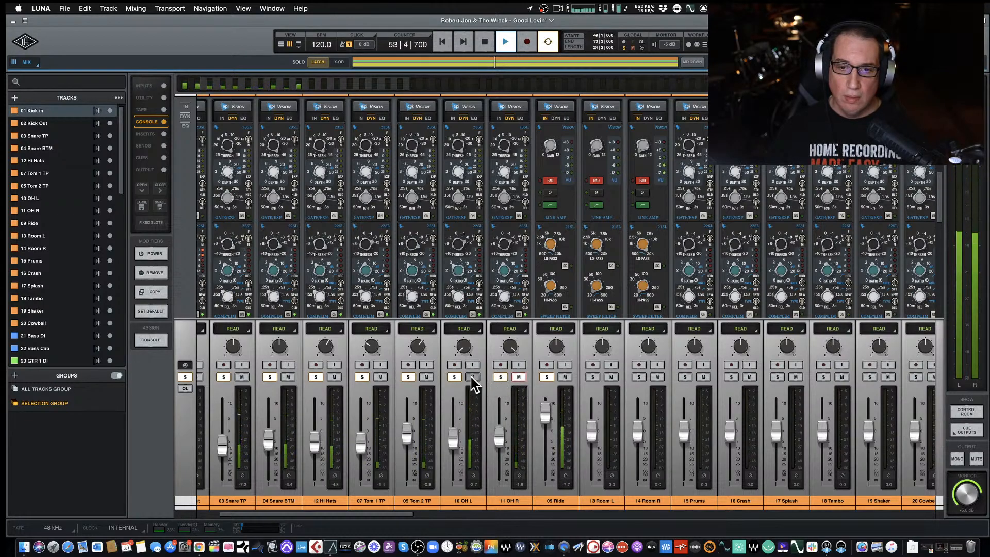
{"action": "left_click", "coordinate": [473, 377]}
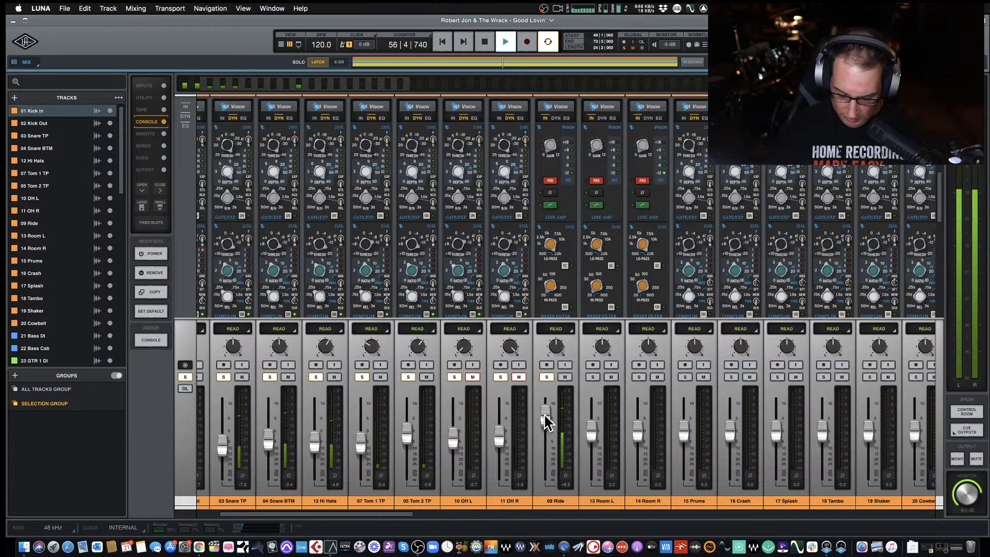
{"action": "key", "text": "super+equal"}
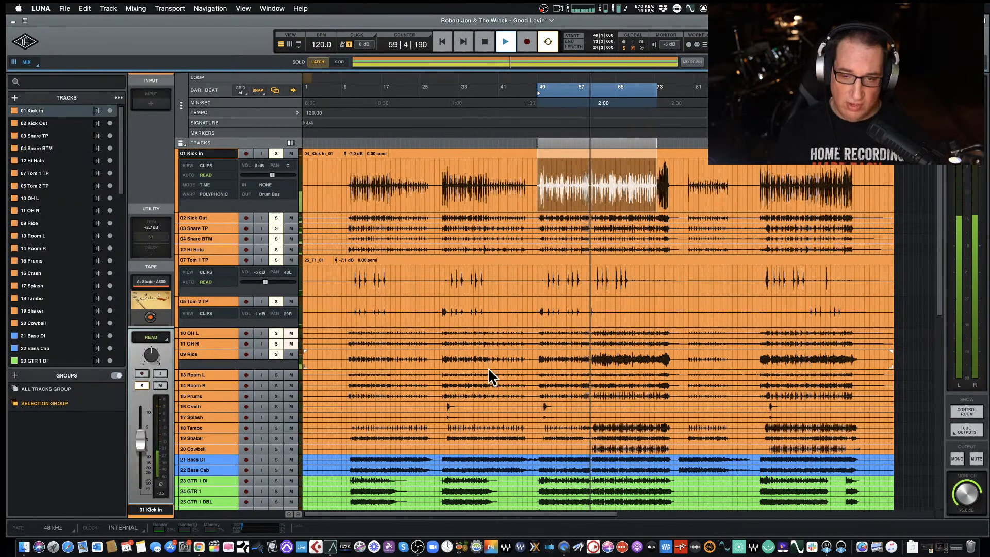
{"action": "key", "text": "super+equal"}
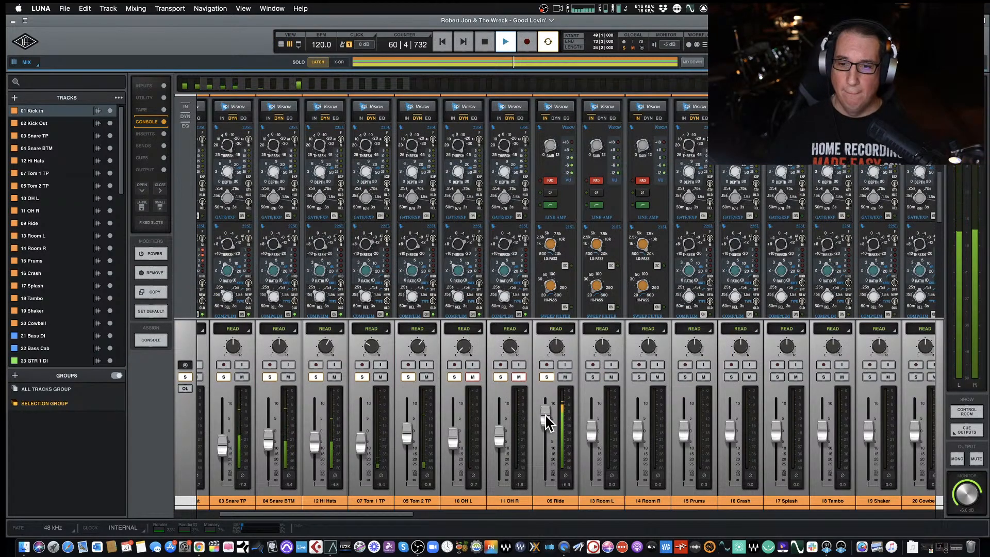
{"action": "left_click_drag", "start_coordinate": [547, 417], "coordinate": [543, 424]}
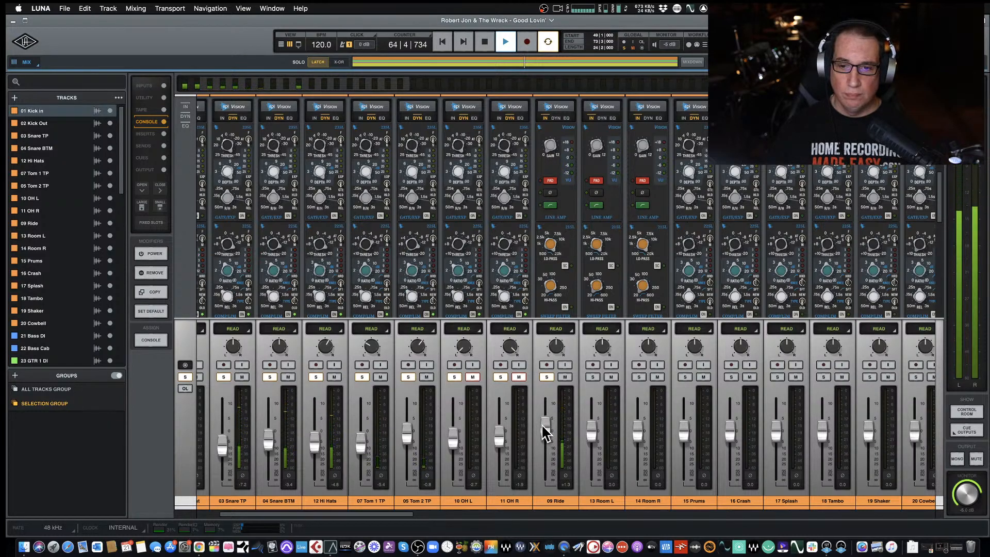
{"action": "key", "text": "space"}
Copy the Studer A800 tape extension from OH R to the 09 Ride track
{"action": "scroll", "coordinate": [546, 235], "scroll_direction": "up", "scroll_amount": 5}
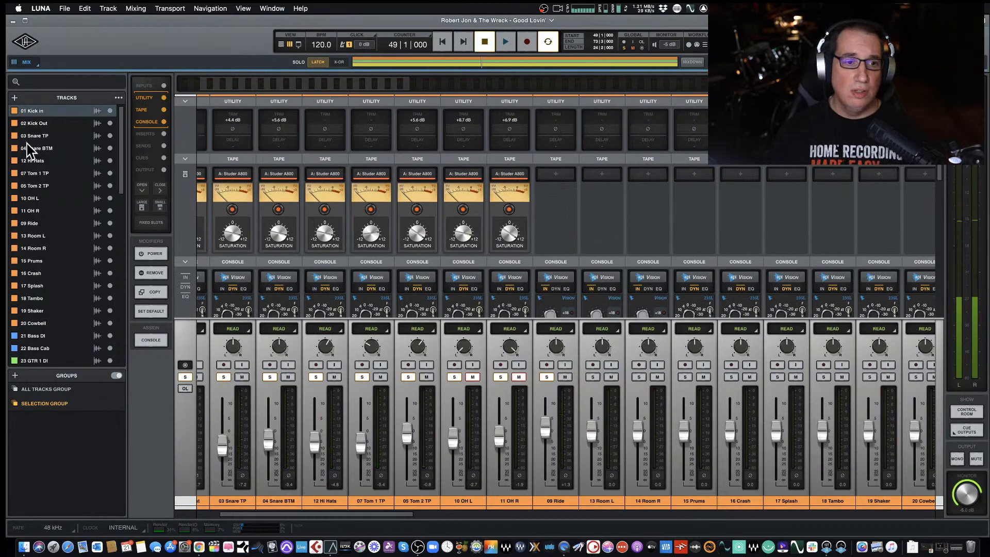
{"action": "left_click", "coordinate": [151, 292]}
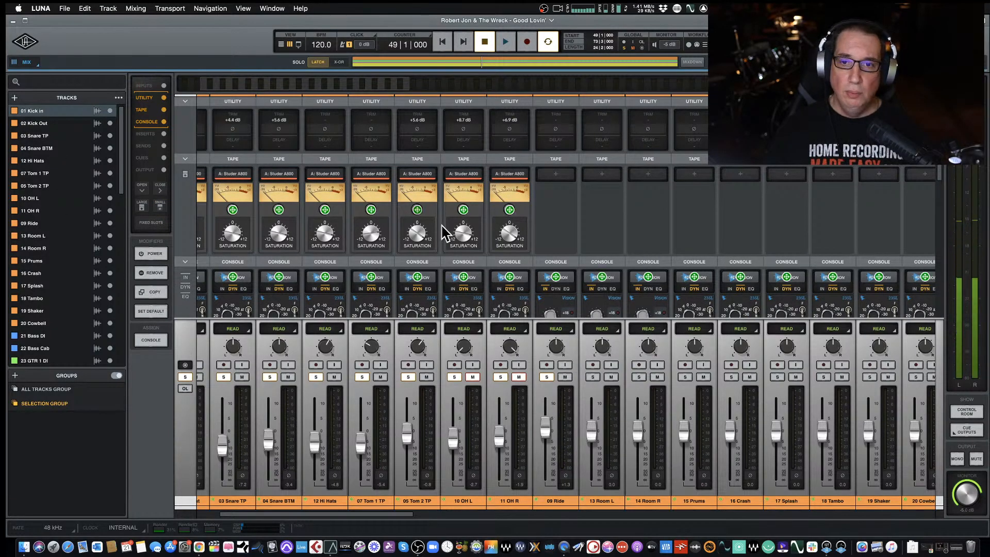
{"action": "left_click", "coordinate": [509, 210]}
{"action": "left_click", "coordinate": [545, 209]}
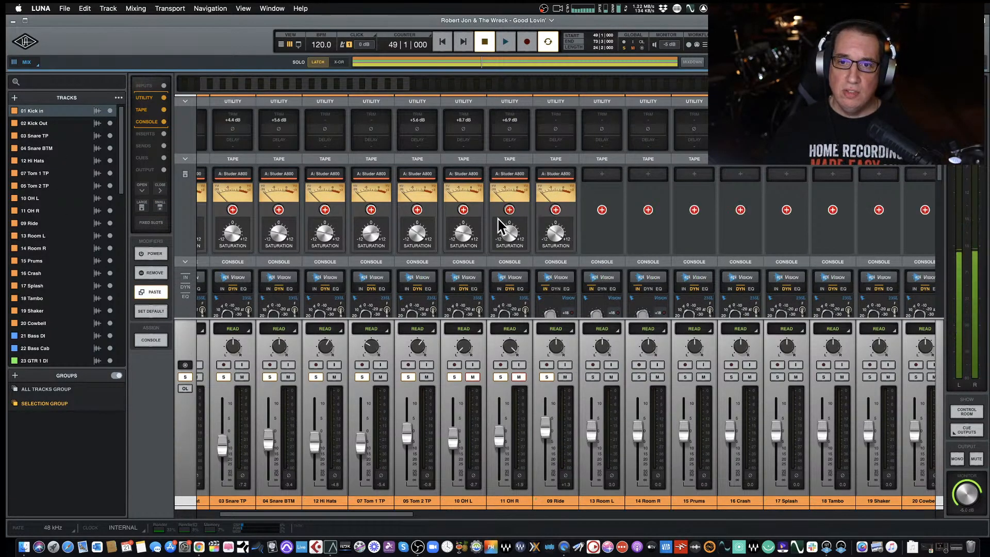
{"action": "left_click", "coordinate": [151, 294]}
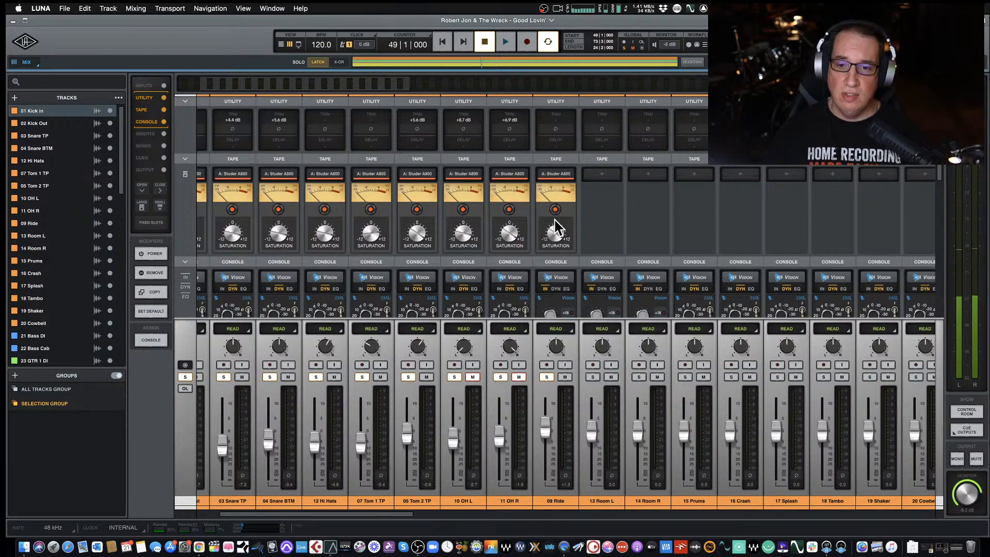
Engage the high-pass sweep filter on 09 Ride during playback and switch its console strip to the dynamics section
{"action": "key", "text": "space"}
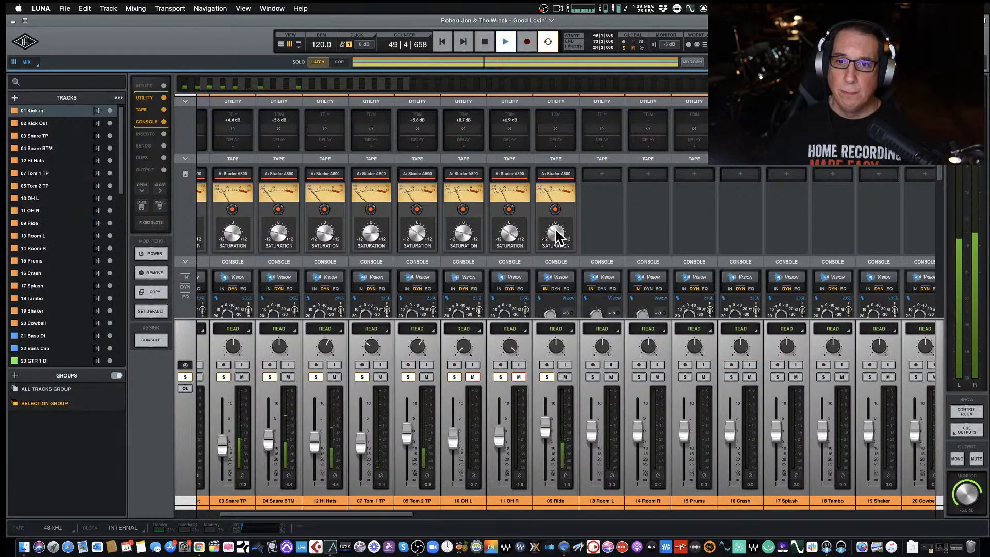
{"action": "scroll", "coordinate": [555, 232], "scroll_direction": "down", "scroll_amount": 5}
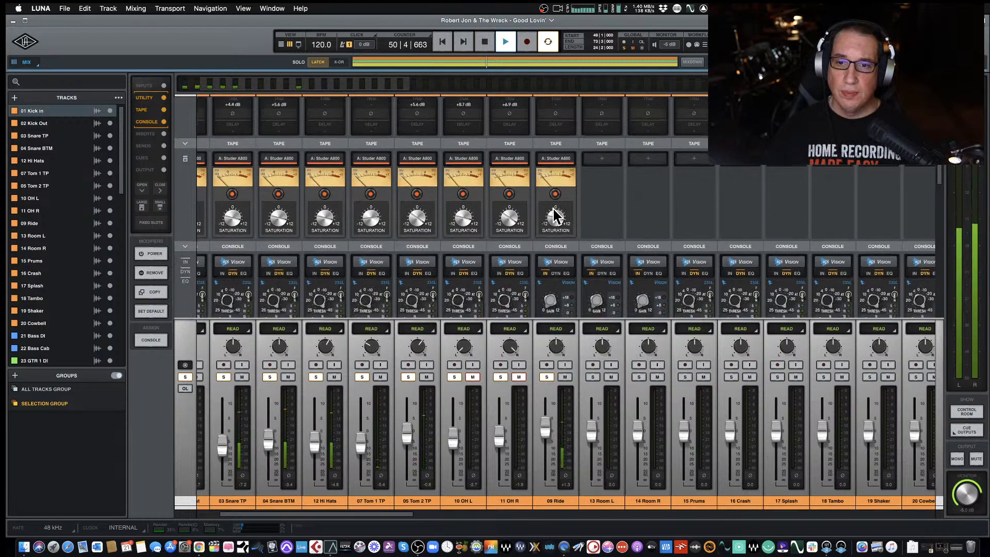
{"action": "scroll", "coordinate": [554, 210], "scroll_direction": "down", "scroll_amount": 3}
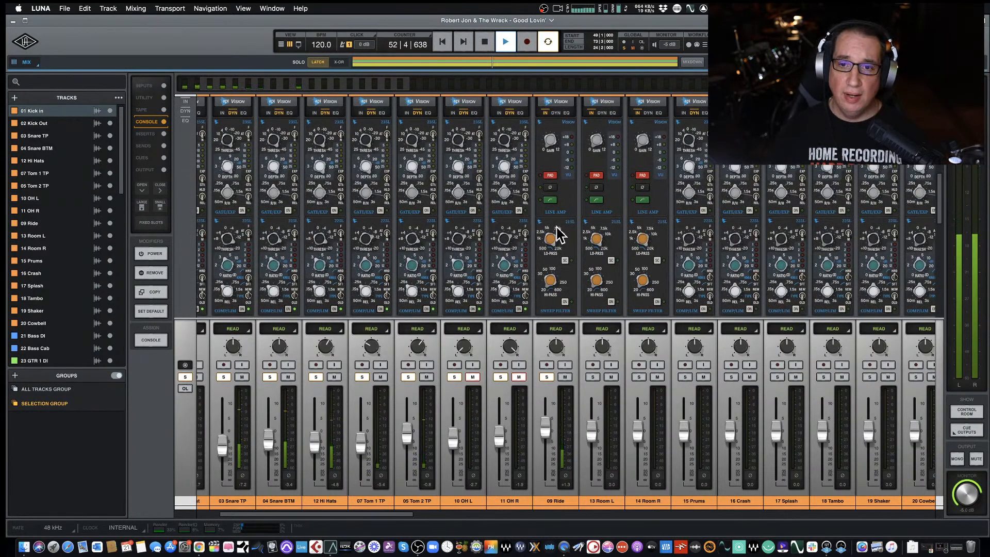
{"action": "scroll", "coordinate": [557, 242], "scroll_direction": "down", "scroll_amount": 1}
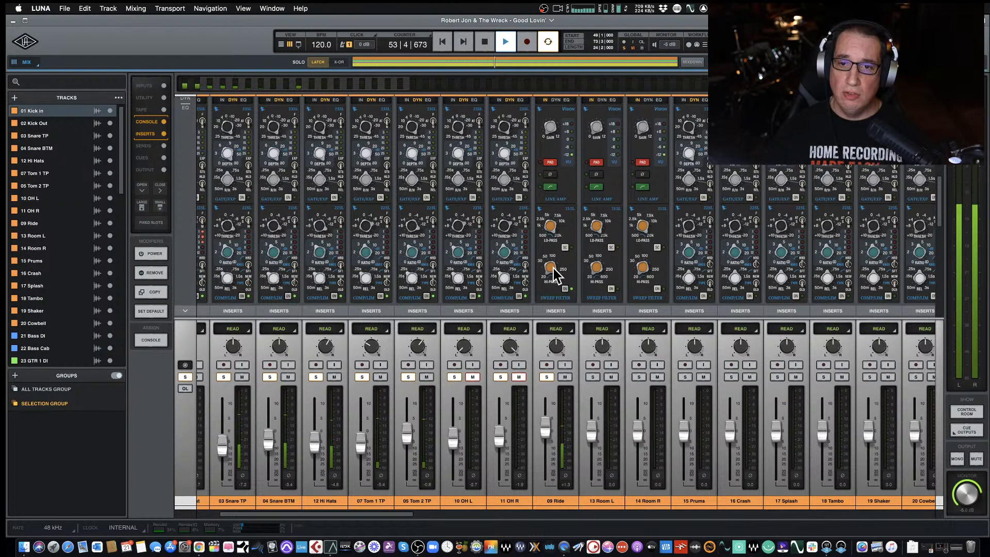
{"action": "scroll", "coordinate": [549, 185], "scroll_direction": "up", "scroll_amount": 3}
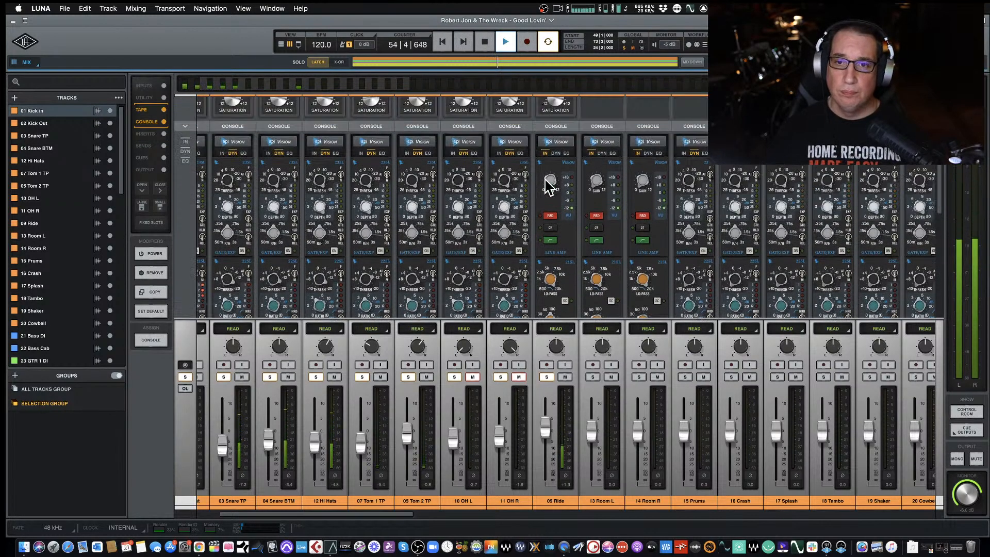
{"action": "left_click", "coordinate": [556, 154]}
{"action": "scroll", "coordinate": [586, 249], "scroll_direction": "down", "scroll_amount": 5}
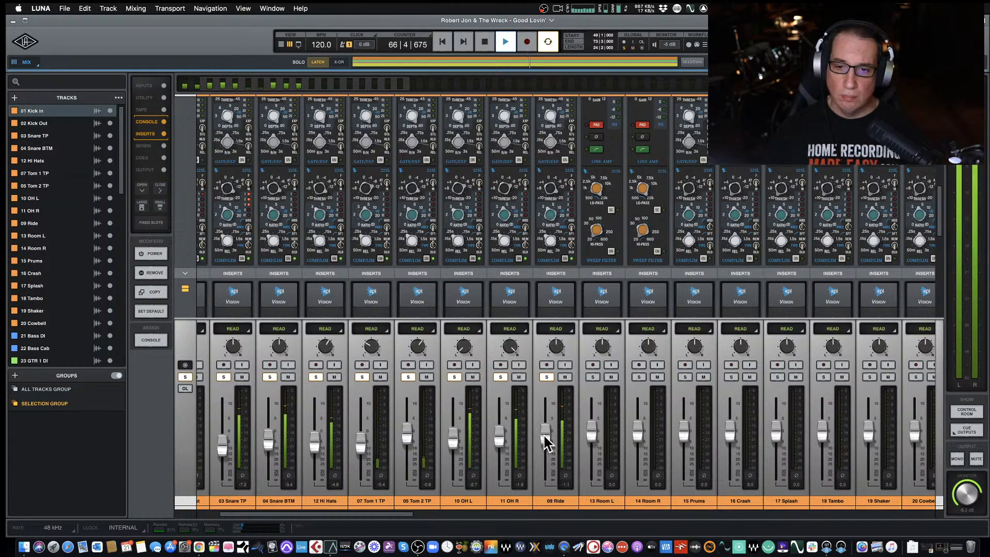
Lower the 09 Ride fader further to balance it with the unmuted overheads, and replay the loop
{"action": "left_click_drag", "start_coordinate": [547, 442], "coordinate": [548, 453]}
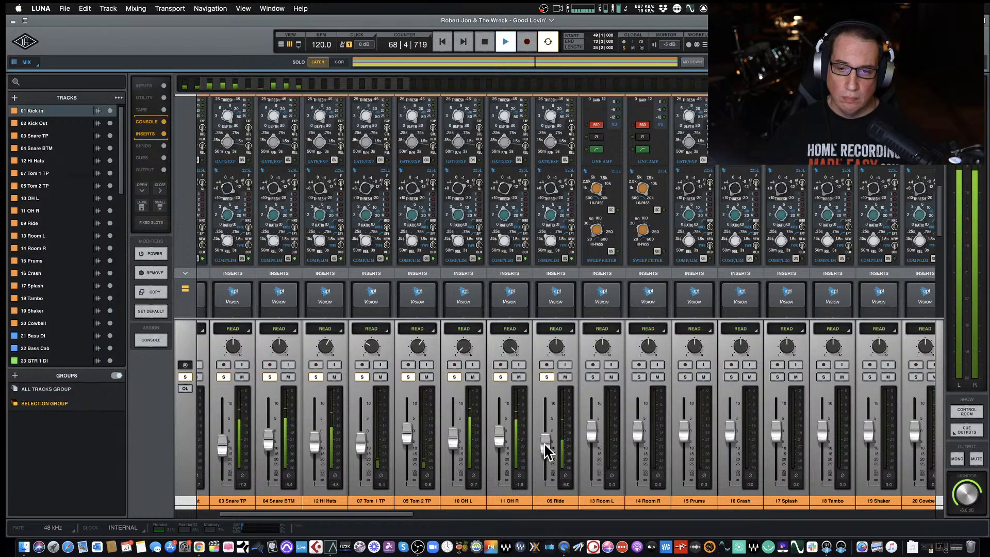
{"action": "key", "text": "space"}
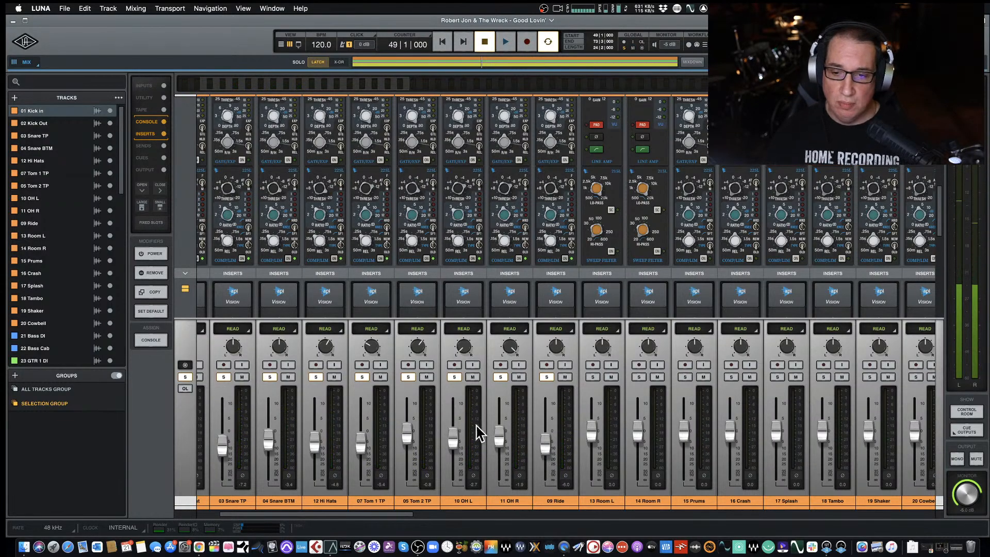
{"action": "key", "text": "space"}
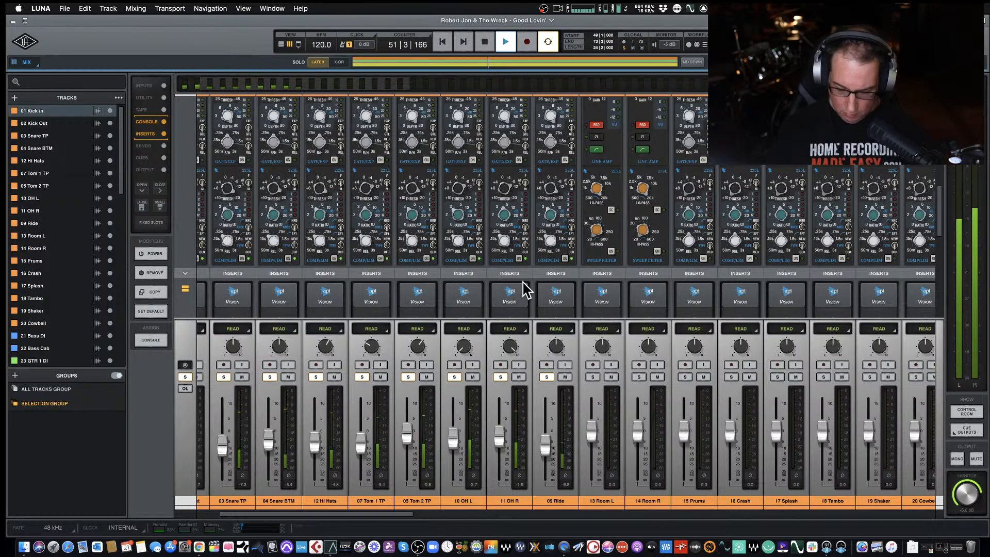
Select the louder ride section starting at bar 60 on the 09 Ride track as the new loop range and play it
{"action": "key", "text": "super+equal"}
{"action": "key", "text": "space"}
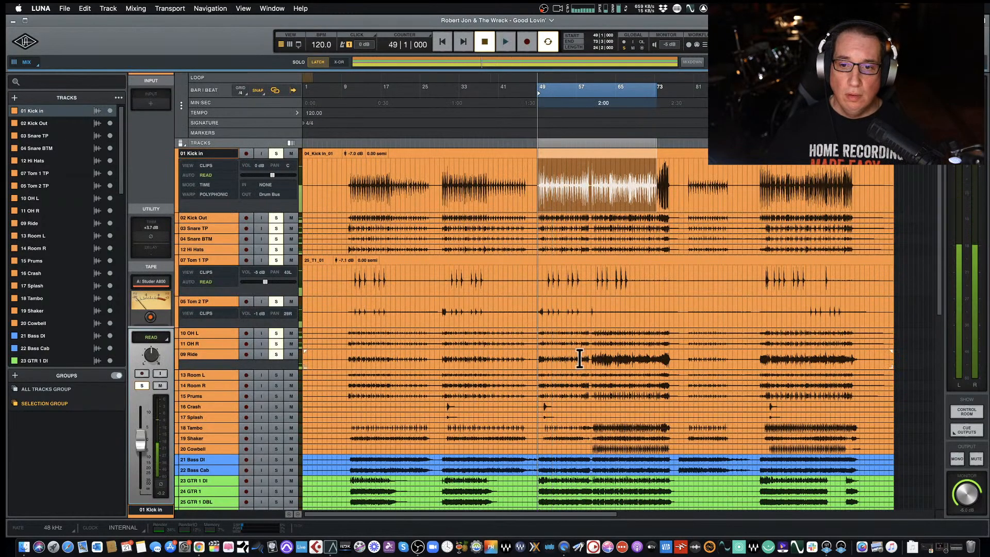
{"action": "left_click_drag", "start_coordinate": [592, 359], "coordinate": [667, 362]}
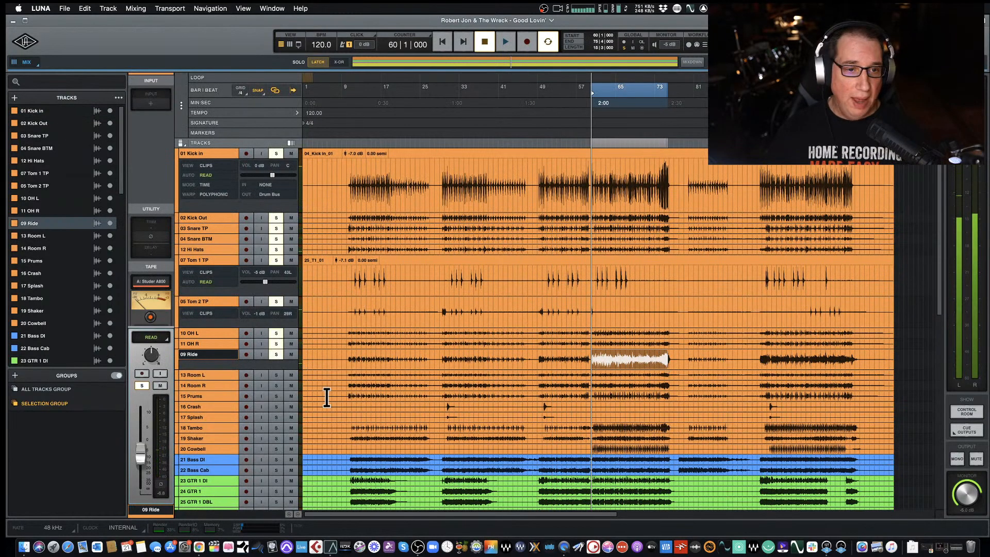
{"action": "key", "text": "space"}
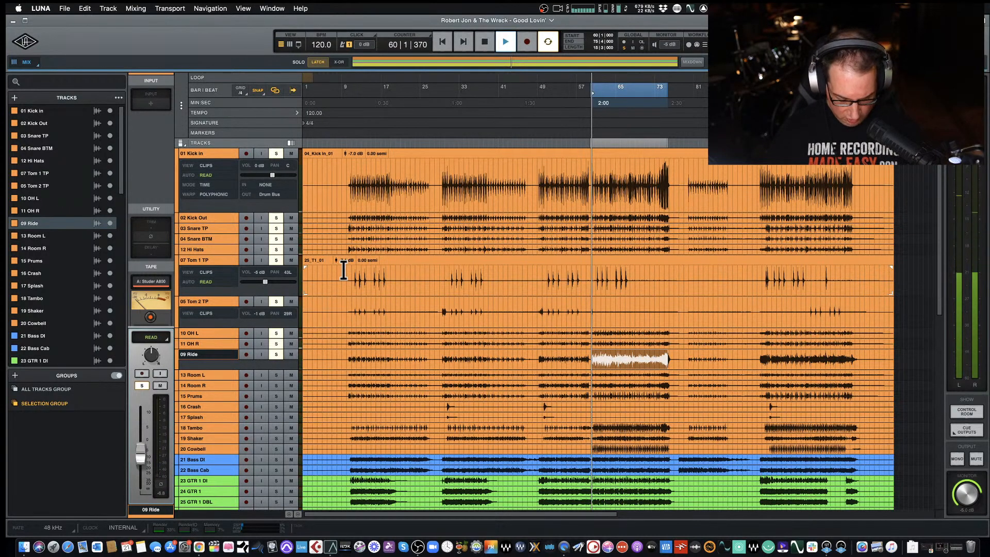
Audition the looped drums with 09 Ride muted, and delete the 09 Ride track from the session
{"action": "key", "text": "super+equal"}
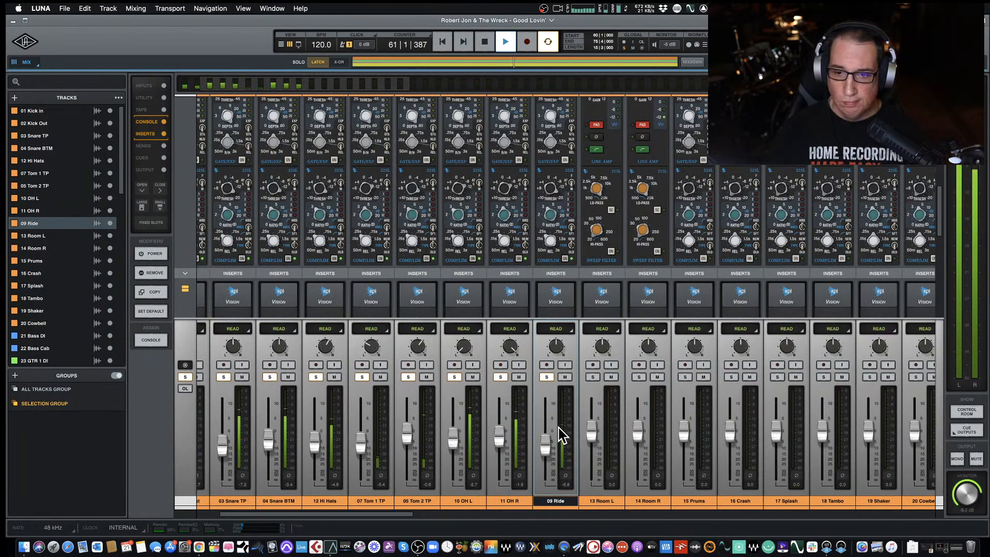
{"action": "left_click", "coordinate": [565, 377]}
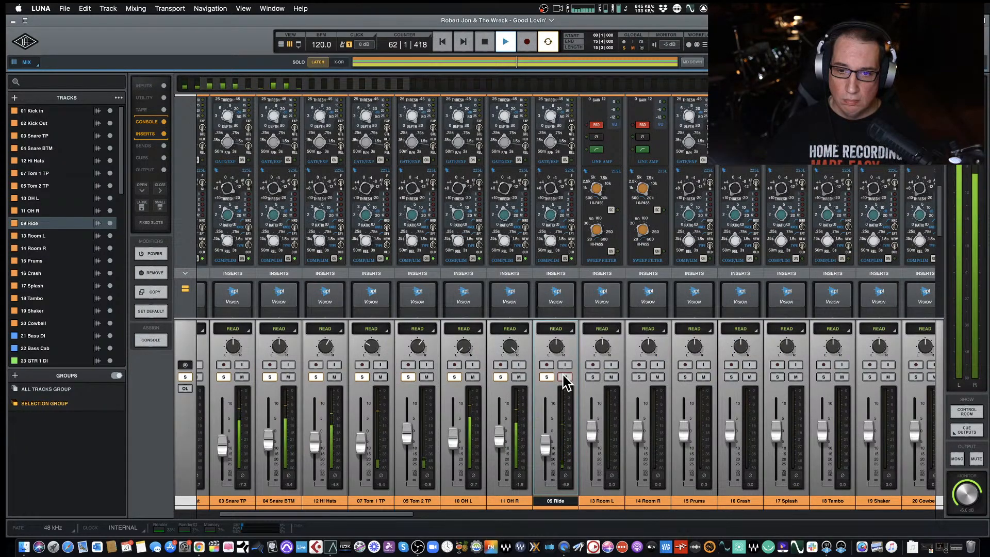
{"action": "key", "text": "space"}
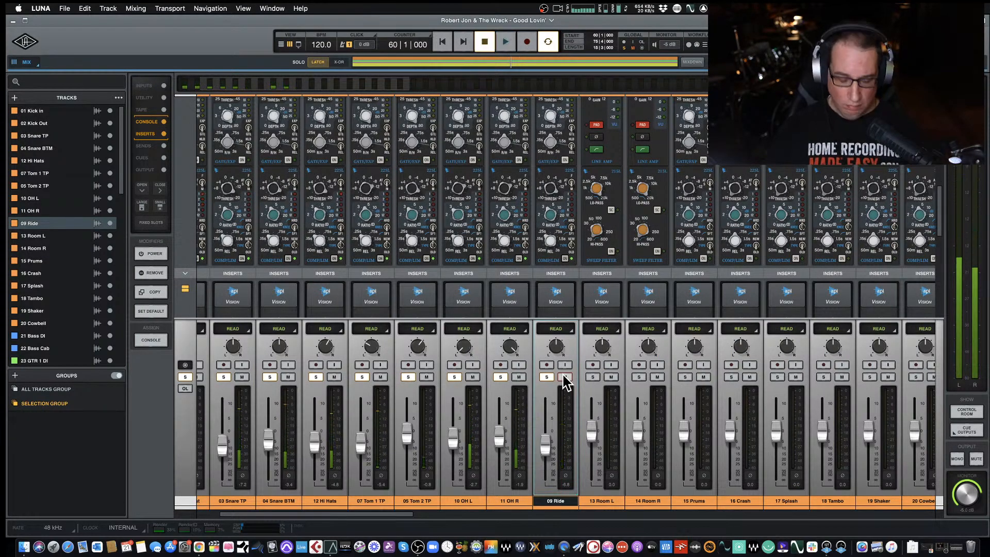
{"action": "key", "text": "super+equal"}
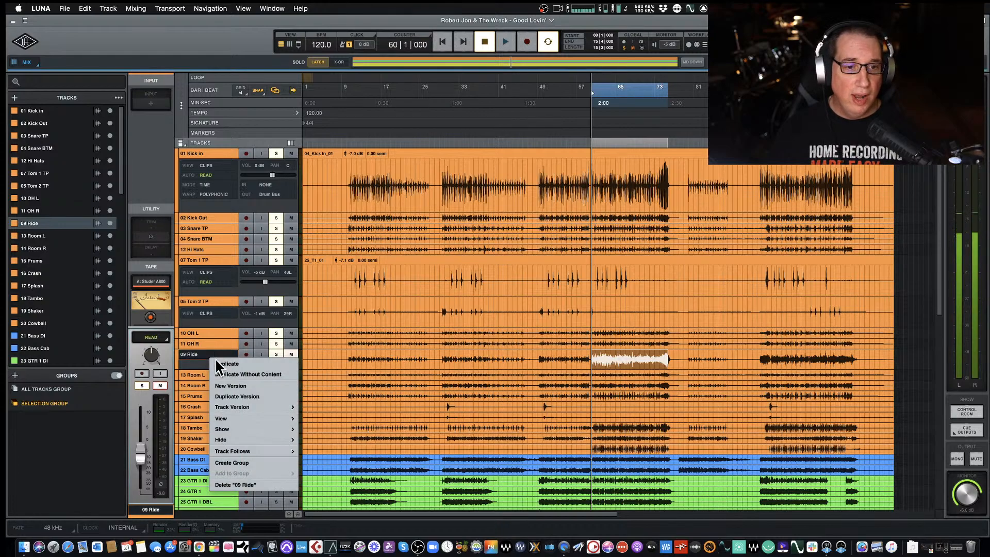
{"action": "left_click", "coordinate": [233, 485]}
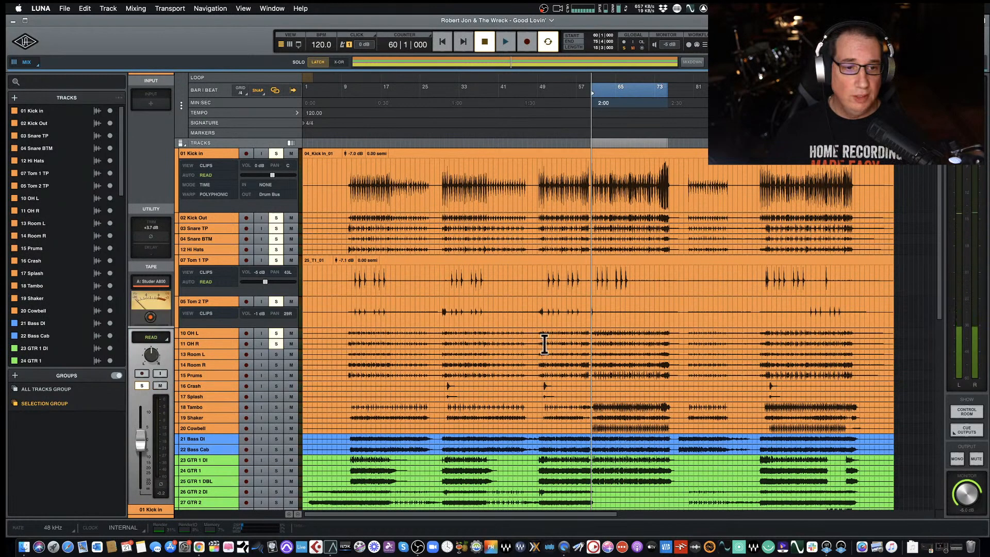
Switch to the Console application to check its input channels, and minimize its window to return to the session
{"action": "left_click", "coordinate": [958, 549]}
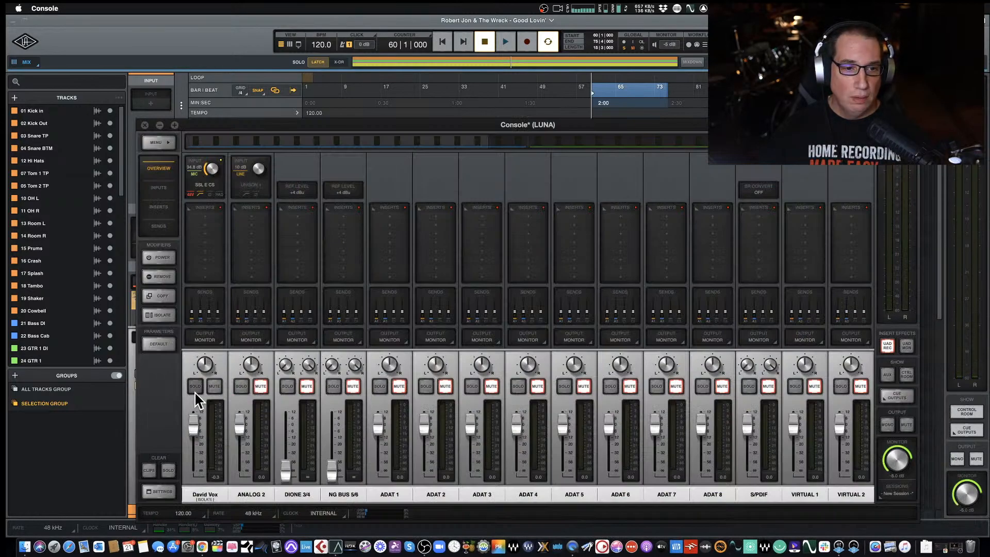
{"action": "left_click", "coordinate": [160, 125]}
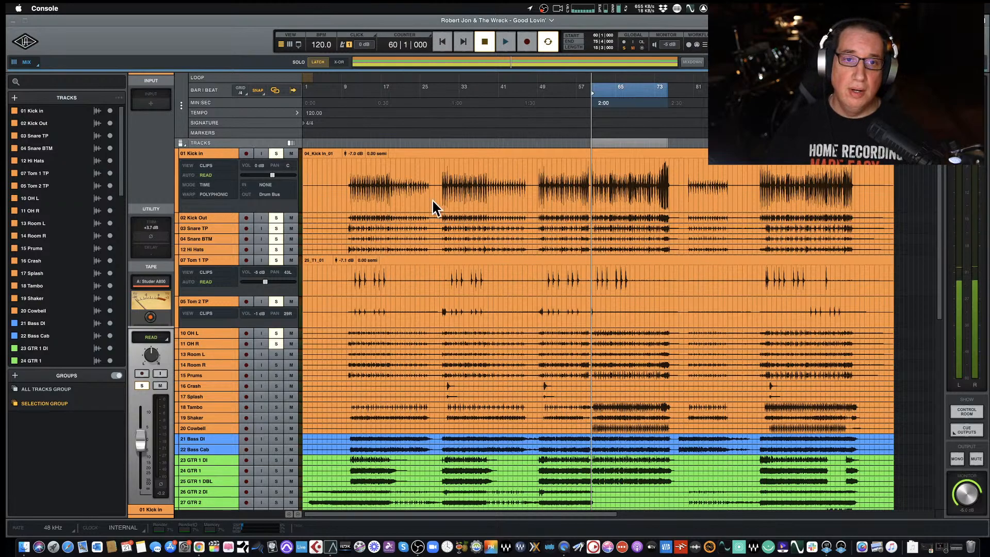
Move the playhead to bar 26, switch to the mixer and select the 11 OH R channel beside the room mics
{"action": "left_click", "coordinate": [424, 141]}
{"action": "key", "text": "super+equal"}
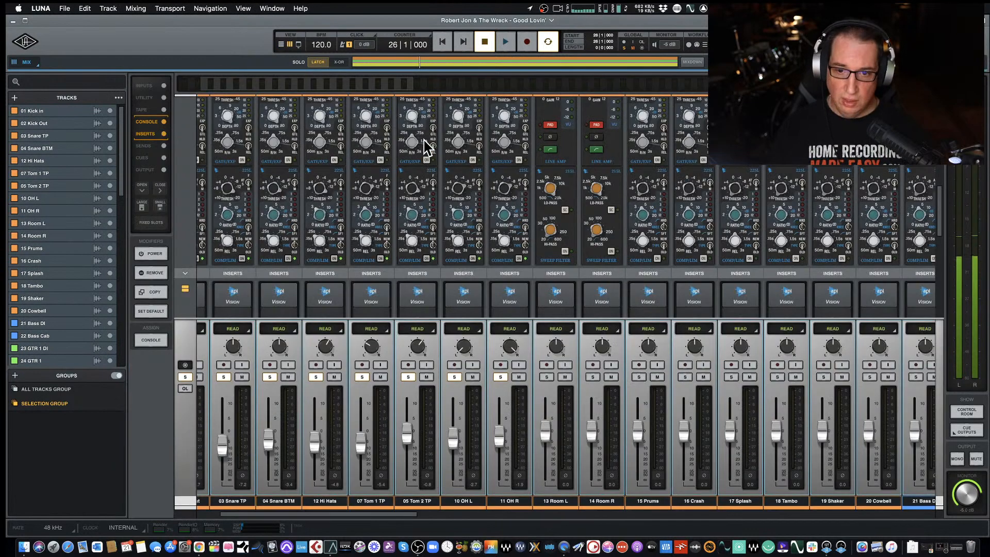
{"action": "left_click", "coordinate": [506, 502]}
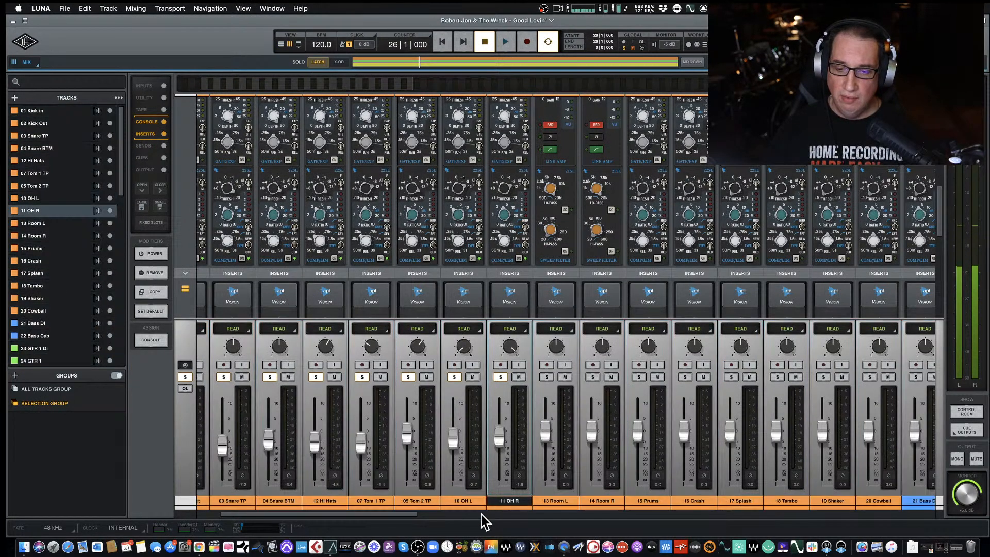
{"action": "scroll", "coordinate": [449, 524], "scroll_direction": "right", "scroll_amount": 5}
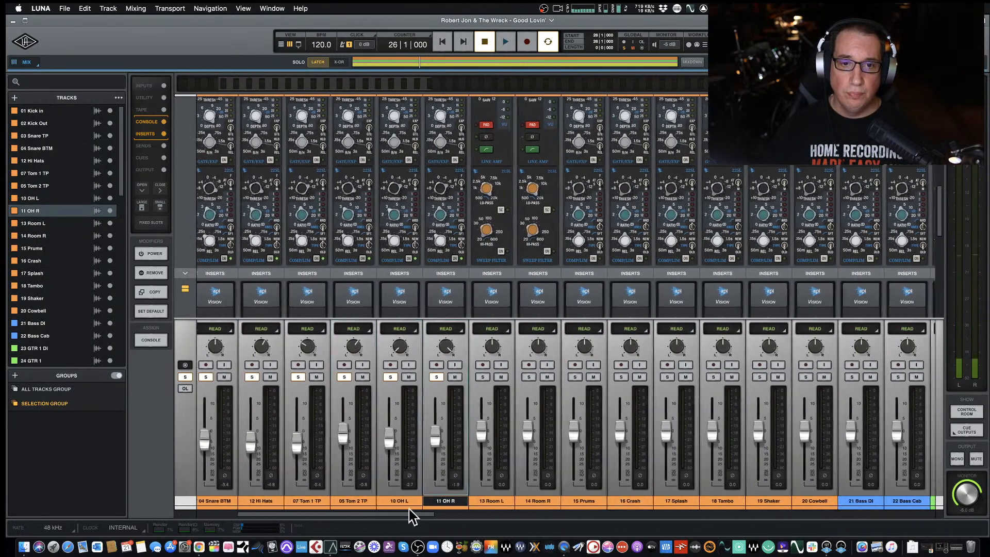
{"action": "left_click_drag", "start_coordinate": [409, 511], "coordinate": [409, 512]}
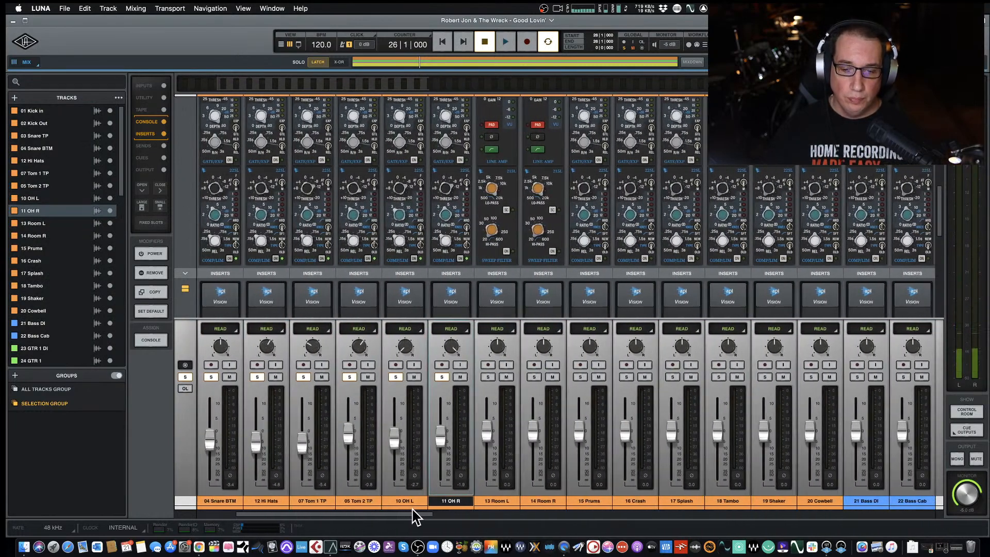
Copy the Studer A800 tape setting from 11 OH R to the 13 Room L and 14 Room R channels
{"action": "scroll", "coordinate": [490, 455], "scroll_direction": "up", "scroll_amount": 3}
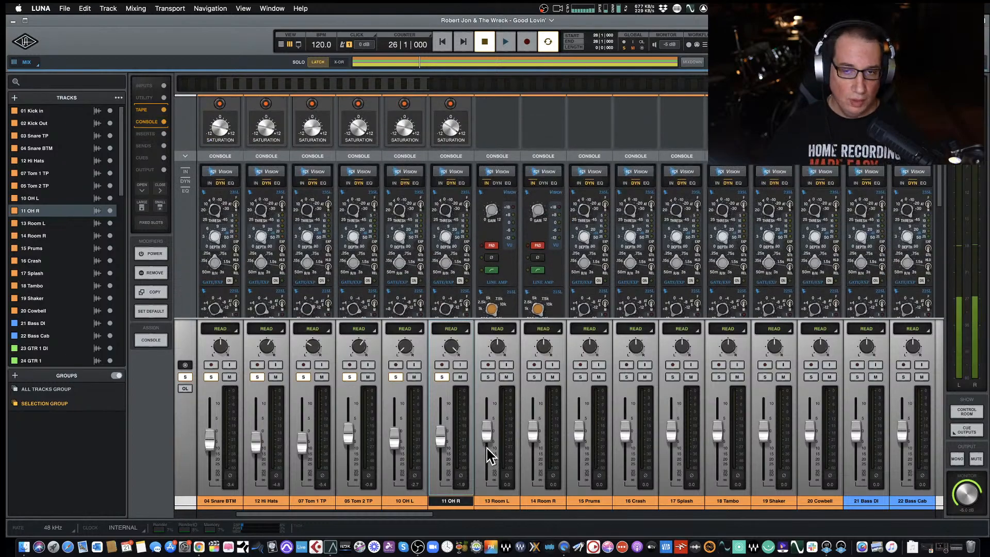
{"action": "scroll", "coordinate": [490, 454], "scroll_direction": "down", "scroll_amount": 3}
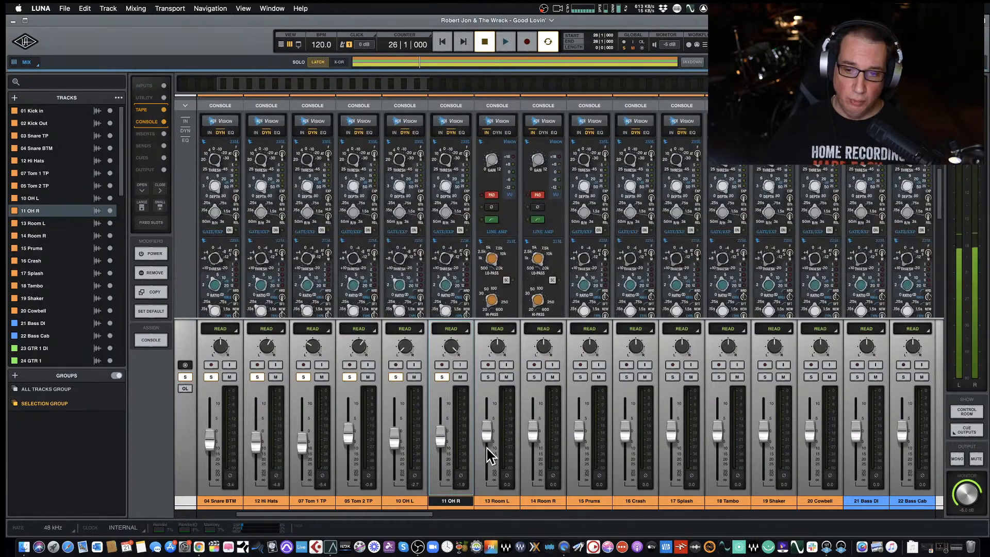
{"action": "scroll", "coordinate": [496, 297], "scroll_direction": "up", "scroll_amount": 5}
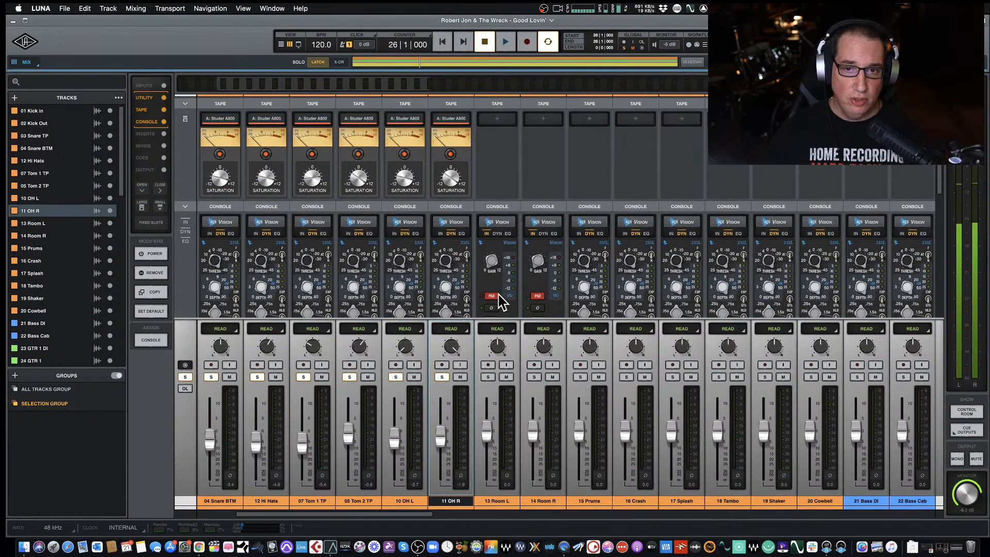
{"action": "left_click", "coordinate": [155, 292]}
{"action": "left_click", "coordinate": [451, 175]}
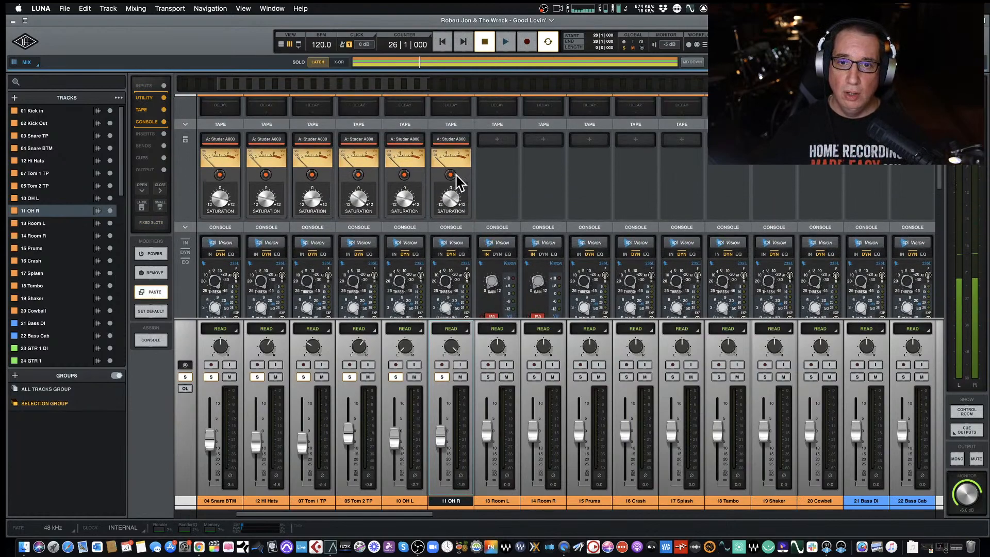
{"action": "left_click", "coordinate": [497, 175]}
{"action": "left_click", "coordinate": [544, 175]}
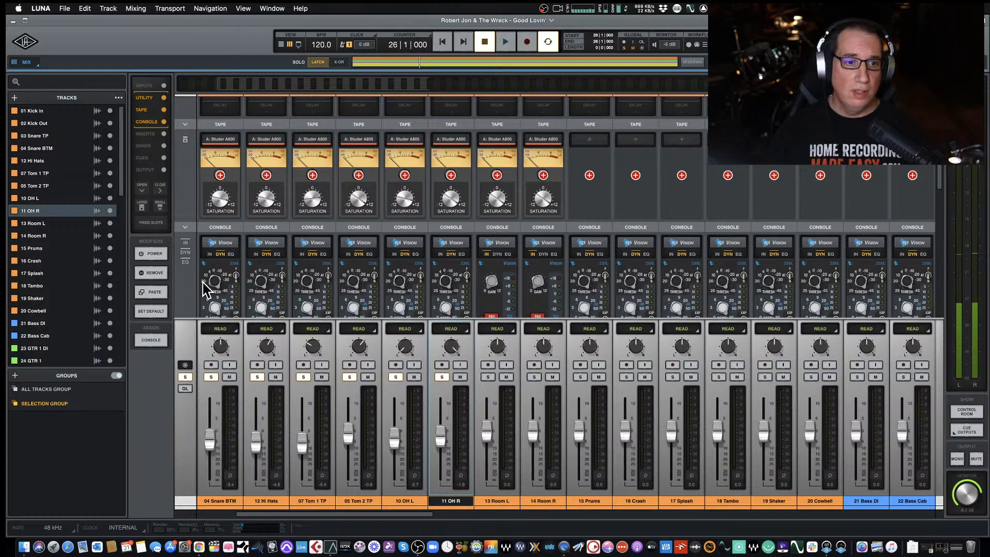
{"action": "left_click", "coordinate": [155, 292]}
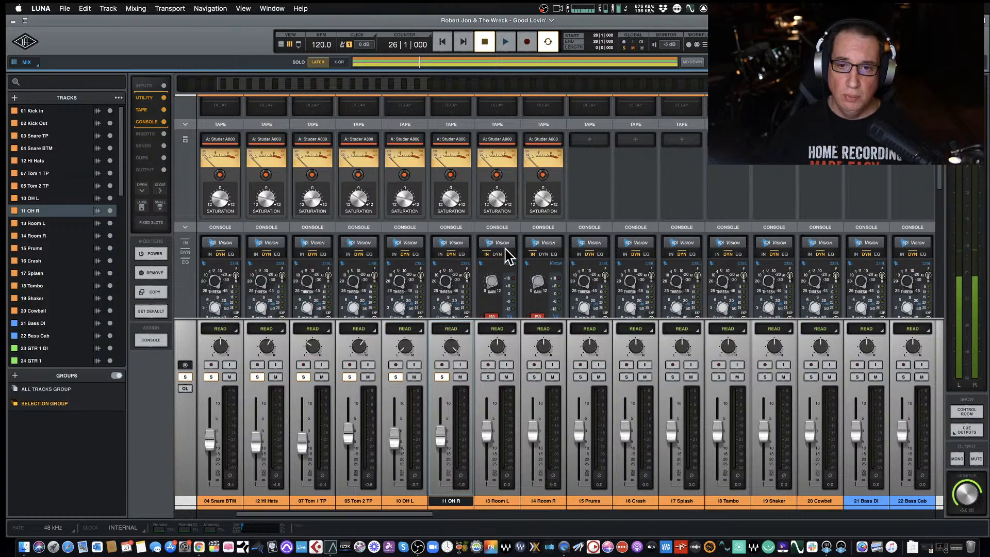
Solo 13 Room L together with the drums, and play a new loop range starting around bar 48 in the timeline
{"action": "scroll", "coordinate": [506, 254], "scroll_direction": "down", "scroll_amount": 5}
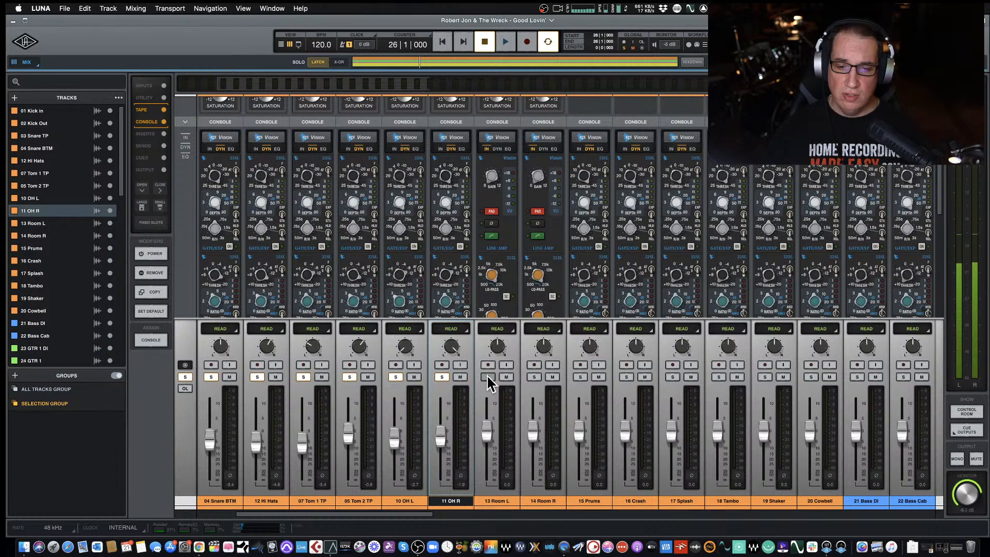
{"action": "left_click", "coordinate": [488, 377]}
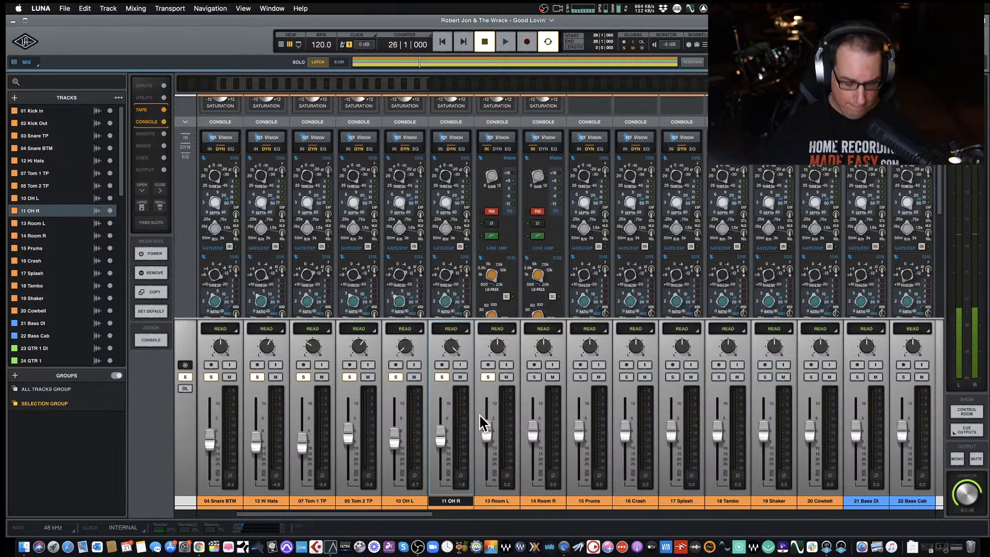
{"action": "key", "text": "super+equal"}
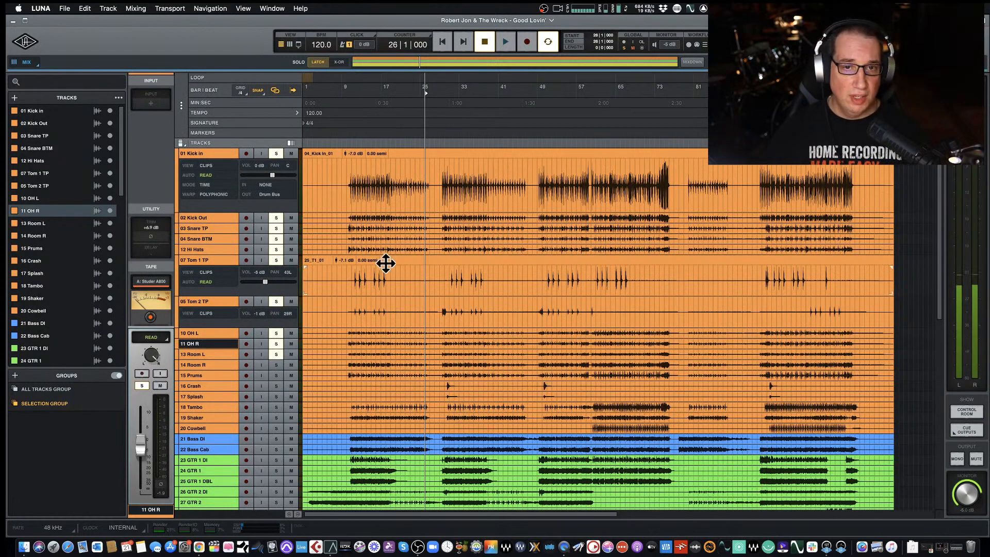
{"action": "left_click_drag", "start_coordinate": [533, 184], "coordinate": [631, 186]}
{"action": "key", "text": "space"}
Raise the 13 Room L fader to about +7.5 dB in the mixer, and mute 10 OH L and 11 OH R
{"action": "key", "text": "super+equal"}
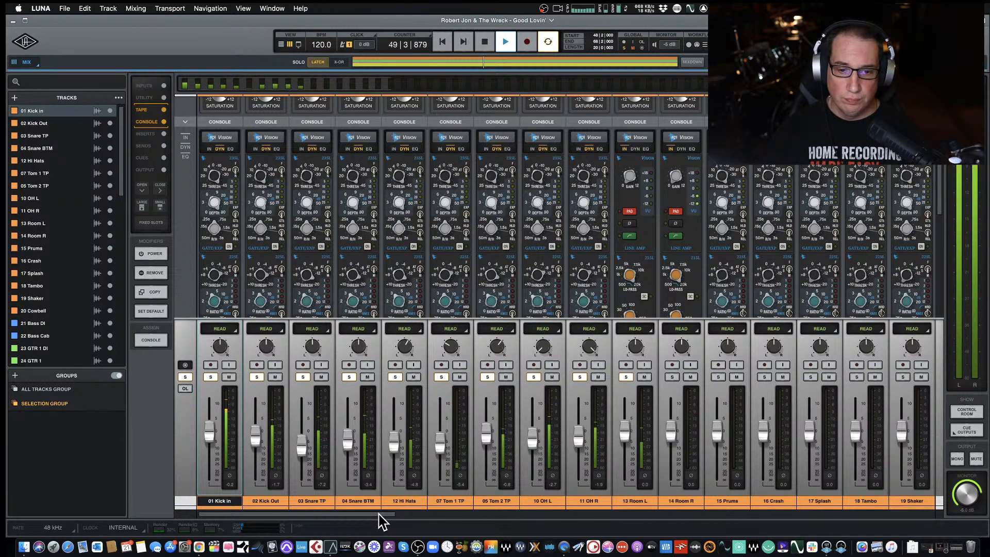
{"action": "left_click_drag", "start_coordinate": [380, 515], "coordinate": [431, 523]}
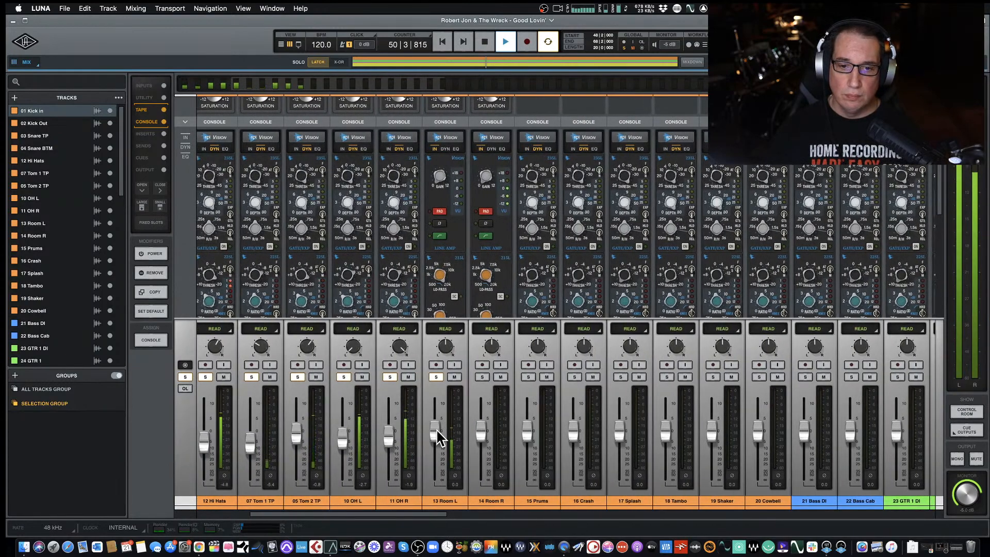
{"action": "left_click_drag", "start_coordinate": [435, 431], "coordinate": [438, 410]}
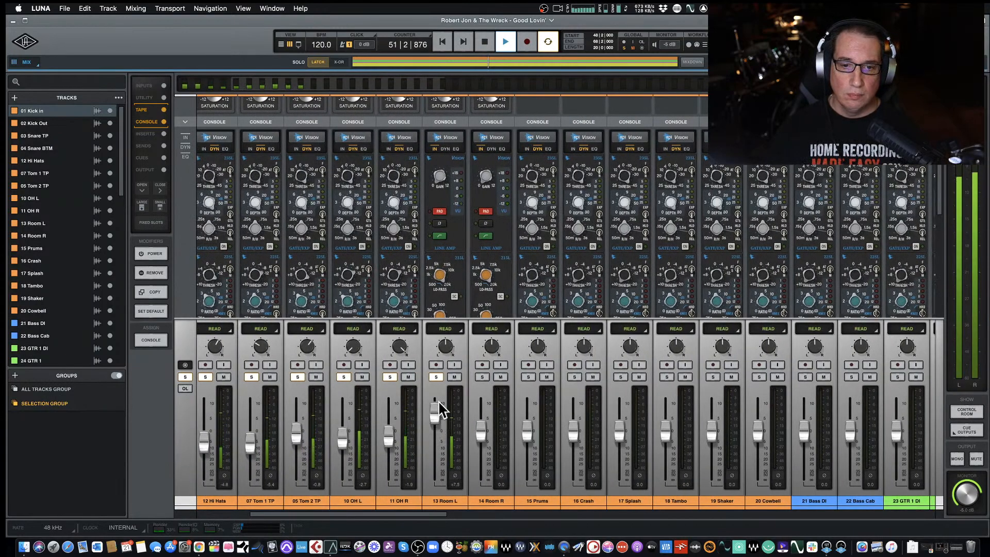
{"action": "left_click", "coordinate": [408, 377]}
{"action": "left_click", "coordinate": [363, 378]}
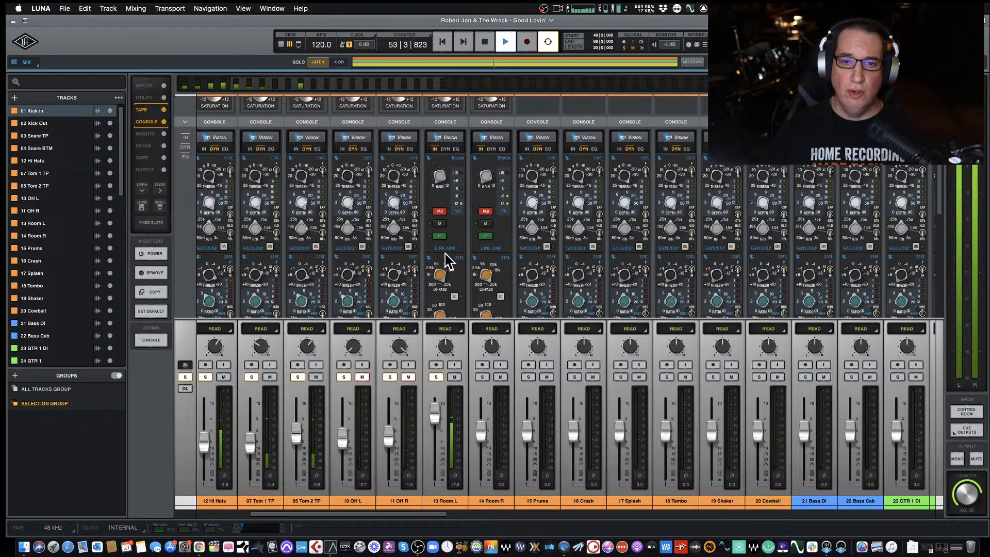
Engage the pad and adjust the line amp gain on 13 Room L, engage its sweep filter, and restart the loop
{"action": "scroll", "coordinate": [447, 261], "scroll_direction": "up", "scroll_amount": 1}
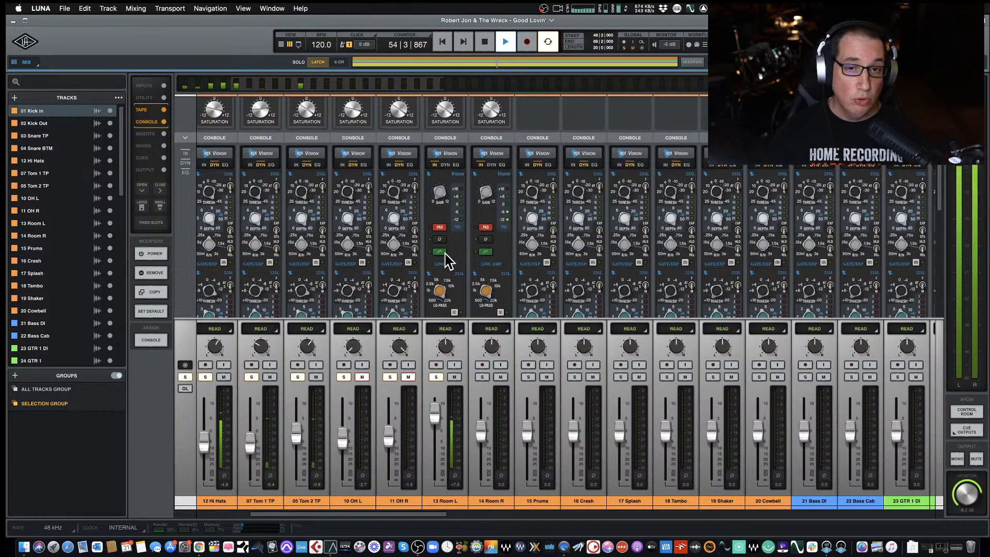
{"action": "scroll", "coordinate": [445, 258], "scroll_direction": "up", "scroll_amount": 5}
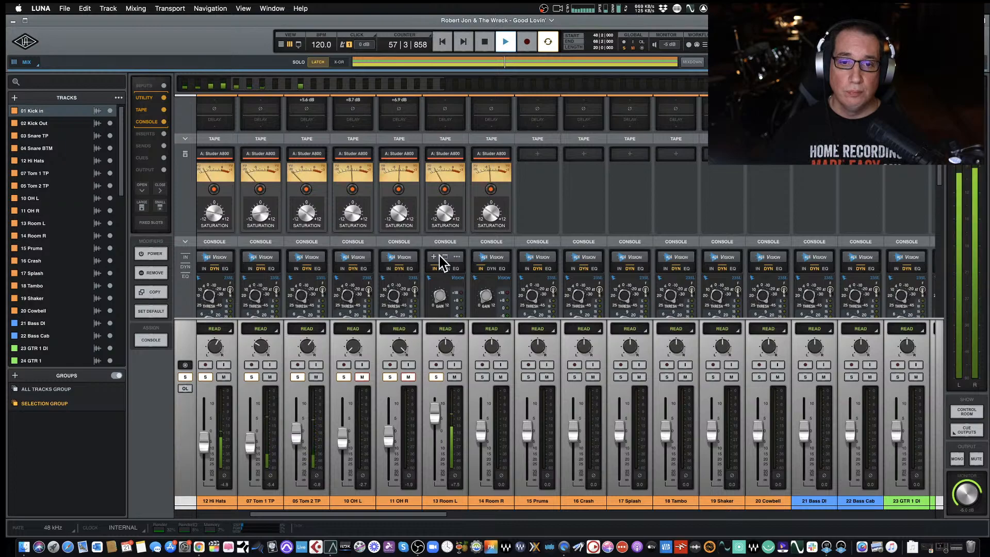
{"action": "scroll", "coordinate": [441, 262], "scroll_direction": "down", "scroll_amount": 6}
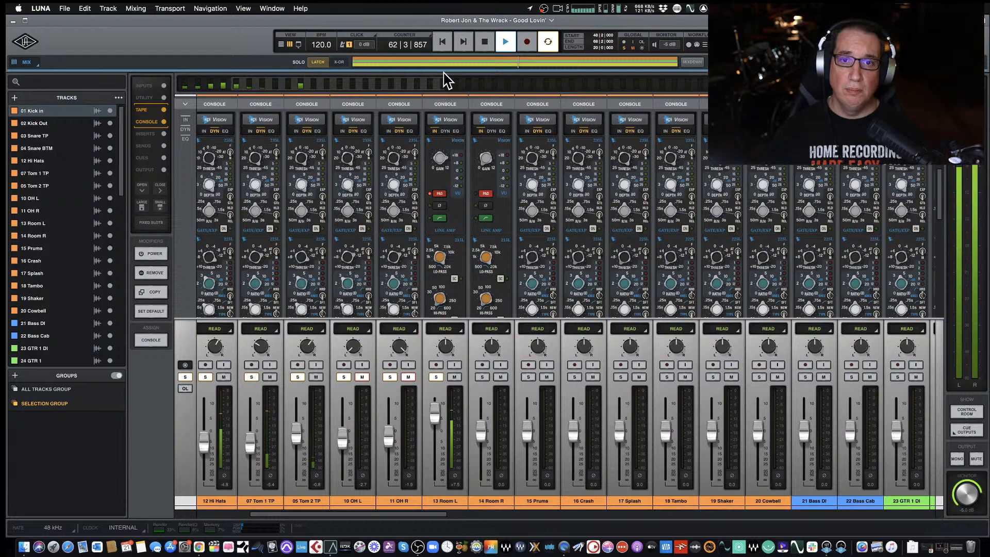
{"action": "scroll", "coordinate": [444, 268], "scroll_direction": "down", "scroll_amount": 3}
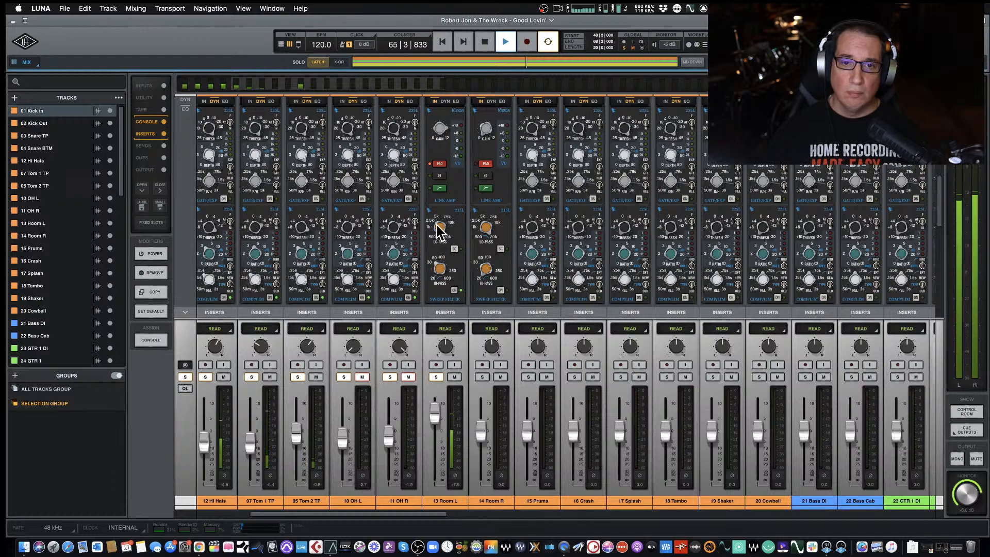
{"action": "key", "text": "space"}
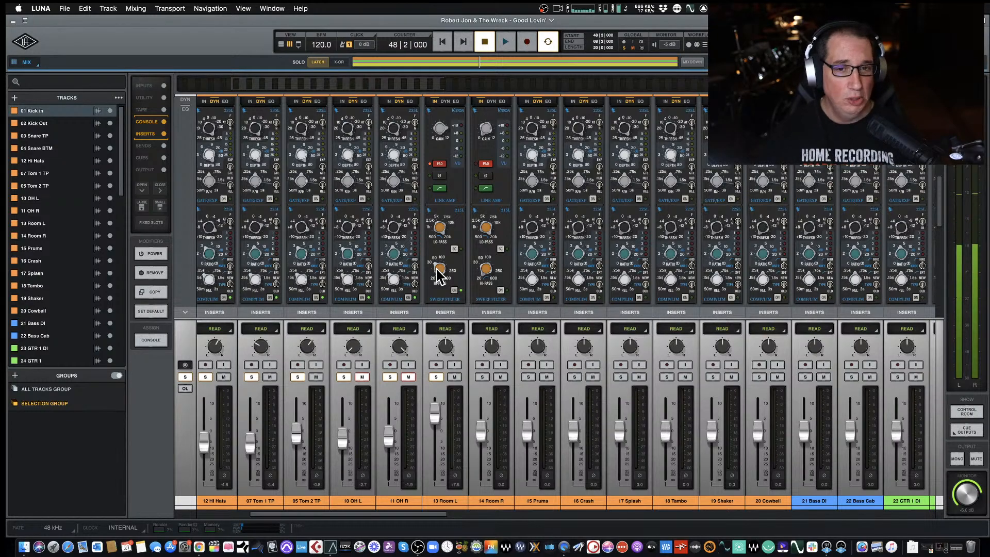
{"action": "key", "text": "space"}
Show the dynamics section of 13 Room L and engage its compressor while the loop plays
{"action": "scroll", "coordinate": [439, 213], "scroll_direction": "up", "scroll_amount": 3}
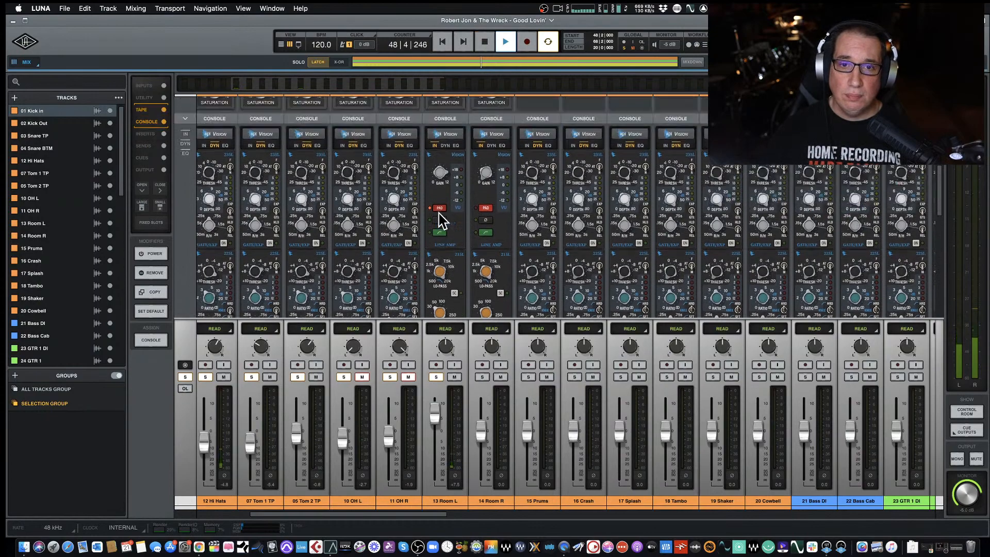
{"action": "scroll", "coordinate": [447, 206], "scroll_direction": "down", "scroll_amount": 5}
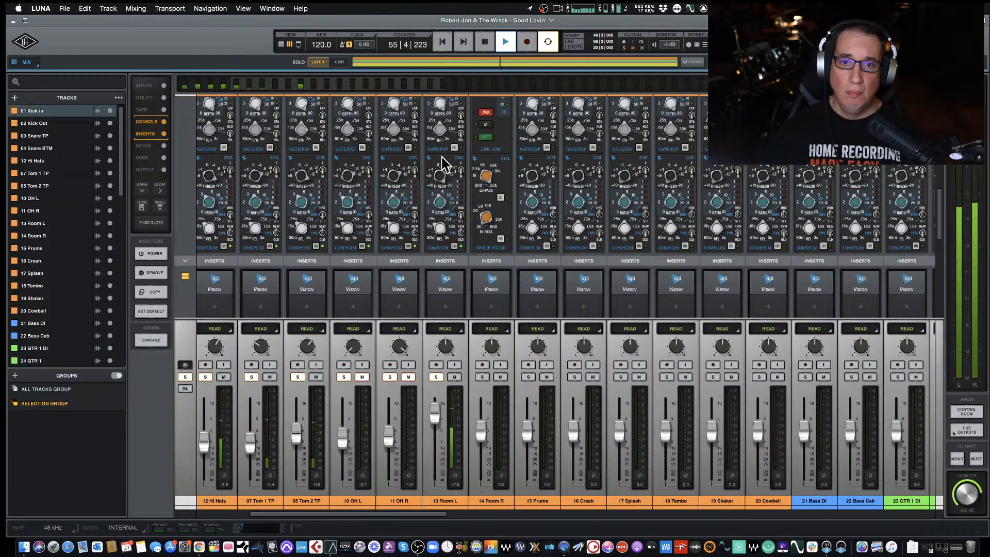
{"action": "scroll", "coordinate": [435, 195], "scroll_direction": "up", "scroll_amount": 2}
{"action": "scroll", "coordinate": [435, 195], "scroll_direction": "up", "scroll_amount": 2}
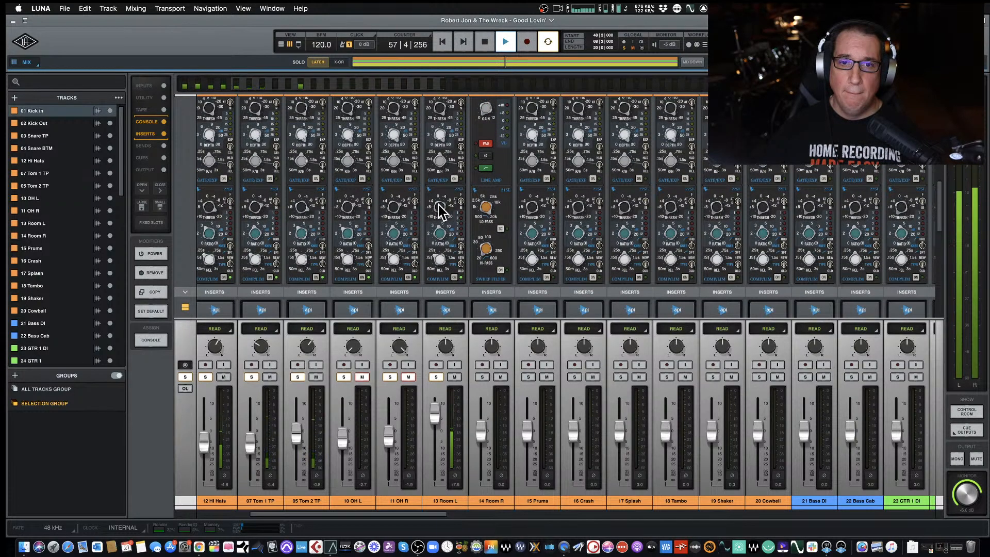
{"action": "scroll", "coordinate": [439, 254], "scroll_direction": "up", "scroll_amount": 6}
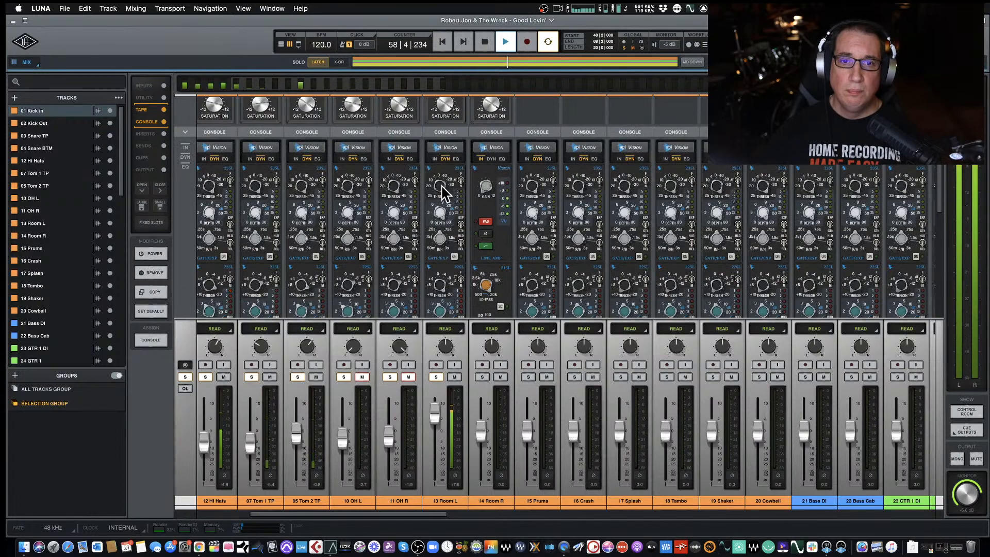
Show the EQ section of 13 Room L, adjust its graphic EQ bands against the playing loop, and stop playback
{"action": "left_click", "coordinate": [456, 159]}
{"action": "left_click", "coordinate": [447, 177]}
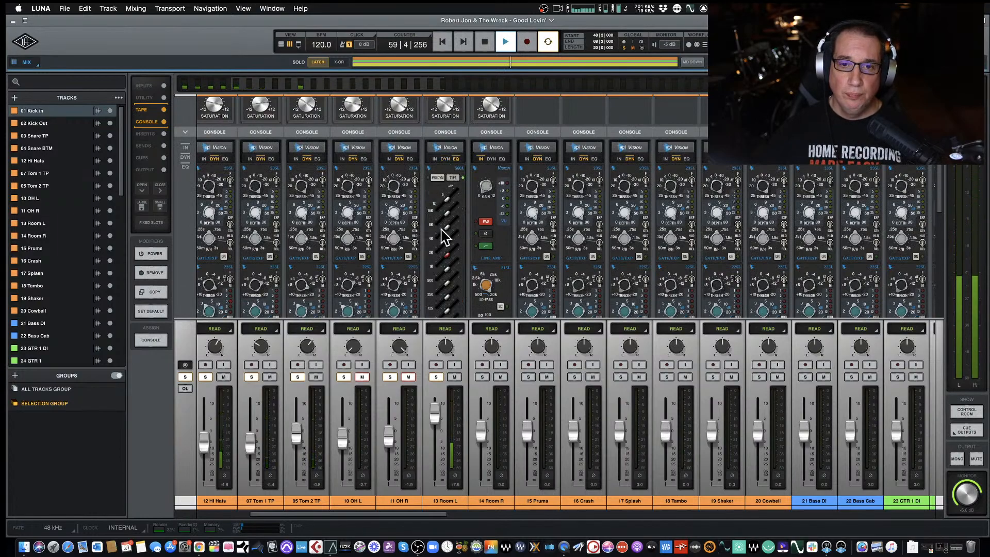
{"action": "scroll", "coordinate": [443, 227], "scroll_direction": "down", "scroll_amount": 4}
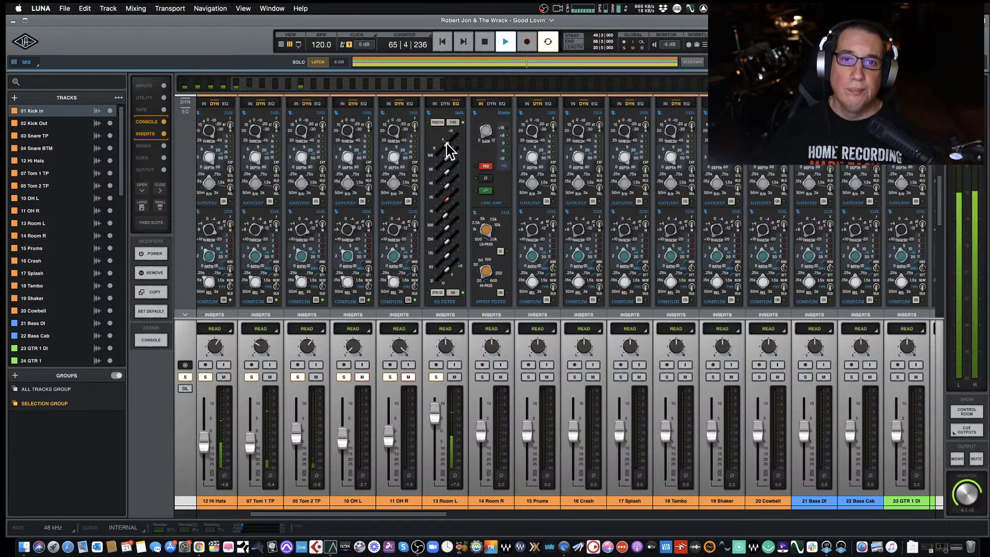
{"action": "key", "text": "space"}
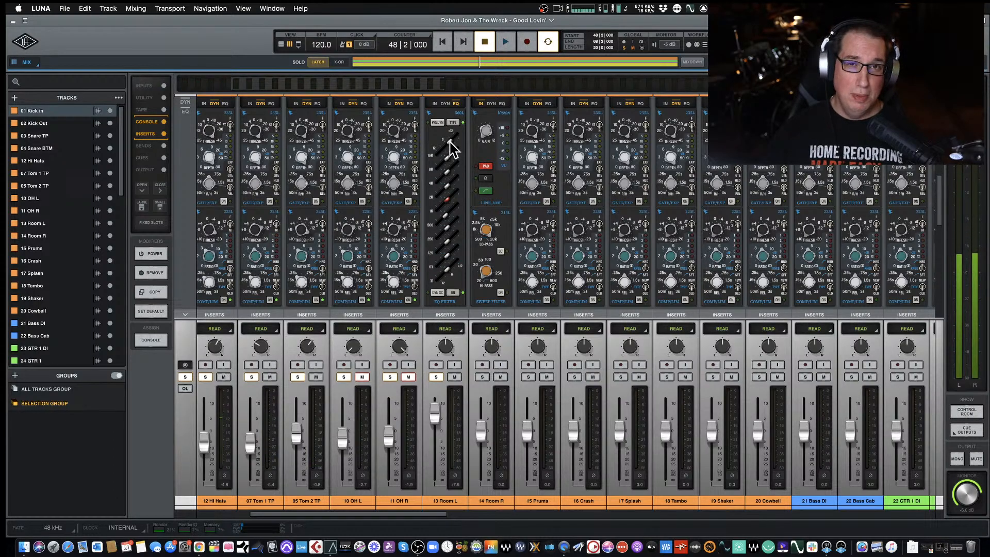
Mute 13 Room L, solo 14 Room R and play the loop
{"action": "scroll", "coordinate": [457, 198], "scroll_direction": "up", "scroll_amount": 3}
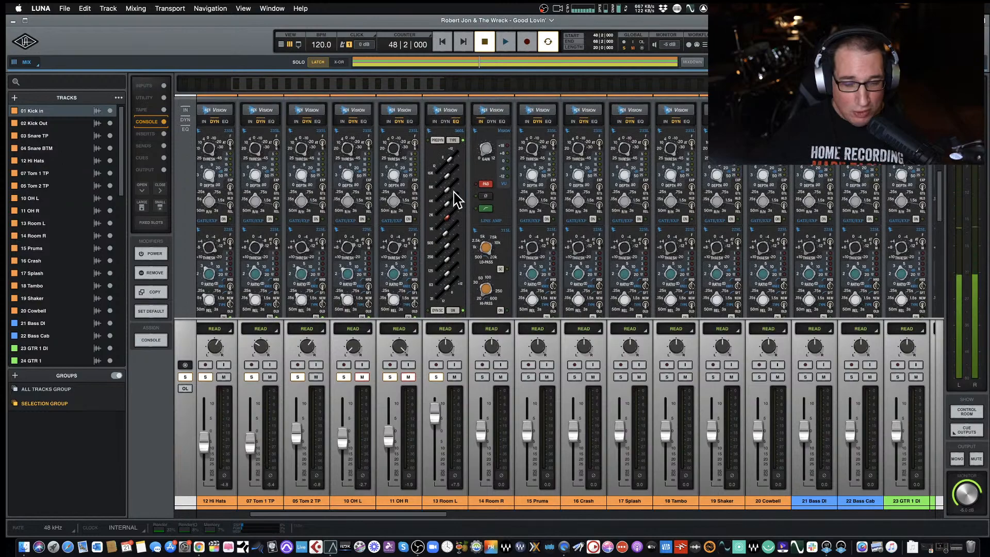
{"action": "left_click", "coordinate": [453, 377]}
{"action": "left_click", "coordinate": [482, 377]}
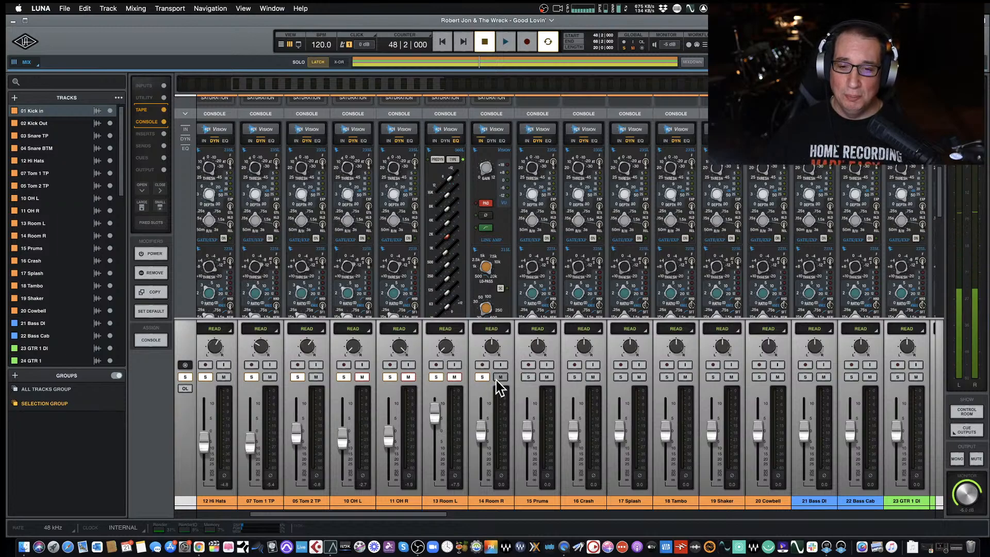
{"action": "key", "text": "space"}
Engage the sweep filter in the console strip of 14 Room R while the loop plays
{"action": "scroll", "coordinate": [483, 129], "scroll_direction": "up", "scroll_amount": 5}
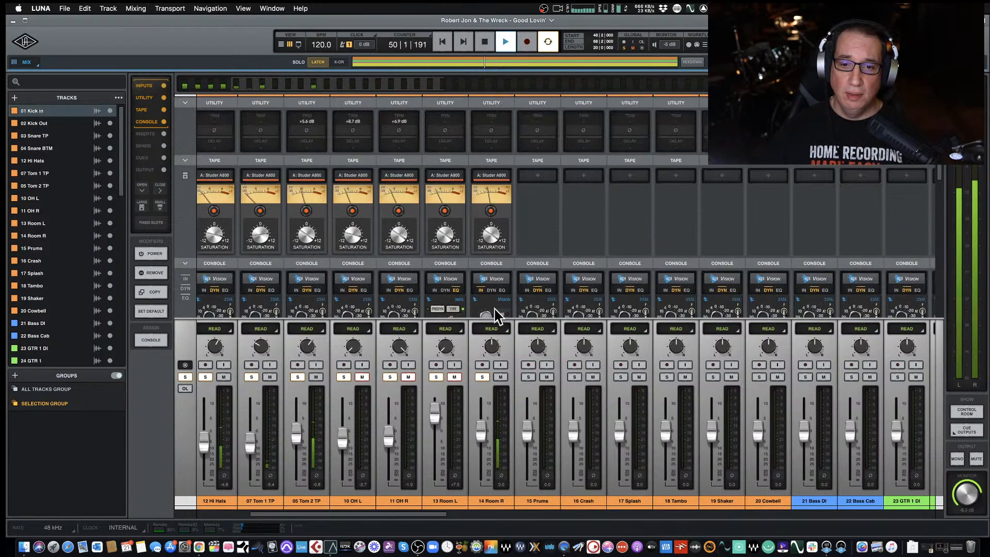
{"action": "scroll", "coordinate": [490, 317], "scroll_direction": "down", "scroll_amount": 5}
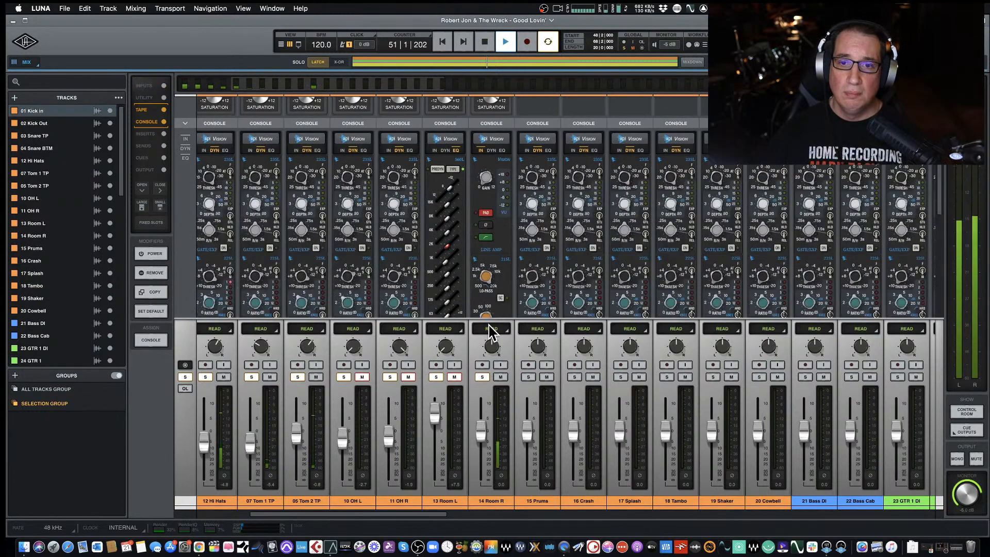
{"action": "scroll", "coordinate": [490, 329], "scroll_direction": "down", "scroll_amount": 4}
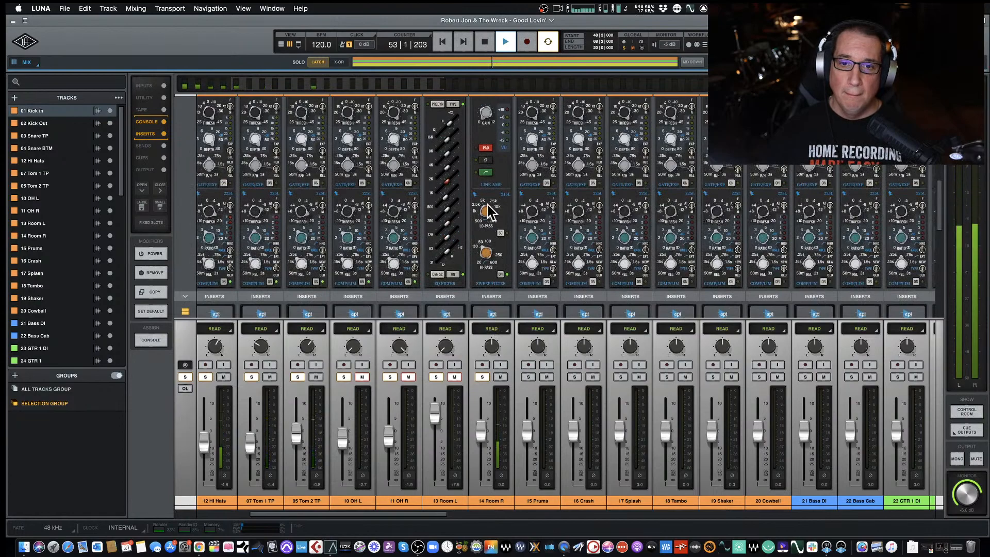
{"action": "scroll", "coordinate": [457, 217], "scroll_direction": "up", "scroll_amount": 1}
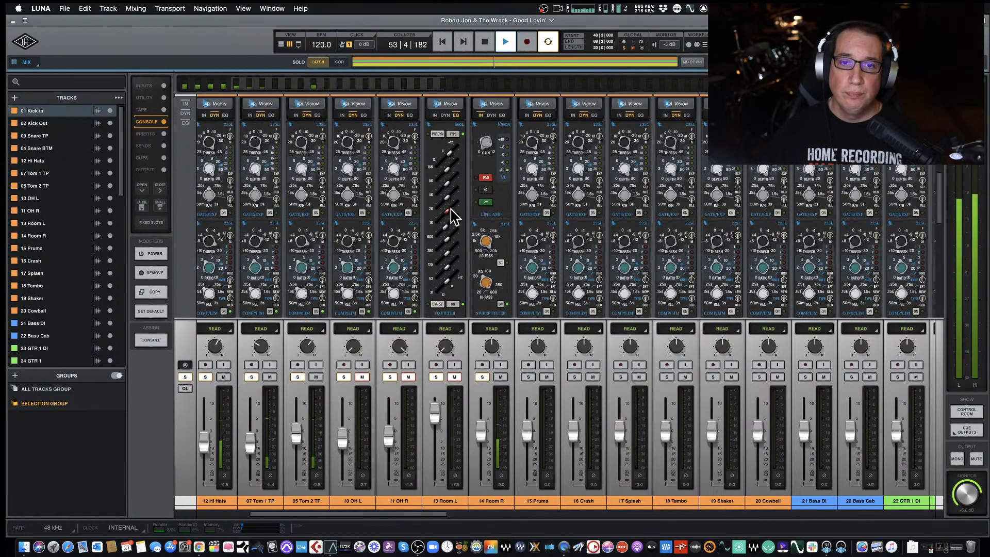
Show the dynamics sections of 13 Room L and 14 Room R while the loop plays
{"action": "left_click", "coordinate": [445, 116]}
{"action": "left_click", "coordinate": [492, 115]}
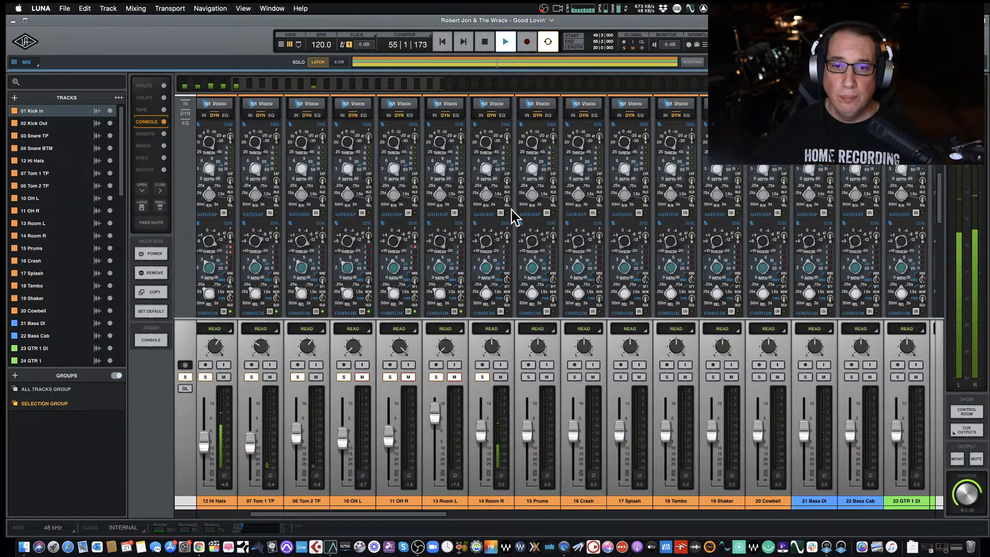
{"action": "scroll", "coordinate": [511, 268], "scroll_direction": "down", "scroll_amount": 1}
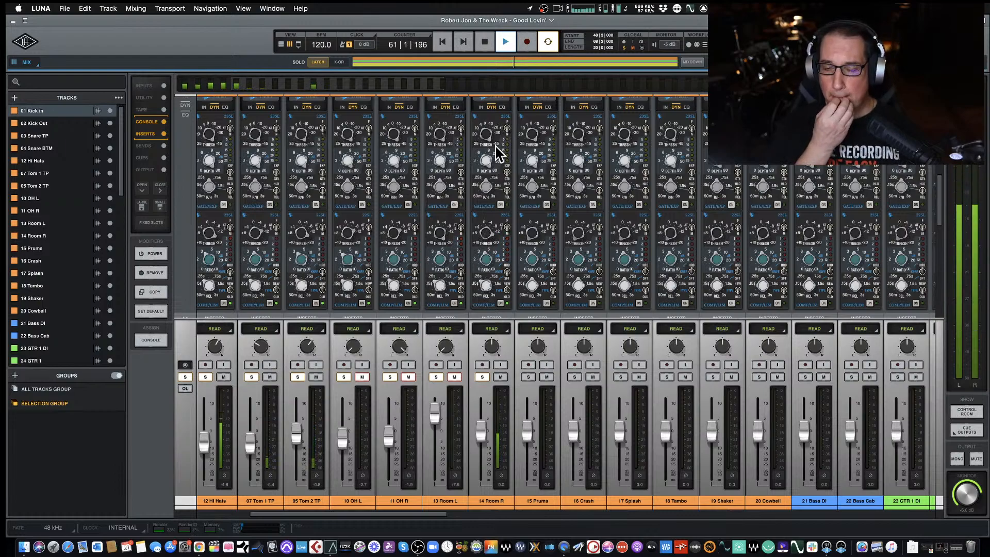
Switch 14 Room R's EQ to the graphic type, engage it, adjust its bands against the loop, and return to the dynamics section
{"action": "left_click", "coordinate": [496, 108]}
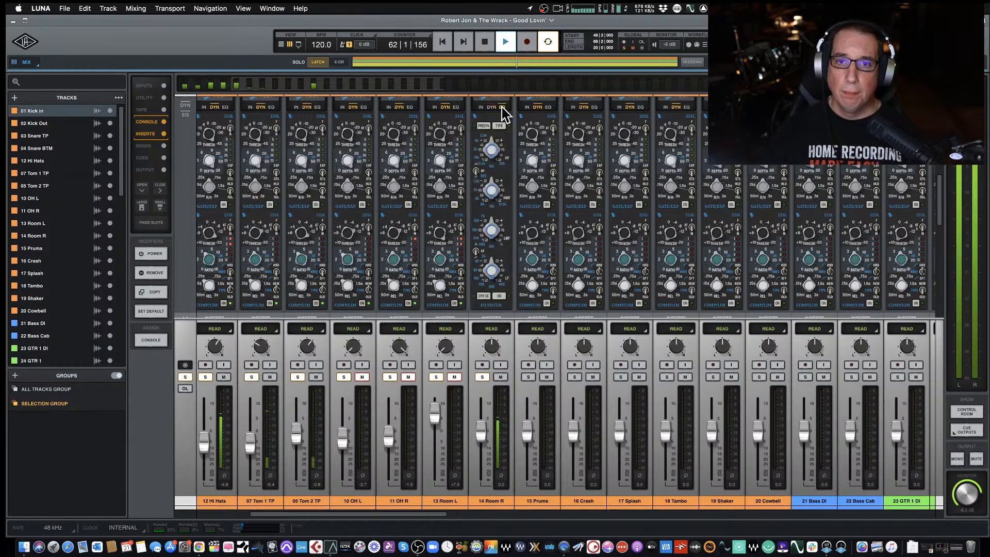
{"action": "left_click", "coordinate": [499, 126]}
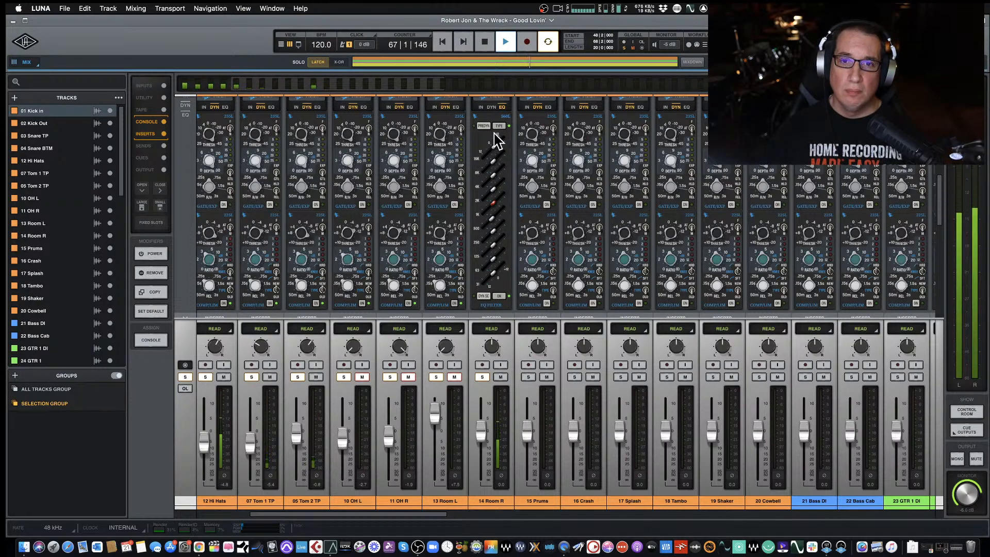
{"action": "left_click", "coordinate": [492, 106]}
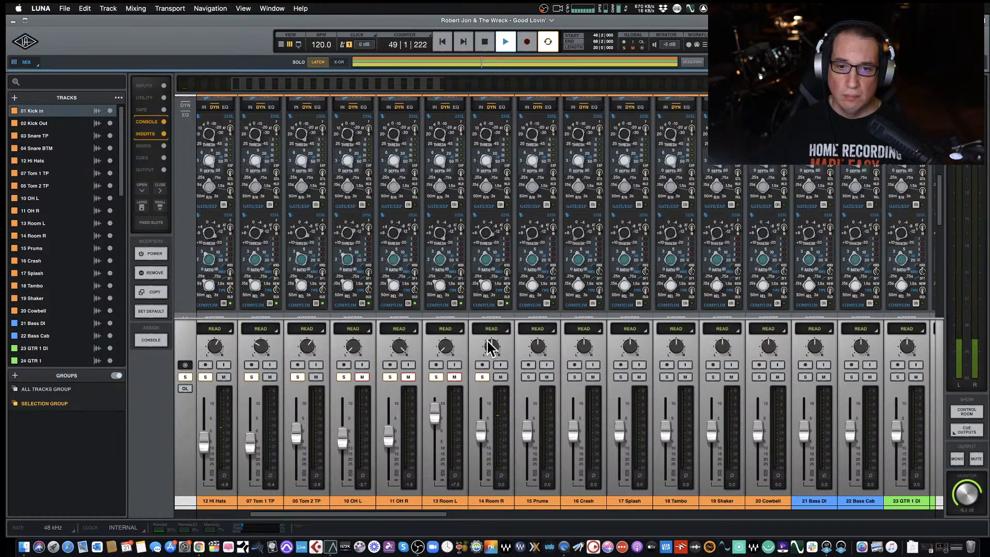
Pan 14 Room R right, unmute 13 Room L and both overheads, and lower the 13 Room L fader
{"action": "left_click", "coordinate": [454, 377]}
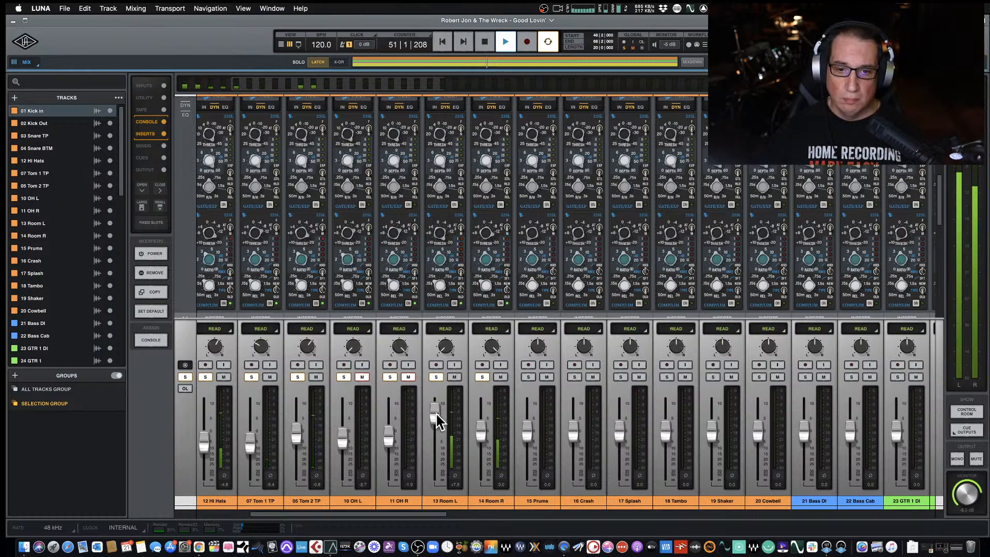
{"action": "left_click_drag", "start_coordinate": [437, 420], "coordinate": [435, 431]}
{"action": "left_click", "coordinate": [407, 378]}
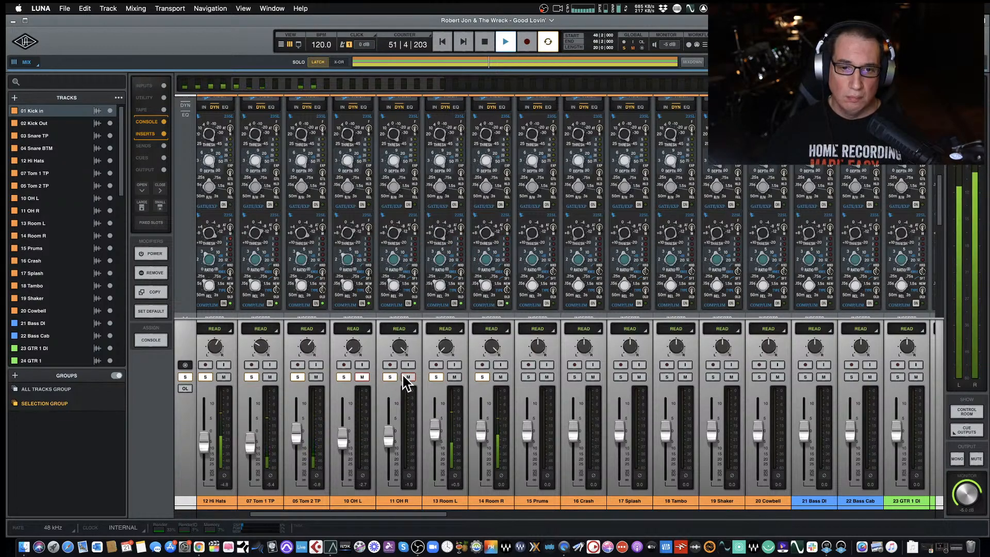
{"action": "left_click", "coordinate": [362, 377]}
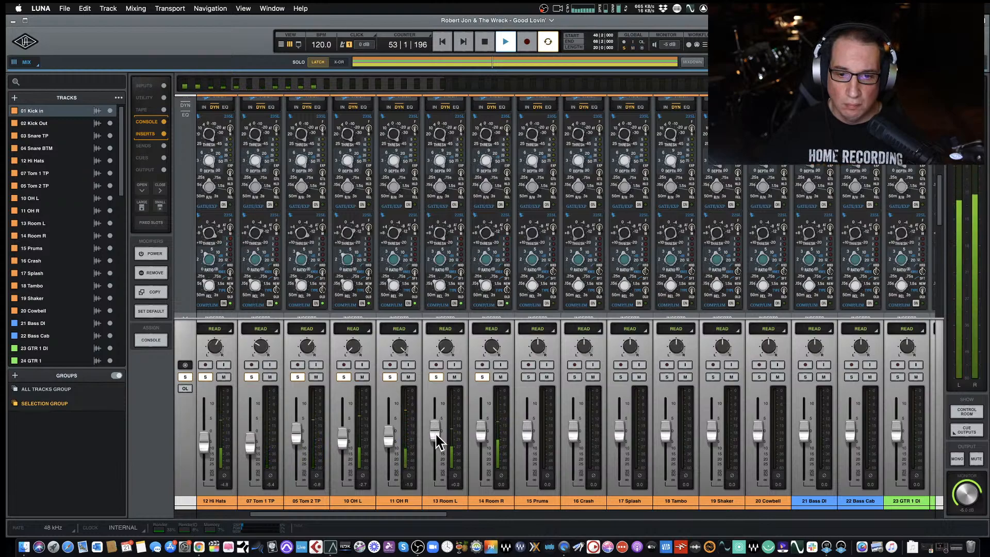
Lower the 13 Room L, 14 Room R and 10 OH L faders slightly against the playing drum mix
{"action": "left_click_drag", "start_coordinate": [436, 434], "coordinate": [482, 432]}
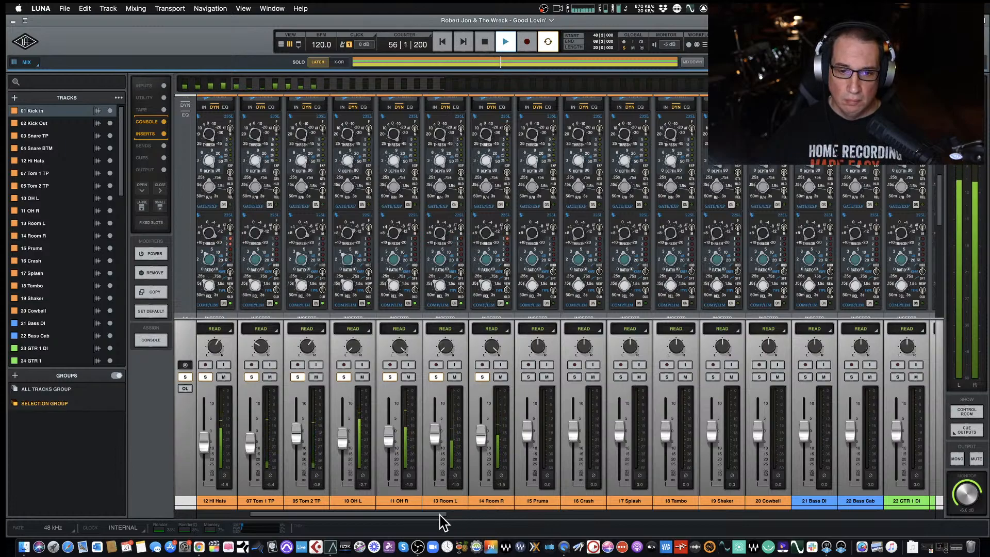
{"action": "left_click_drag", "start_coordinate": [440, 514], "coordinate": [272, 482]}
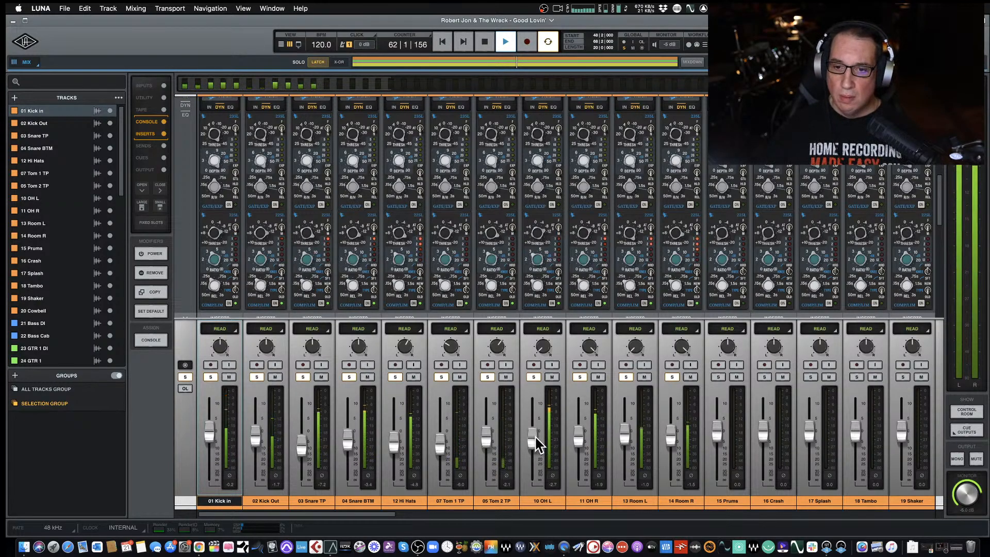
{"action": "left_click_drag", "start_coordinate": [536, 443], "coordinate": [535, 445]}
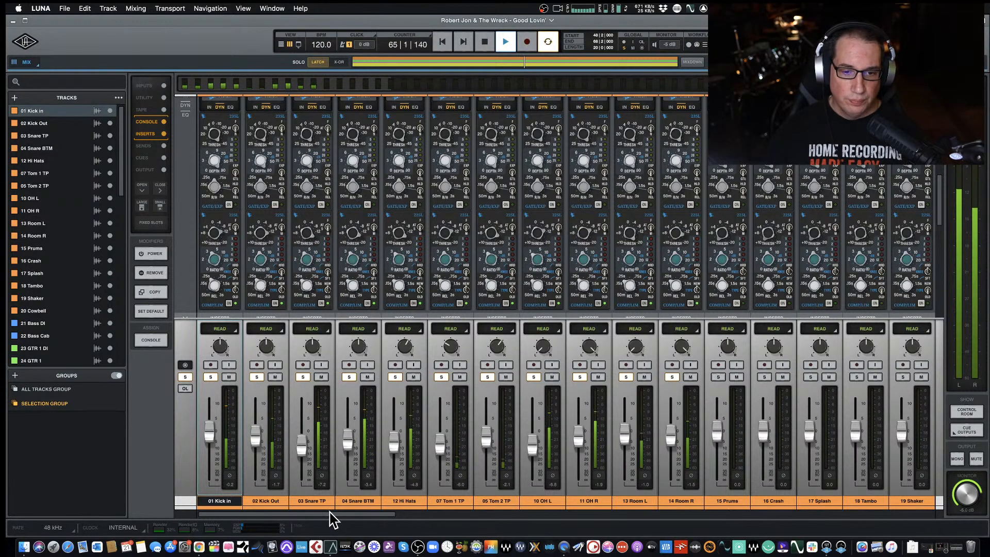
Compare the Drum Bus with its API Summing bypassed and re-engaged while the loop plays
{"action": "left_click_drag", "start_coordinate": [332, 515], "coordinate": [903, 513]}
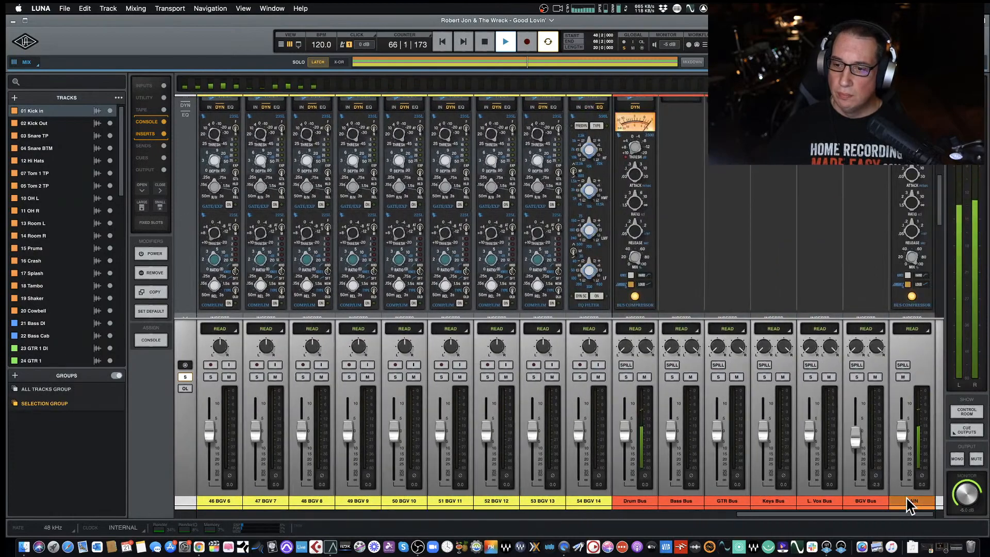
{"action": "scroll", "coordinate": [645, 204], "scroll_direction": "up", "scroll_amount": 10}
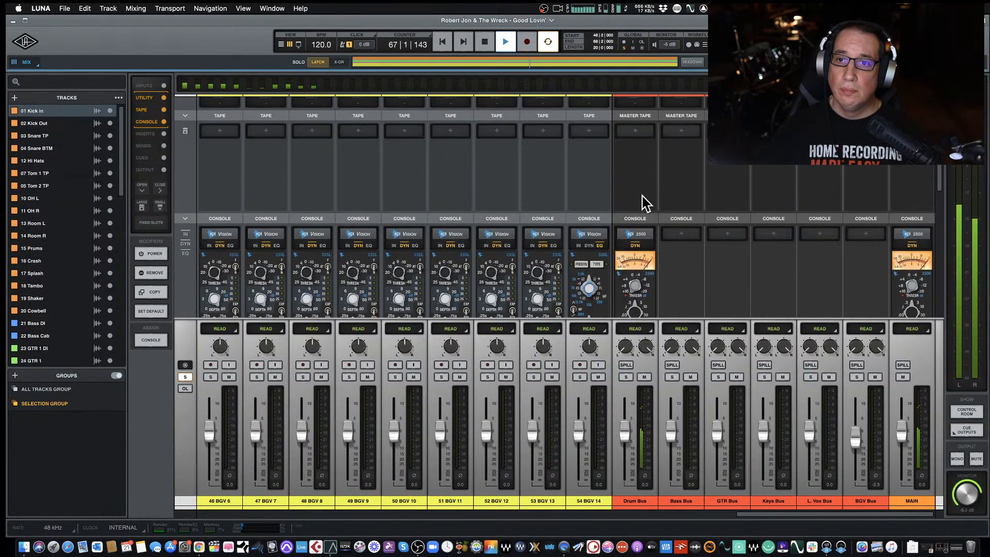
{"action": "scroll", "coordinate": [644, 204], "scroll_direction": "up", "scroll_amount": 5}
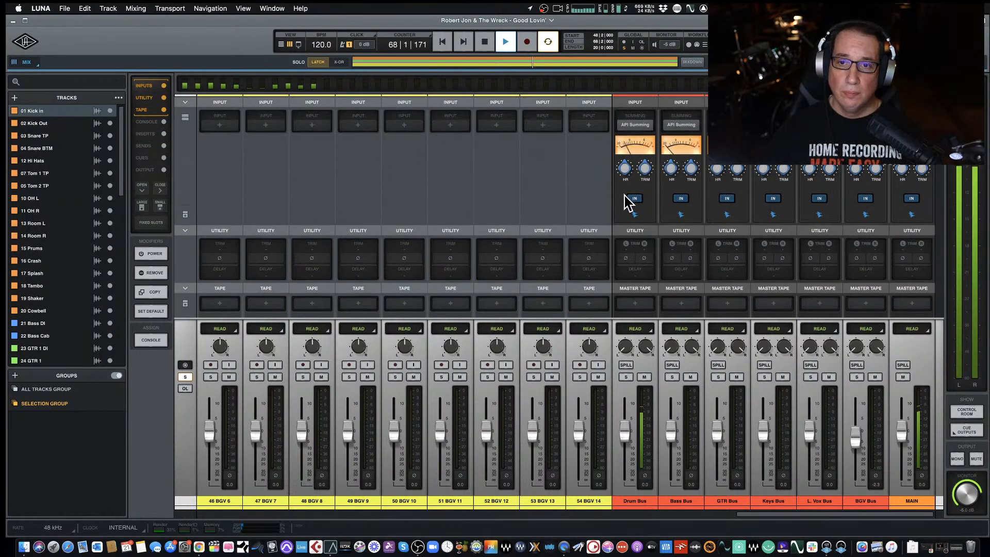
{"action": "key", "text": "space"}
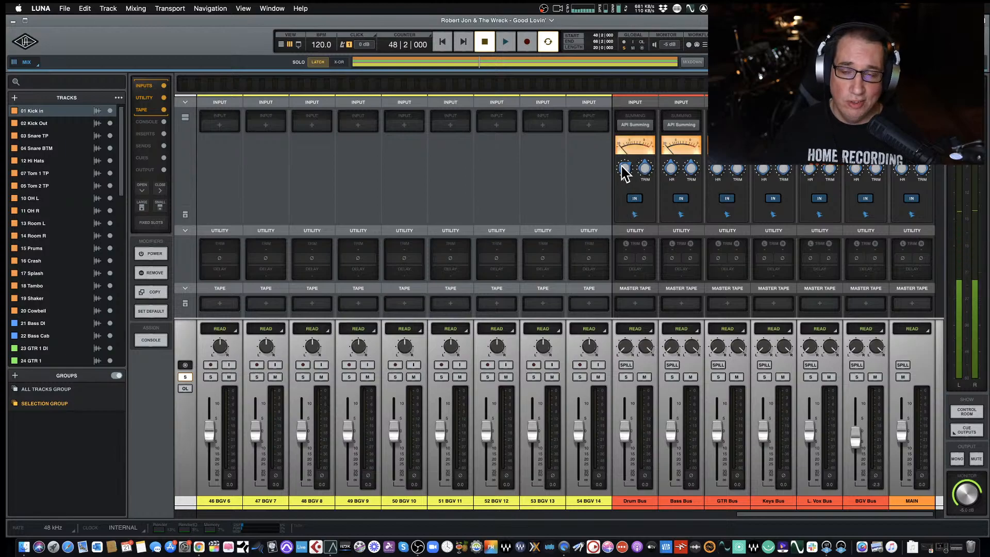
{"action": "key", "text": "space"}
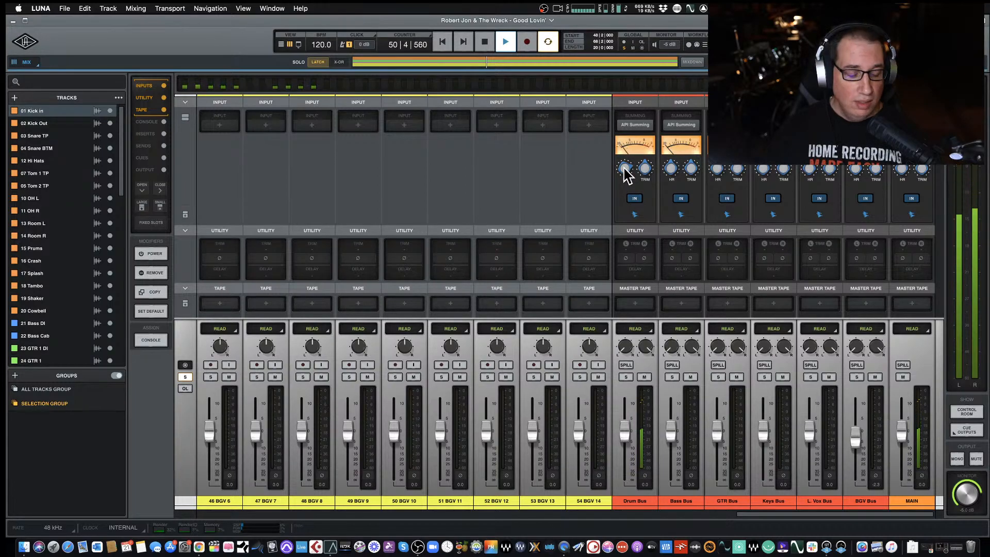
{"action": "left_click", "coordinate": [635, 199]}
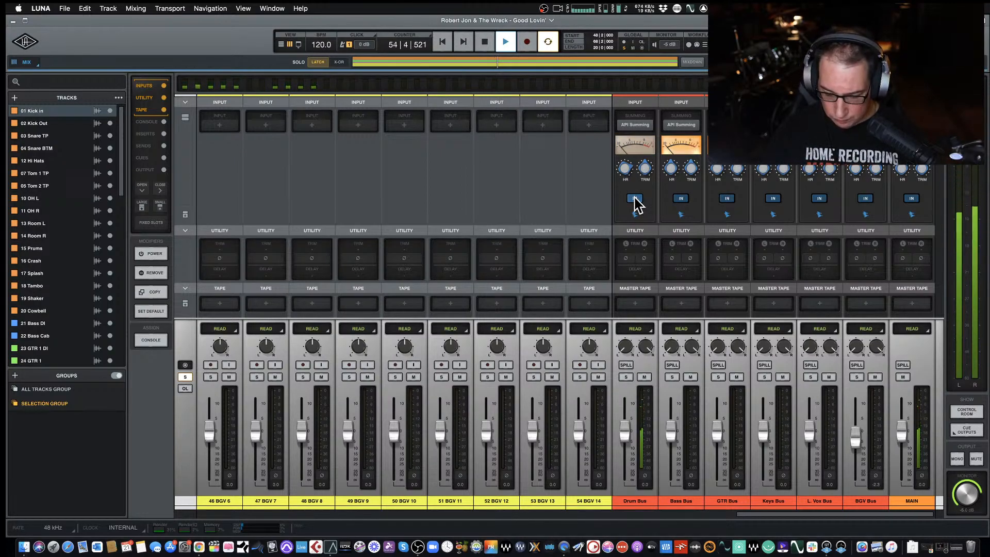
{"action": "left_click", "coordinate": [635, 199]}
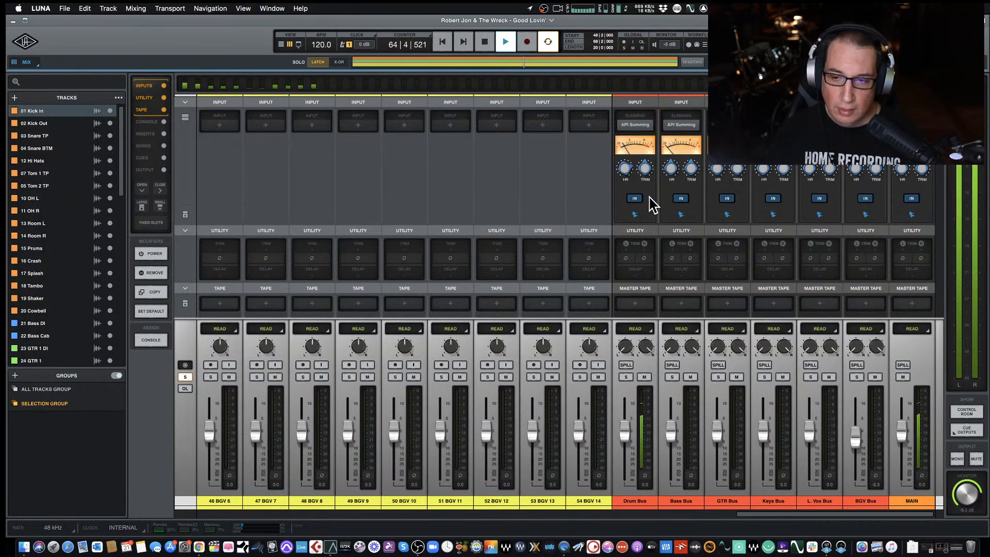
Bypass the Drum Bus compressor while the loop plays and open its full API 2500 console settings
{"action": "scroll", "coordinate": [624, 260], "scroll_direction": "down", "scroll_amount": 10}
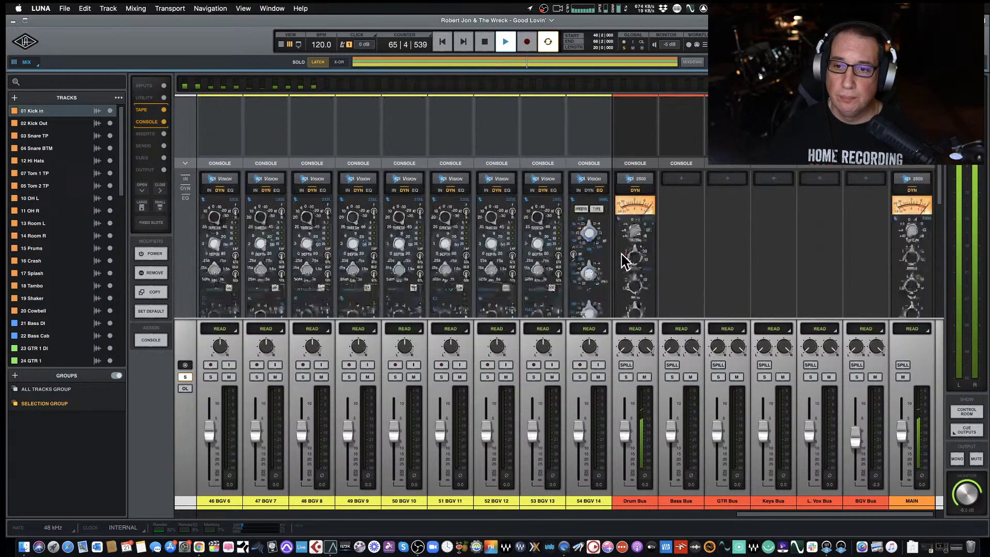
{"action": "key", "text": "space"}
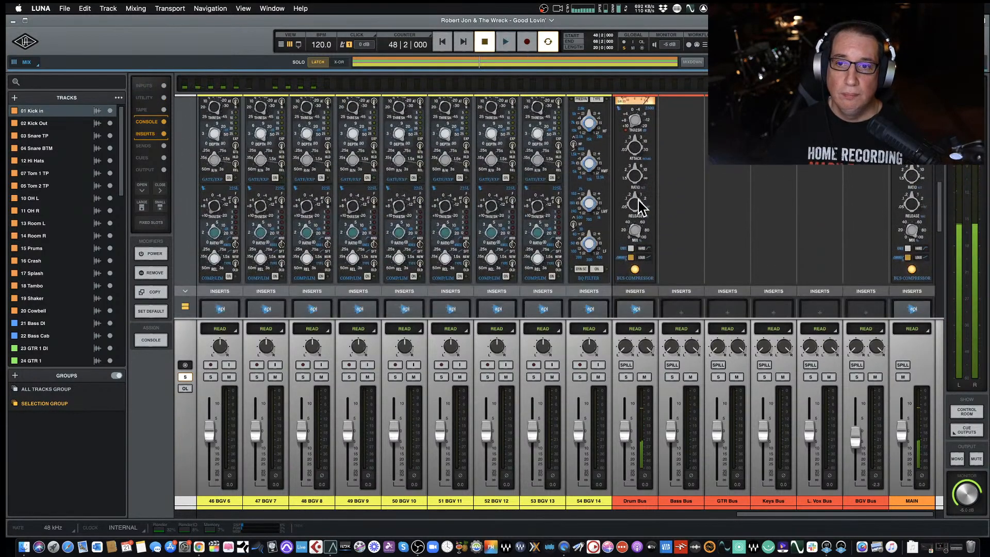
{"action": "scroll", "coordinate": [638, 206], "scroll_direction": "up", "scroll_amount": 2}
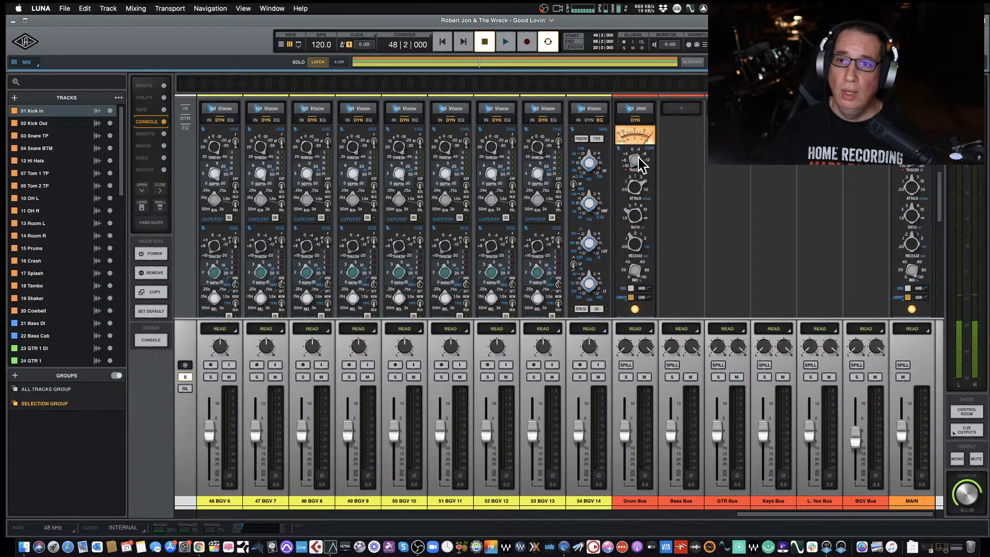
{"action": "key", "text": "space"}
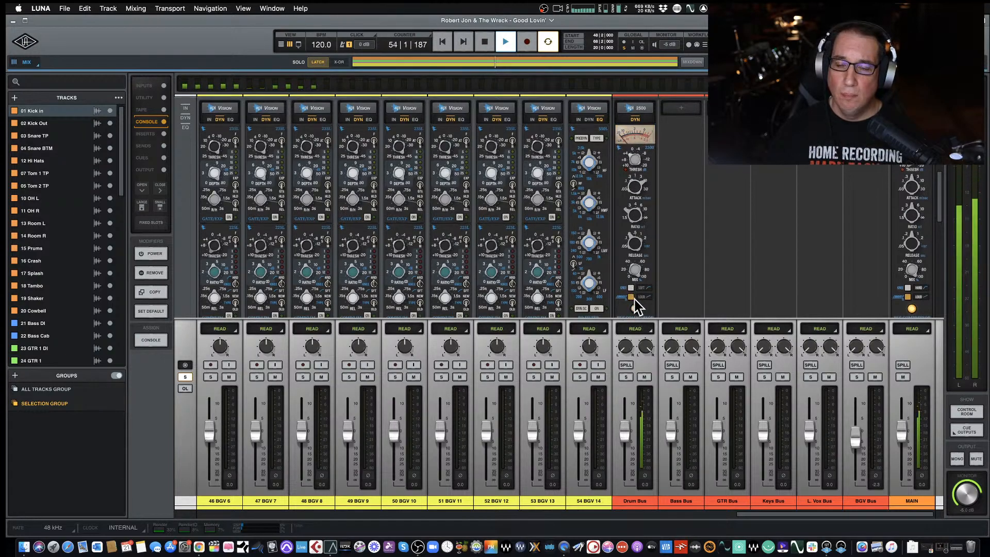
{"action": "scroll", "coordinate": [636, 301], "scroll_direction": "down", "scroll_amount": 2}
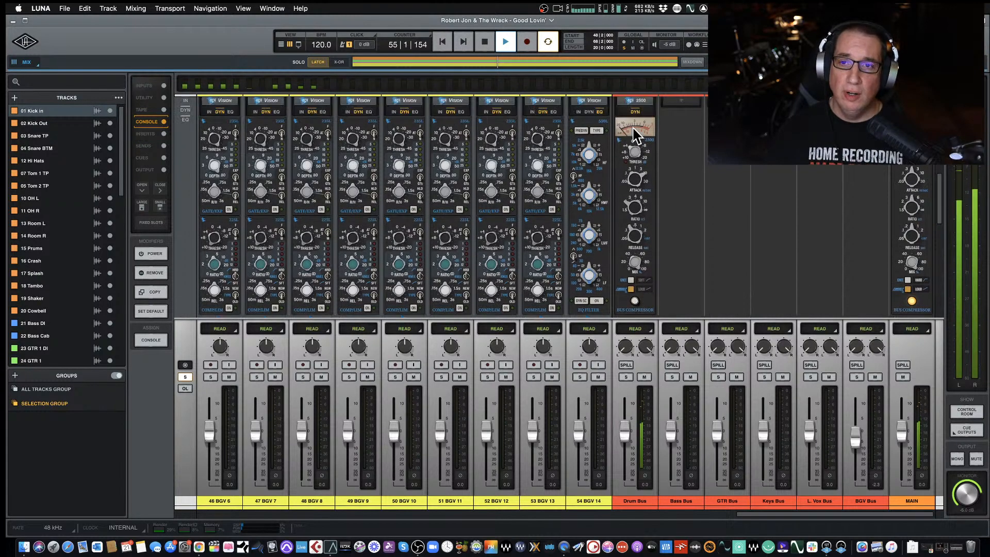
{"action": "scroll", "coordinate": [635, 135], "scroll_direction": "up", "scroll_amount": 3}
{"action": "left_click", "coordinate": [636, 133]}
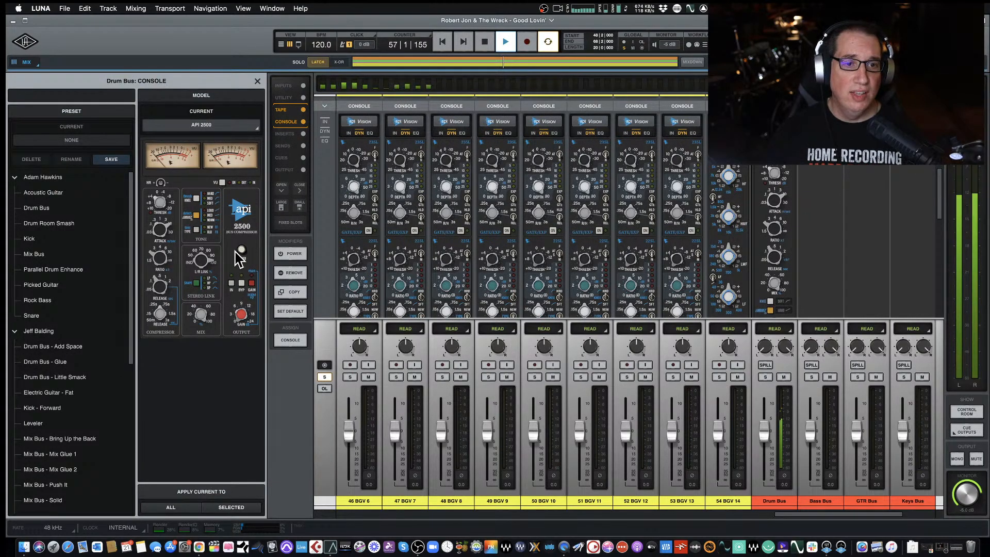
Compare the Drum Bus with the API 2500 on and off, leave it powered on, close its settings and stop playback
{"action": "left_click", "coordinate": [241, 251]}
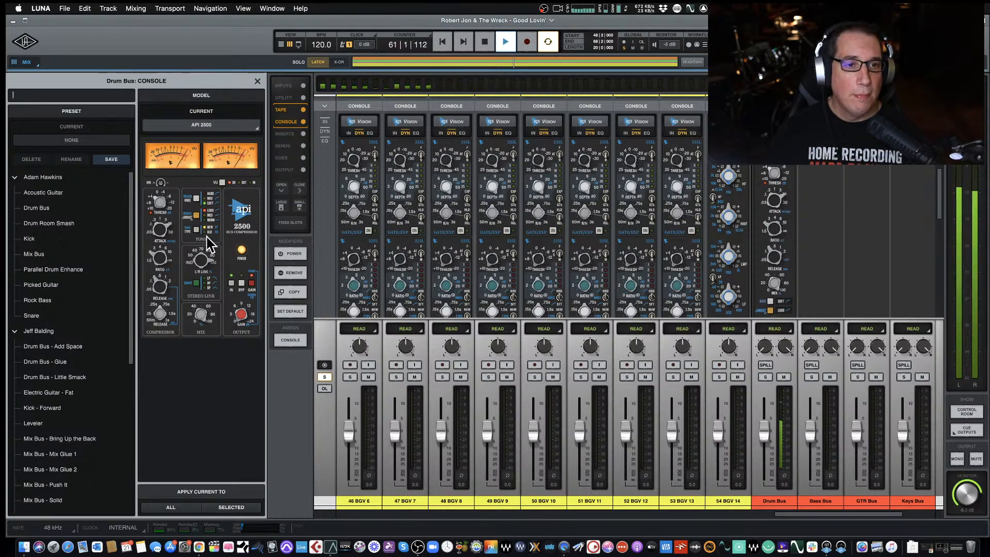
{"action": "left_click", "coordinate": [242, 250]}
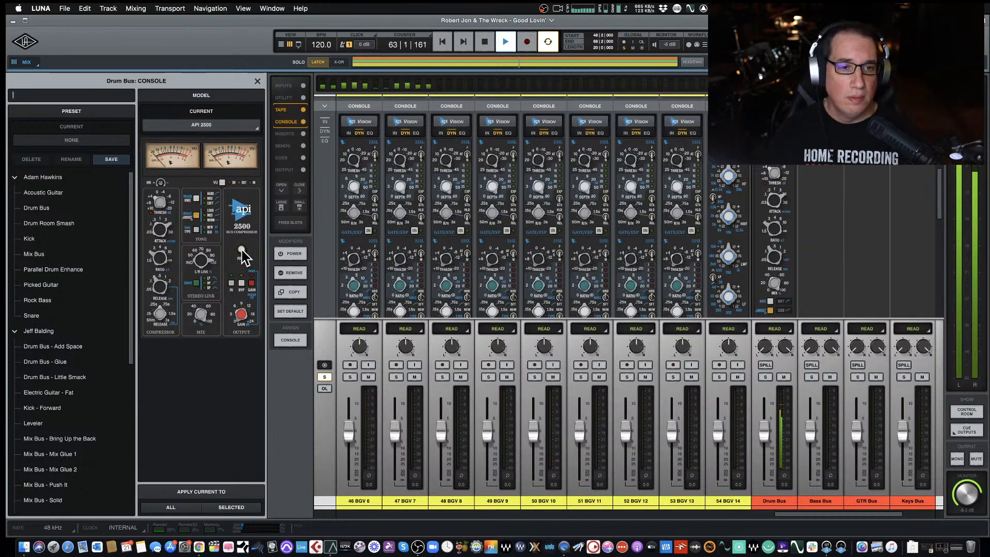
{"action": "left_click", "coordinate": [242, 250]}
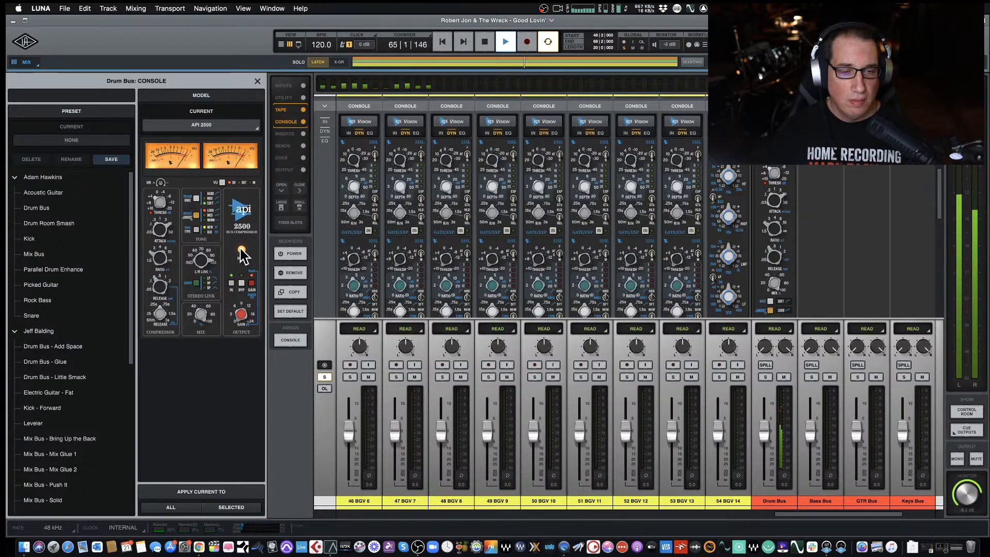
{"action": "left_click", "coordinate": [242, 249]}
{"action": "left_click", "coordinate": [241, 249]}
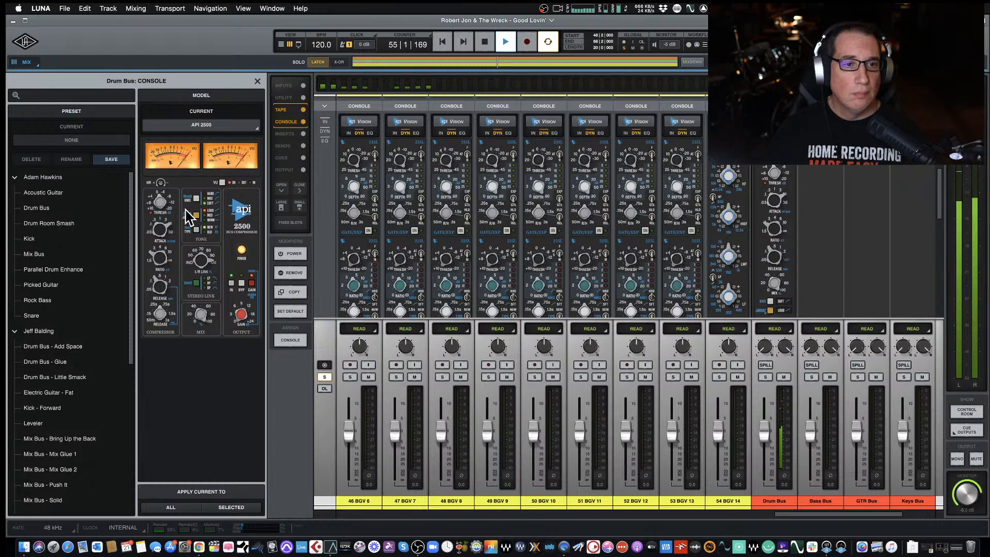
{"action": "left_click", "coordinate": [242, 250]}
{"action": "left_click", "coordinate": [242, 251]}
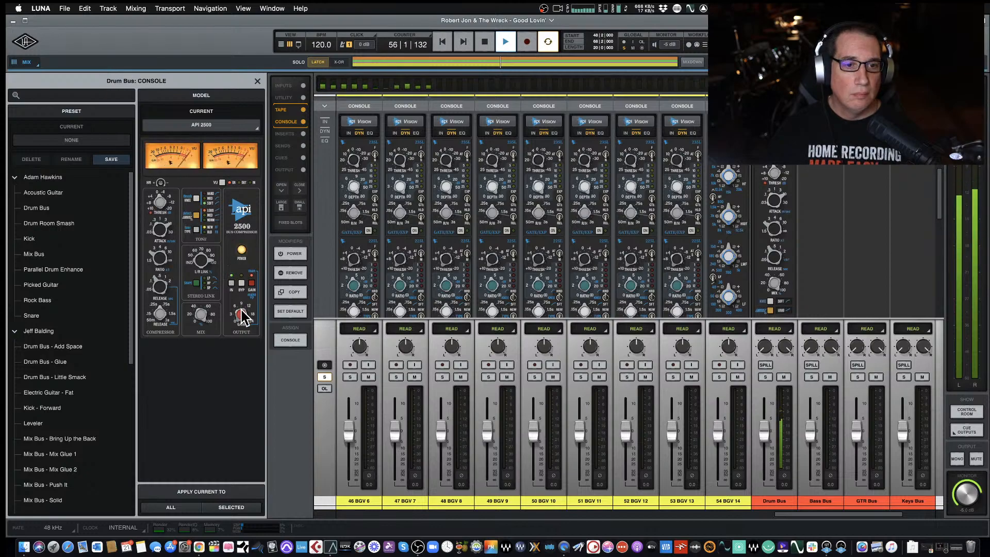
{"action": "left_click", "coordinate": [243, 250]}
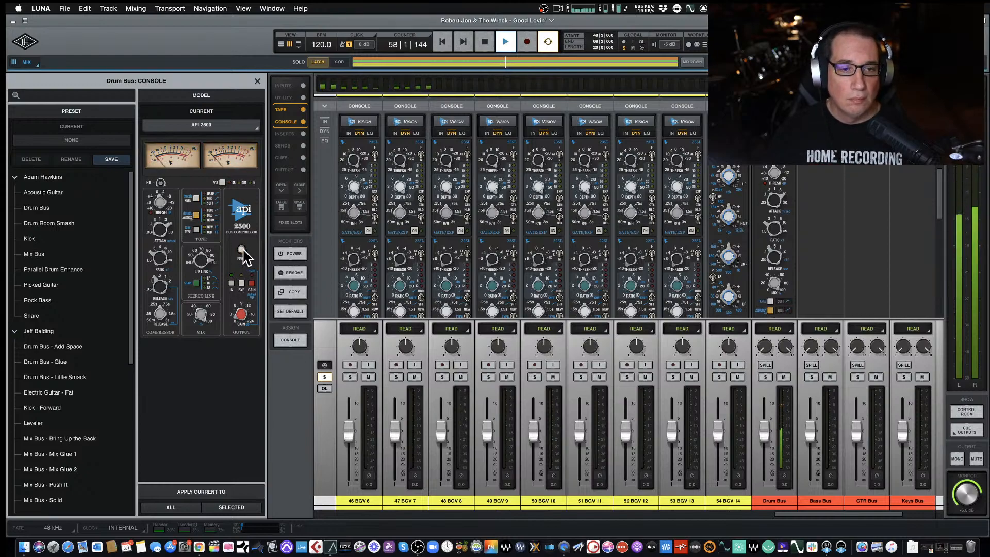
{"action": "left_click", "coordinate": [243, 251]}
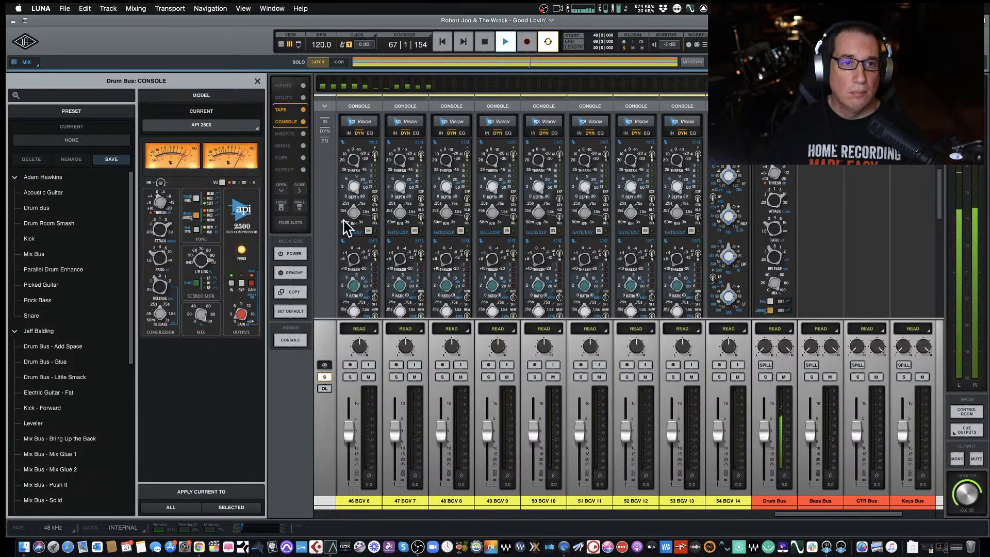
{"action": "left_click", "coordinate": [258, 82]}
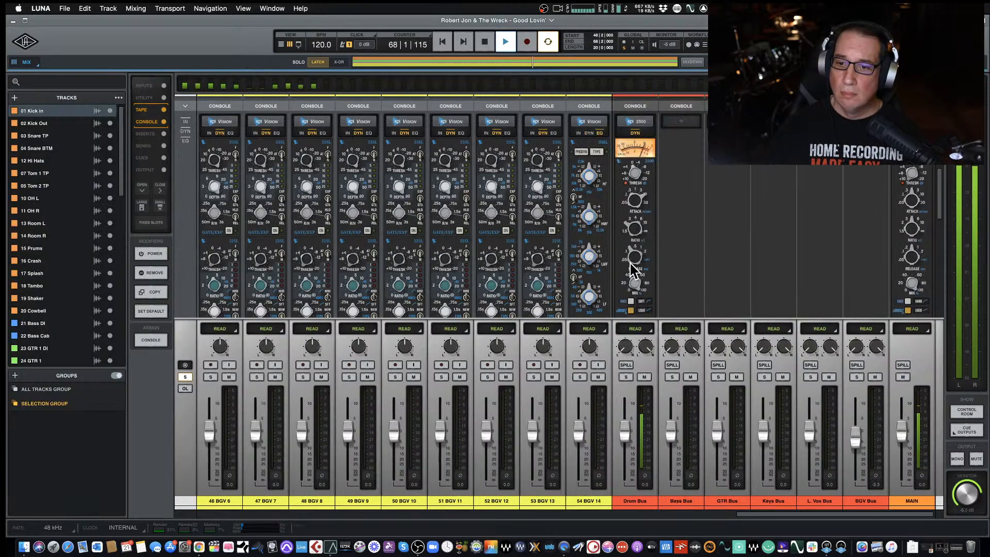
{"action": "key", "text": "space"}
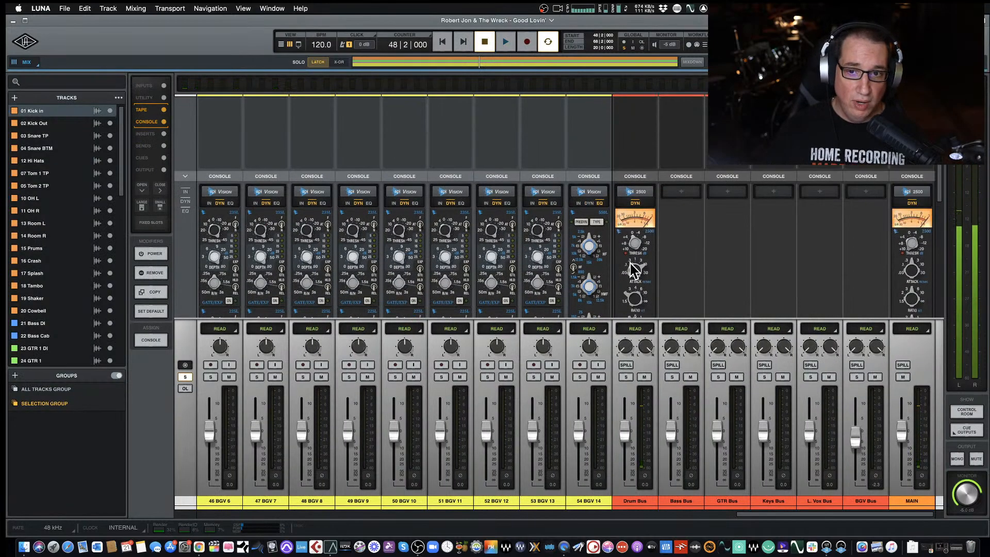
Show the dynamics section of 54 BGV 14 and bring the Drum Bus master tape slot into view
{"action": "left_click", "coordinate": [590, 203]}
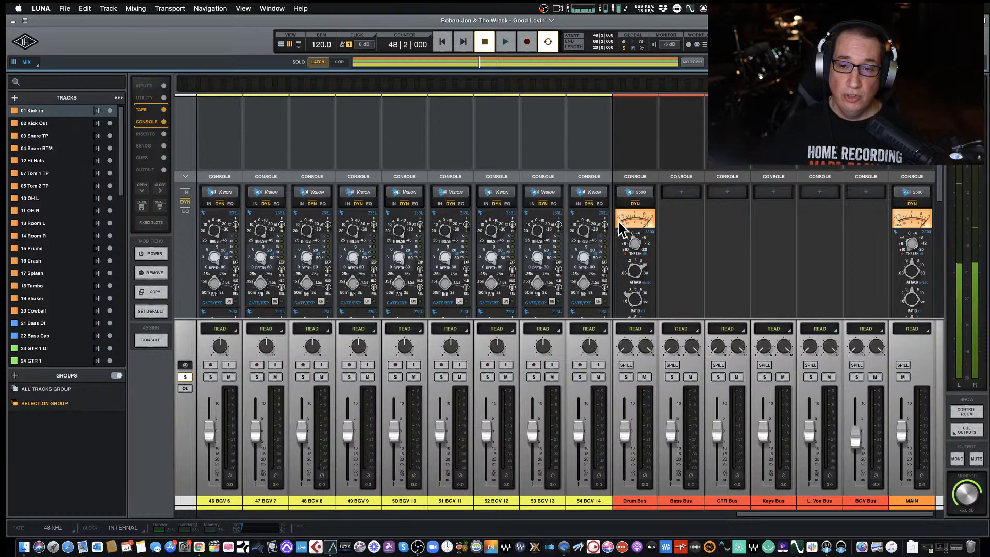
{"action": "scroll", "coordinate": [626, 231], "scroll_direction": "up", "scroll_amount": 5}
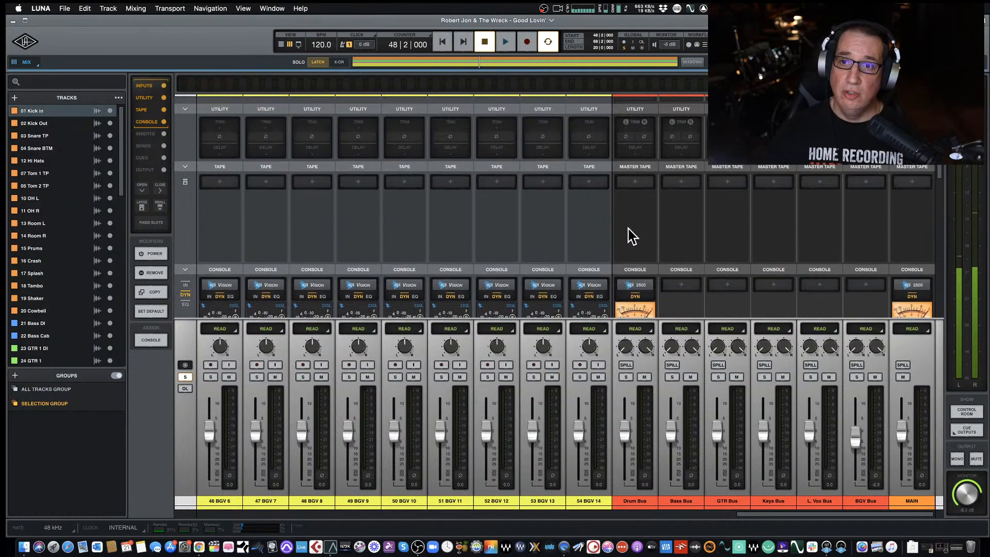
Load the ATR-102 in the Drum Bus master tape slot and compare it off and on while the loop plays
{"action": "left_click", "coordinate": [633, 183]}
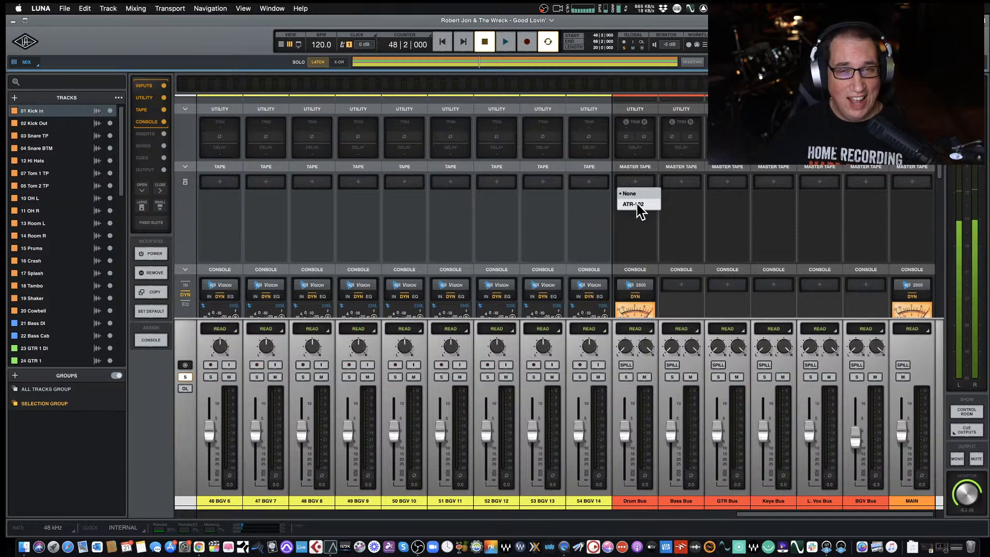
{"action": "left_click", "coordinate": [638, 204]}
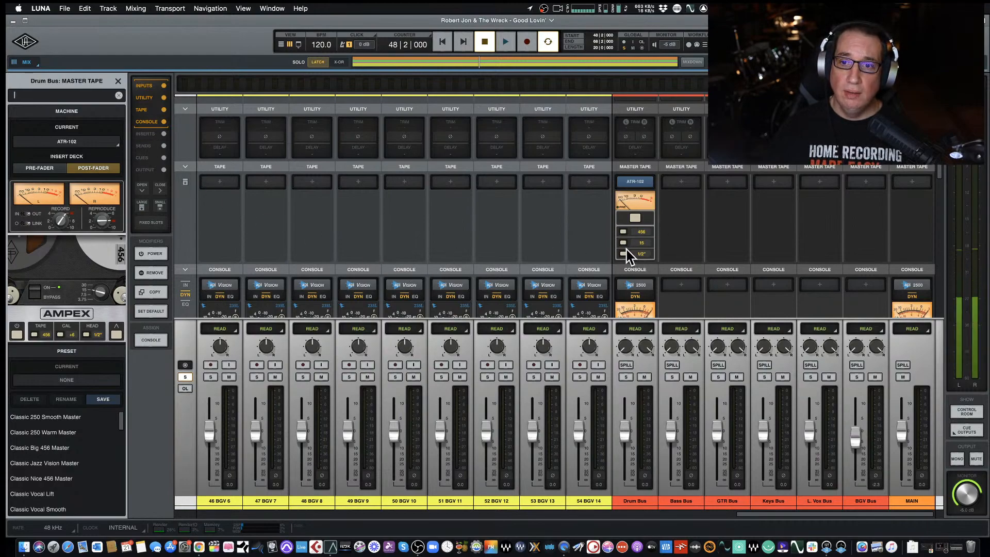
{"action": "key", "text": "space"}
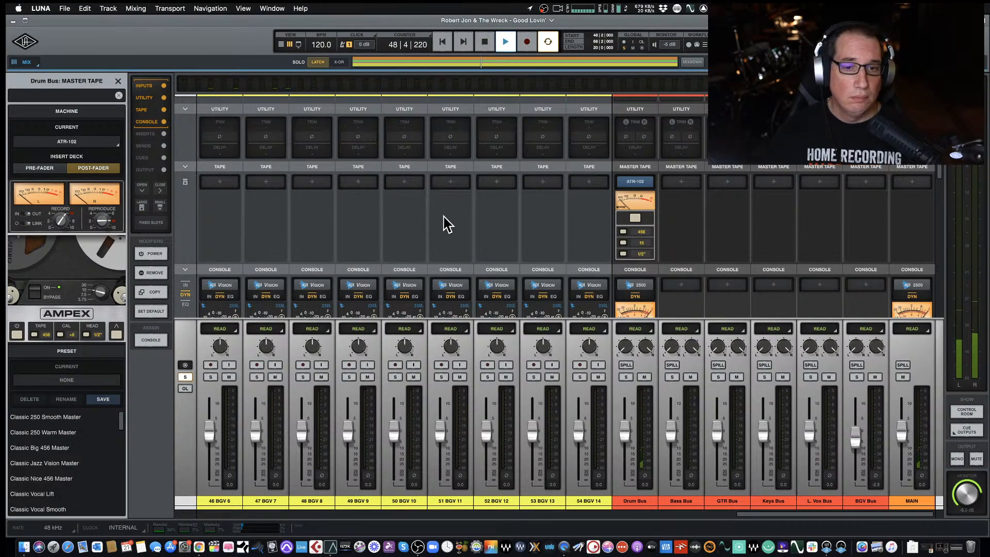
{"action": "left_click", "coordinate": [16, 334]}
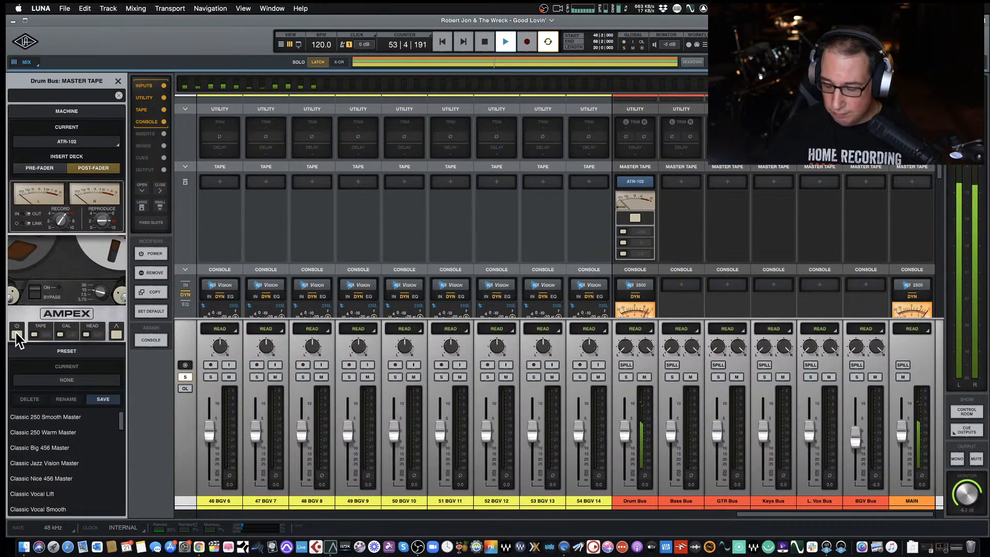
{"action": "left_click", "coordinate": [16, 333]}
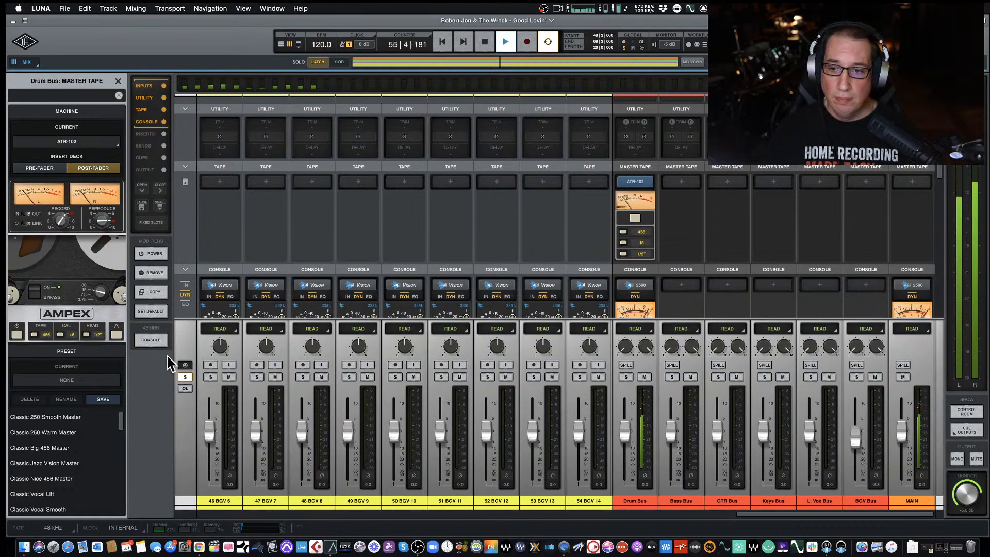
{"action": "key", "text": "space"}
Audition the Drum Bus ATR-102 tape types, including 900, 456 and GP9, and set the tape to 250
{"action": "left_click", "coordinate": [34, 335]}
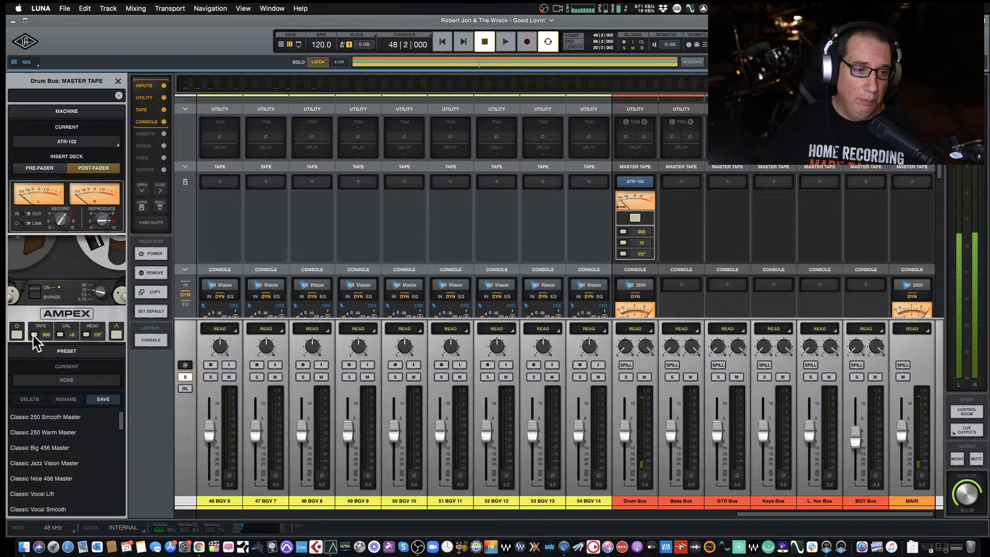
{"action": "left_click", "coordinate": [34, 334]}
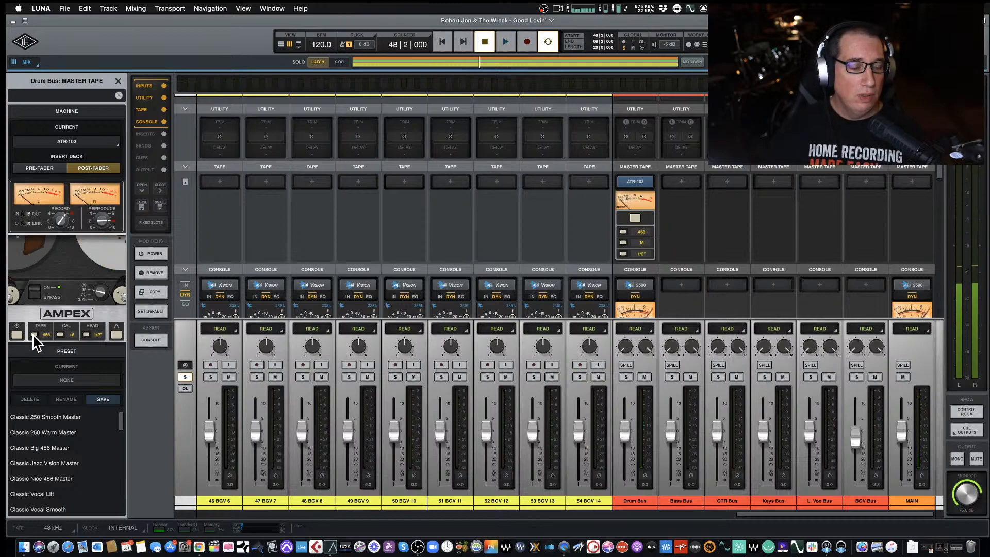
{"action": "left_click", "coordinate": [33, 335]}
{"action": "left_click", "coordinate": [34, 334]}
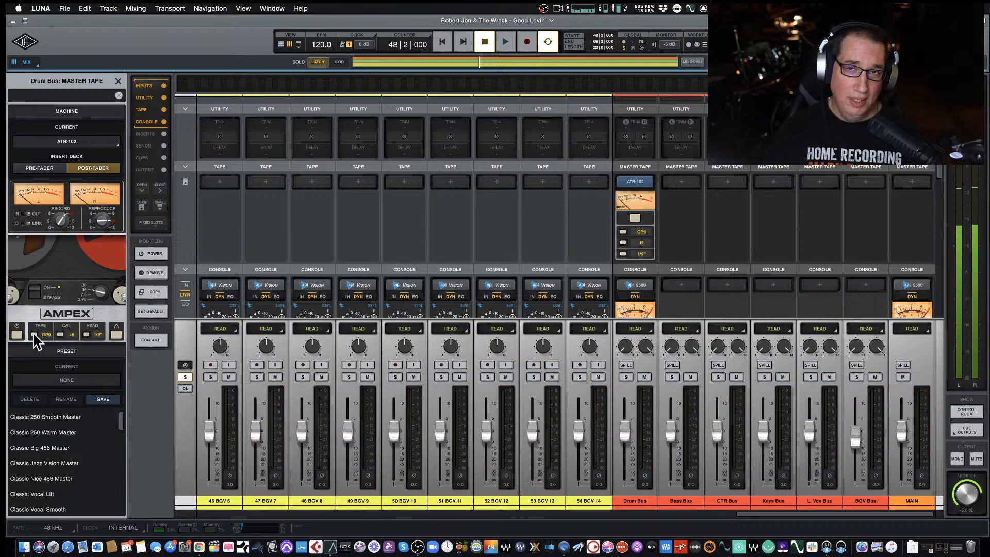
{"action": "key", "text": "space"}
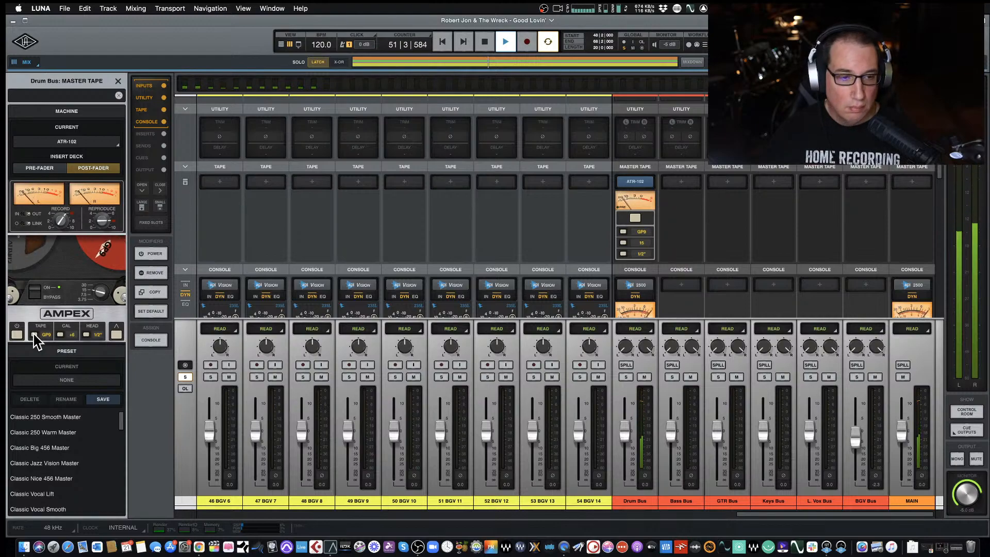
{"action": "left_click", "coordinate": [34, 335]}
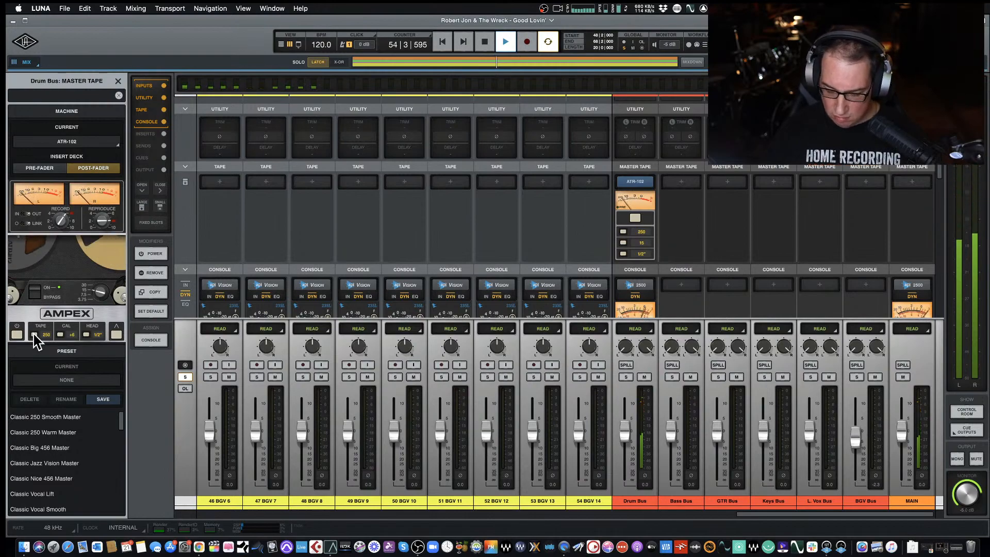
{"action": "left_click", "coordinate": [34, 335]}
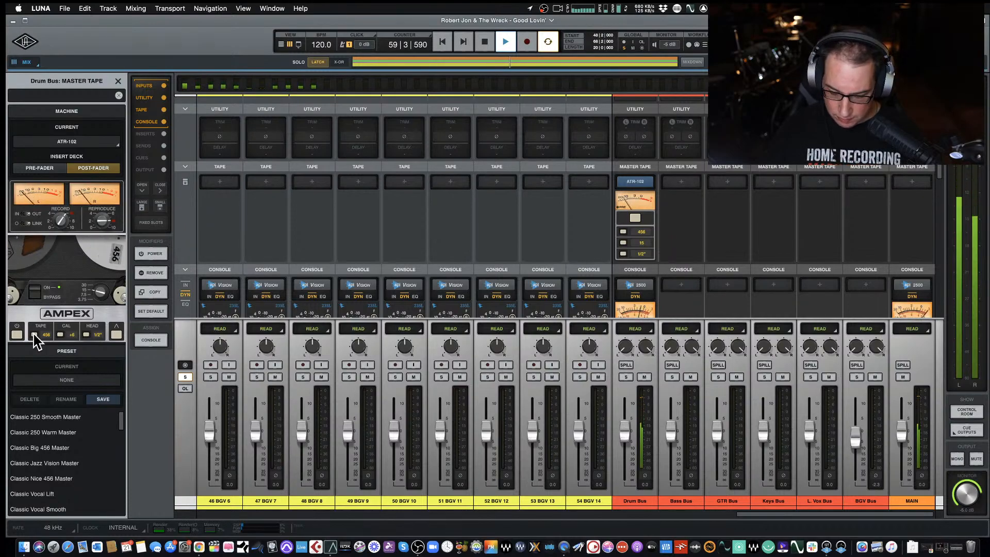
{"action": "left_click", "coordinate": [34, 335]}
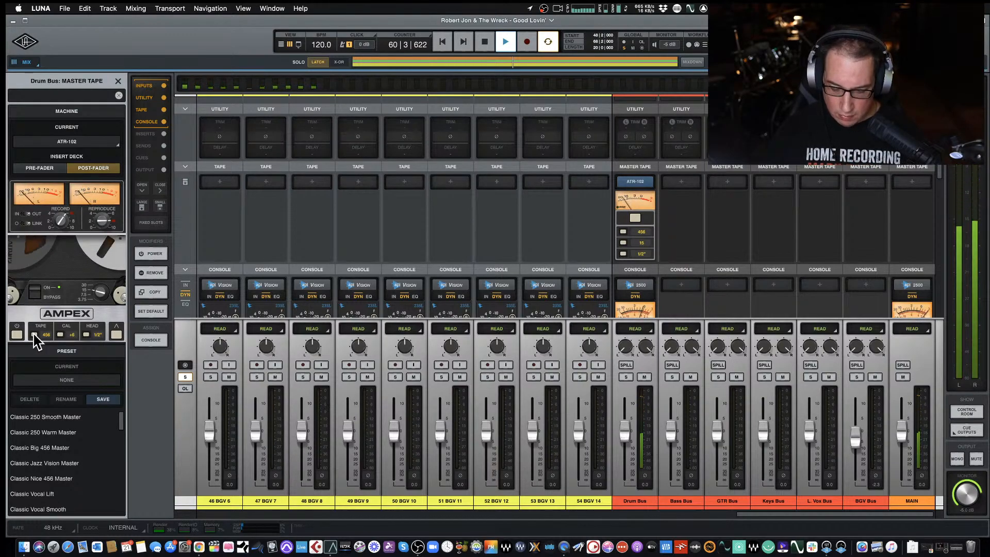
{"action": "left_click", "coordinate": [33, 334]}
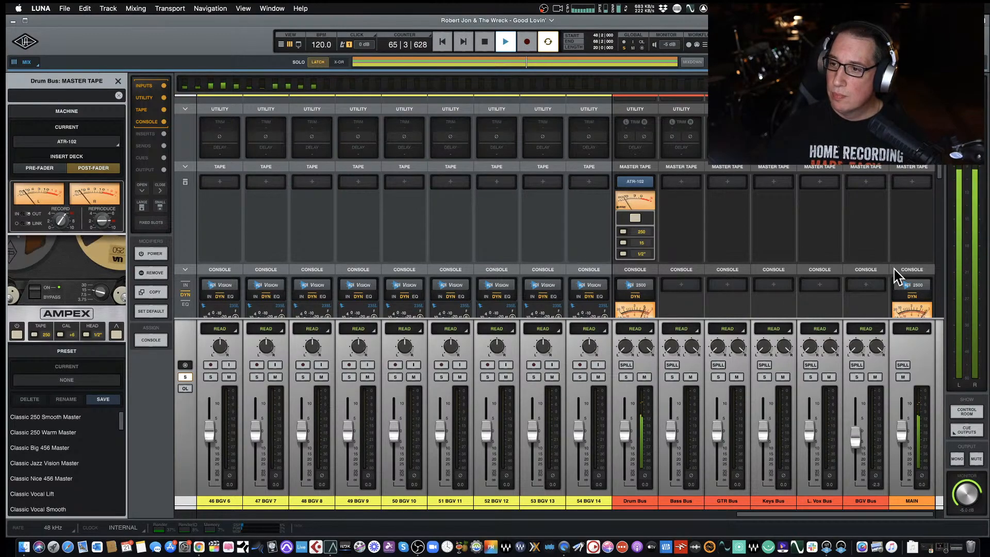
{"action": "scroll", "coordinate": [898, 276], "scroll_direction": "down", "scroll_amount": 1}
{"action": "key", "text": "space"}
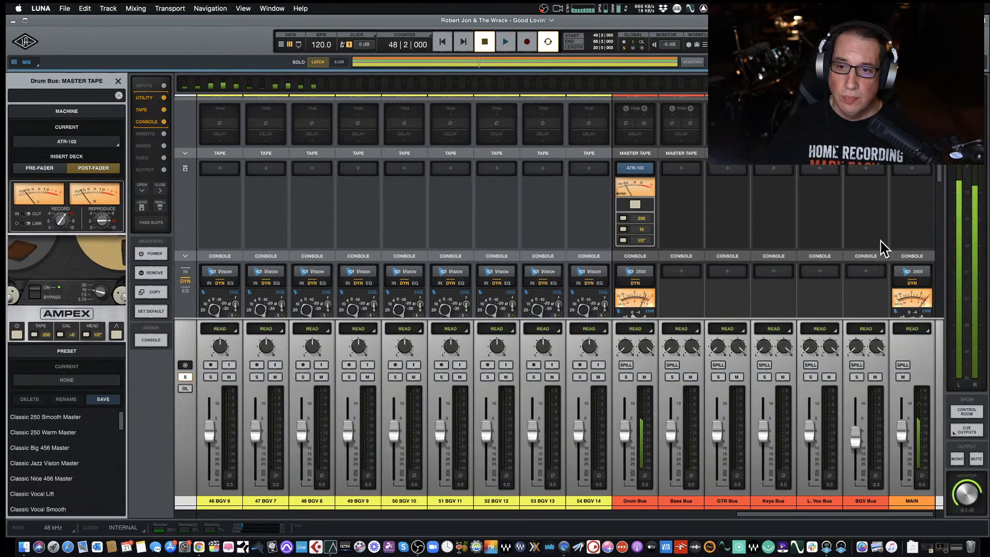
Open the MAIN channel's API 2500 settings, compare the compressor off and on while the loop plays, and close the settings
{"action": "scroll", "coordinate": [931, 246], "scroll_direction": "down", "scroll_amount": 4}
{"action": "scroll", "coordinate": [931, 245], "scroll_direction": "down", "scroll_amount": 2}
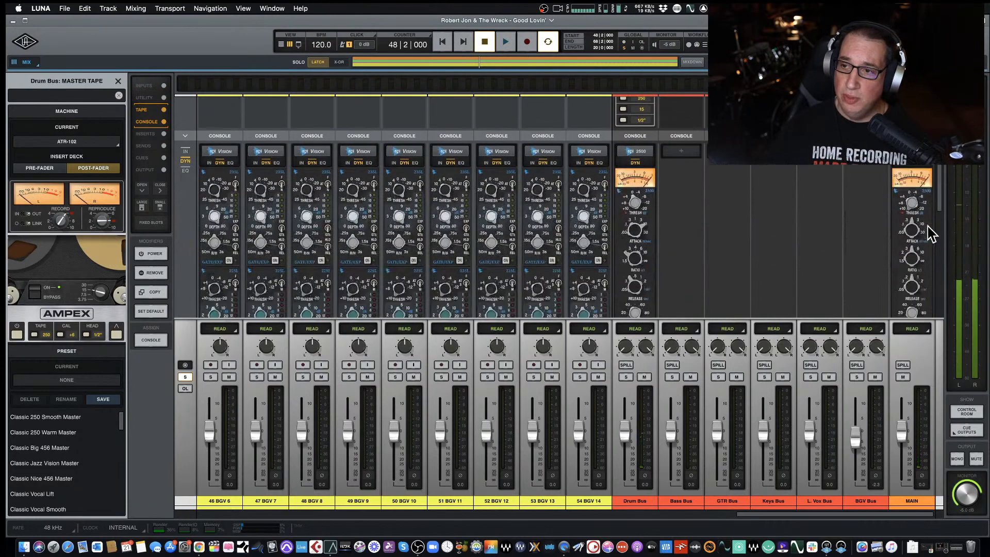
{"action": "left_click", "coordinate": [911, 150]}
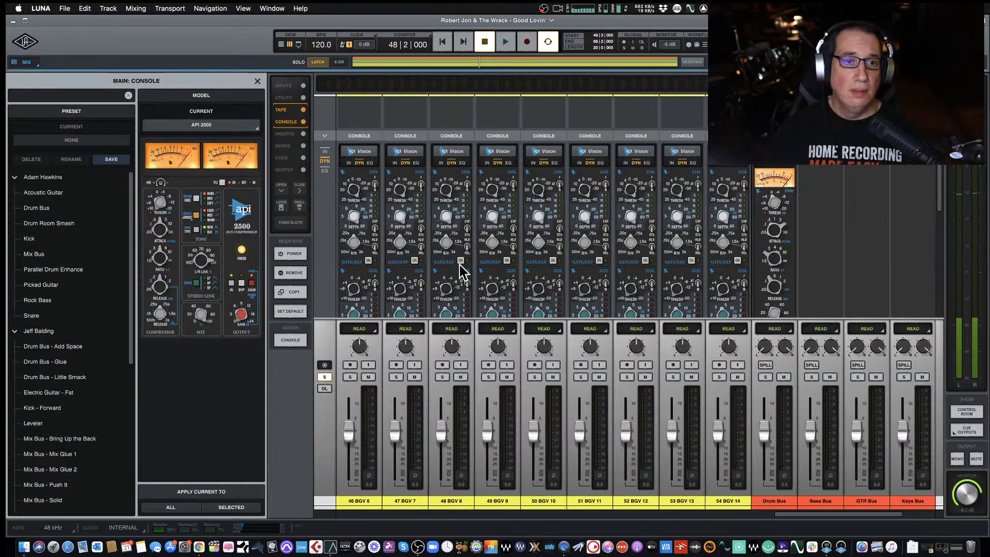
{"action": "key", "text": "space"}
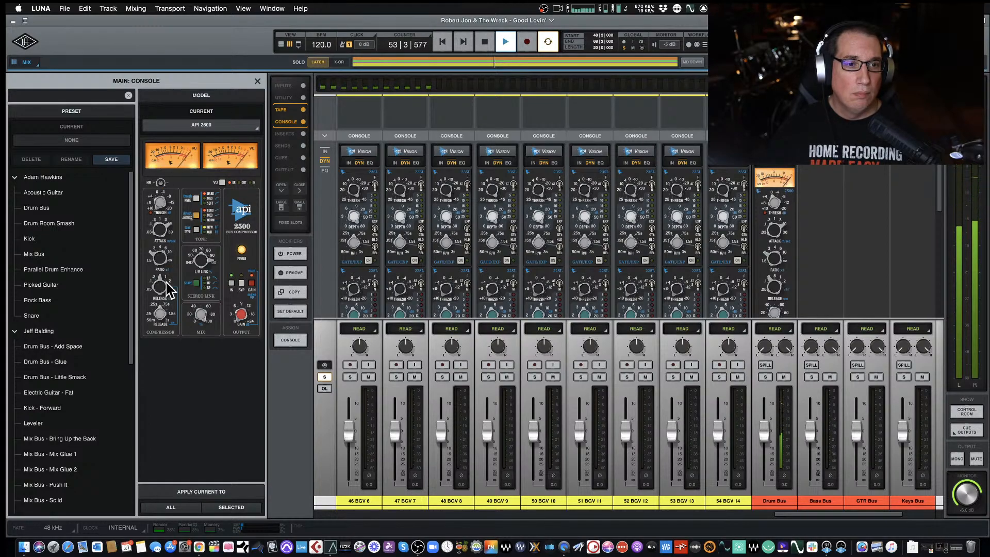
{"action": "left_click_drag", "start_coordinate": [165, 280], "coordinate": [157, 300]}
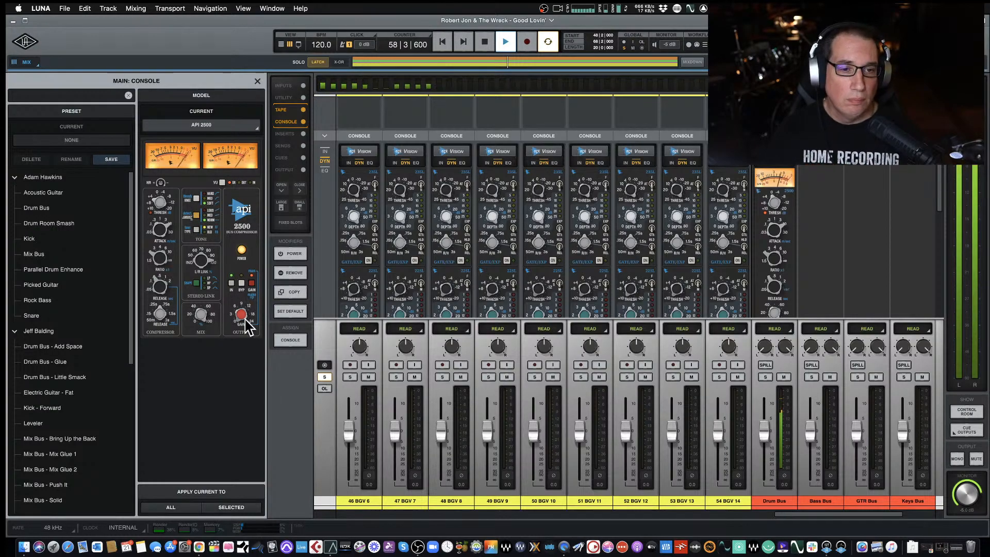
{"action": "left_click", "coordinate": [241, 250]}
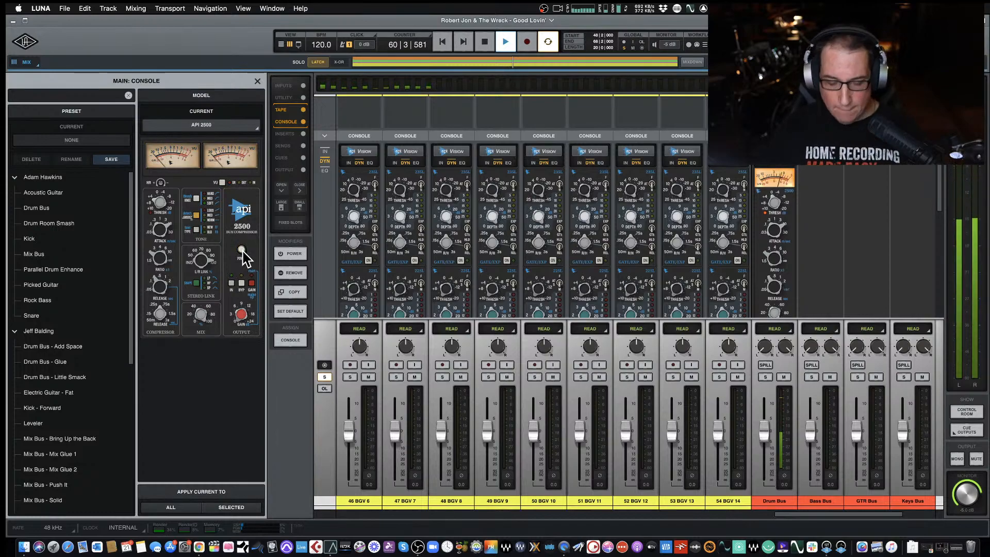
{"action": "left_click", "coordinate": [241, 250]}
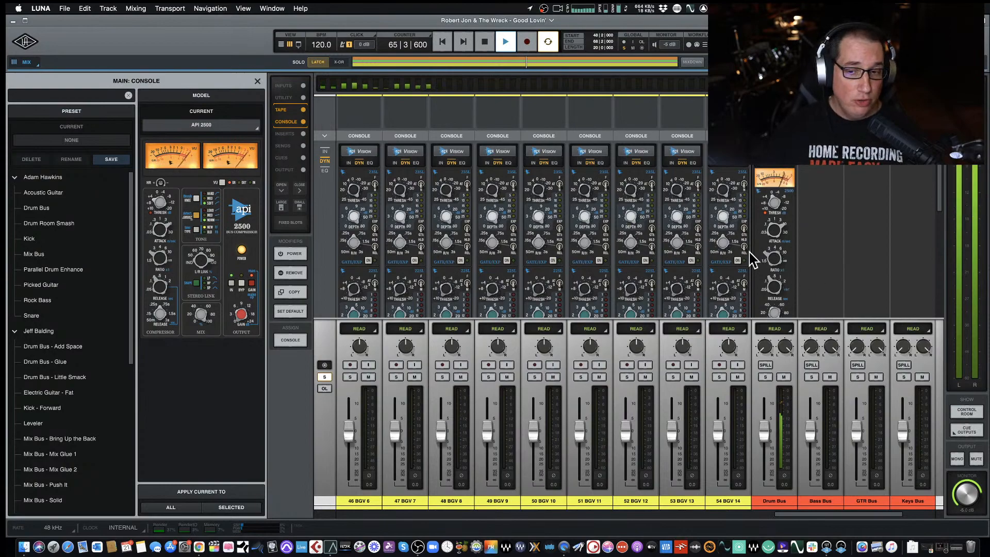
{"action": "left_click_drag", "start_coordinate": [804, 514], "coordinate": [515, 504]}
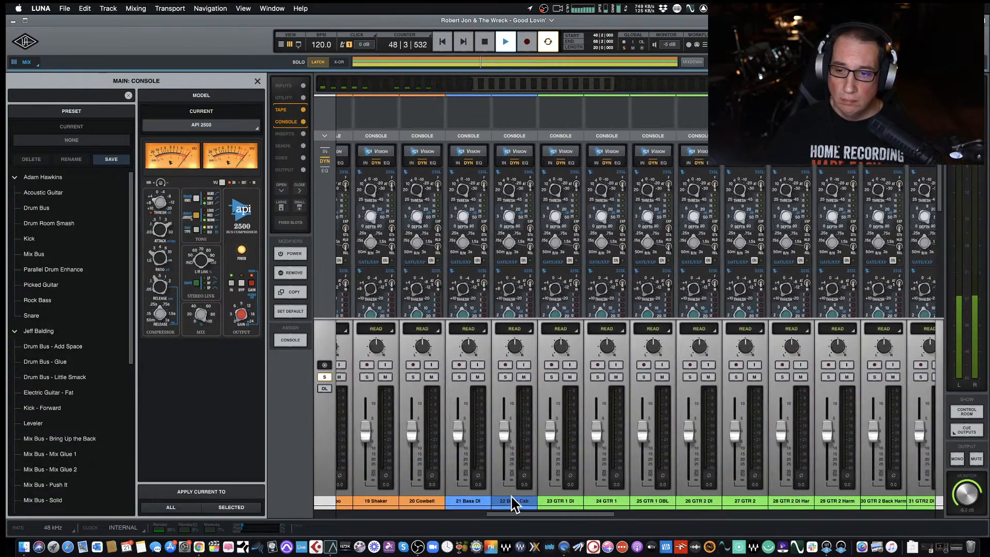
{"action": "key", "text": "space"}
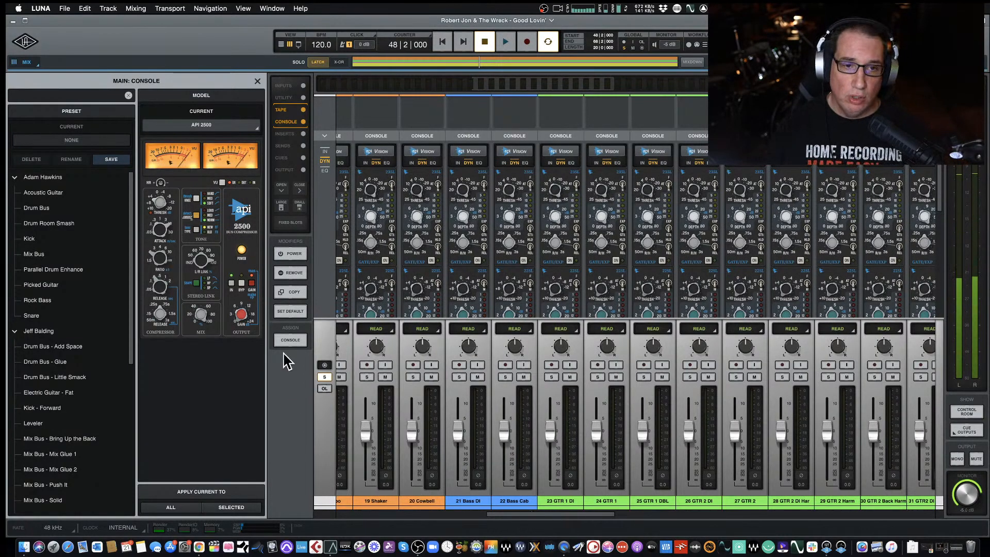
{"action": "left_click", "coordinate": [258, 82]}
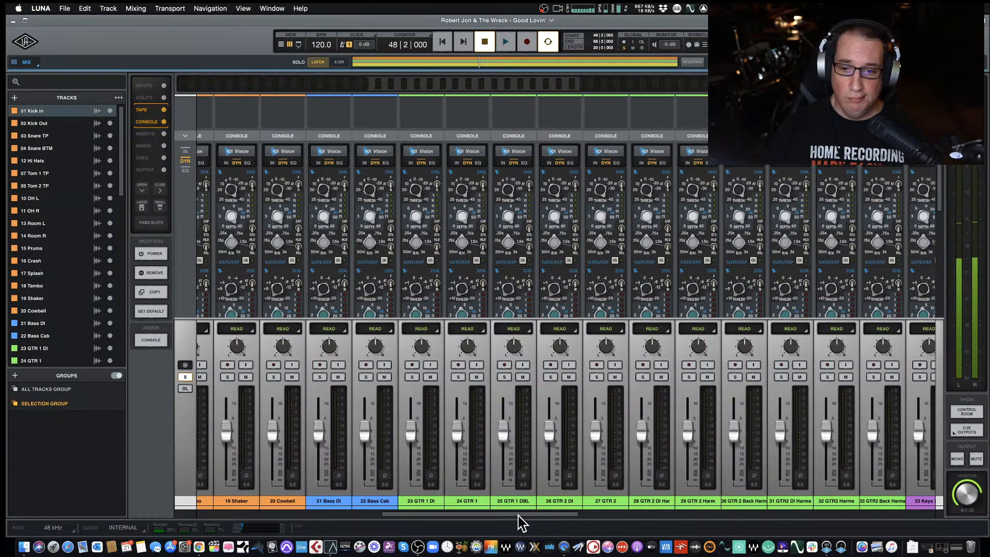
Review the tape and console dynamics sections across the drum channels, back to 01 Kick in
{"action": "left_click_drag", "start_coordinate": [518, 515], "coordinate": [371, 514]}
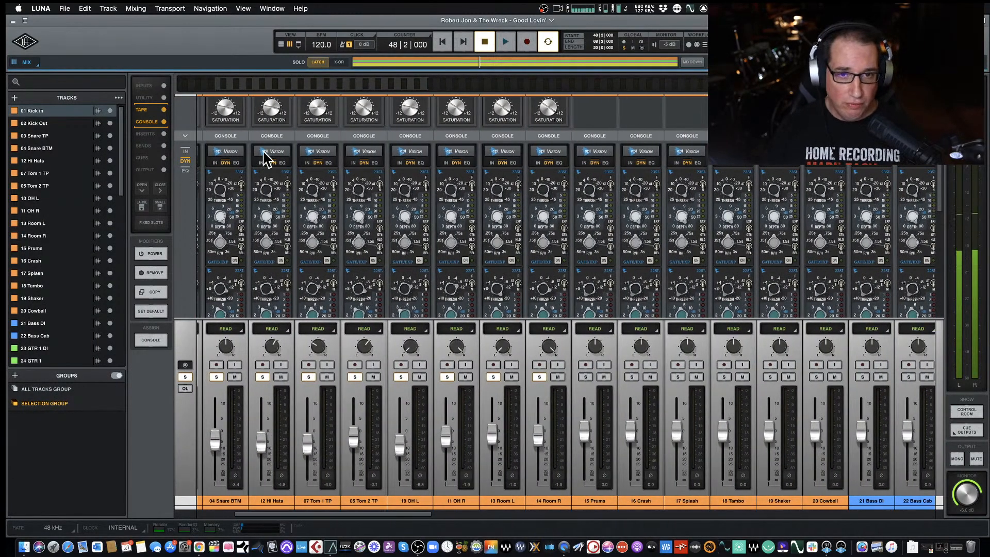
{"action": "scroll", "coordinate": [281, 195], "scroll_direction": "up", "scroll_amount": 5}
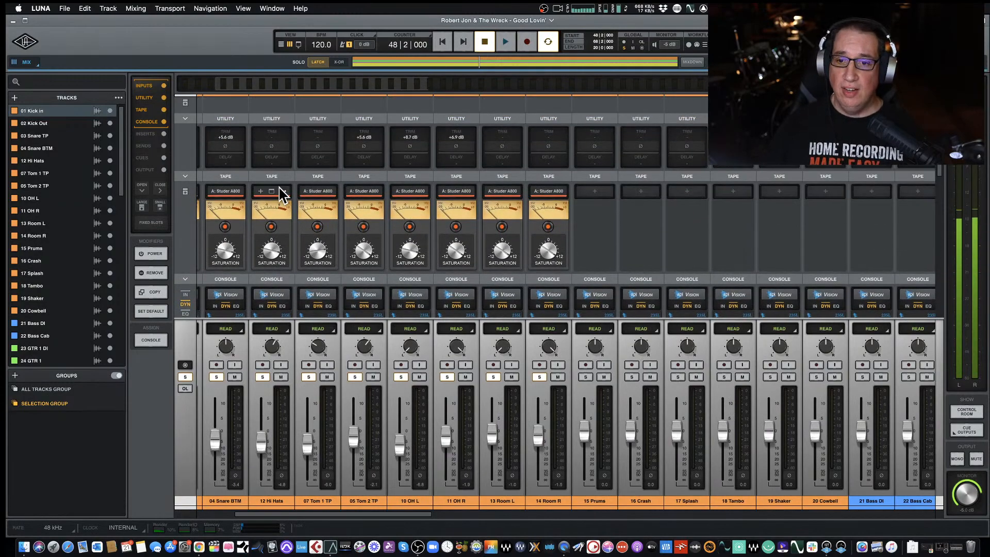
{"action": "scroll", "coordinate": [279, 195], "scroll_direction": "up", "scroll_amount": 1}
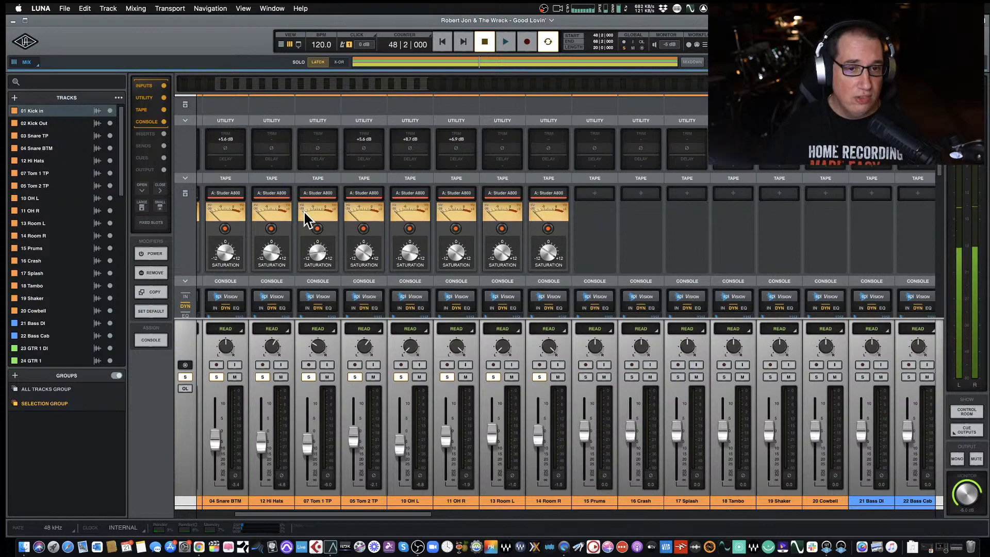
{"action": "scroll", "coordinate": [304, 220], "scroll_direction": "down", "scroll_amount": 5}
{"action": "scroll", "coordinate": [305, 212], "scroll_direction": "down", "scroll_amount": 8}
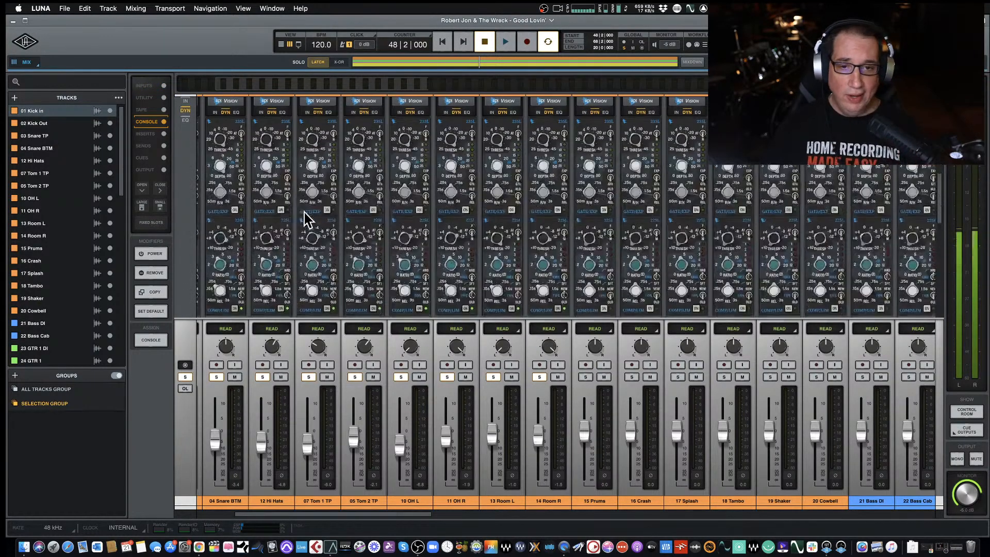
{"action": "scroll", "coordinate": [305, 212], "scroll_direction": "up", "scroll_amount": 9}
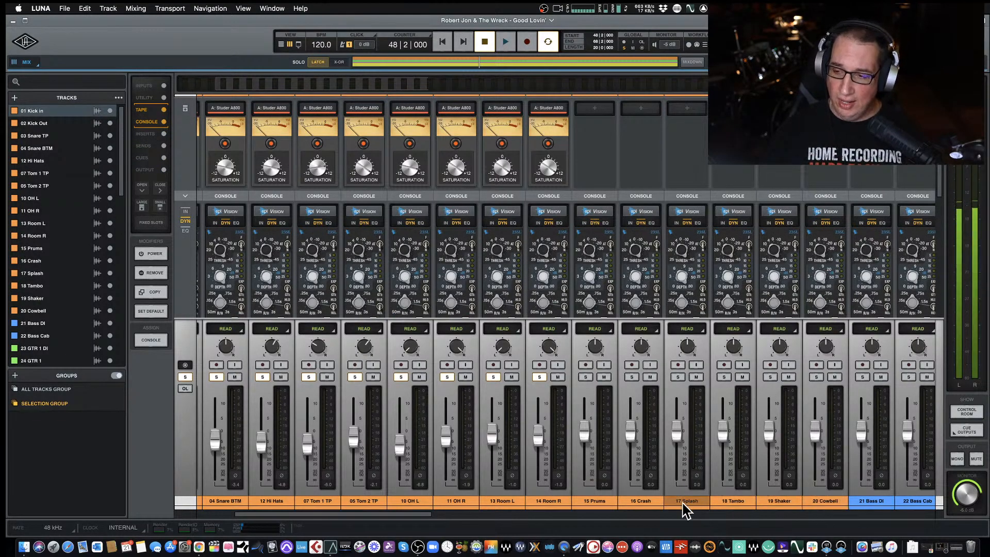
{"action": "left_click_drag", "start_coordinate": [376, 515], "coordinate": [188, 517]}
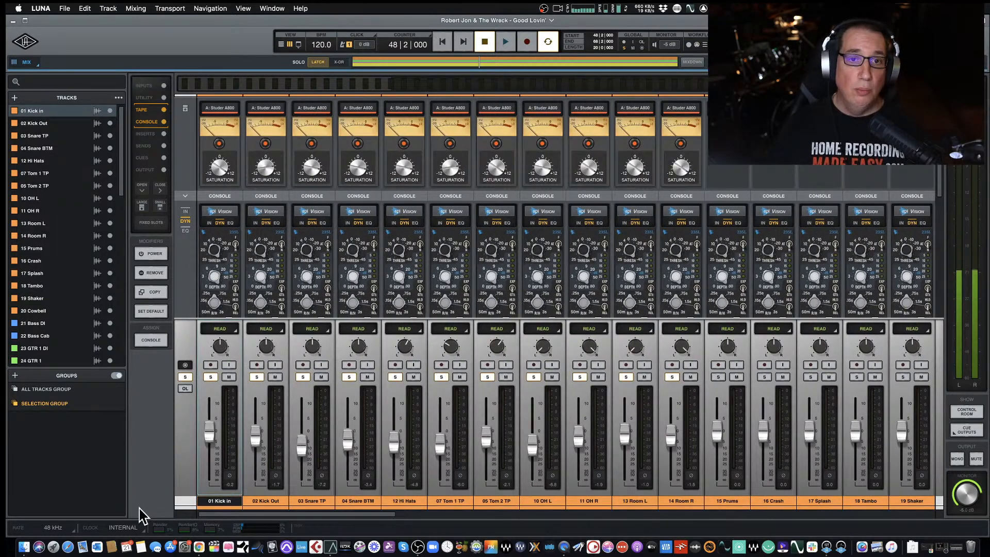